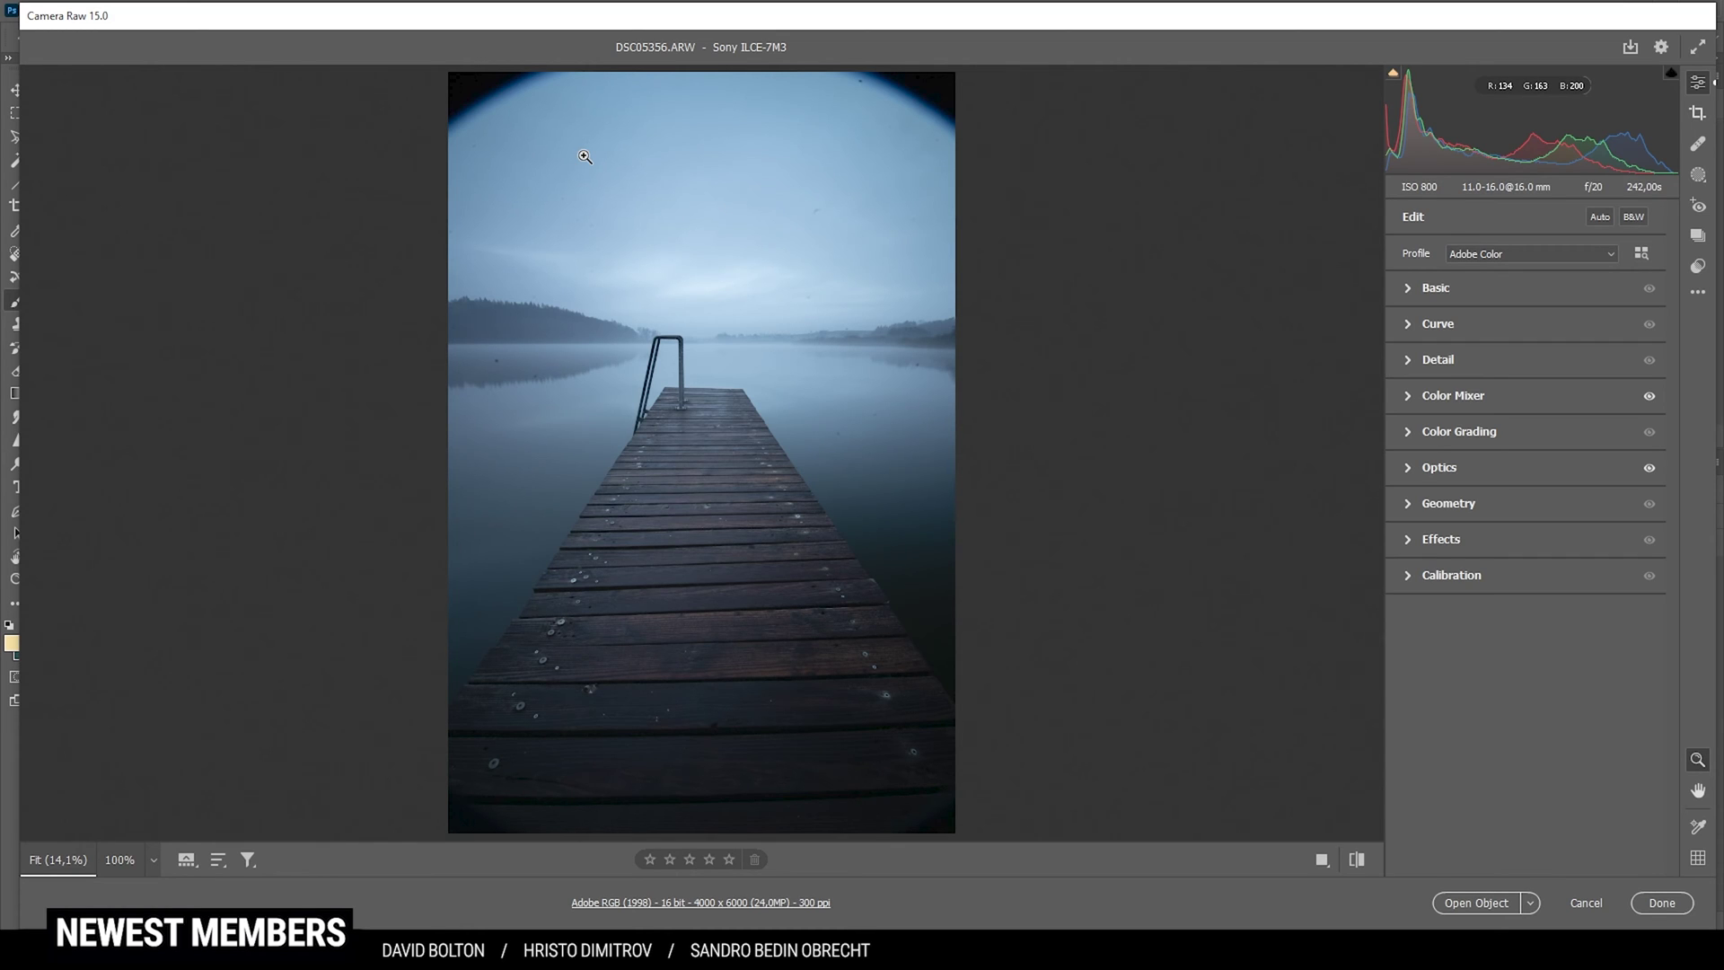
Open the camera profile list for the raw boardwalk photo in Camera Raw.
{"action": "left_click", "coordinate": [1514, 255]}
Apply the Adobe Landscape profile and set white balance to Temperature 5900, Tint +7.
{"action": "left_click", "coordinate": [1515, 285]}
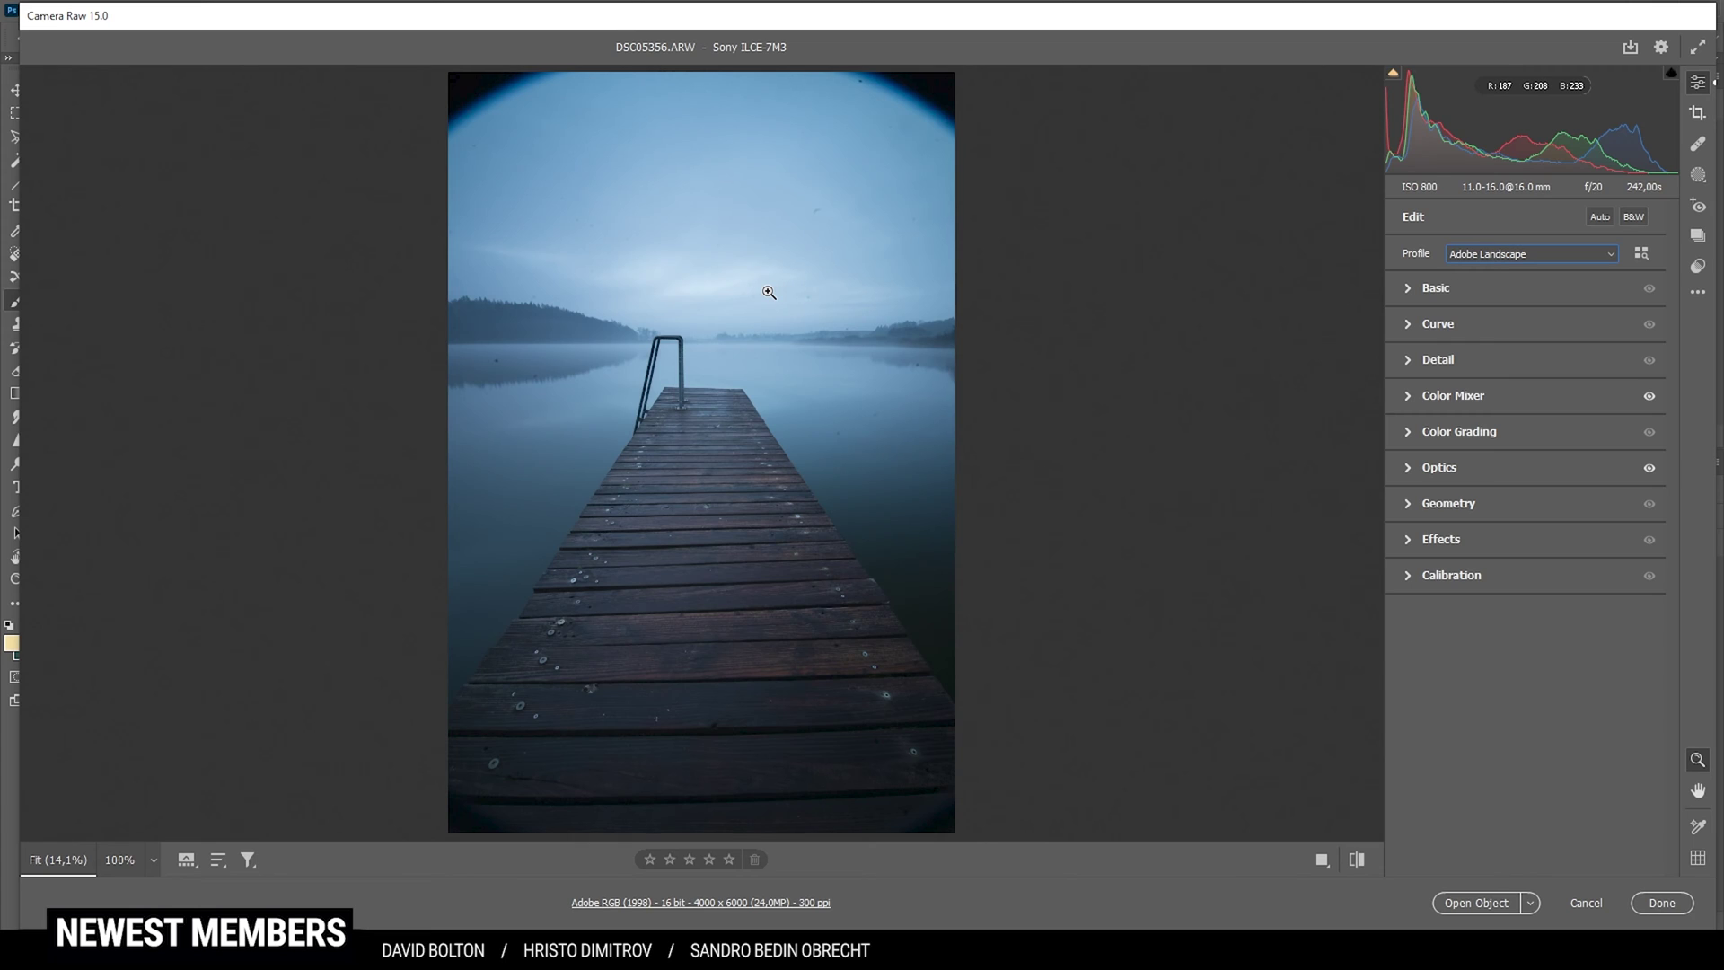
{"action": "left_click", "coordinate": [1405, 291]}
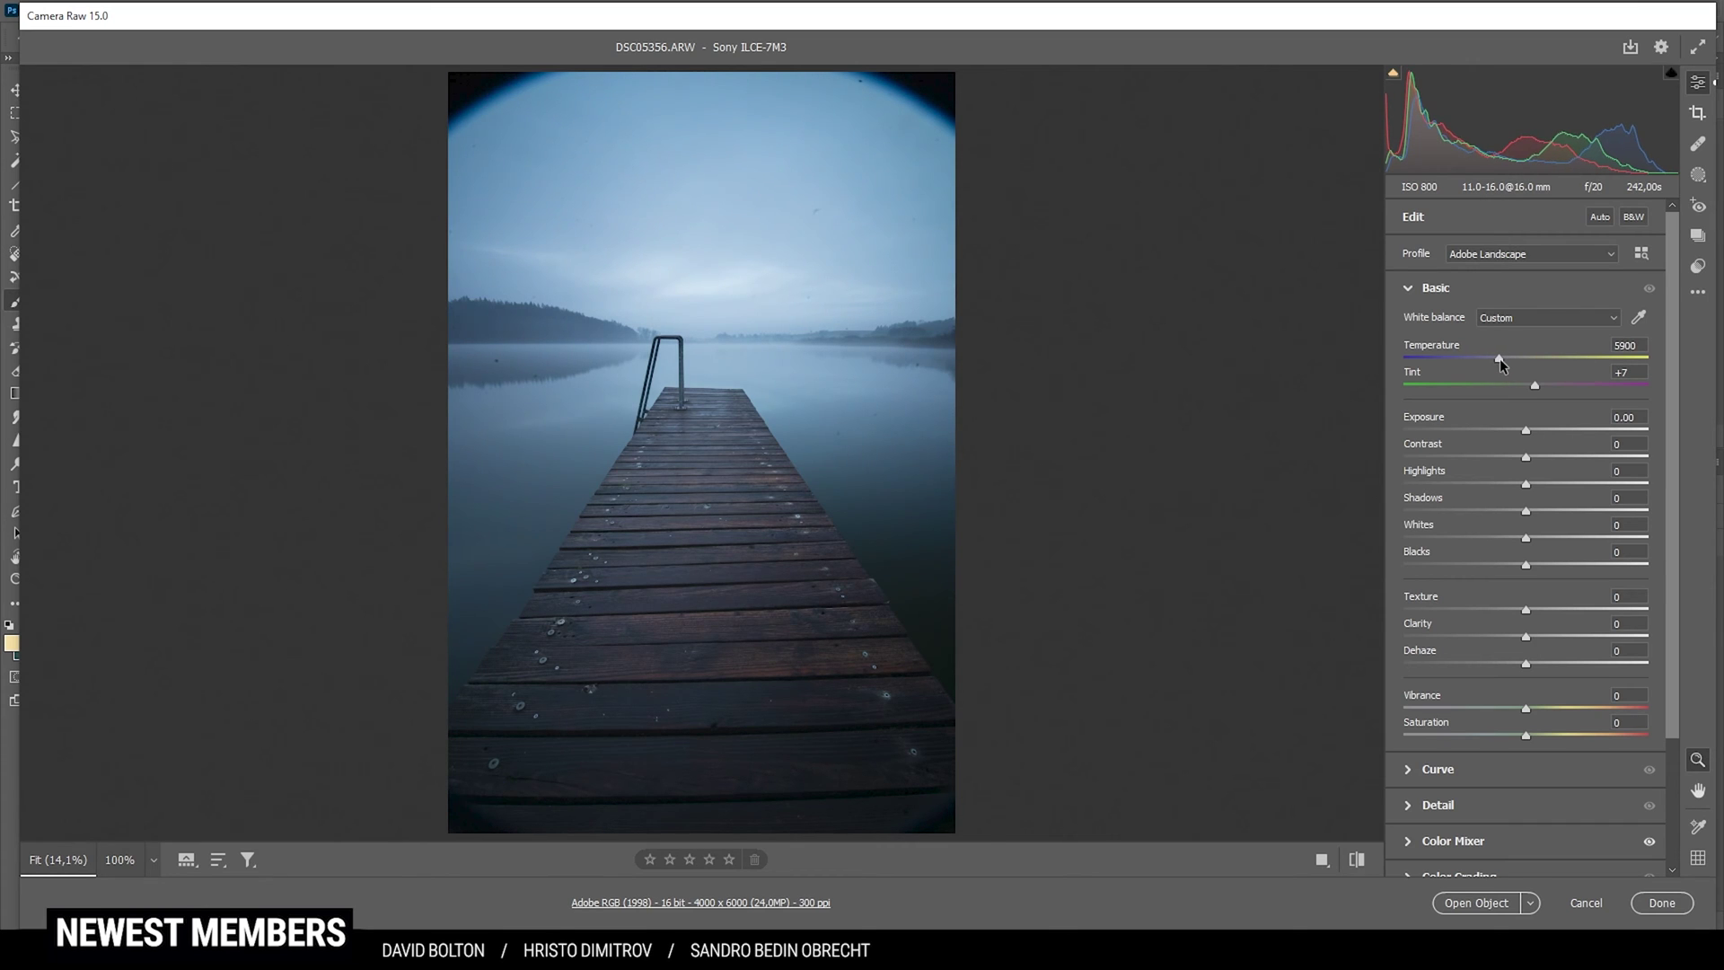
{"action": "left_click", "coordinate": [1499, 358]}
Set Highlights +47, Shadows -26 and Whites +21 with the shadow clipping warning on.
{"action": "left_click_drag", "start_coordinate": [1529, 485], "coordinate": [1599, 483]}
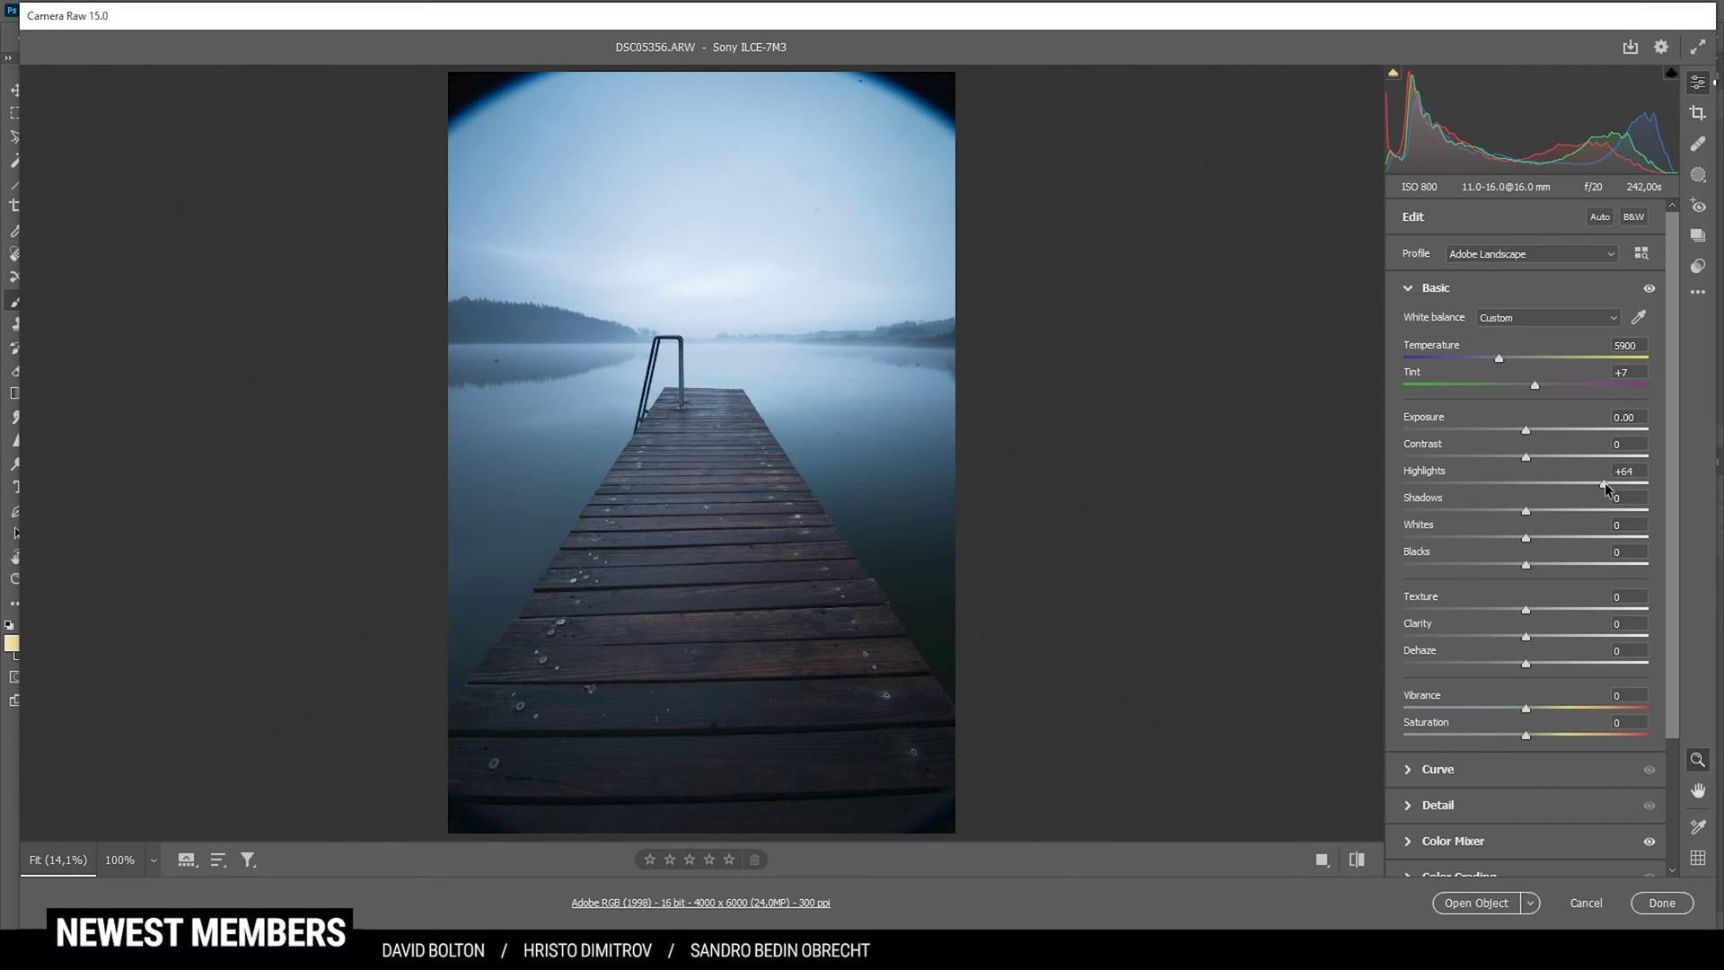
{"action": "left_click_drag", "start_coordinate": [1603, 483], "coordinate": [1582, 482]}
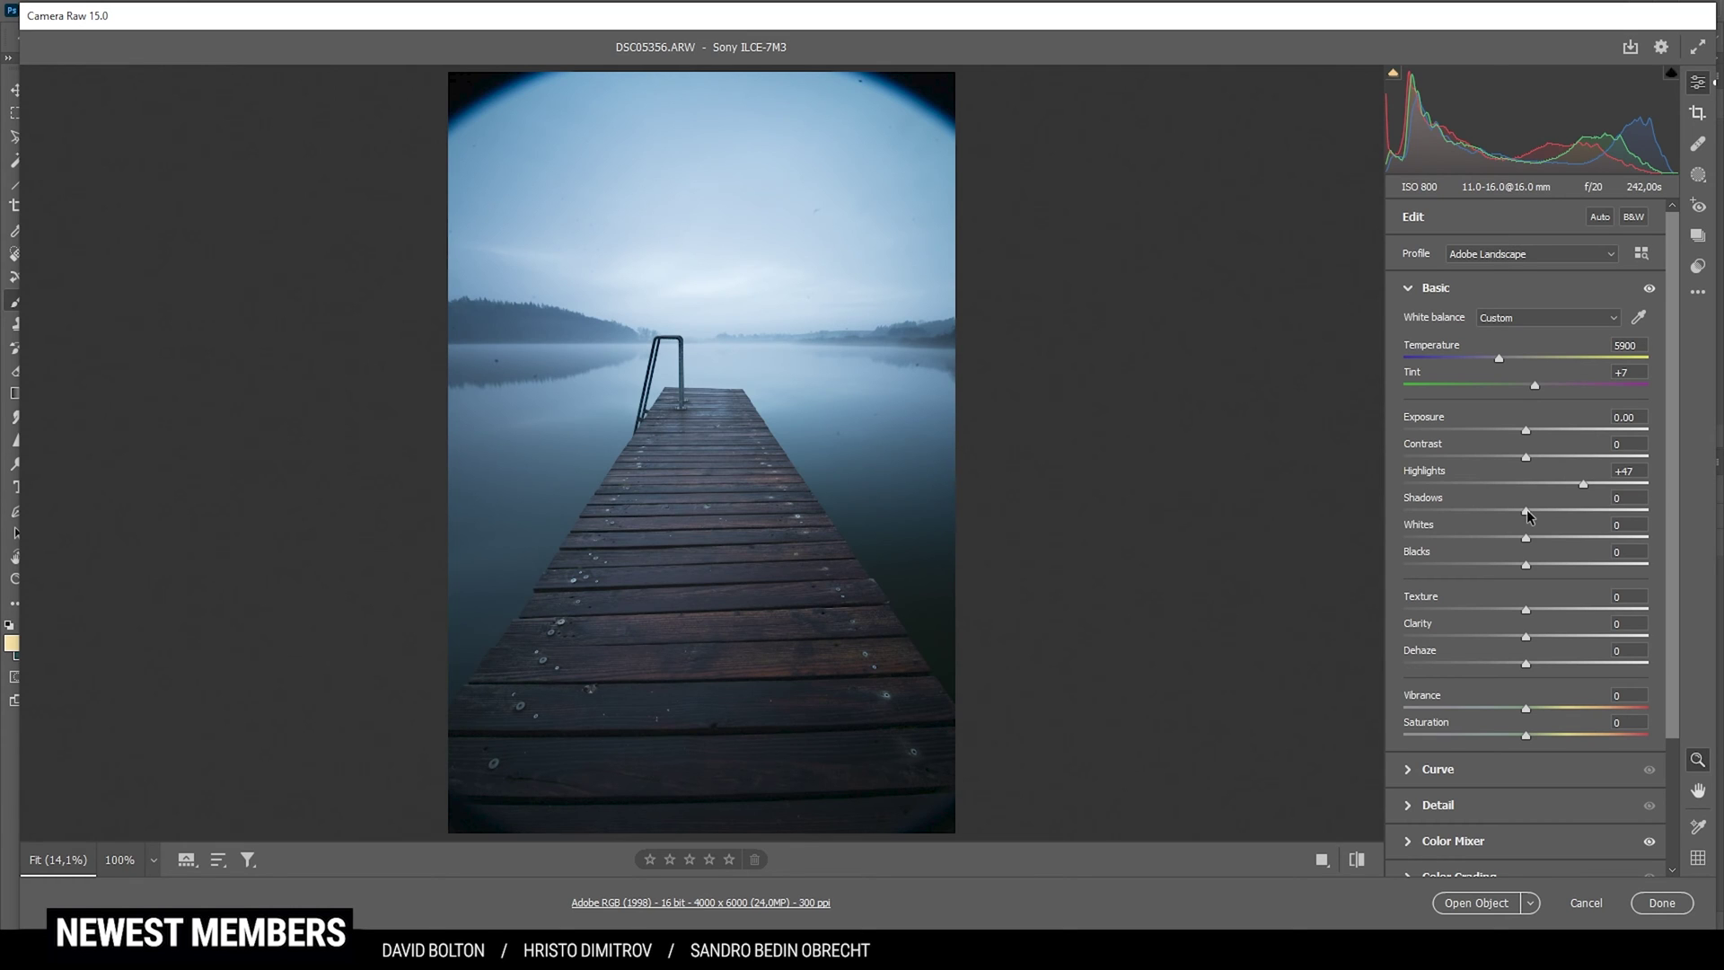
{"action": "left_click_drag", "start_coordinate": [1527, 509], "coordinate": [1501, 509]}
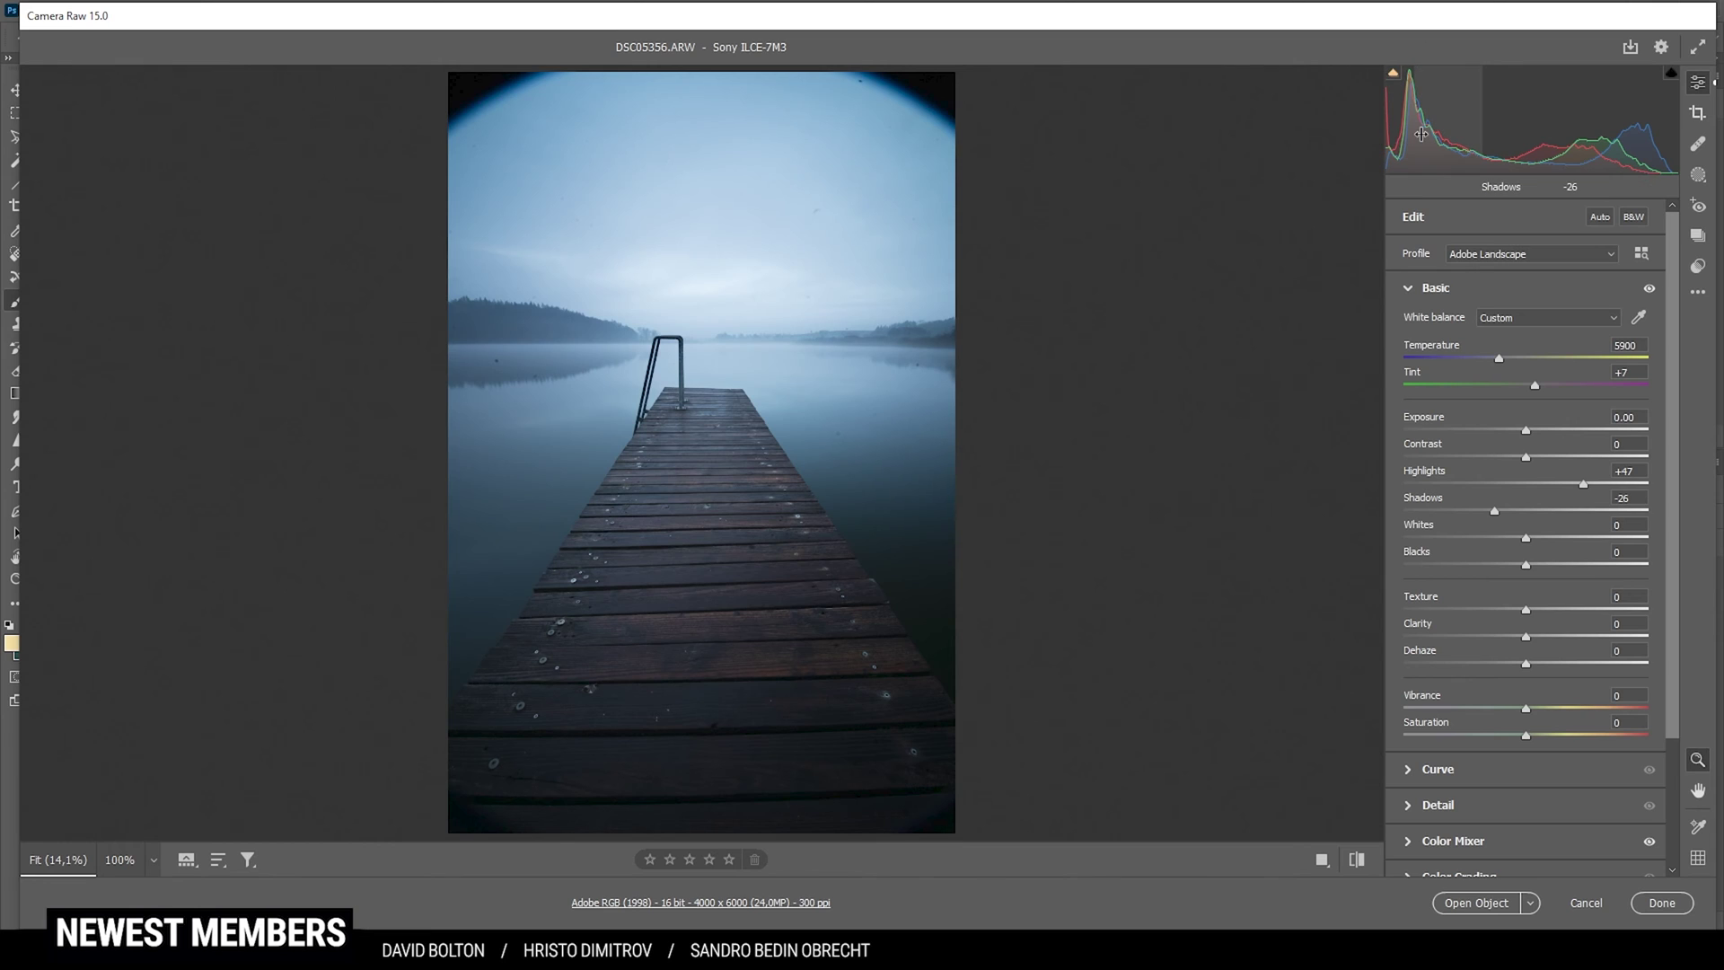
{"action": "left_click", "coordinate": [1393, 72]}
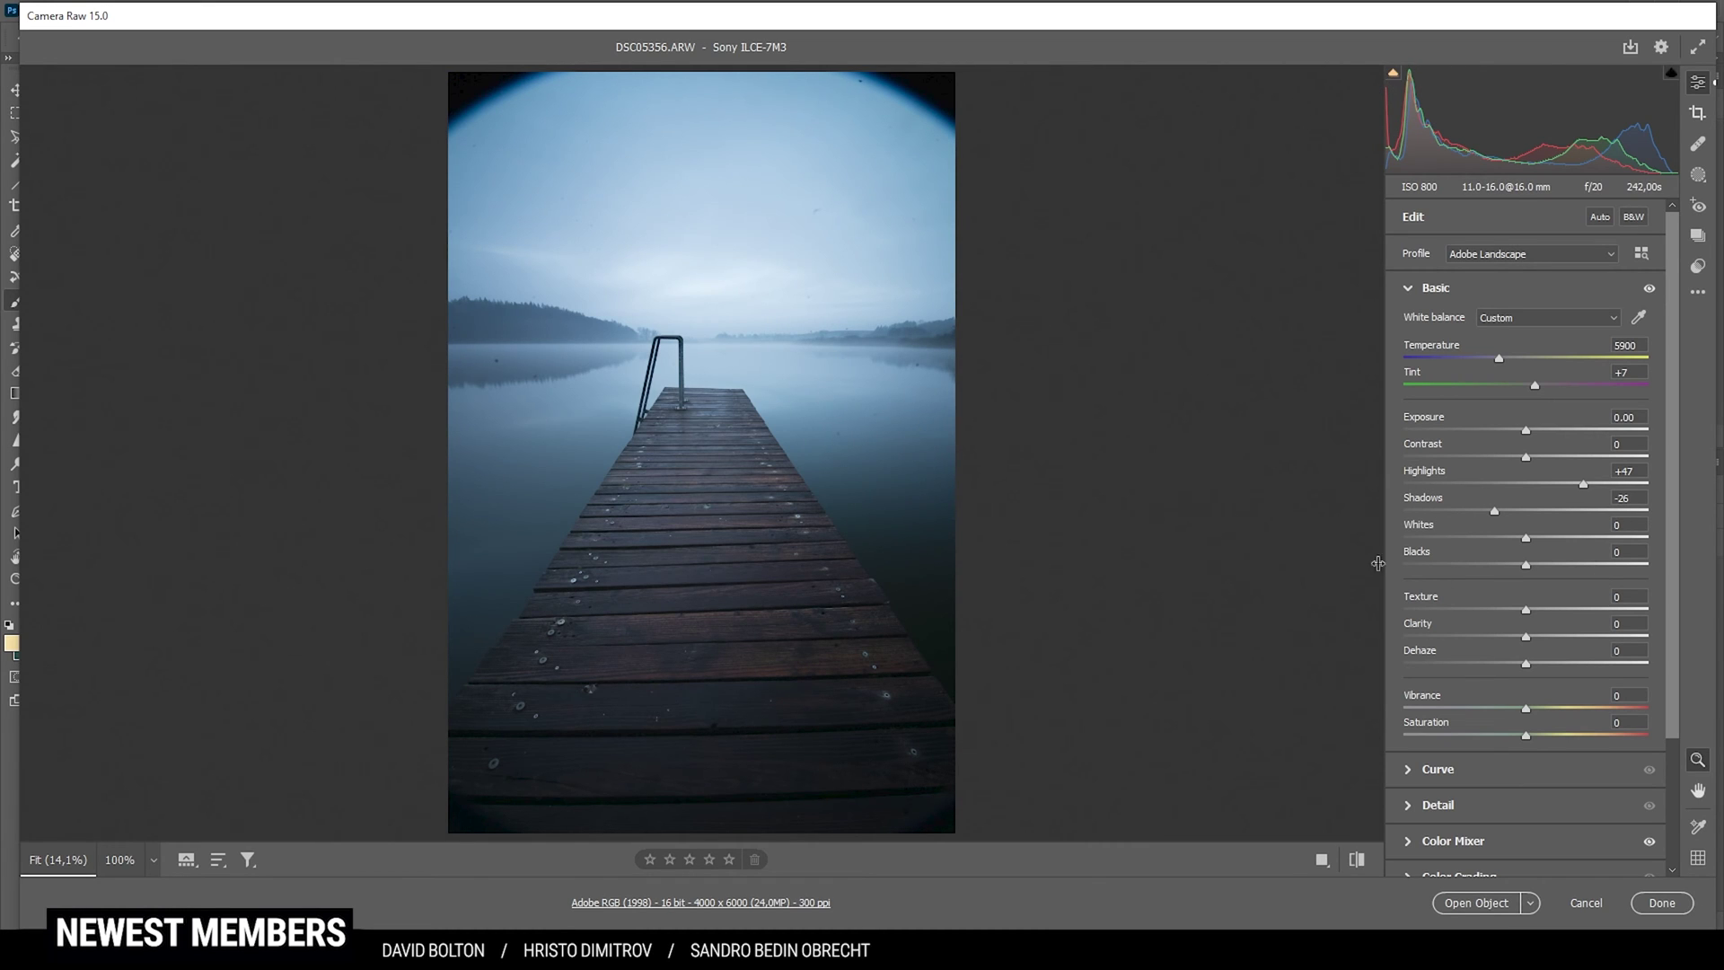
{"action": "left_click_drag", "start_coordinate": [1526, 537], "coordinate": [1544, 537]}
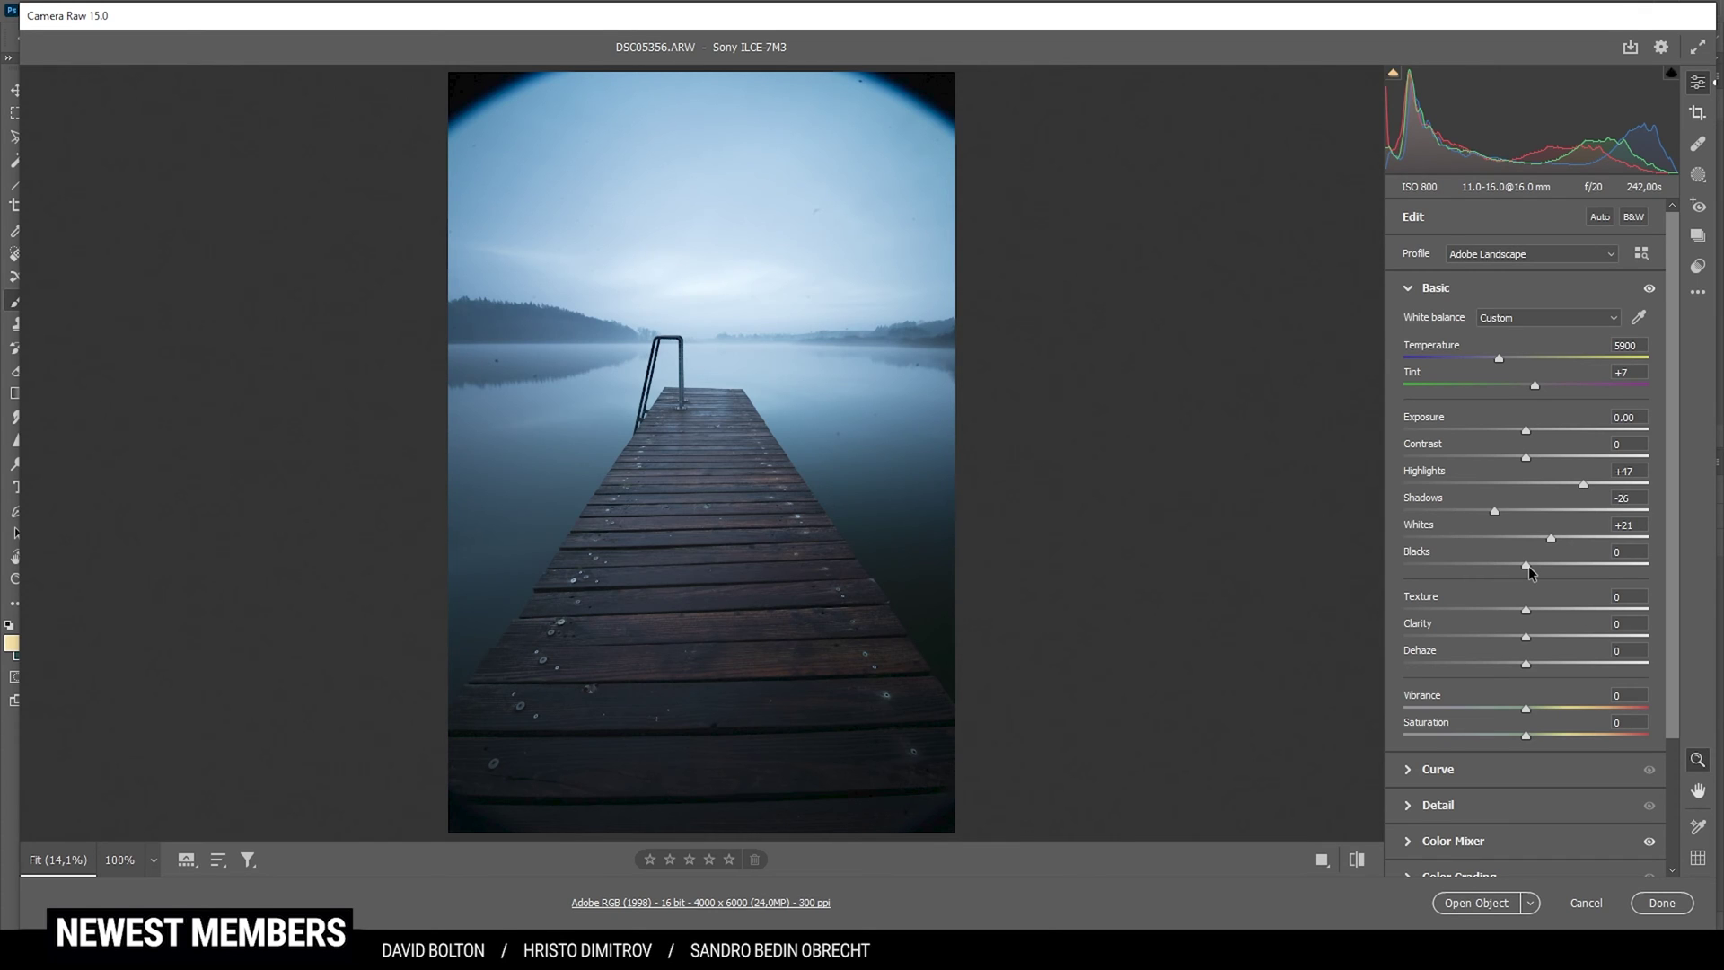
Add Texture +4 and Vibrance +8.
{"action": "left_click", "coordinate": [1528, 610]}
{"action": "left_click_drag", "start_coordinate": [1533, 611], "coordinate": [1530, 610]}
{"action": "left_click_drag", "start_coordinate": [1526, 706], "coordinate": [1528, 707]}
{"action": "left_click_drag", "start_coordinate": [1538, 704], "coordinate": [1537, 704]}
{"action": "left_click", "coordinate": [1357, 860]}
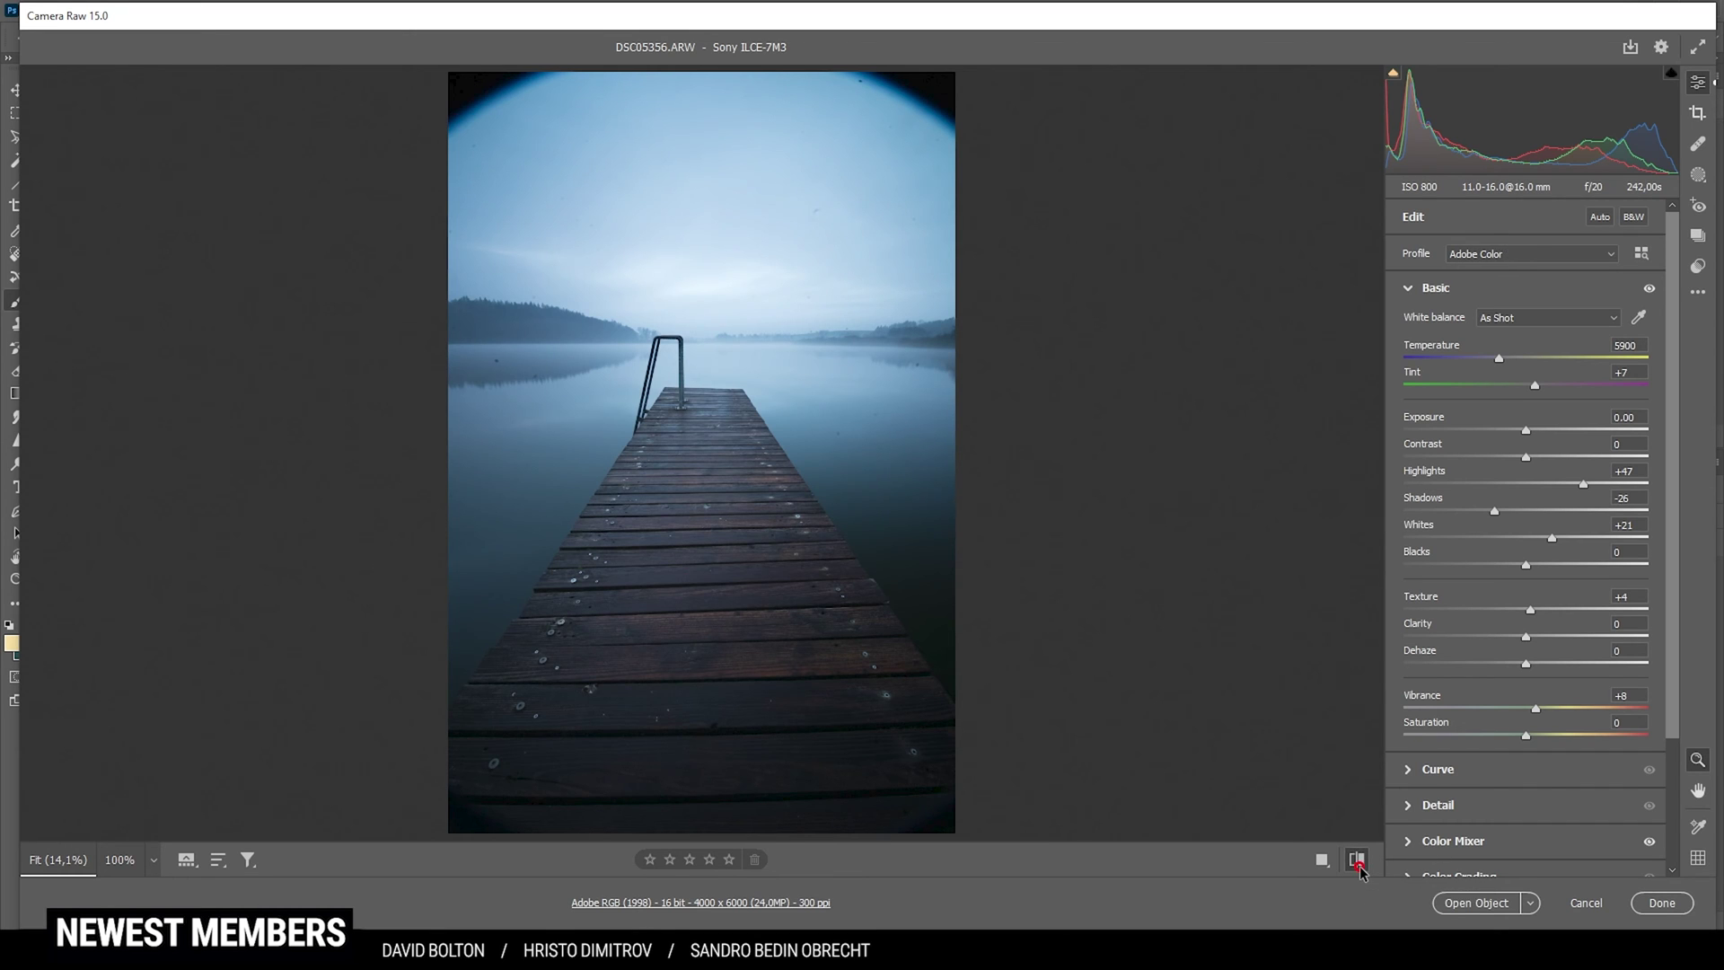
{"action": "left_click", "coordinate": [1357, 860]}
{"action": "left_click", "coordinate": [1358, 860]}
{"action": "left_click", "coordinate": [1358, 860]}
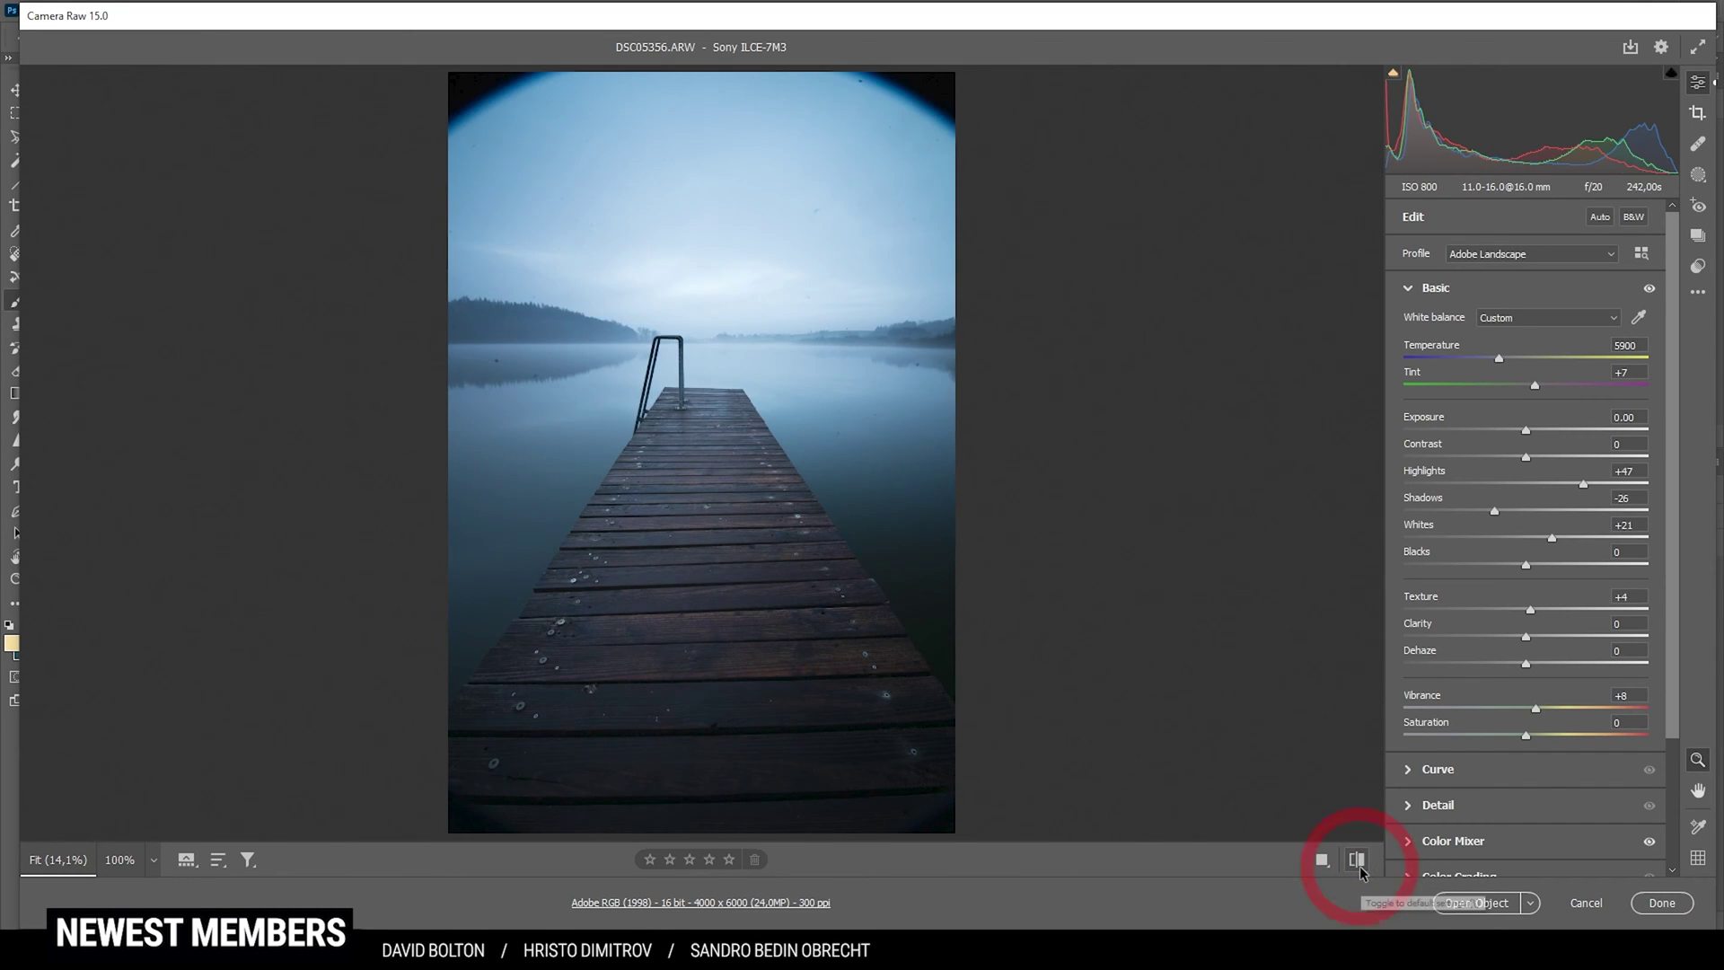
{"action": "left_click", "coordinate": [1357, 860]}
{"action": "left_click", "coordinate": [1357, 861]}
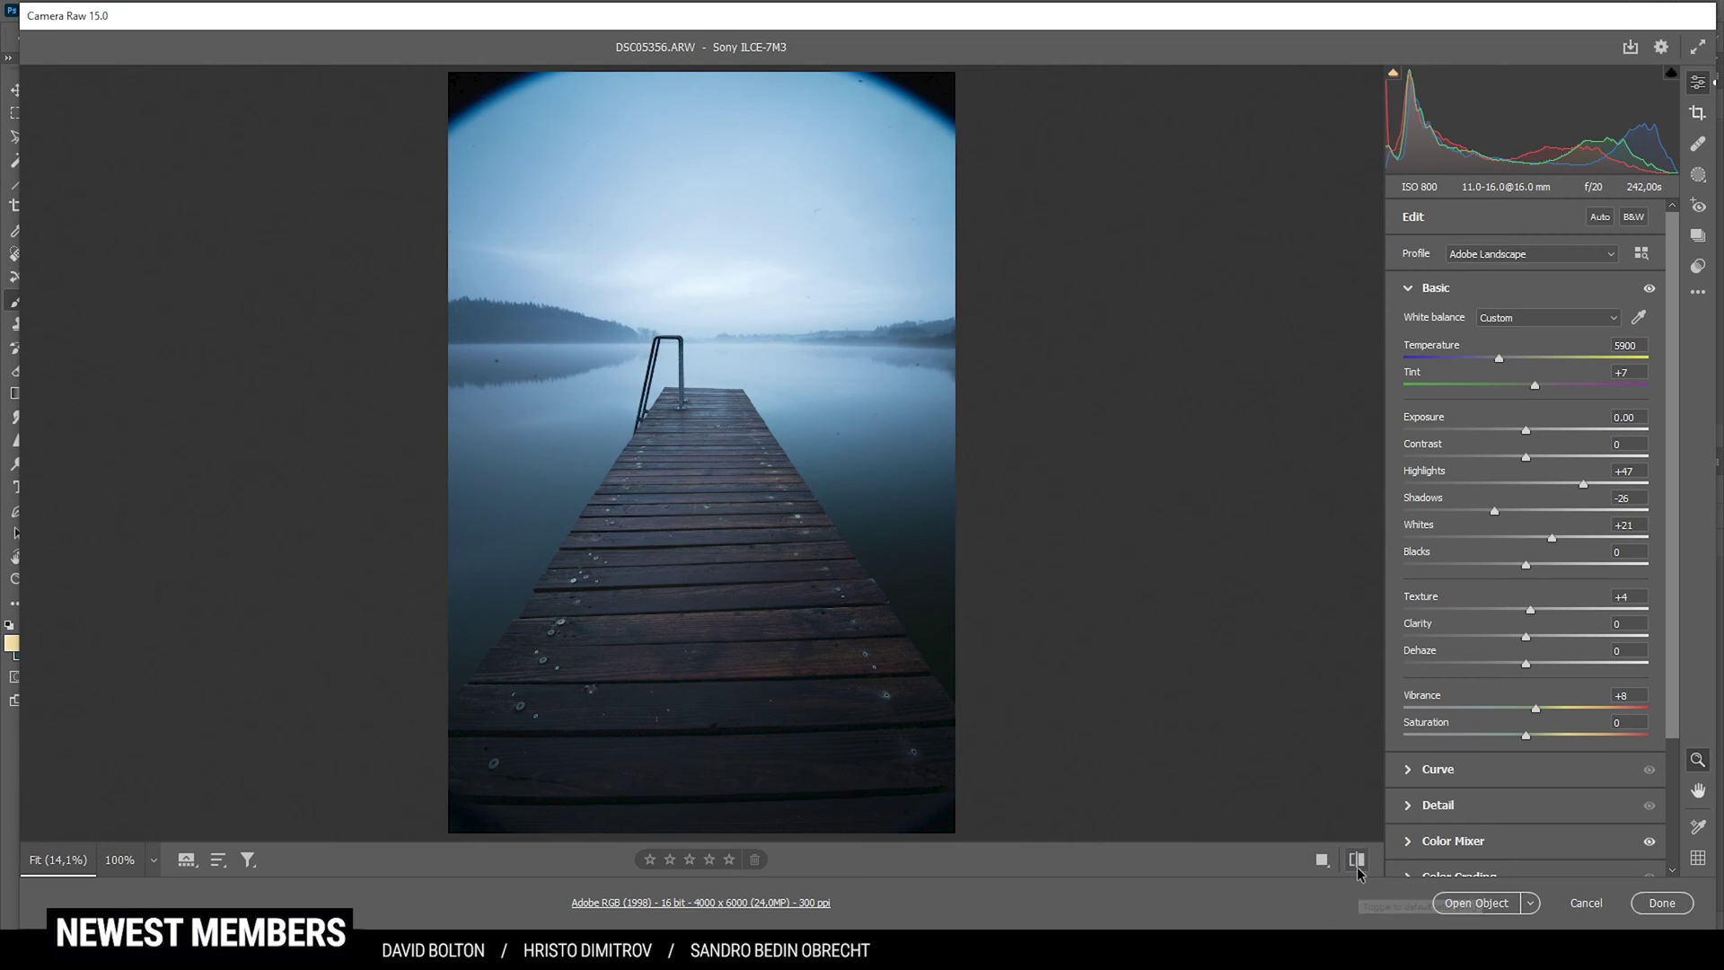
{"action": "left_click", "coordinate": [1357, 860]}
{"action": "left_click", "coordinate": [1357, 860]}
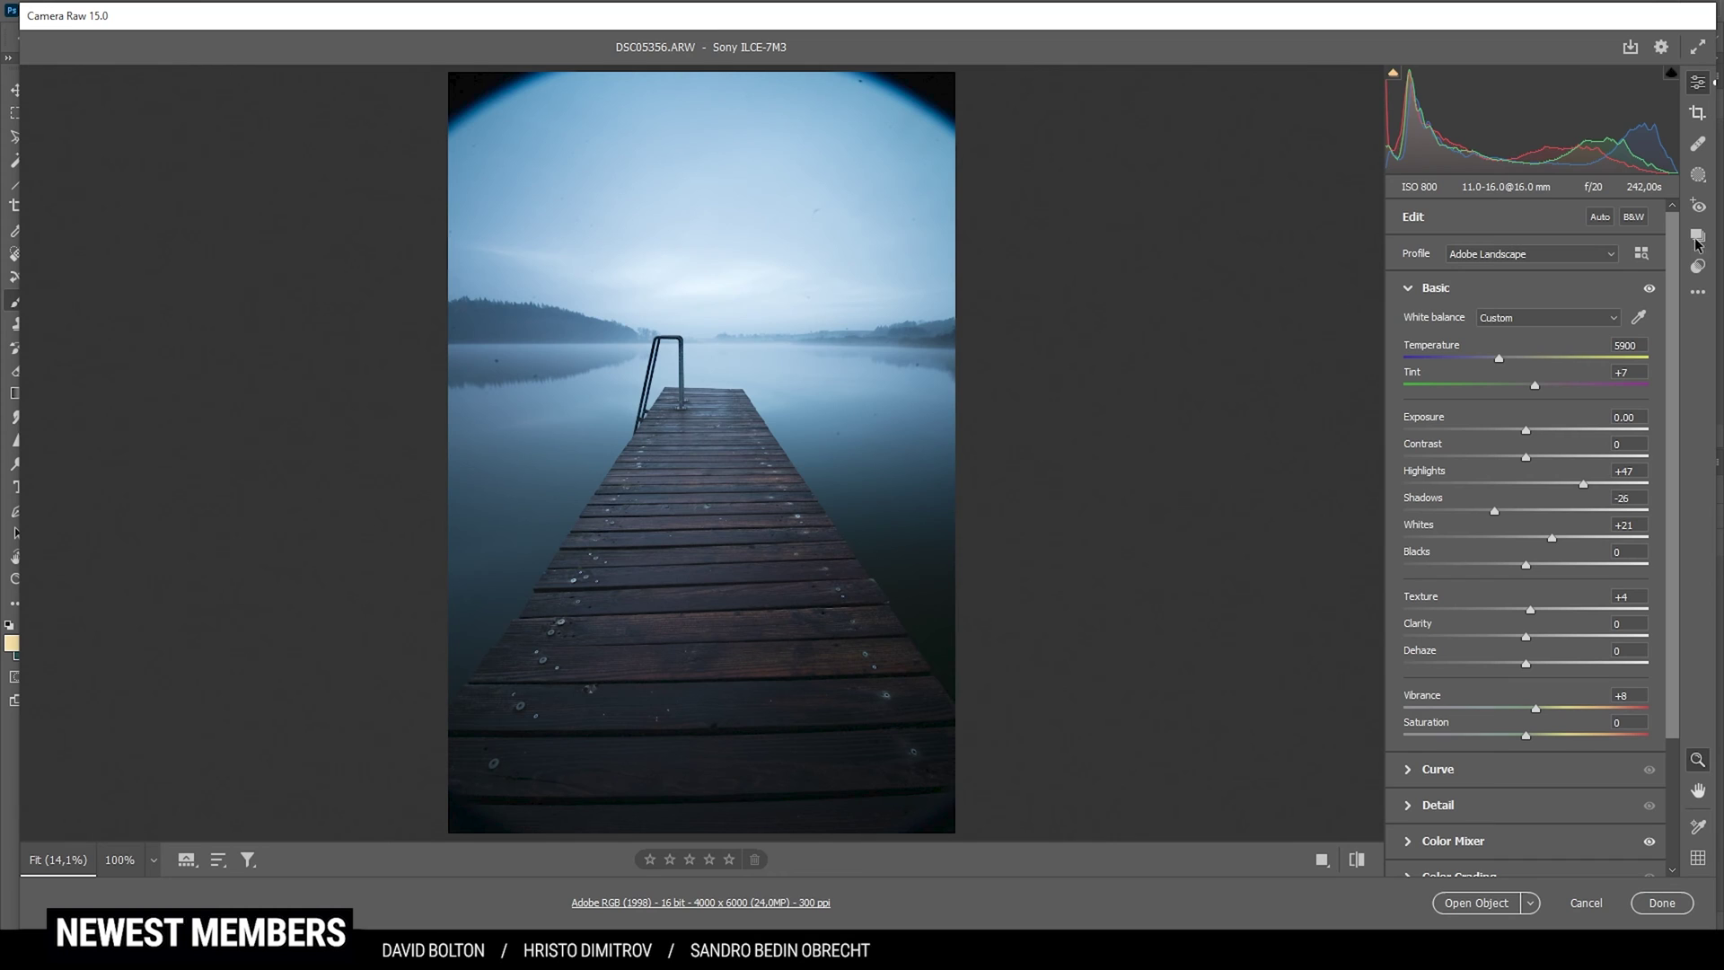
Create Mask 1 by object-selecting the boardwalk and ladder, then add a brush to it.
{"action": "left_click", "coordinate": [1701, 177]}
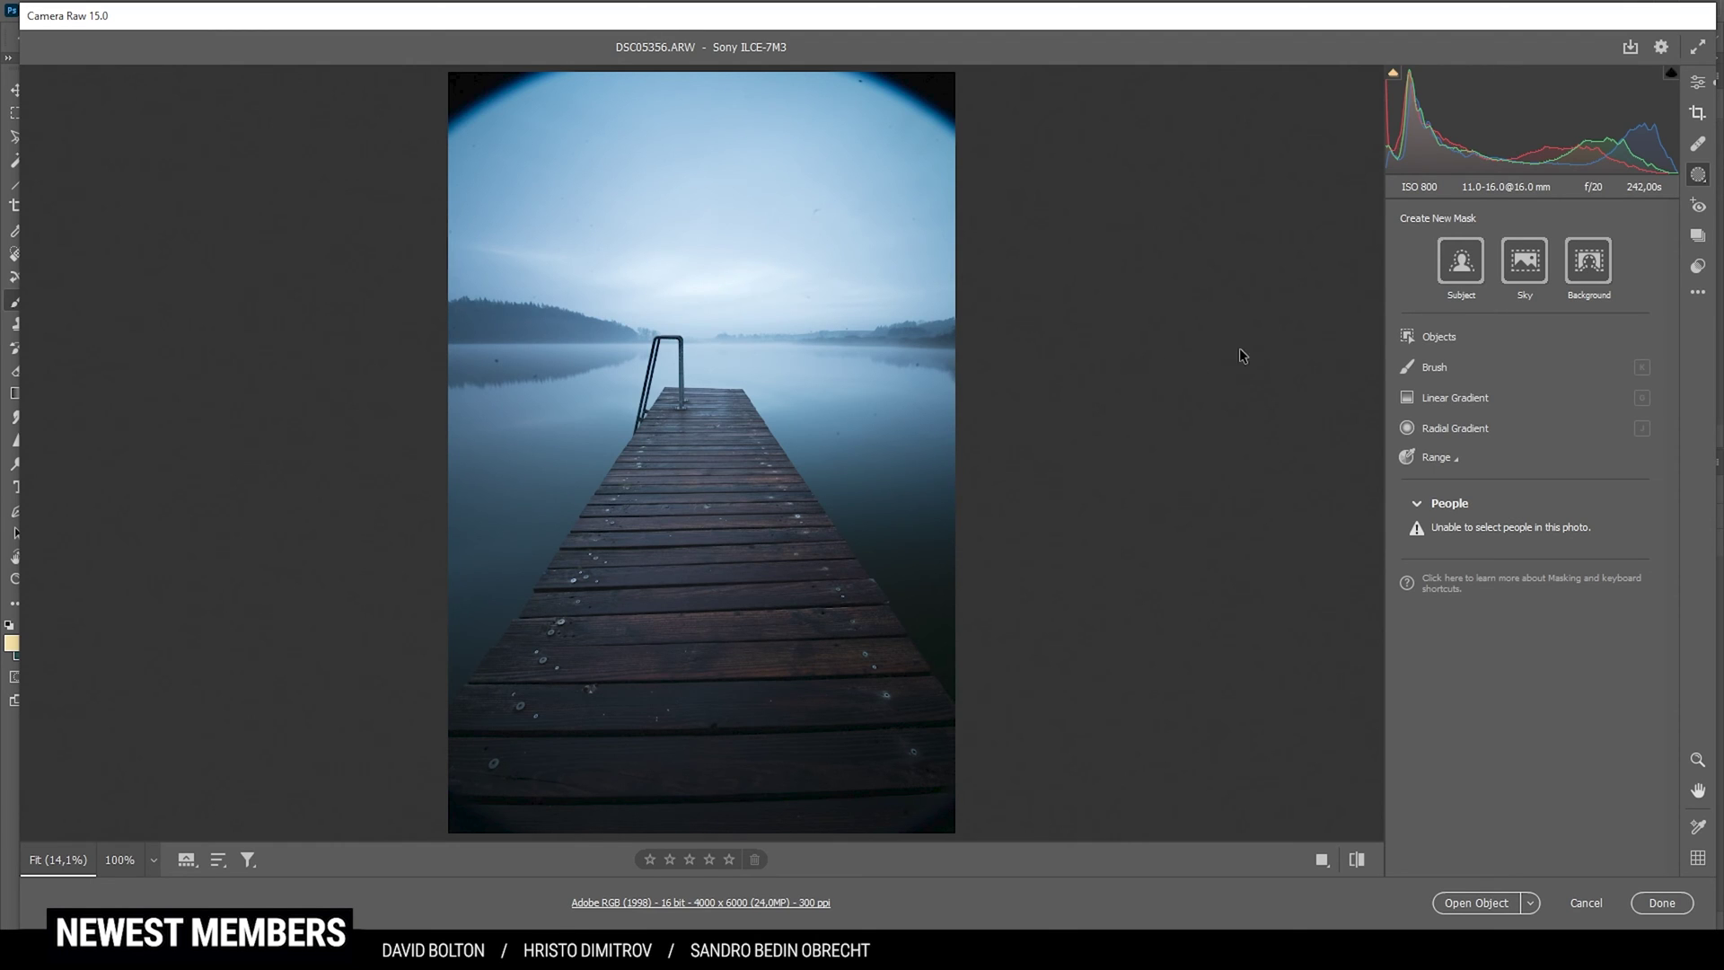
{"action": "left_click", "coordinate": [1442, 336]}
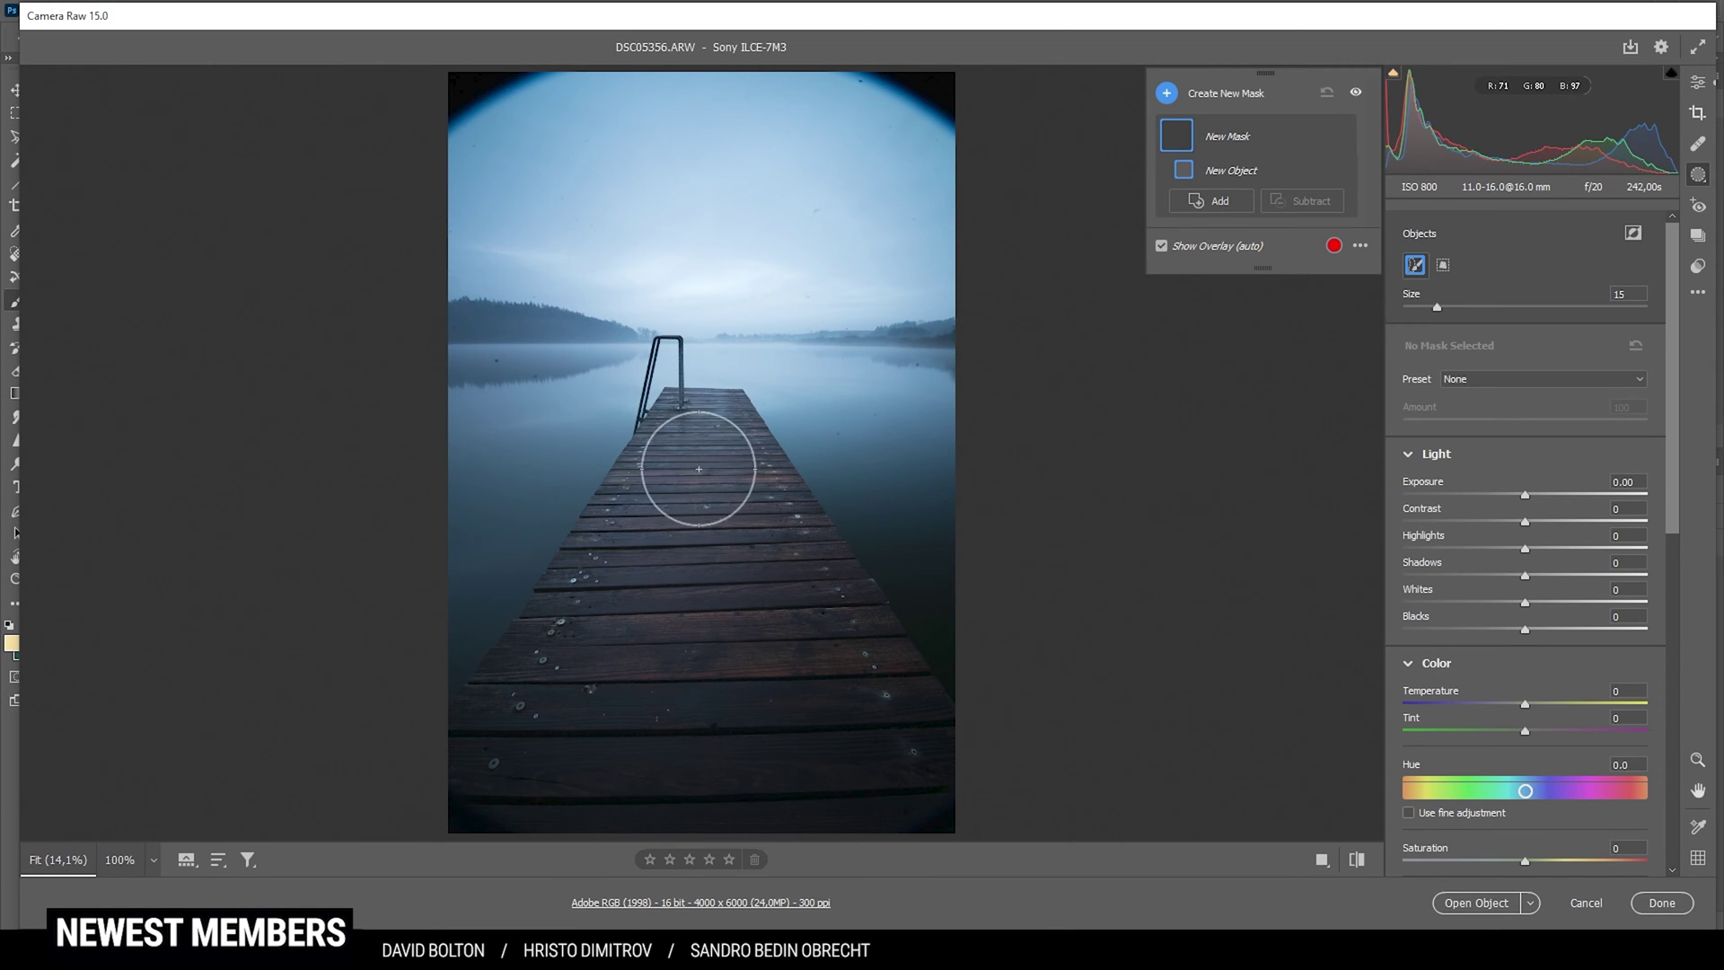
{"action": "mouse_move", "coordinate": [696, 440]}
{"action": "left_mouse_down"}
{"action": "mouse_move", "coordinate": [632, 559]}
{"action": "mouse_move", "coordinate": [579, 715]}
{"action": "mouse_move", "coordinate": [800, 729]}
{"action": "mouse_move", "coordinate": [725, 536]}
{"action": "mouse_move", "coordinate": [708, 661]}
{"action": "left_mouse_up"}
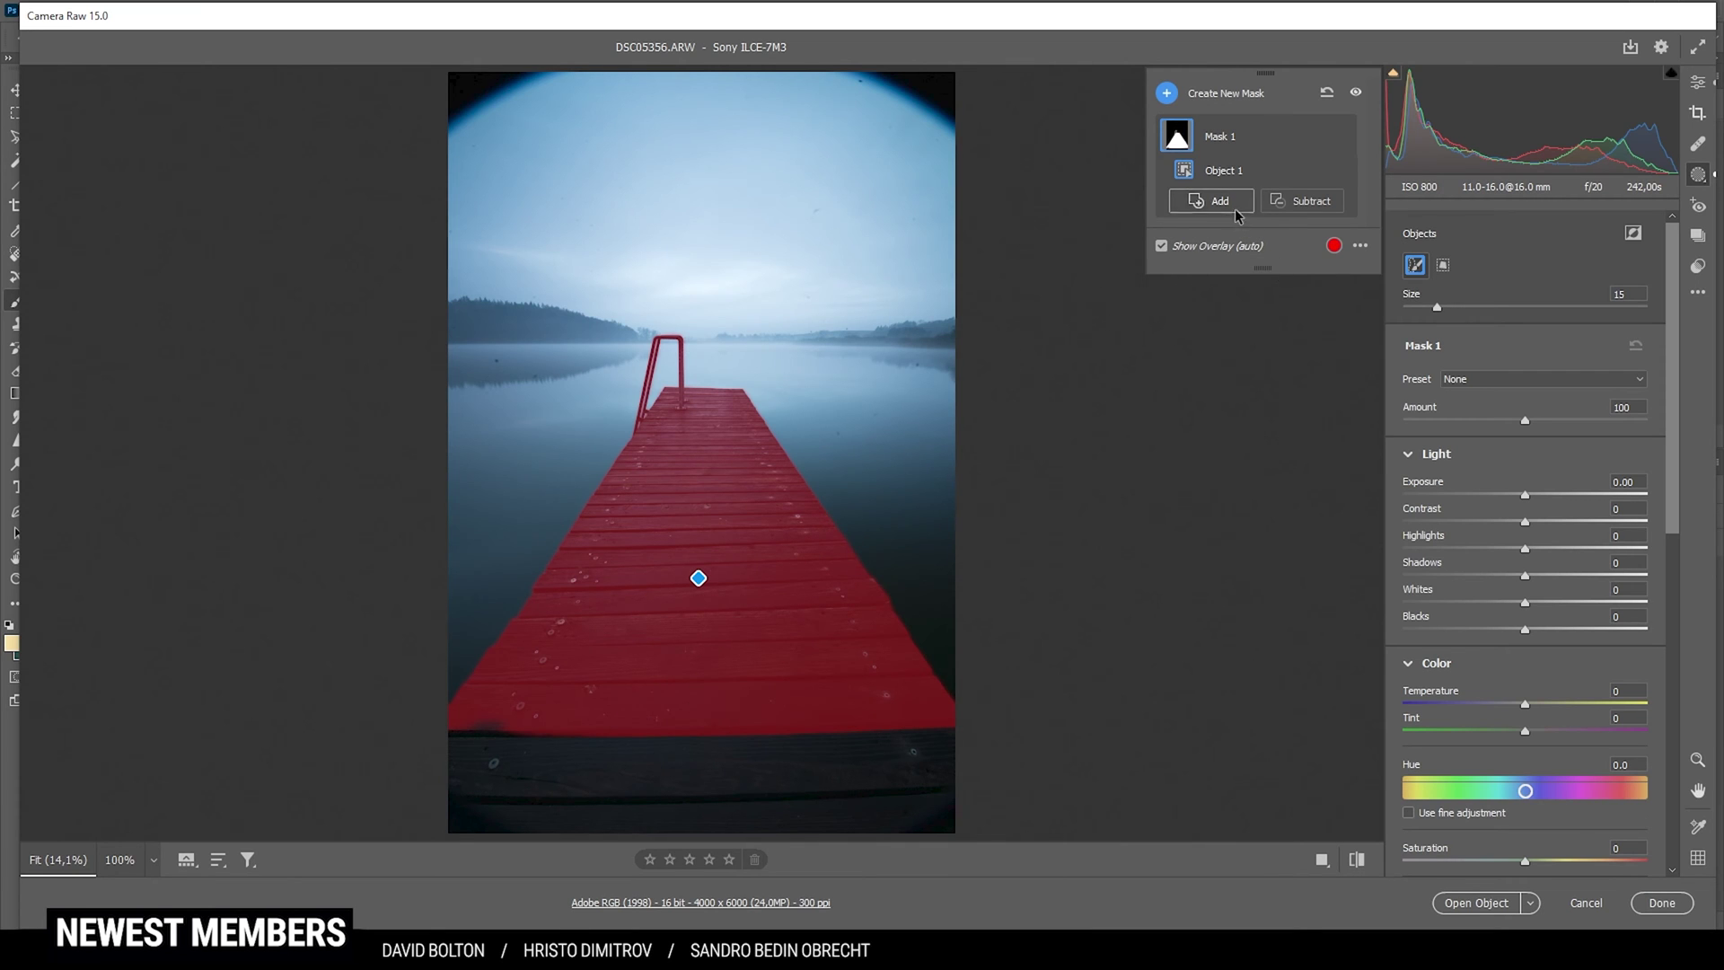
{"action": "left_click", "coordinate": [1236, 213]}
{"action": "left_click", "coordinate": [1293, 325]}
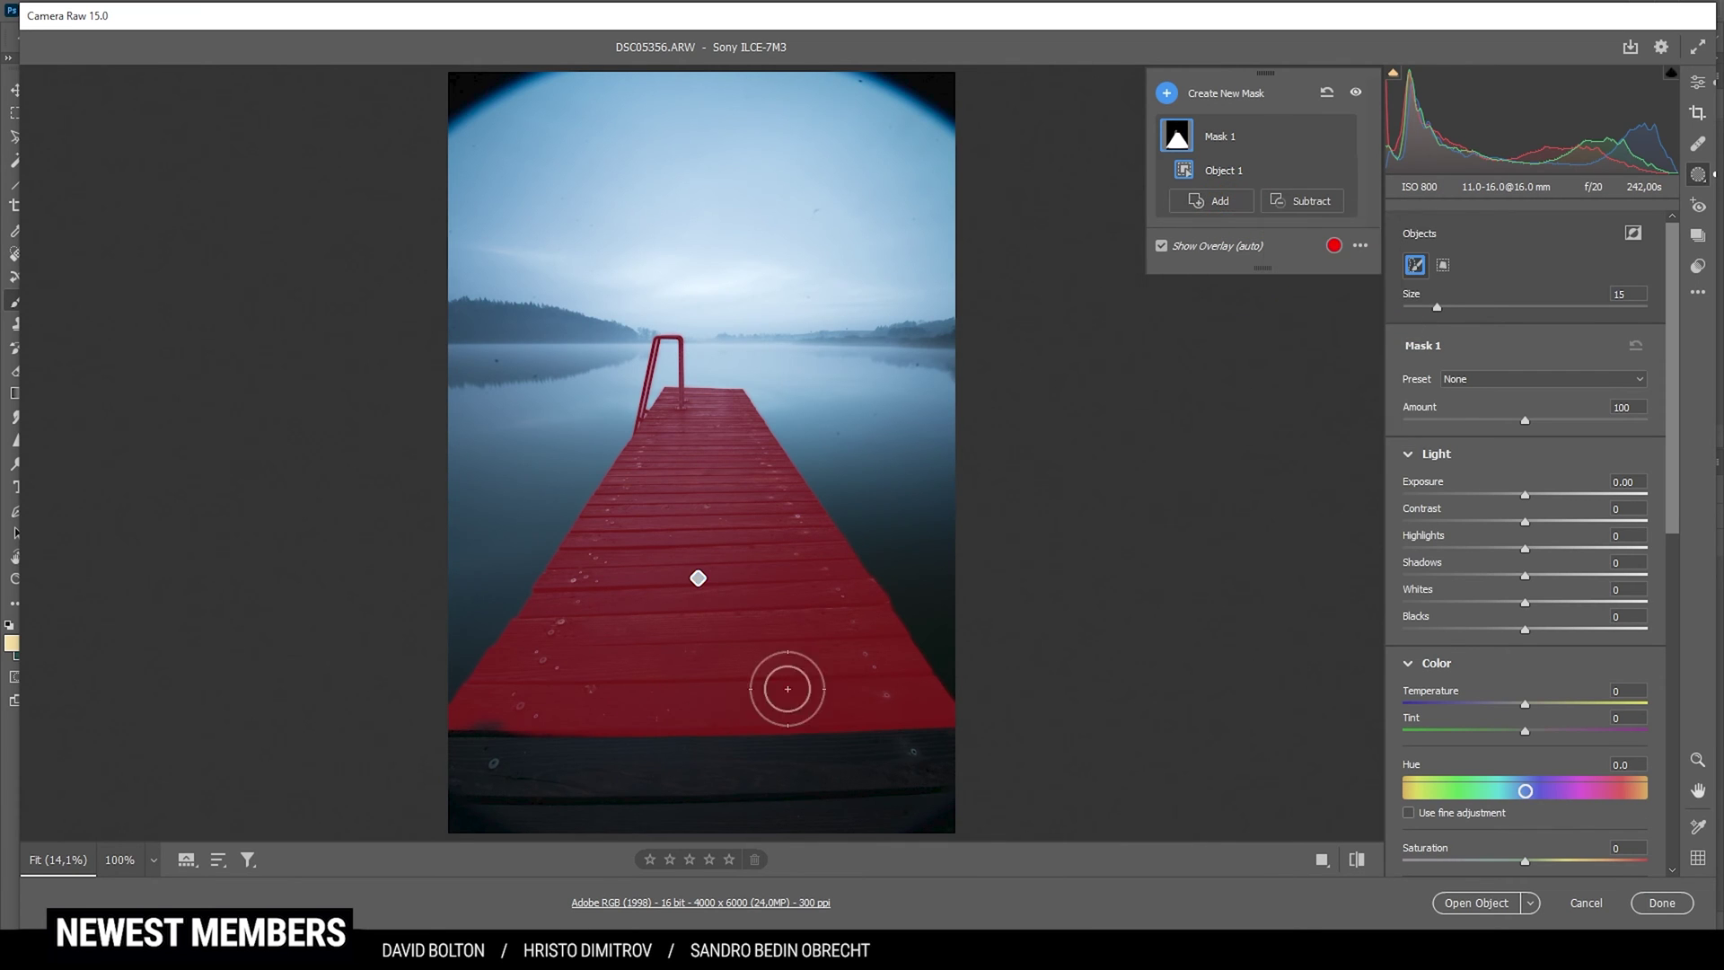
Brush the bottom strip into Mask 1 and raise its Highlights to +100.
{"action": "mouse_move", "coordinate": [520, 781]}
{"action": "left_mouse_down"}
{"action": "mouse_move", "coordinate": [589, 760]}
{"action": "mouse_move", "coordinate": [583, 803]}
{"action": "mouse_move", "coordinate": [651, 812]}
{"action": "mouse_move", "coordinate": [796, 826]}
{"action": "mouse_move", "coordinate": [898, 805]}
{"action": "mouse_move", "coordinate": [887, 780]}
{"action": "mouse_move", "coordinate": [575, 806]}
{"action": "left_mouse_up"}
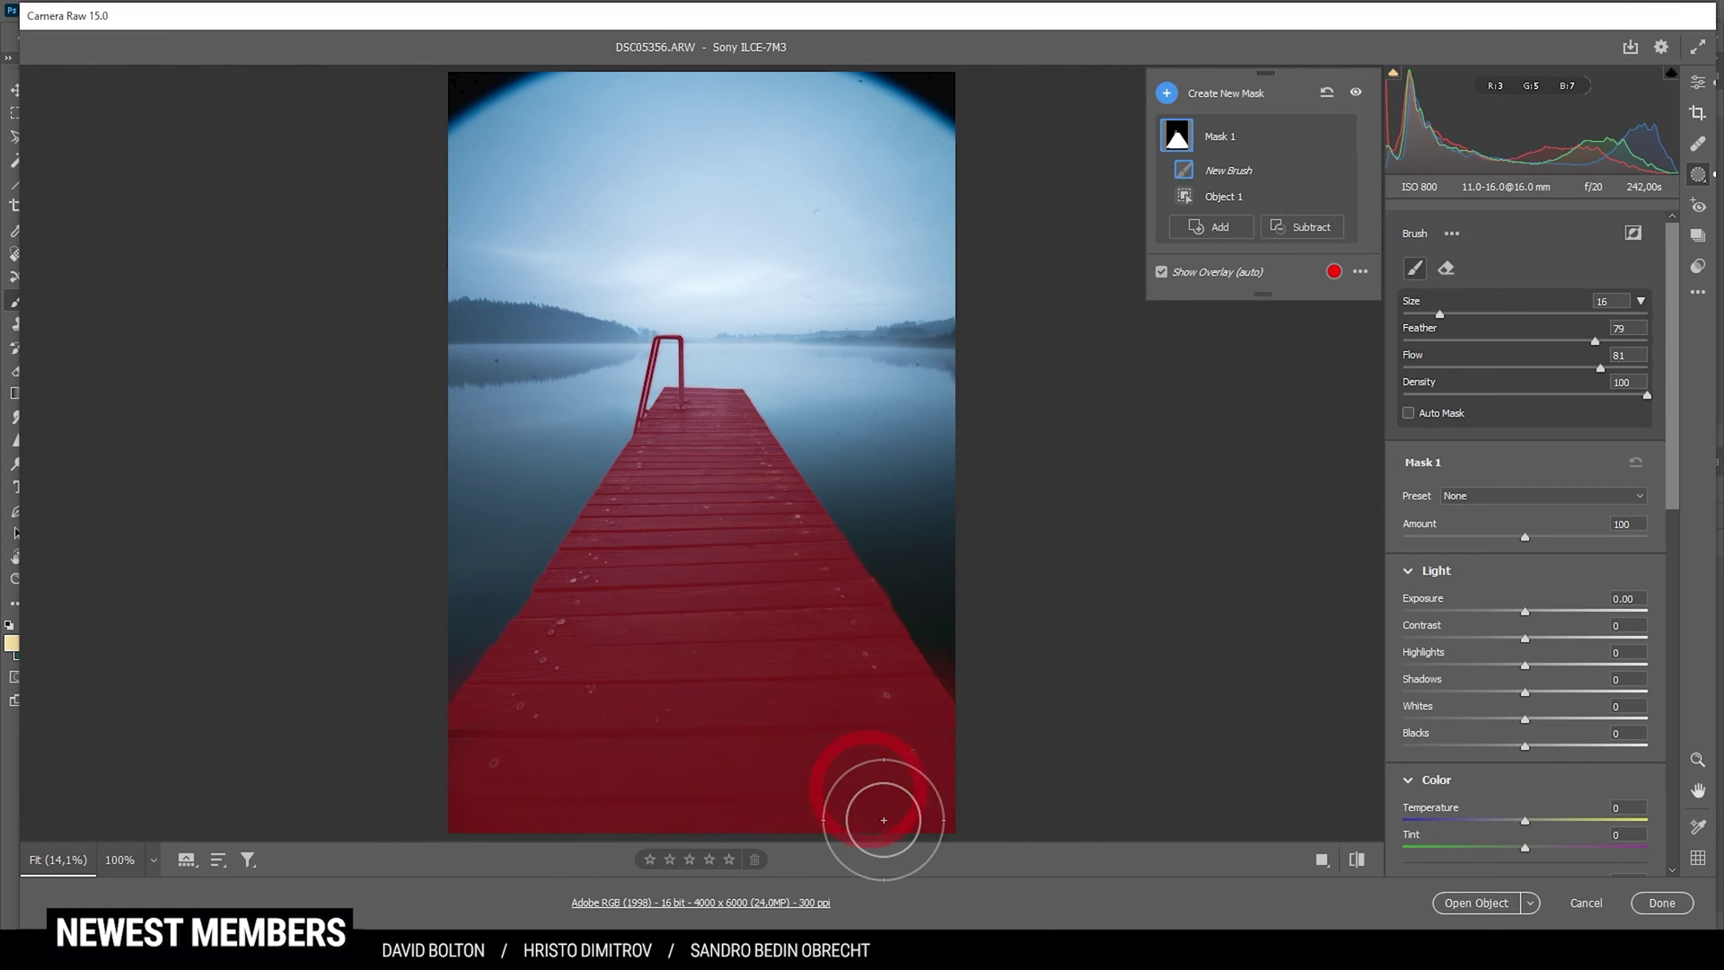
{"action": "left_click_drag", "start_coordinate": [884, 820], "coordinate": [885, 817]}
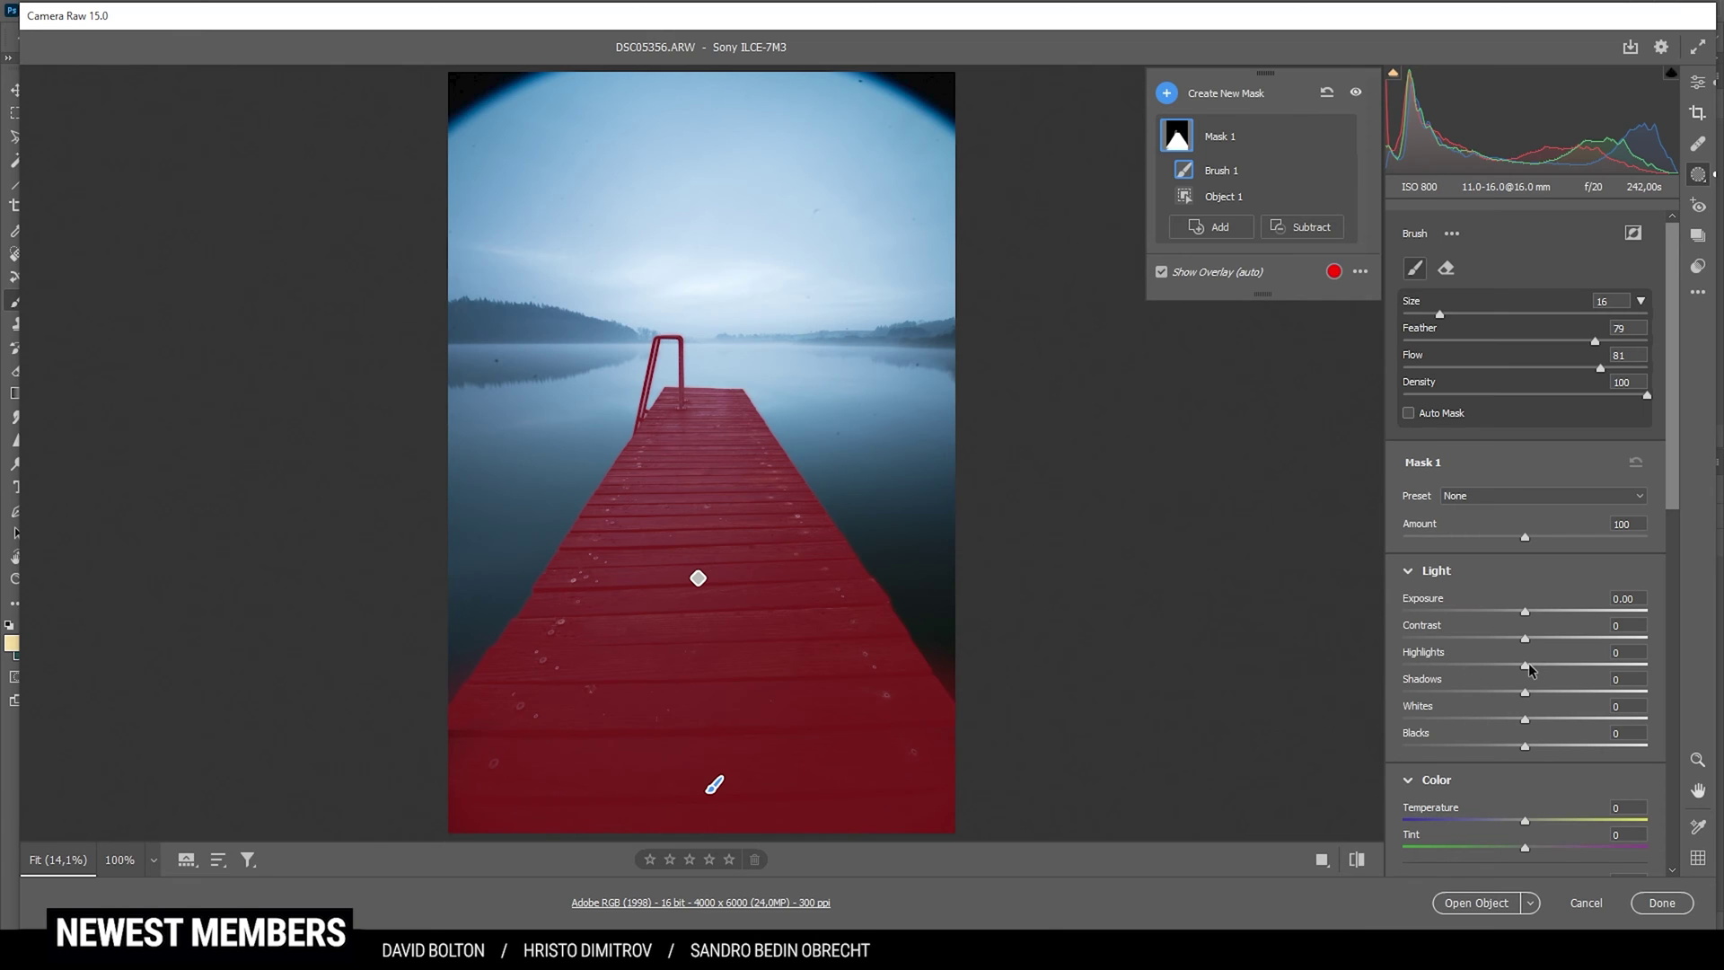
{"action": "left_click_drag", "start_coordinate": [1526, 664], "coordinate": [1648, 666]}
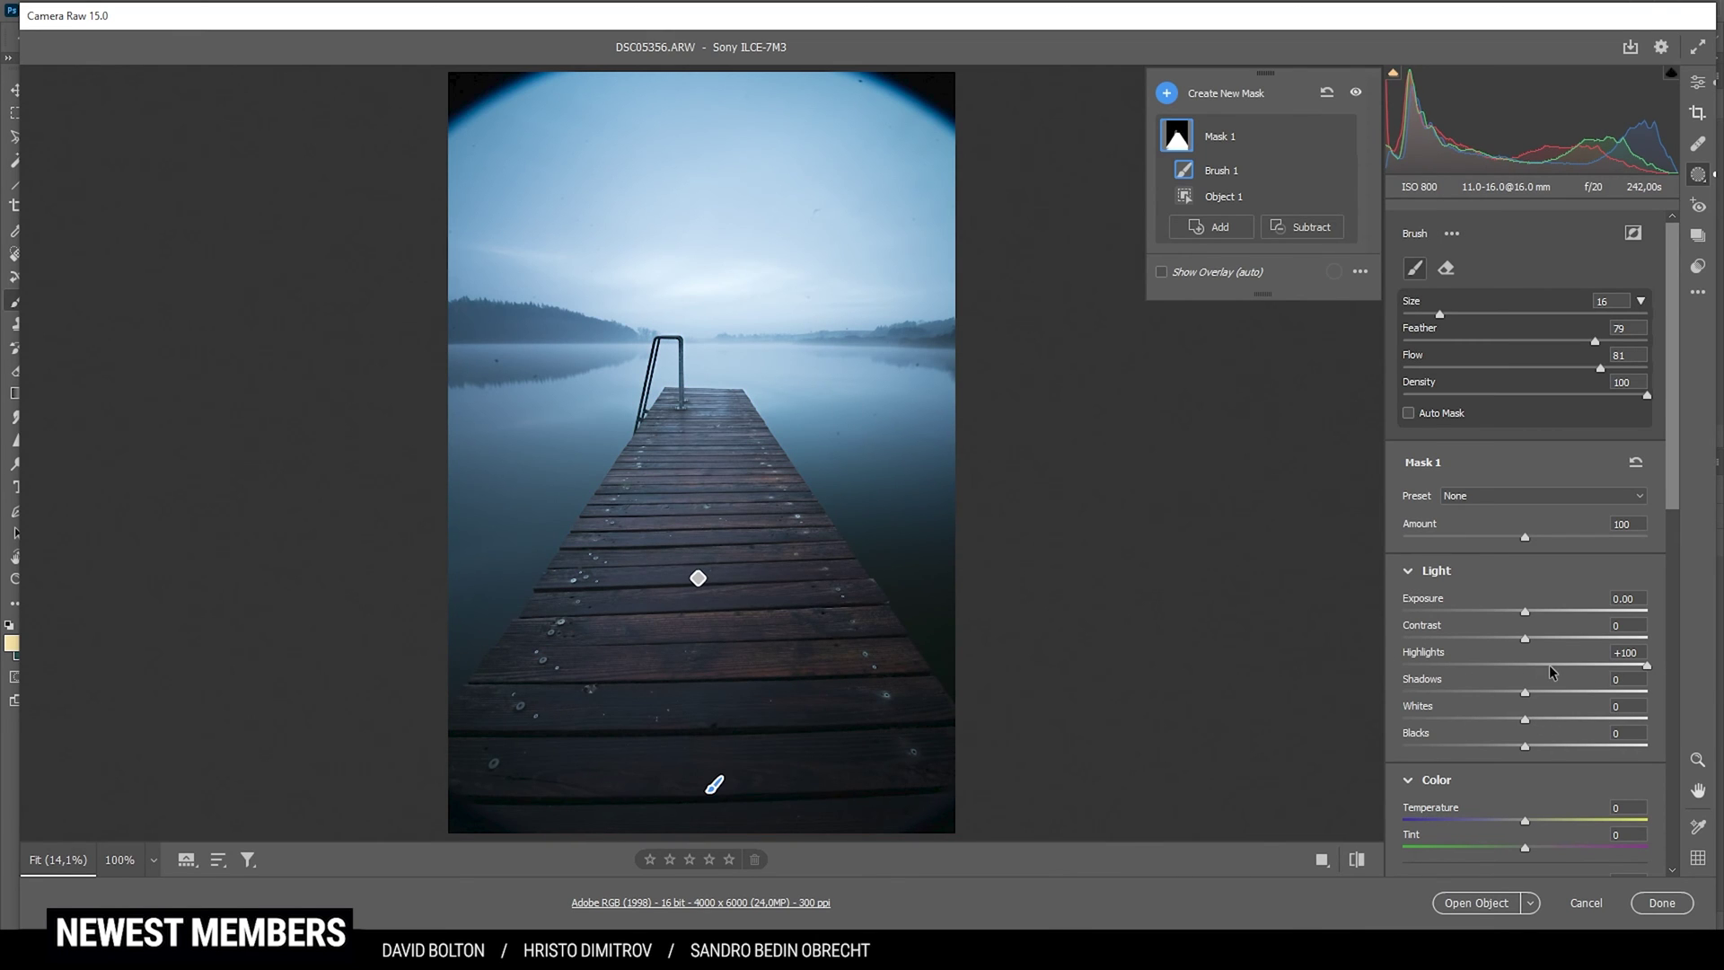
{"action": "scroll", "coordinate": [1582, 632], "scroll_direction": "down", "scroll_amount": 3}
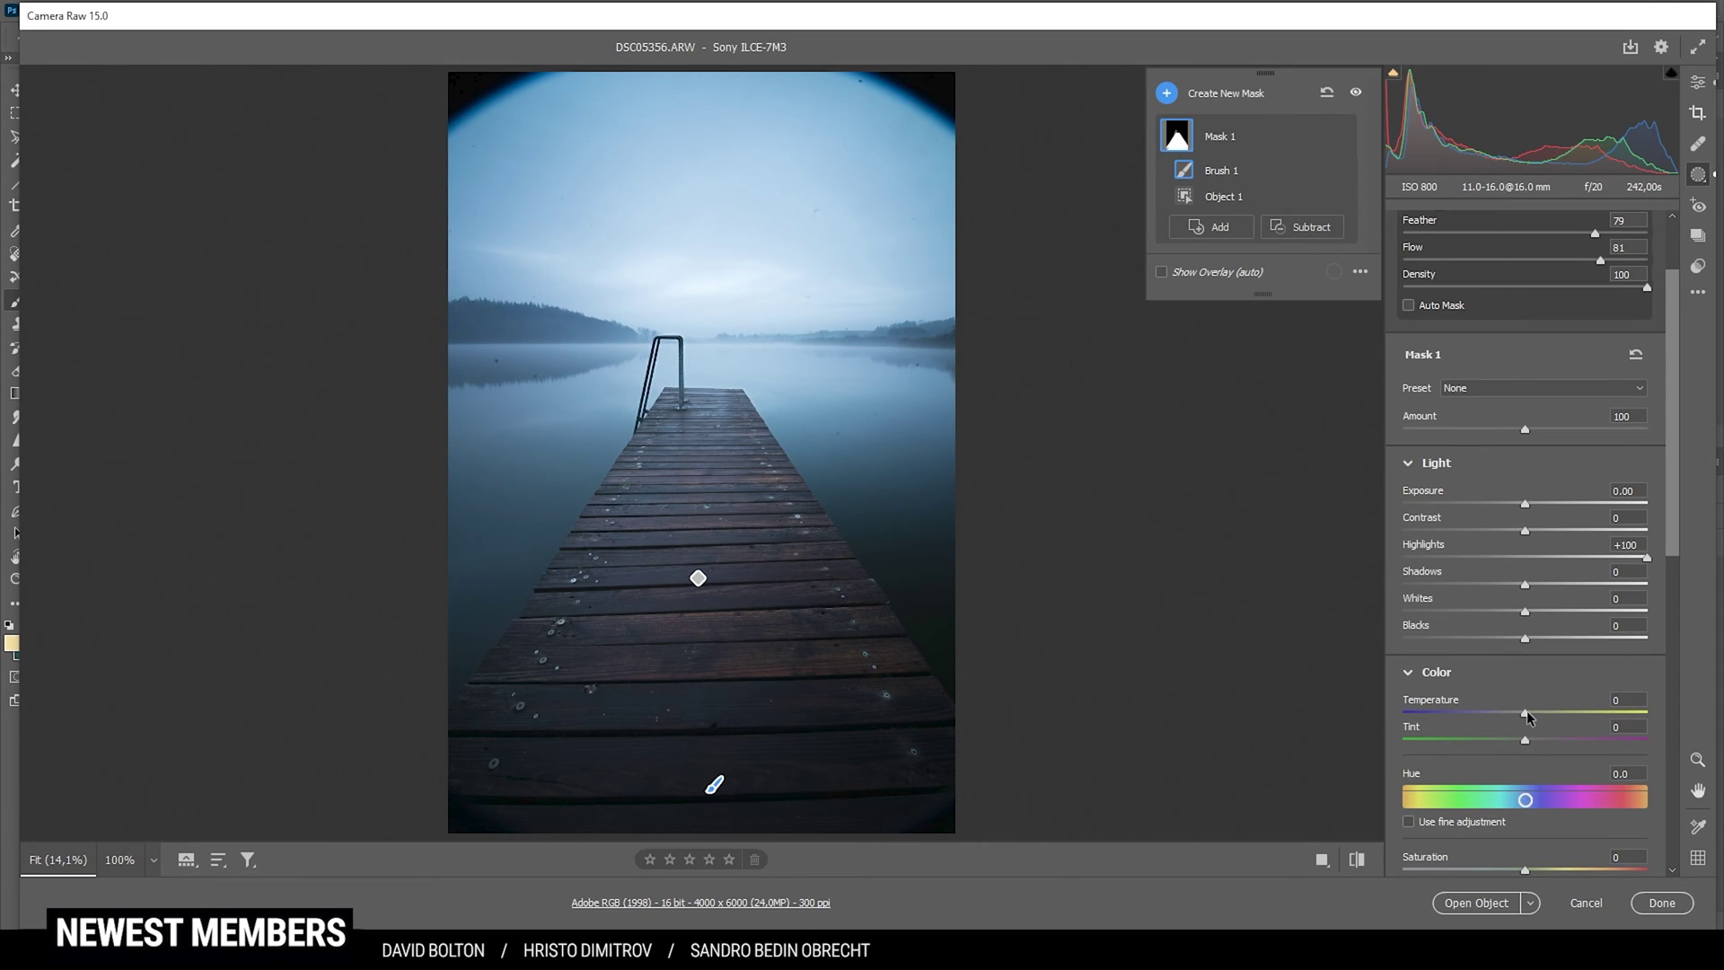
Give the boardwalk mask Temperature +20, Saturation +26 and Clarity +7.
{"action": "left_click_drag", "start_coordinate": [1527, 709], "coordinate": [1539, 709]}
{"action": "scroll", "coordinate": [1522, 704], "scroll_direction": "down", "scroll_amount": 3}
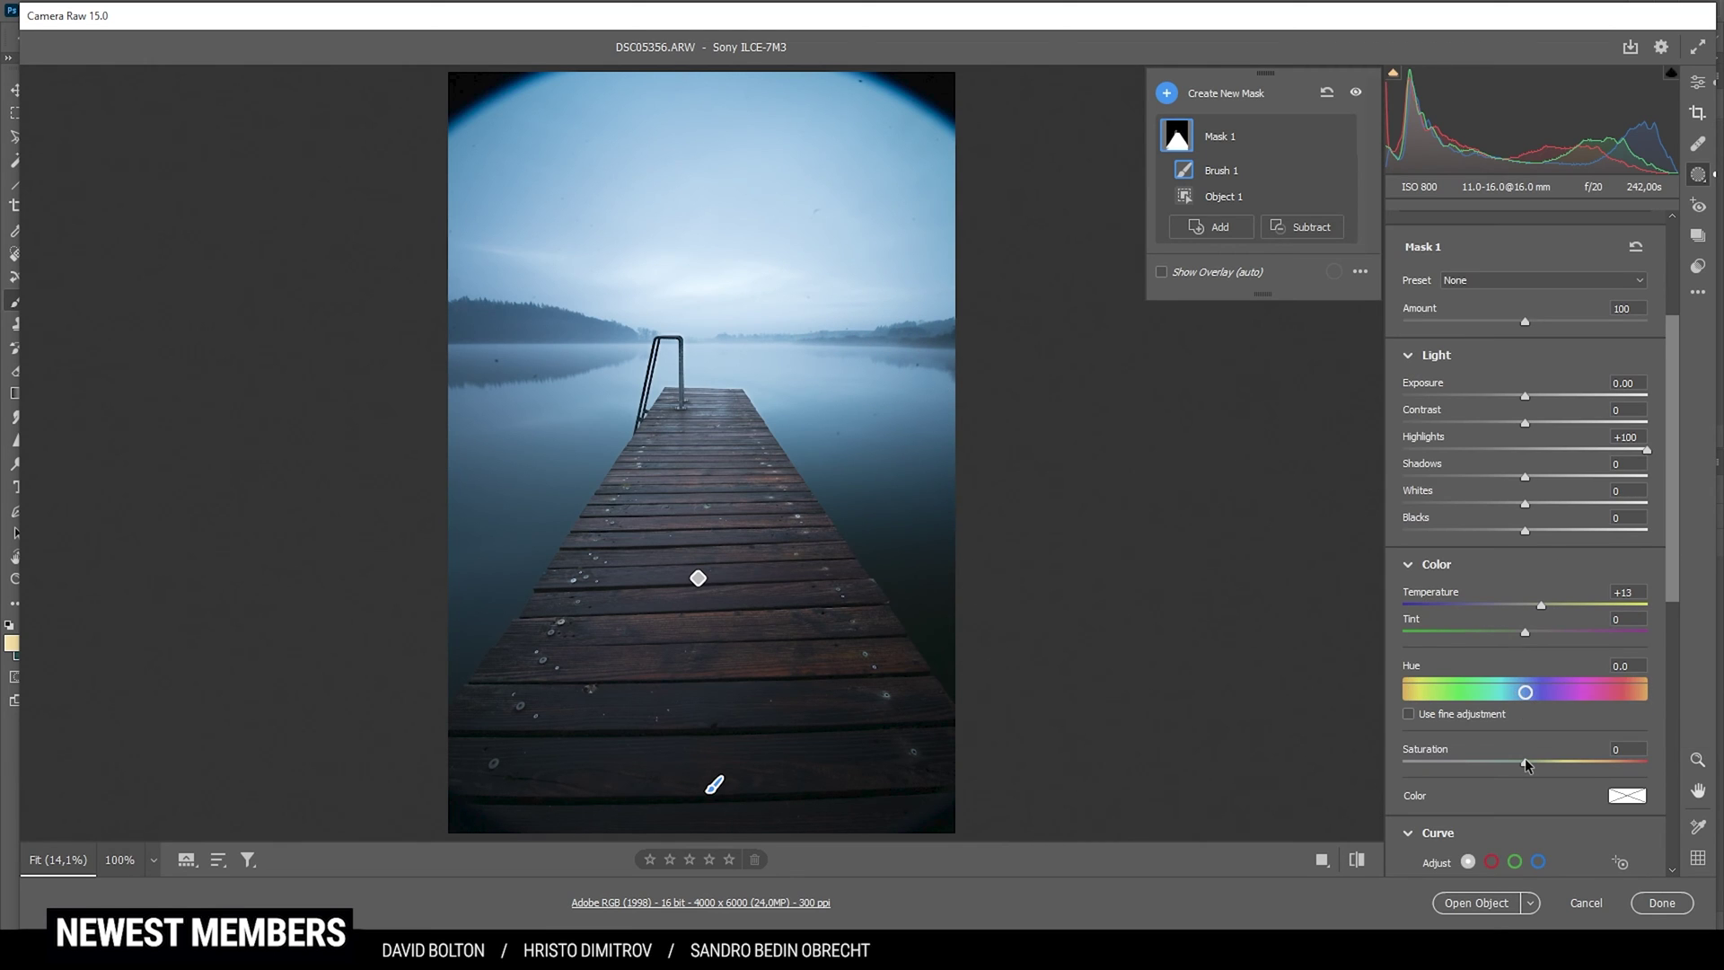
{"action": "left_click_drag", "start_coordinate": [1527, 762], "coordinate": [1556, 763]}
{"action": "left_click_drag", "start_coordinate": [1550, 603], "coordinate": [1575, 607]}
{"action": "left_click_drag", "start_coordinate": [1550, 607], "coordinate": [1549, 607]}
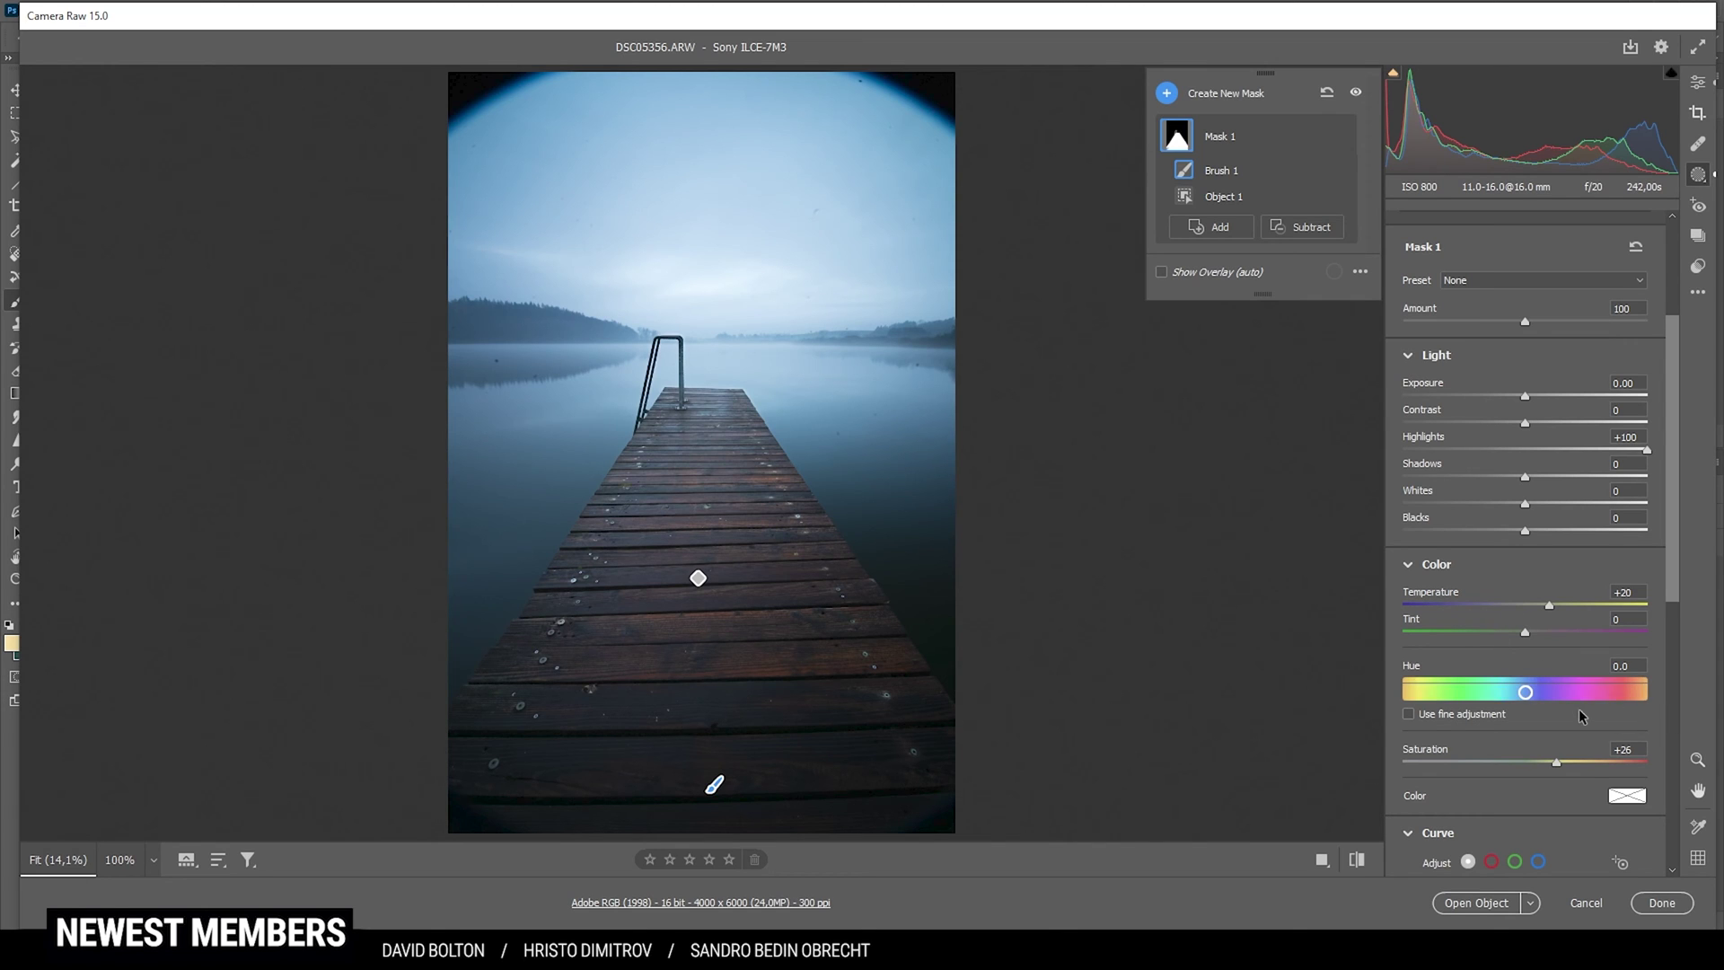
{"action": "scroll", "coordinate": [1616, 669], "scroll_direction": "down", "scroll_amount": 2}
{"action": "scroll", "coordinate": [1609, 660], "scroll_direction": "down", "scroll_amount": 8}
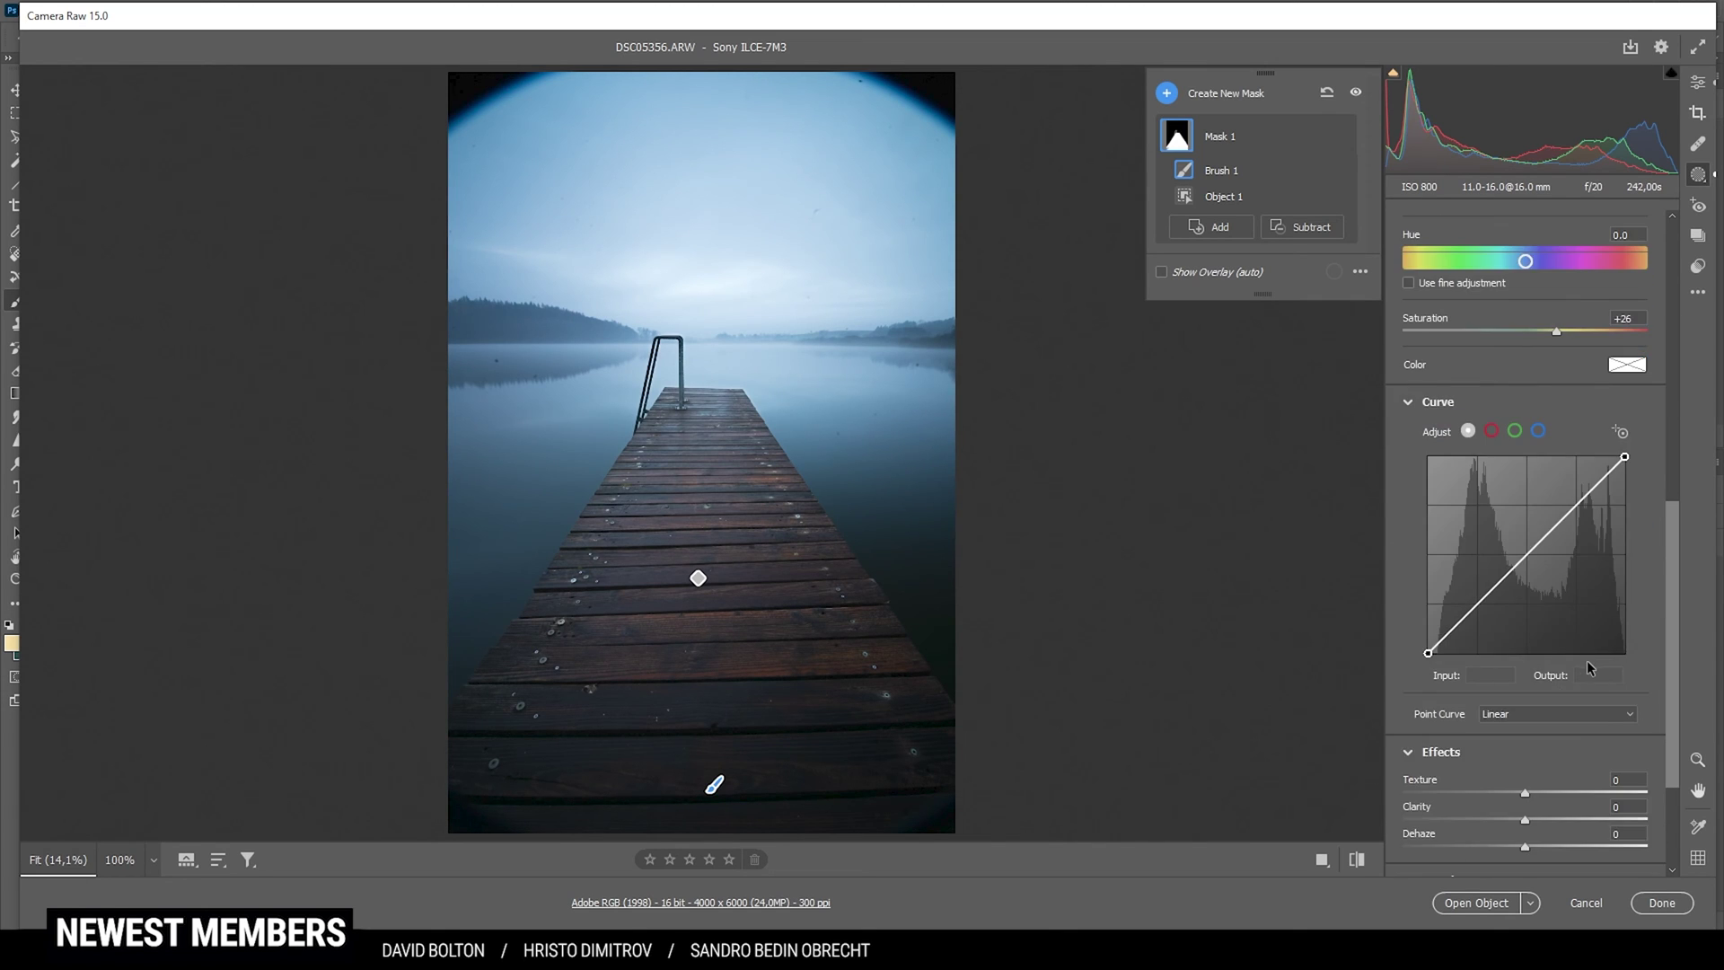
{"action": "left_click_drag", "start_coordinate": [1527, 637], "coordinate": [1533, 637]}
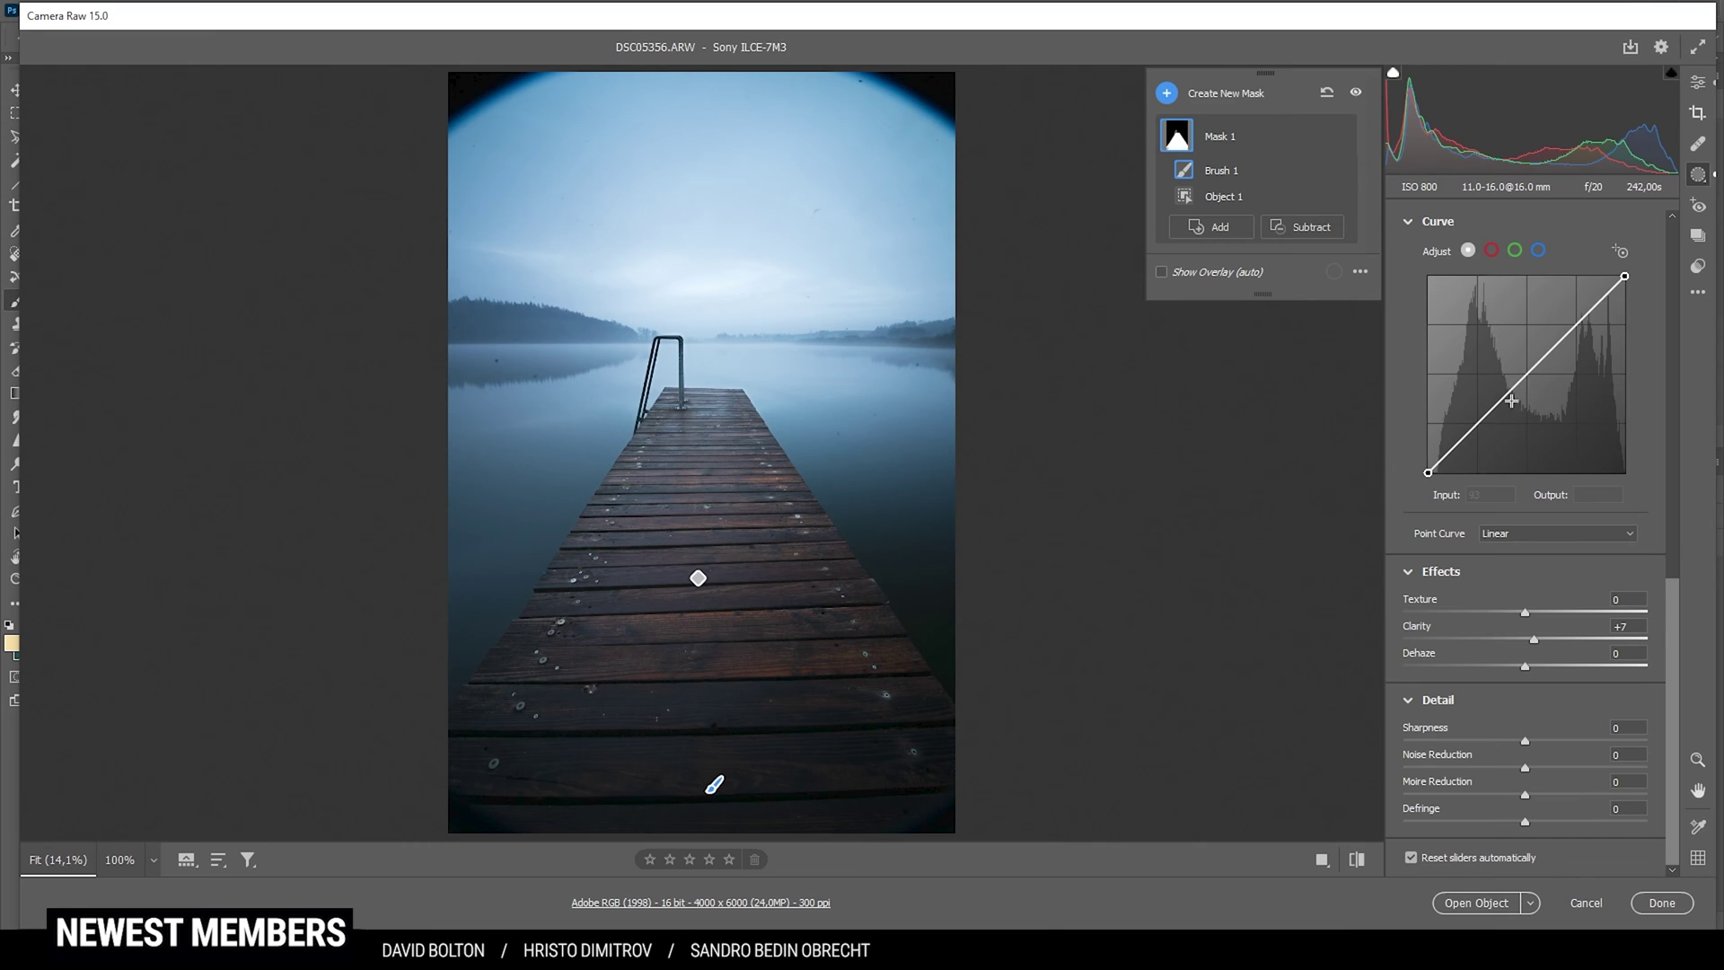
{"action": "left_click", "coordinate": [1167, 92]}
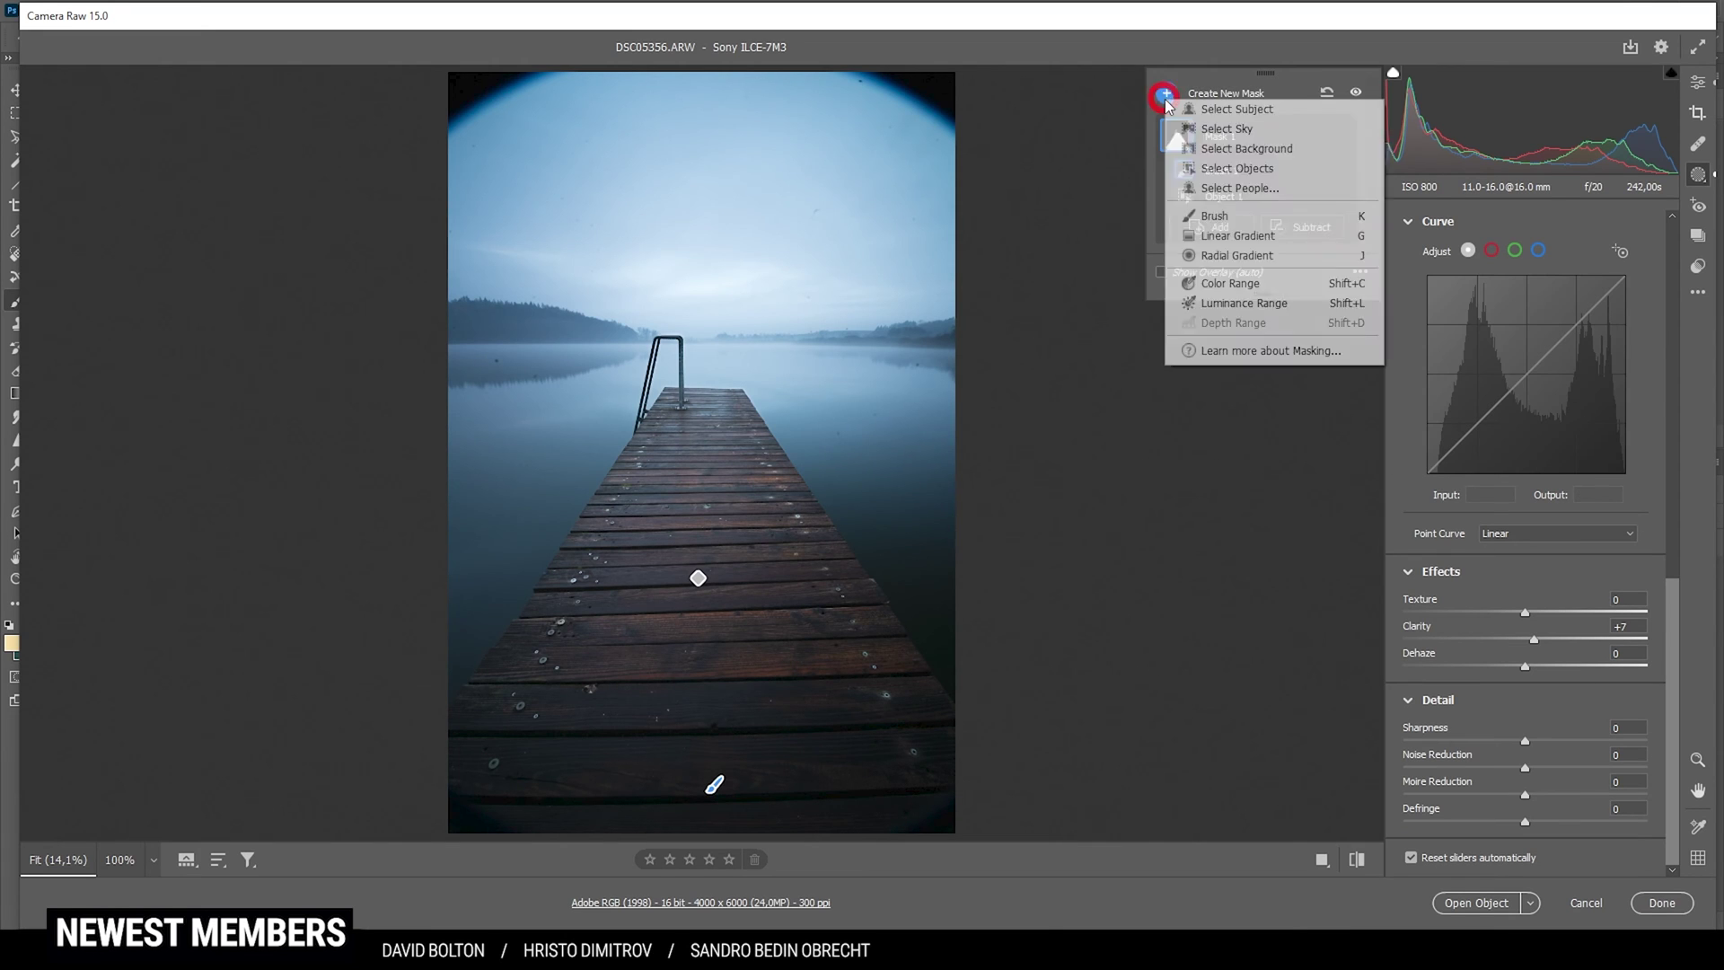
Draw a linear gradient down from the top of the sky with Exposure -0.45.
{"action": "left_click", "coordinate": [1240, 238]}
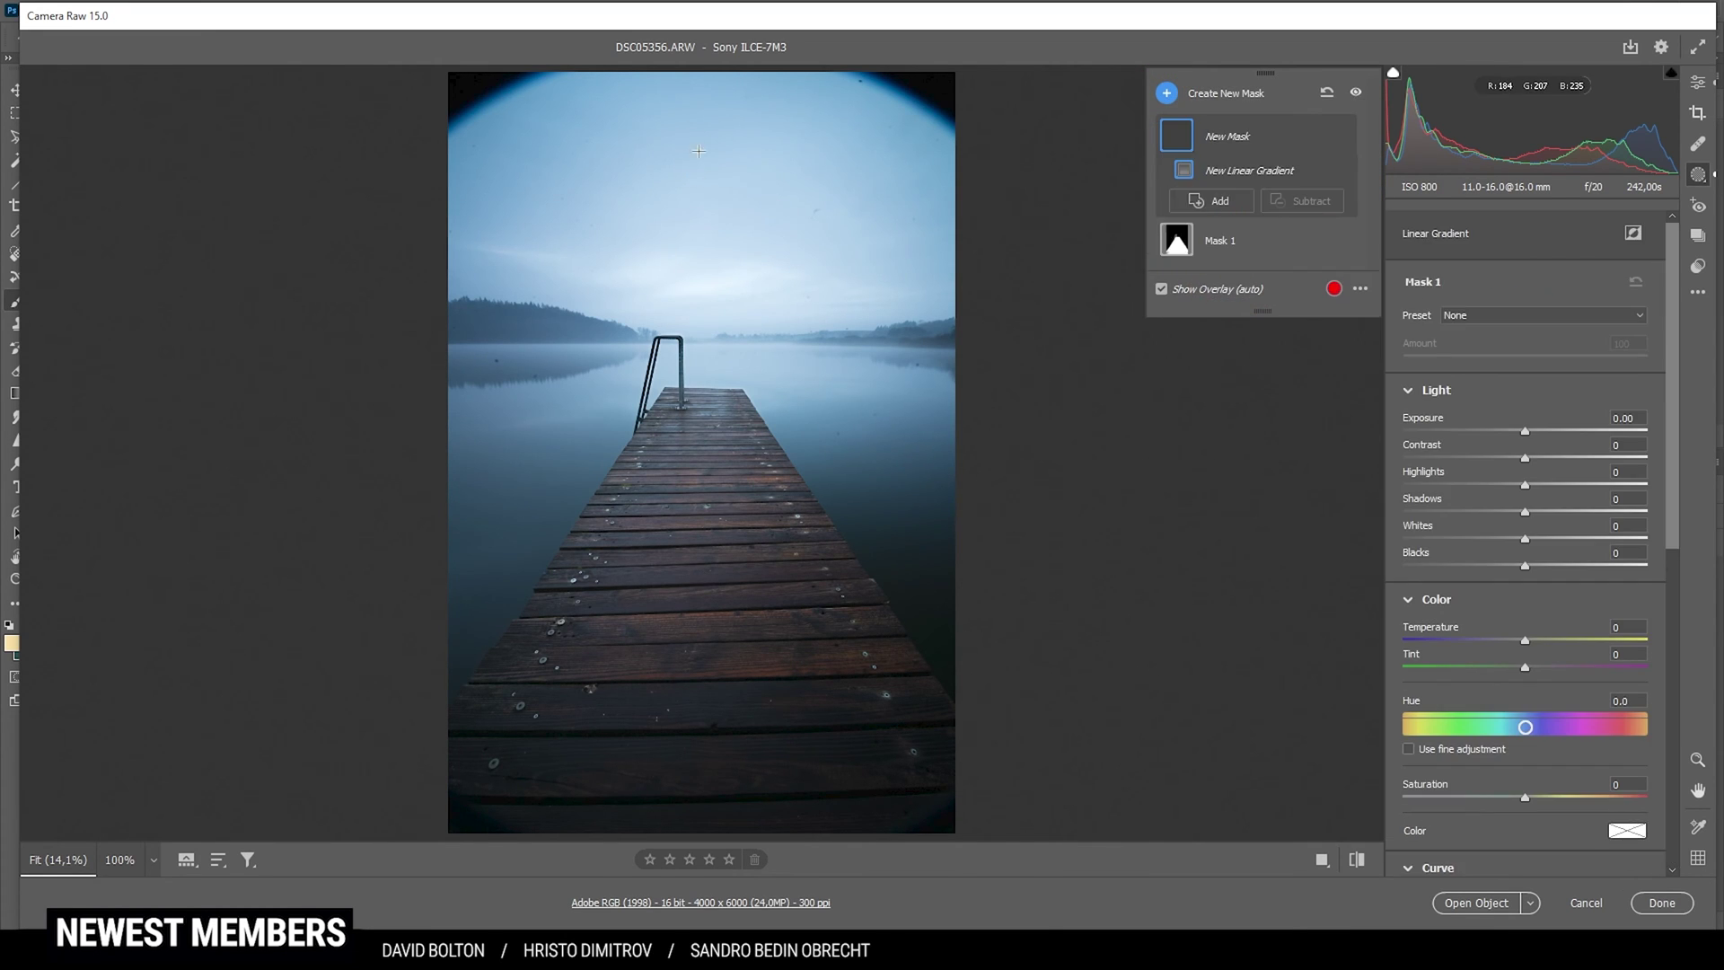
{"action": "left_click_drag", "start_coordinate": [710, 78], "coordinate": [731, 266]}
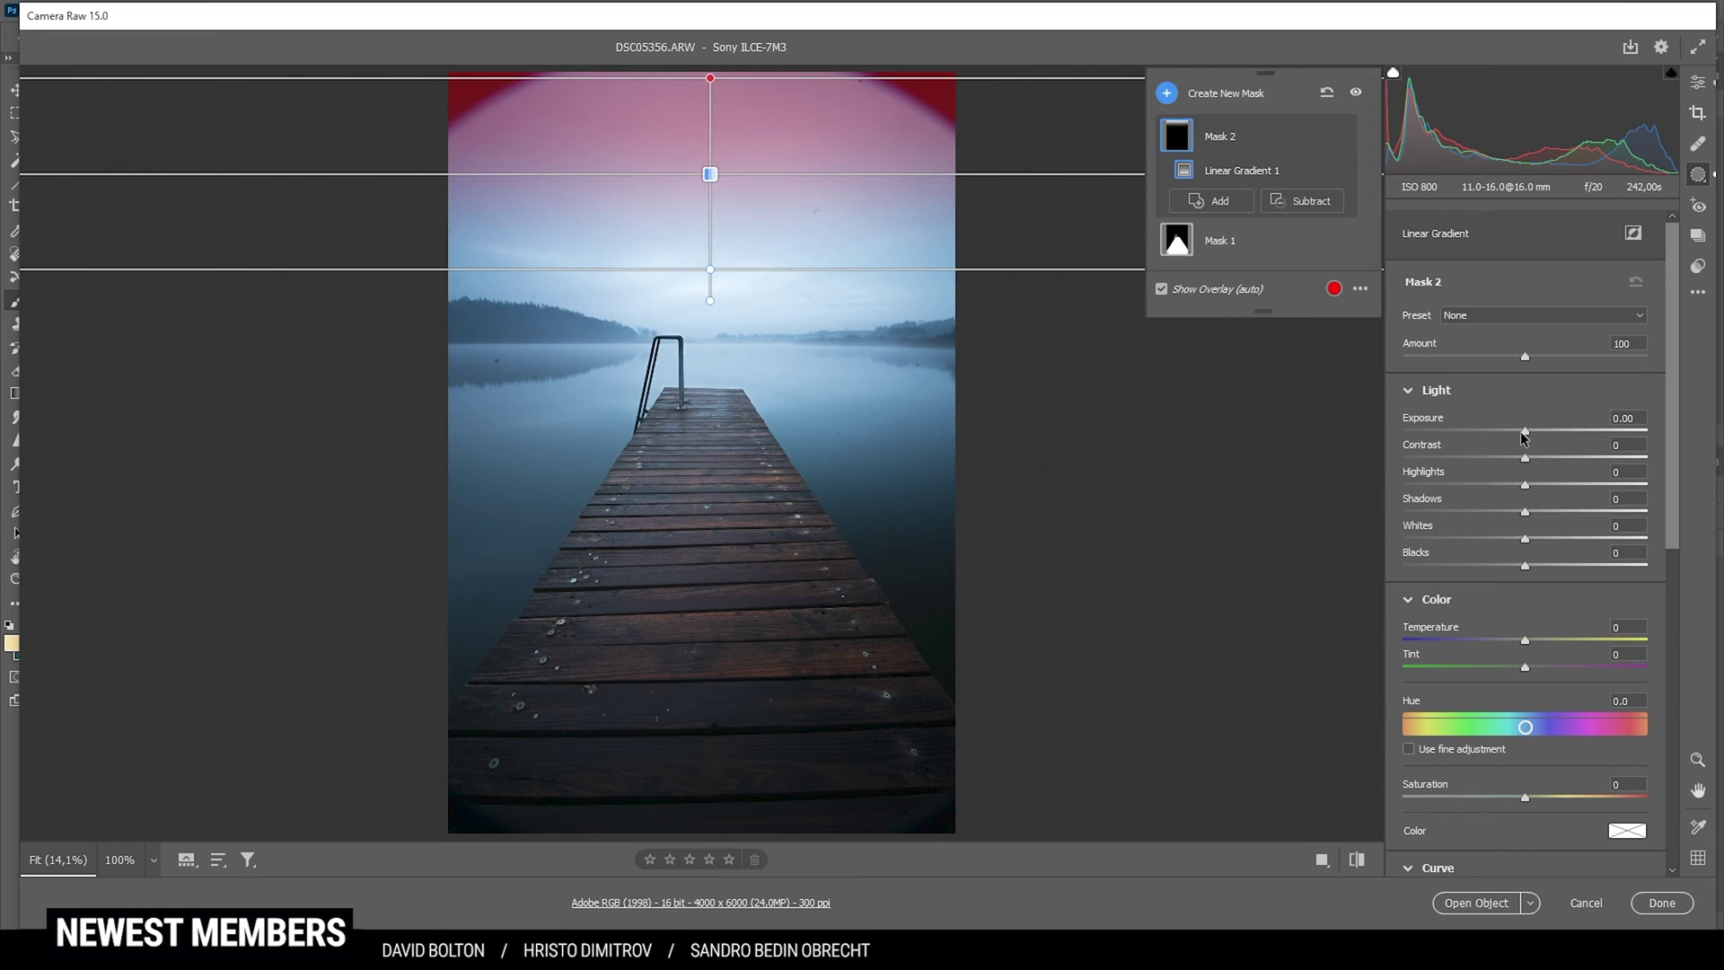
{"action": "left_click_drag", "start_coordinate": [1524, 437], "coordinate": [1508, 434]}
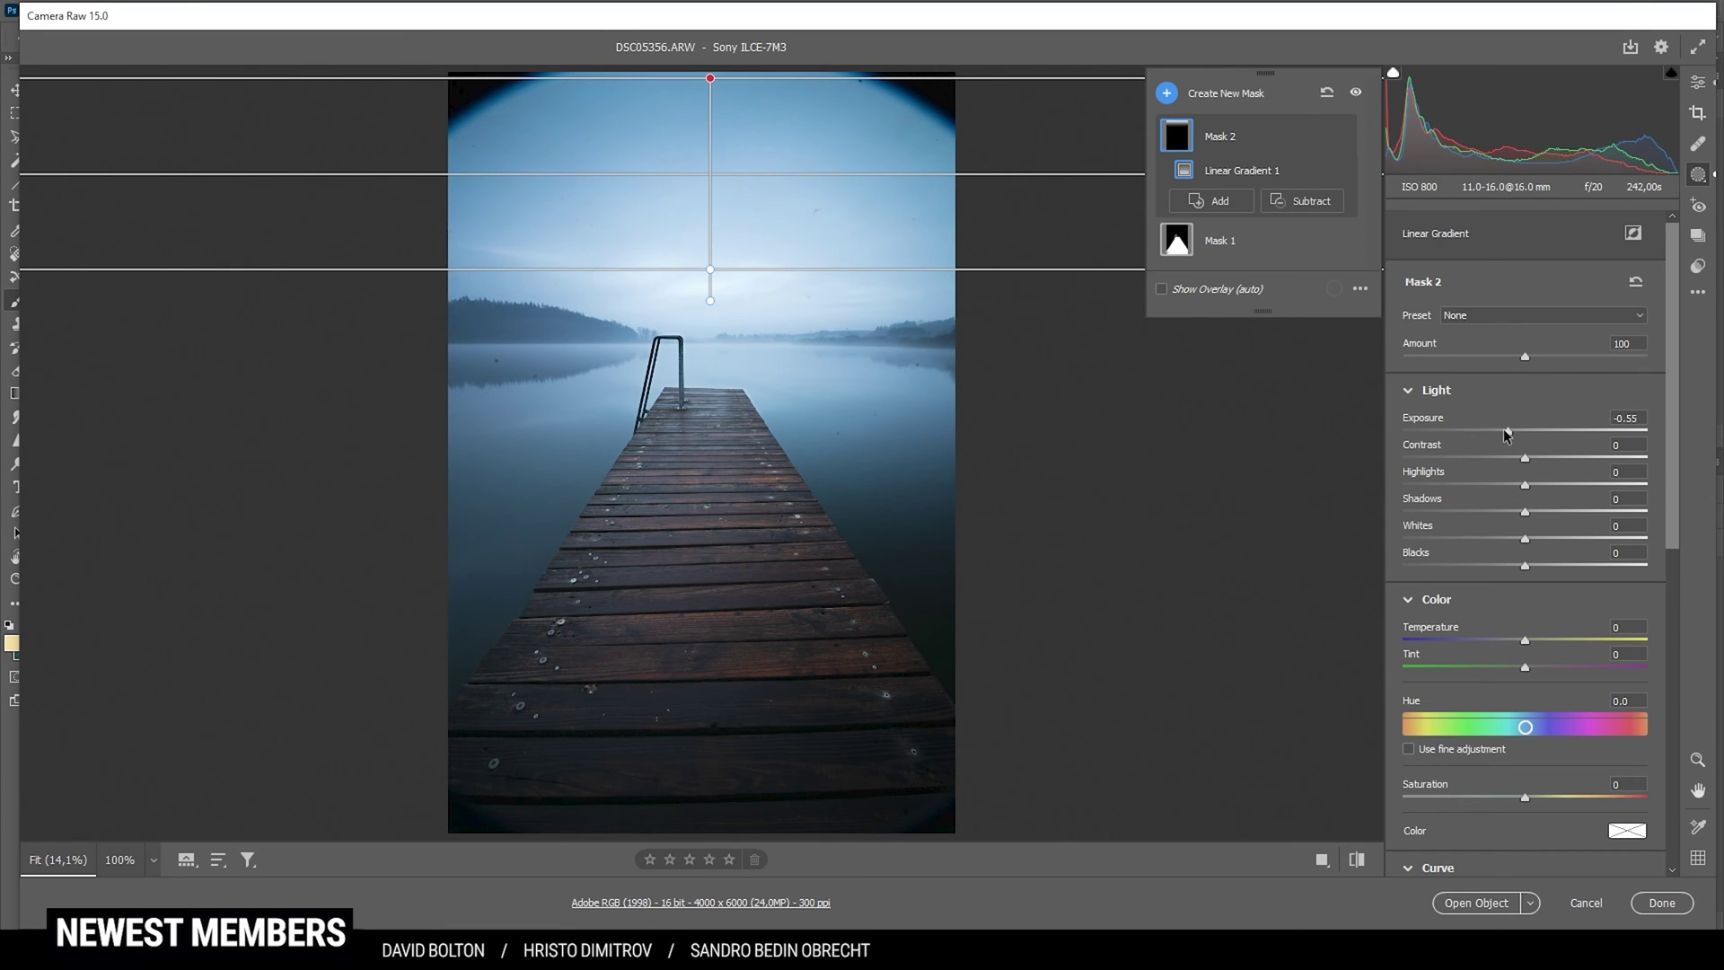
{"action": "left_click_drag", "start_coordinate": [1507, 435], "coordinate": [1504, 435]}
{"action": "left_click_drag", "start_coordinate": [1501, 431], "coordinate": [1512, 431]}
{"action": "left_click", "coordinate": [1166, 92]}
Draw a radial gradient over the distant hills and set its Dehaze to -21.
{"action": "left_click", "coordinate": [1273, 256]}
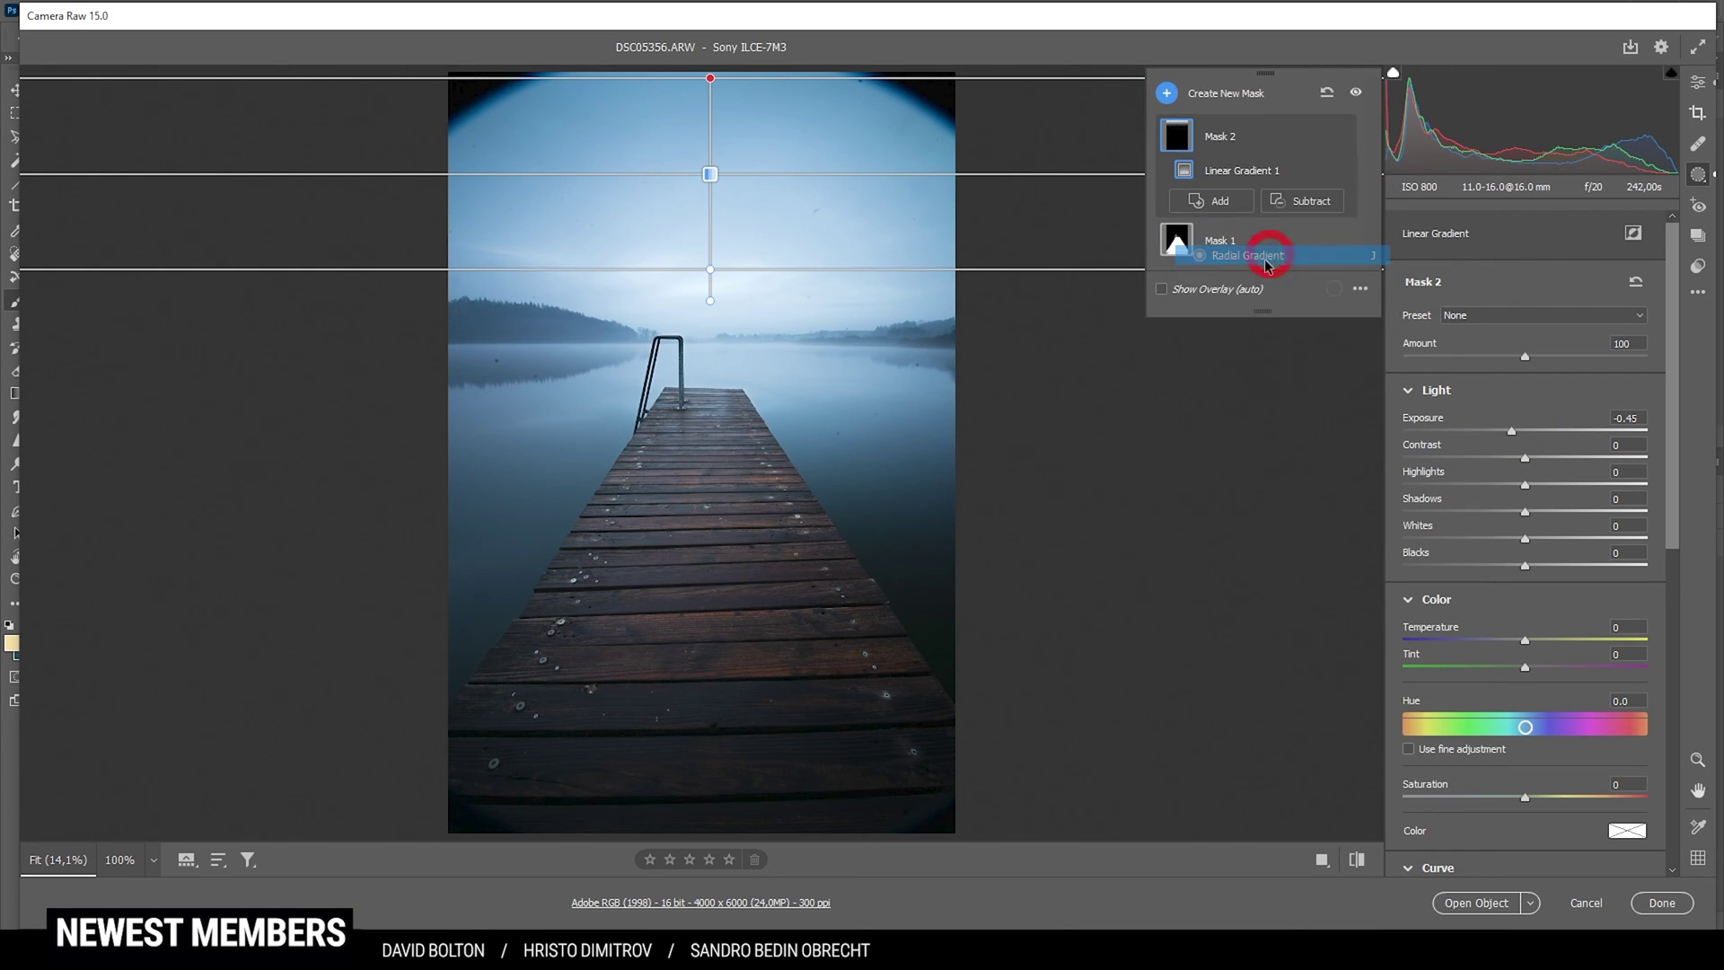
{"action": "left_click_drag", "start_coordinate": [687, 339], "coordinate": [820, 358]}
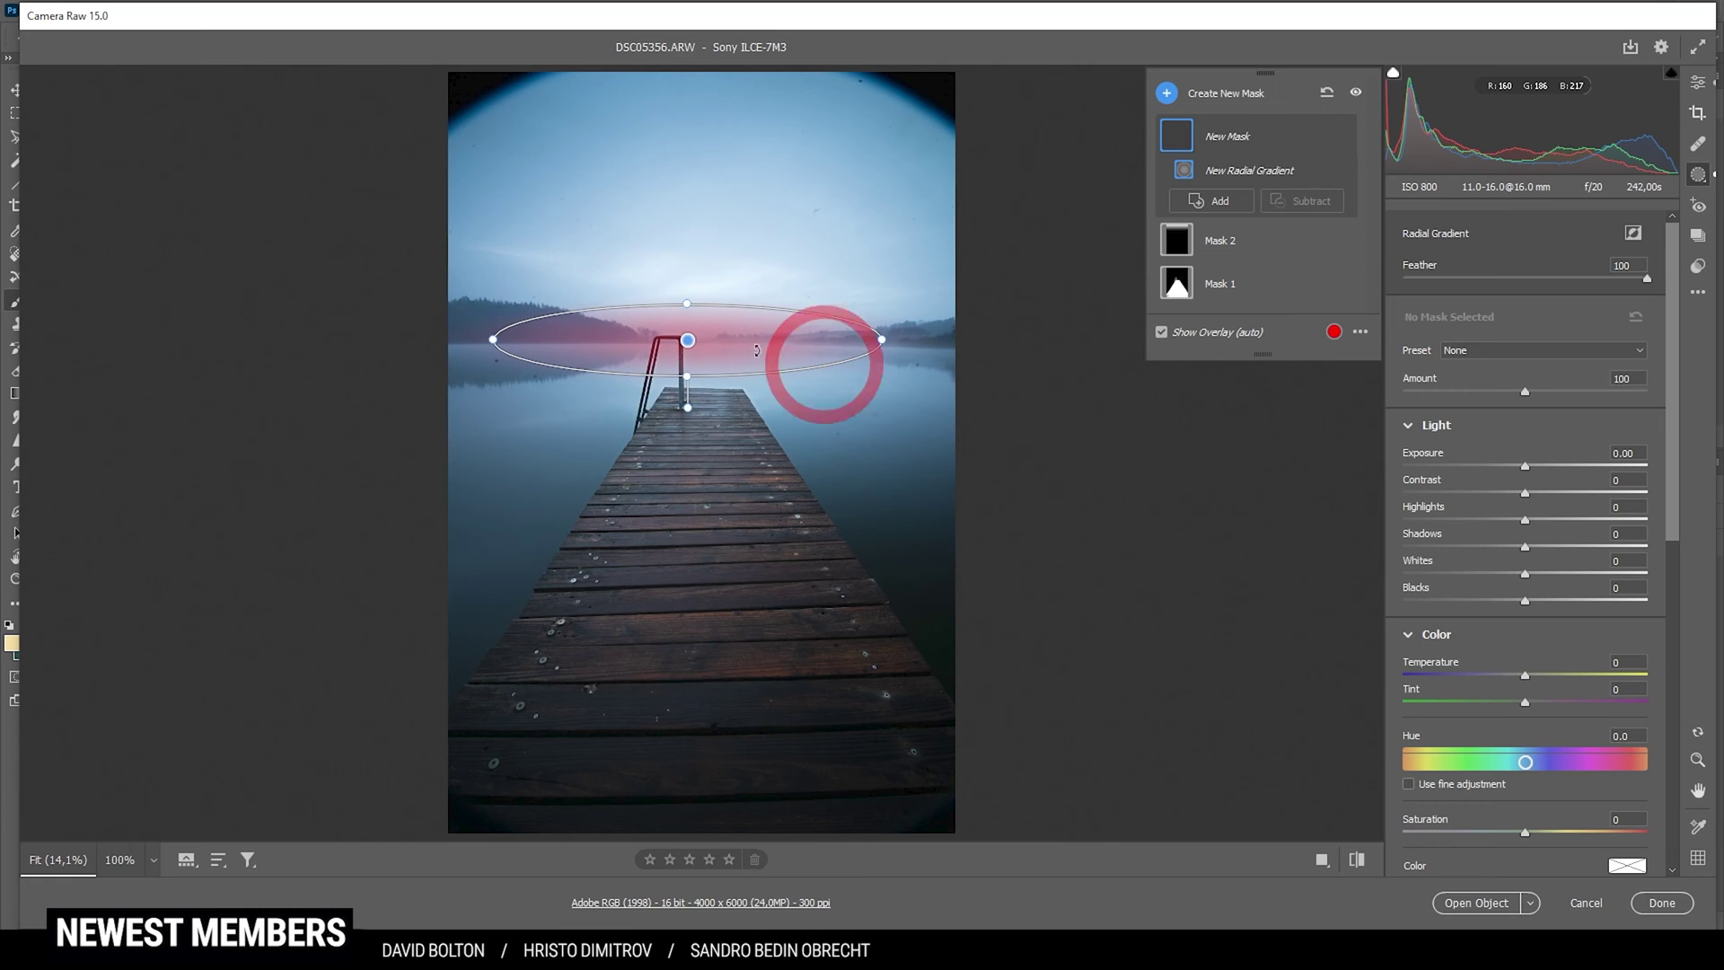
{"action": "left_click_drag", "start_coordinate": [690, 338], "coordinate": [697, 341]}
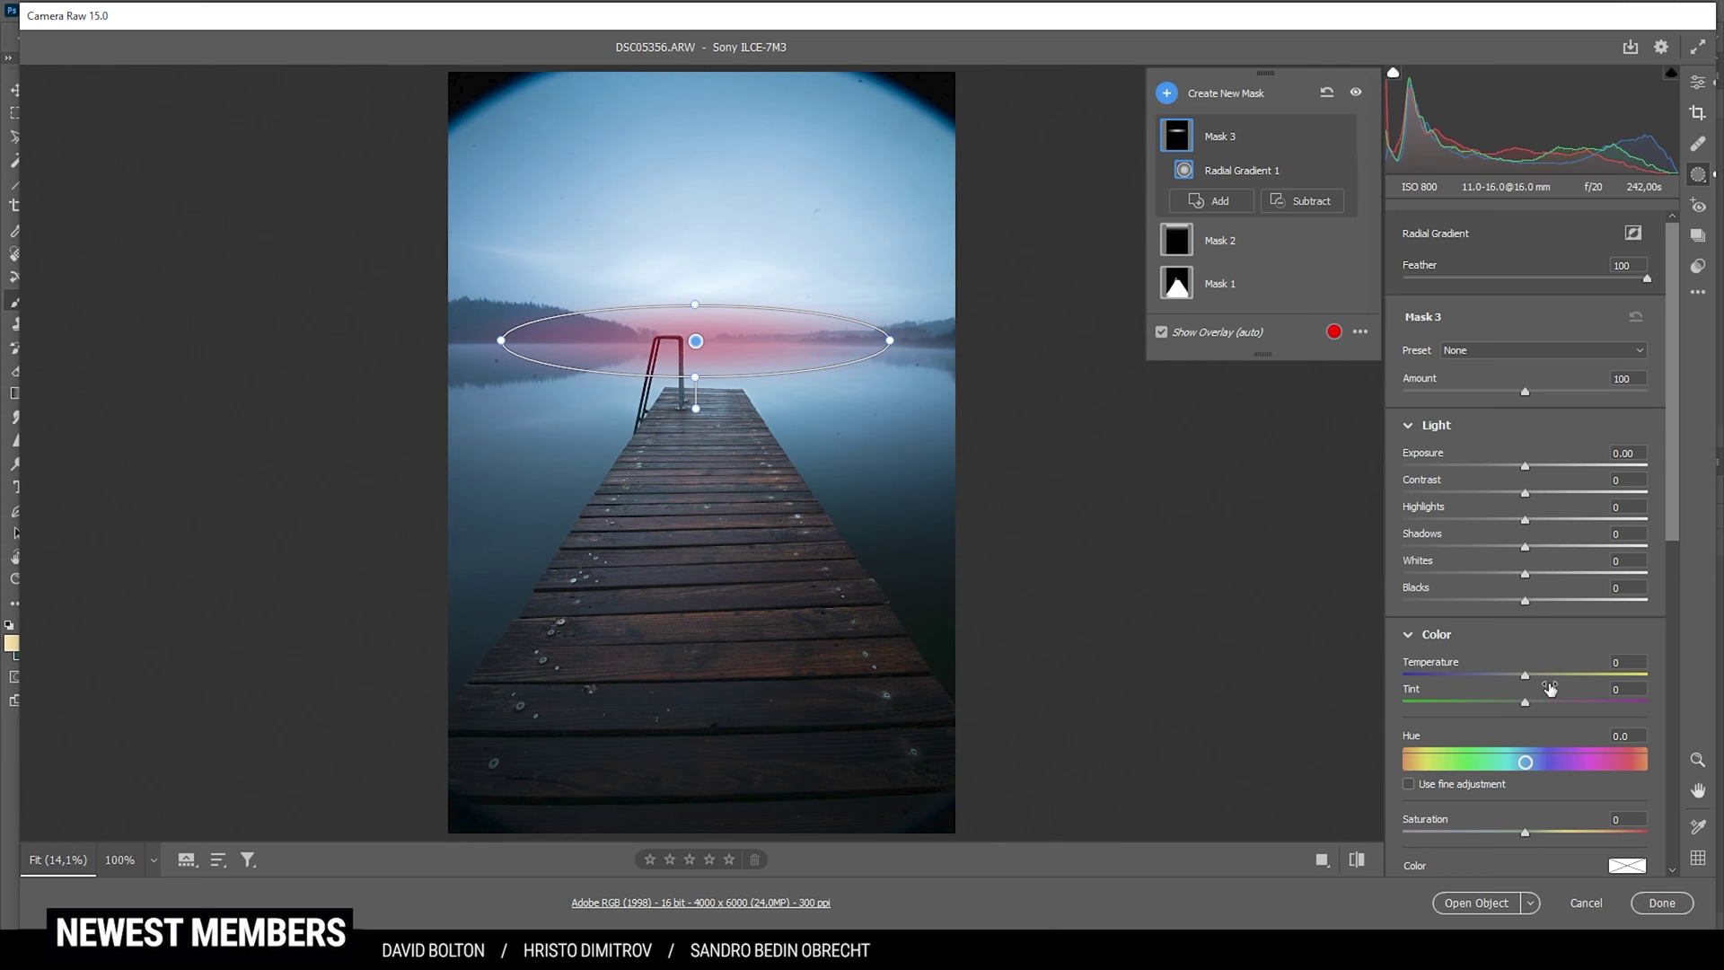
{"action": "left_click_drag", "start_coordinate": [1525, 600], "coordinate": [1590, 607]}
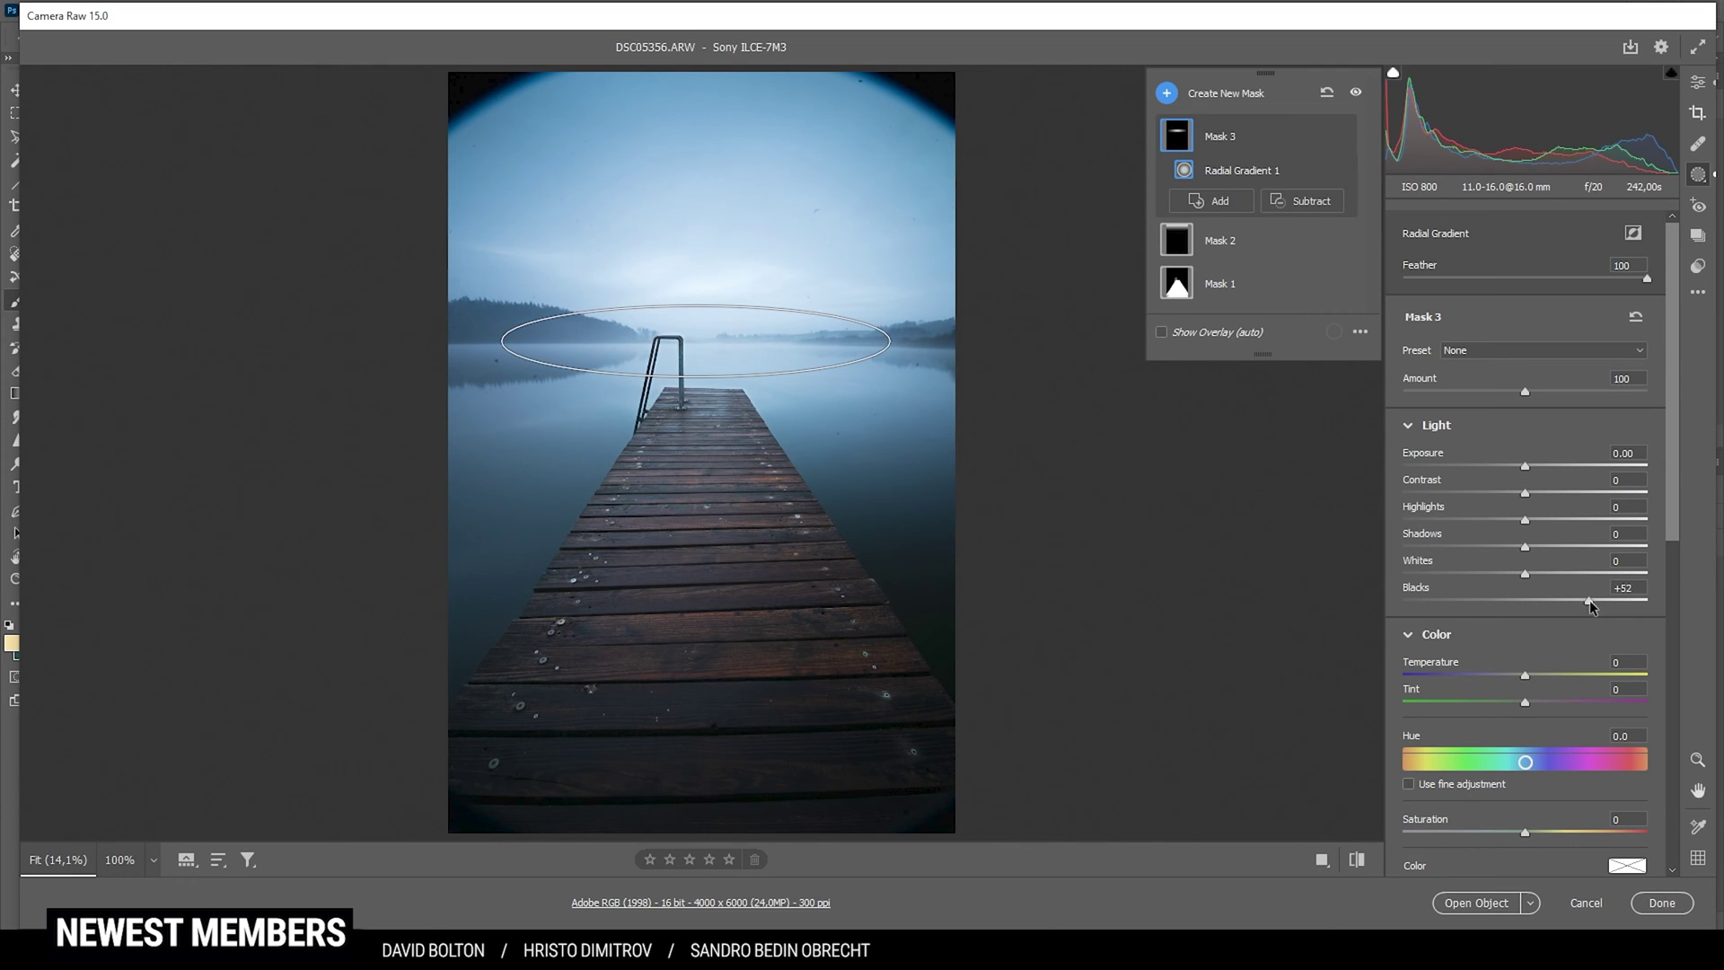
{"action": "scroll", "coordinate": [1567, 659], "scroll_direction": "down", "scroll_amount": 5}
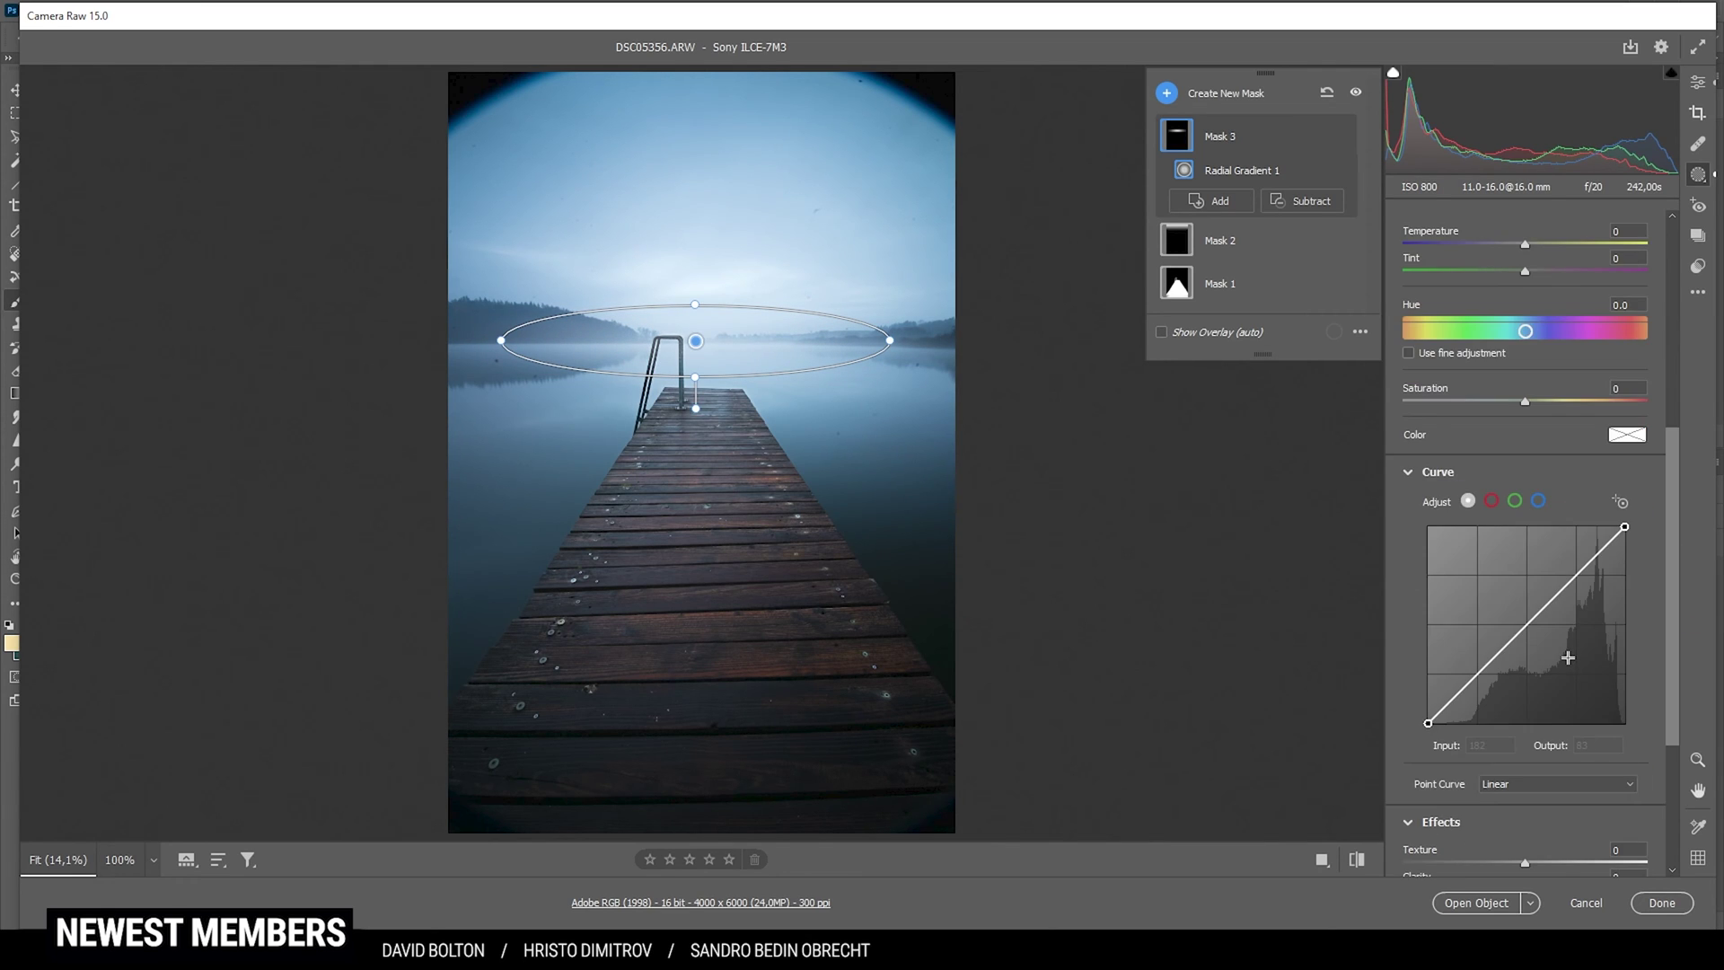
{"action": "scroll", "coordinate": [1567, 655], "scroll_direction": "down", "scroll_amount": 3}
{"action": "left_click_drag", "start_coordinate": [1524, 700], "coordinate": [1510, 705]}
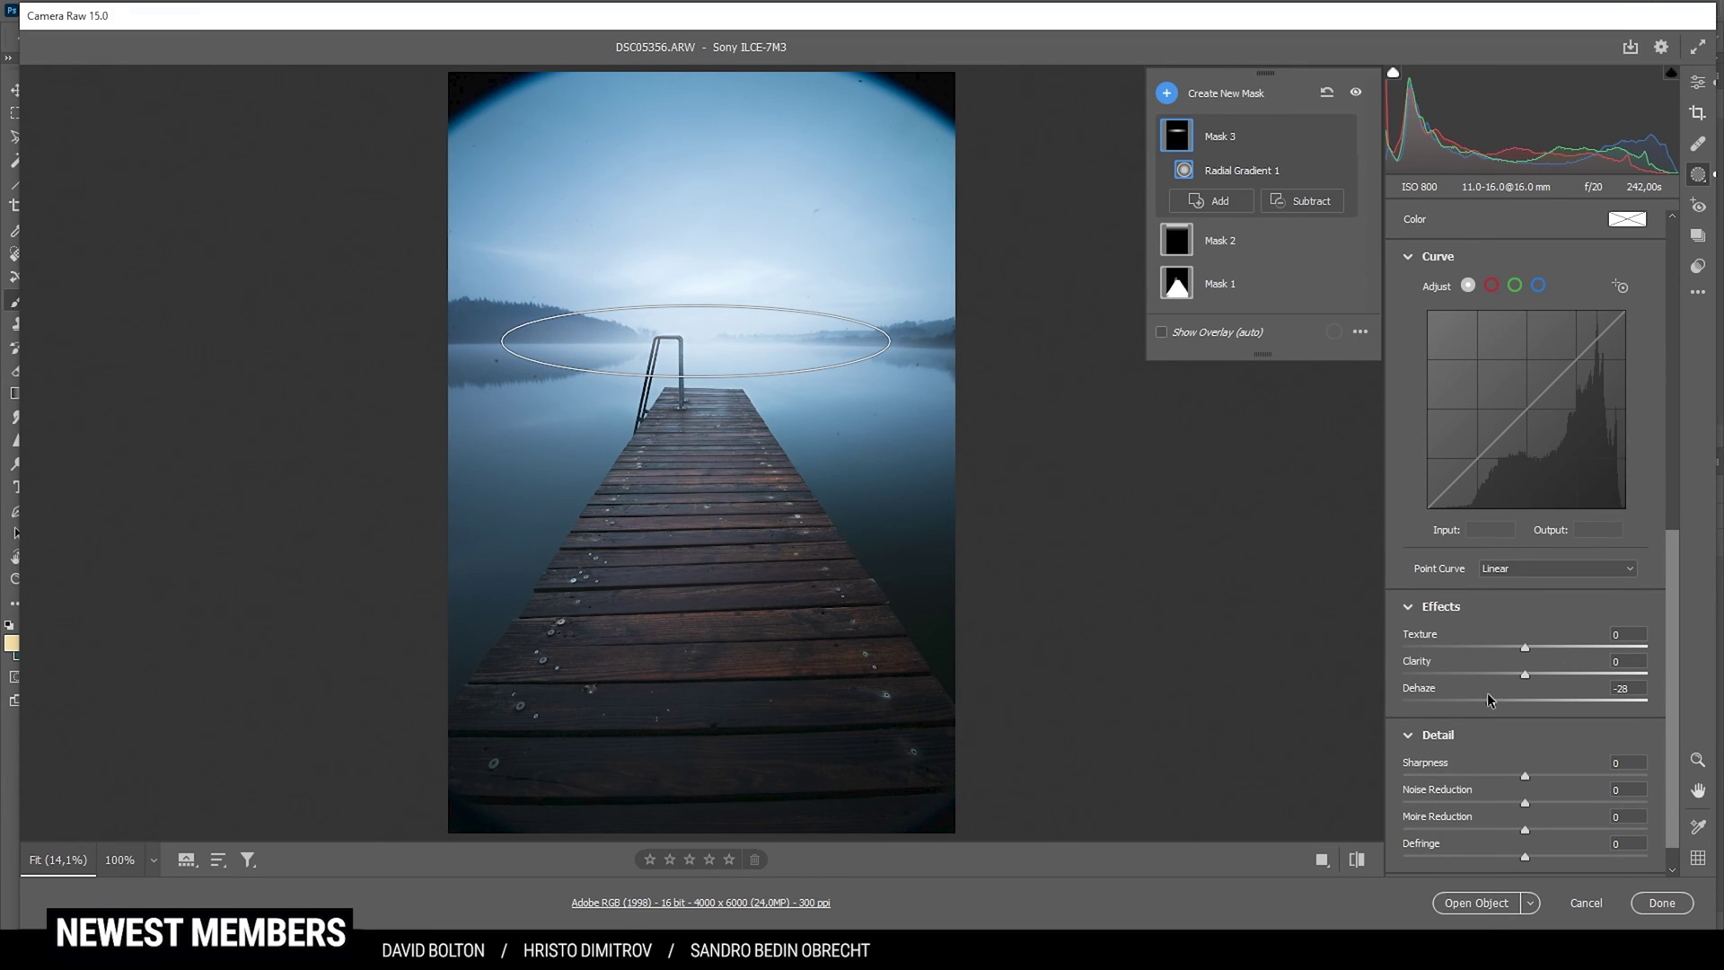
{"action": "left_click_drag", "start_coordinate": [1494, 692], "coordinate": [1498, 697]}
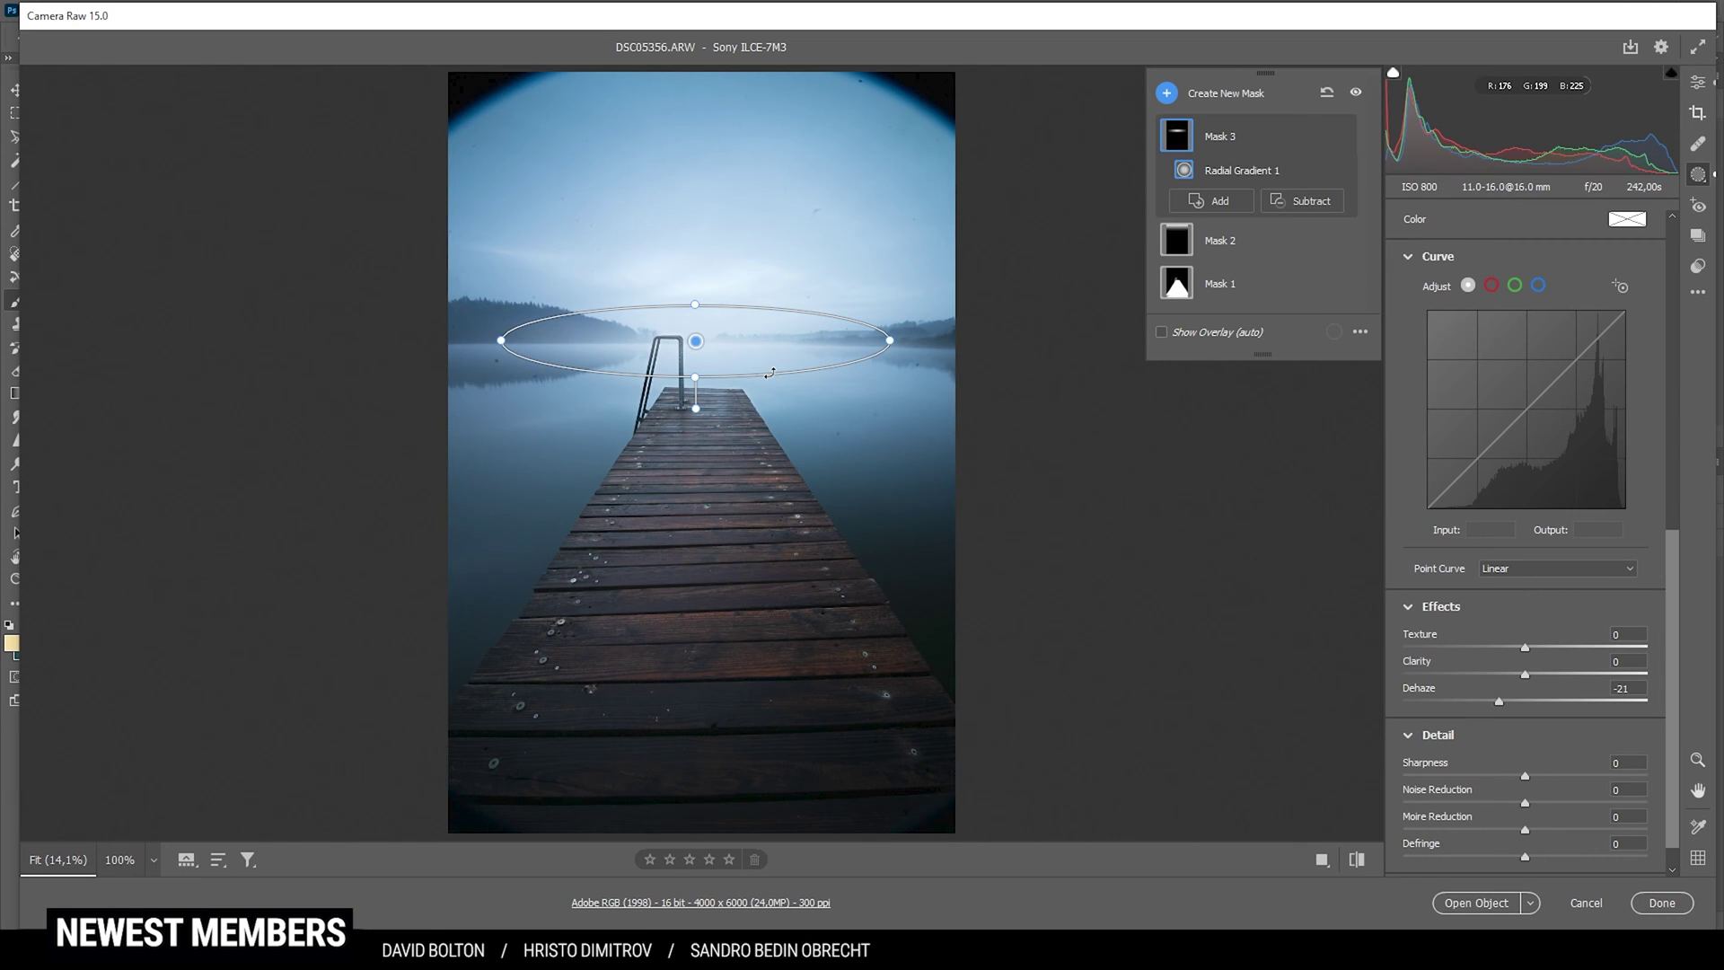
Nudge the radial gradient right, compare the mask effect on and off, and exit Masking.
{"action": "left_click_drag", "start_coordinate": [696, 342], "coordinate": [702, 342]}
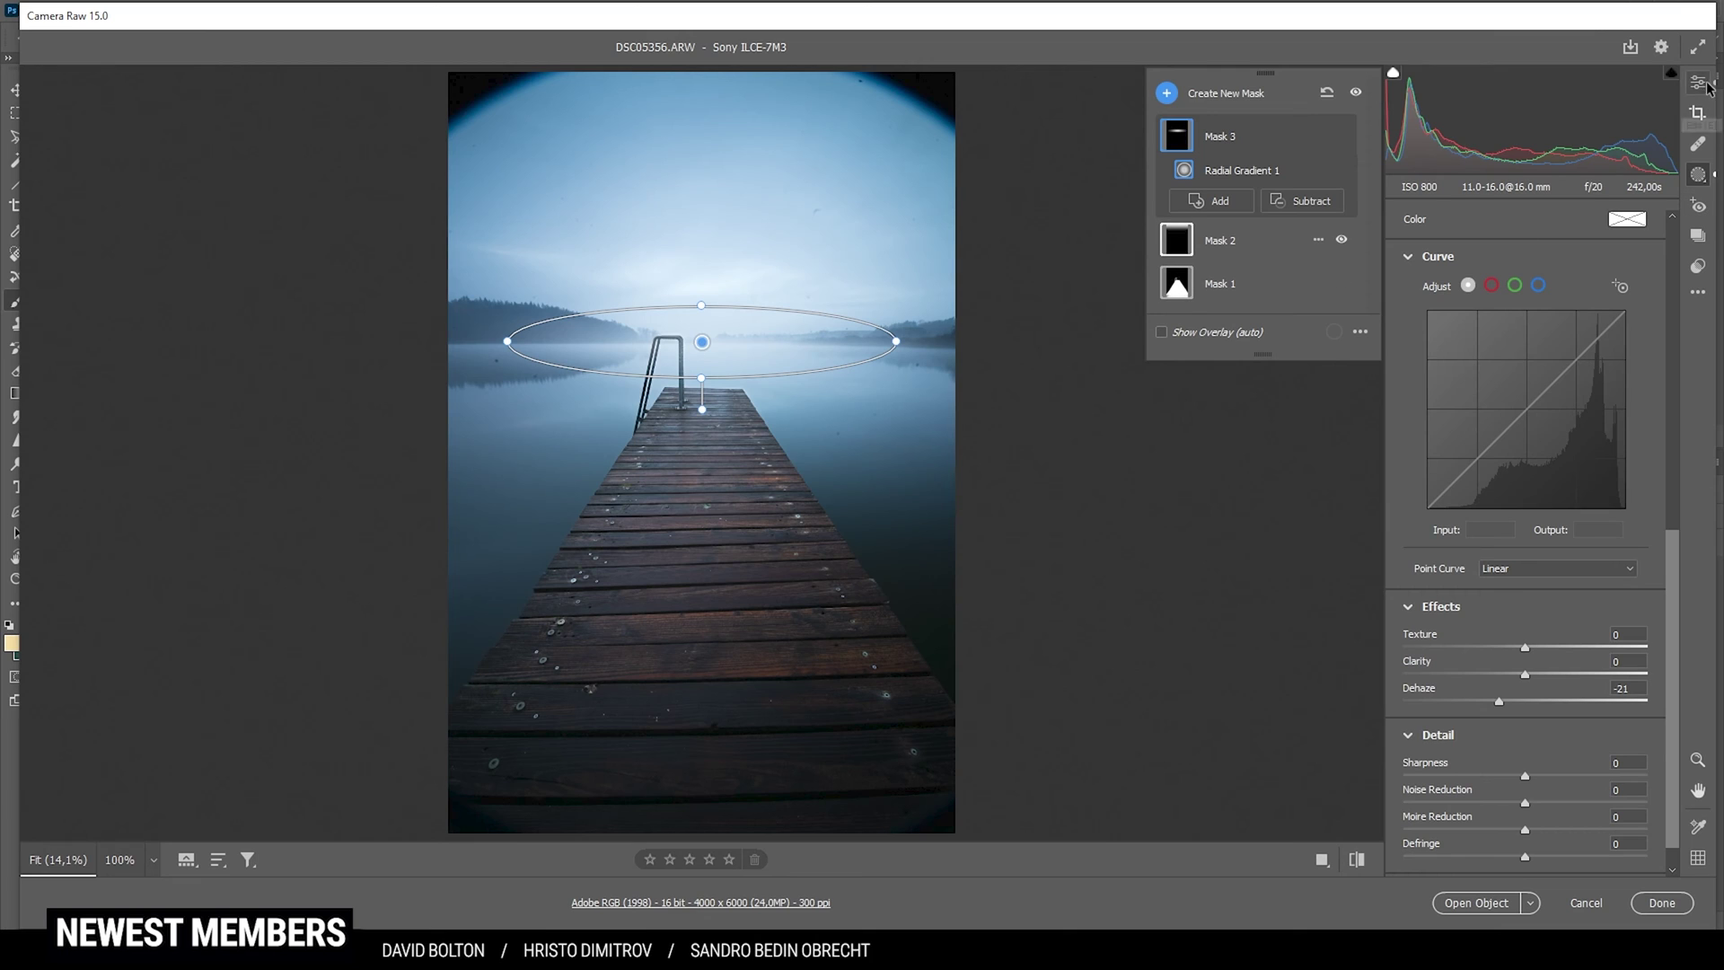
{"action": "left_click", "coordinate": [1357, 93]}
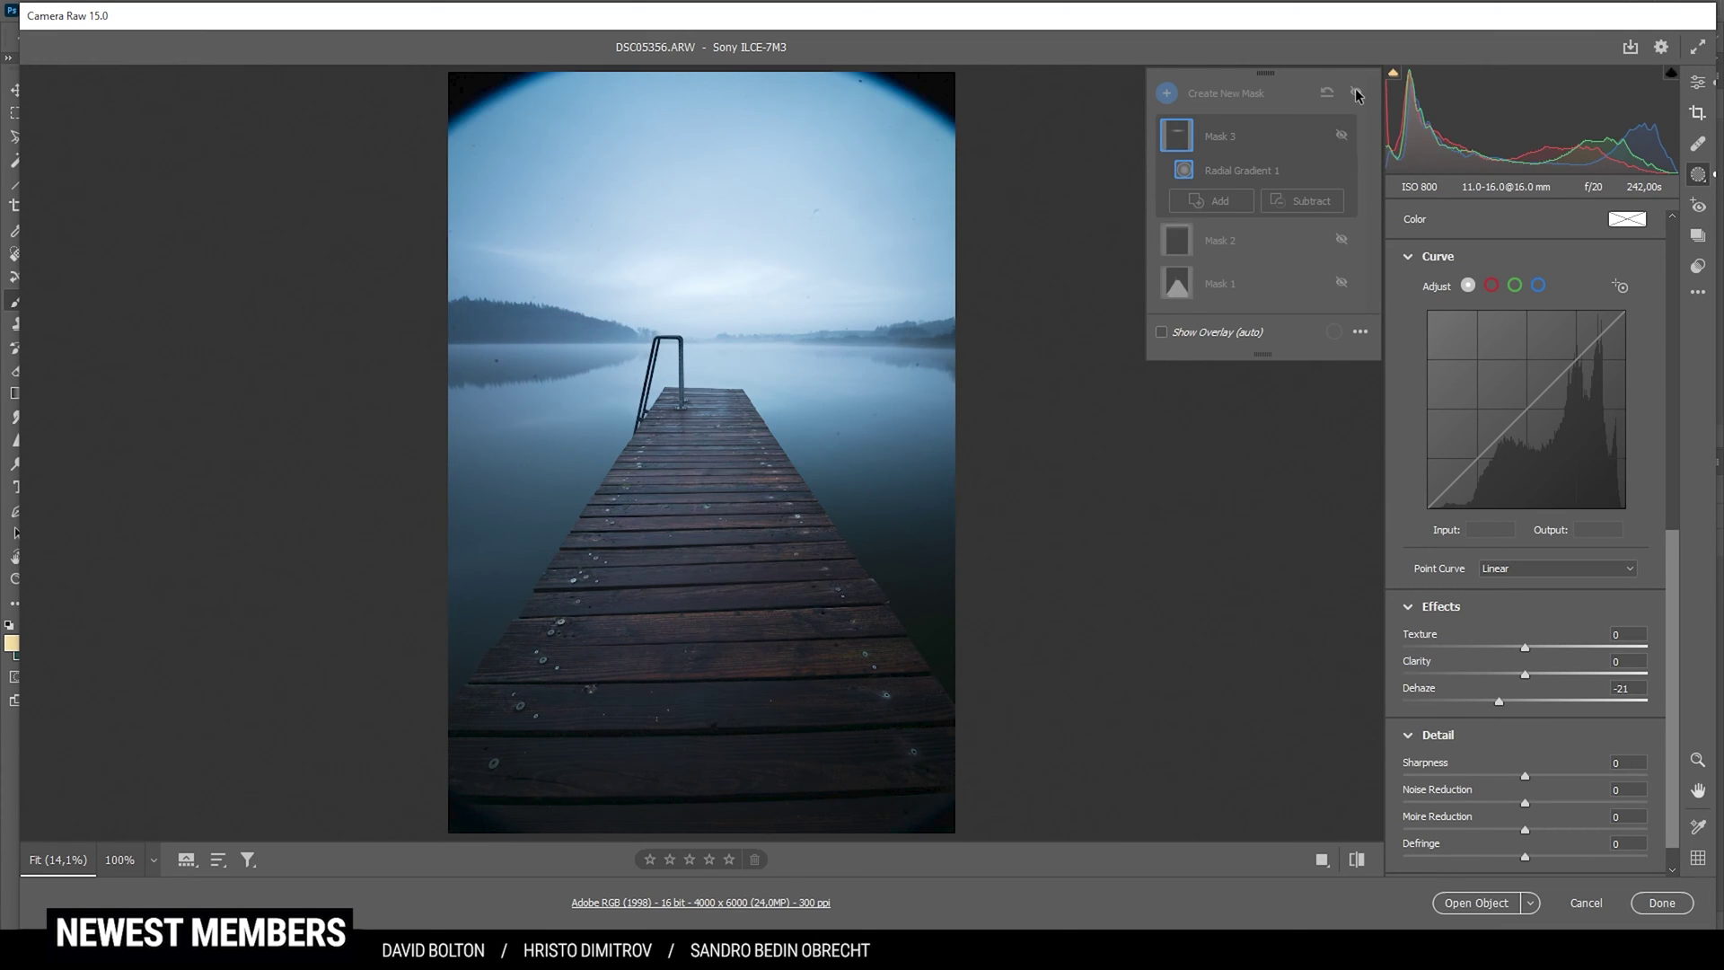
{"action": "left_click", "coordinate": [1357, 94]}
{"action": "left_click", "coordinate": [1357, 93]}
{"action": "left_click", "coordinate": [1357, 94]}
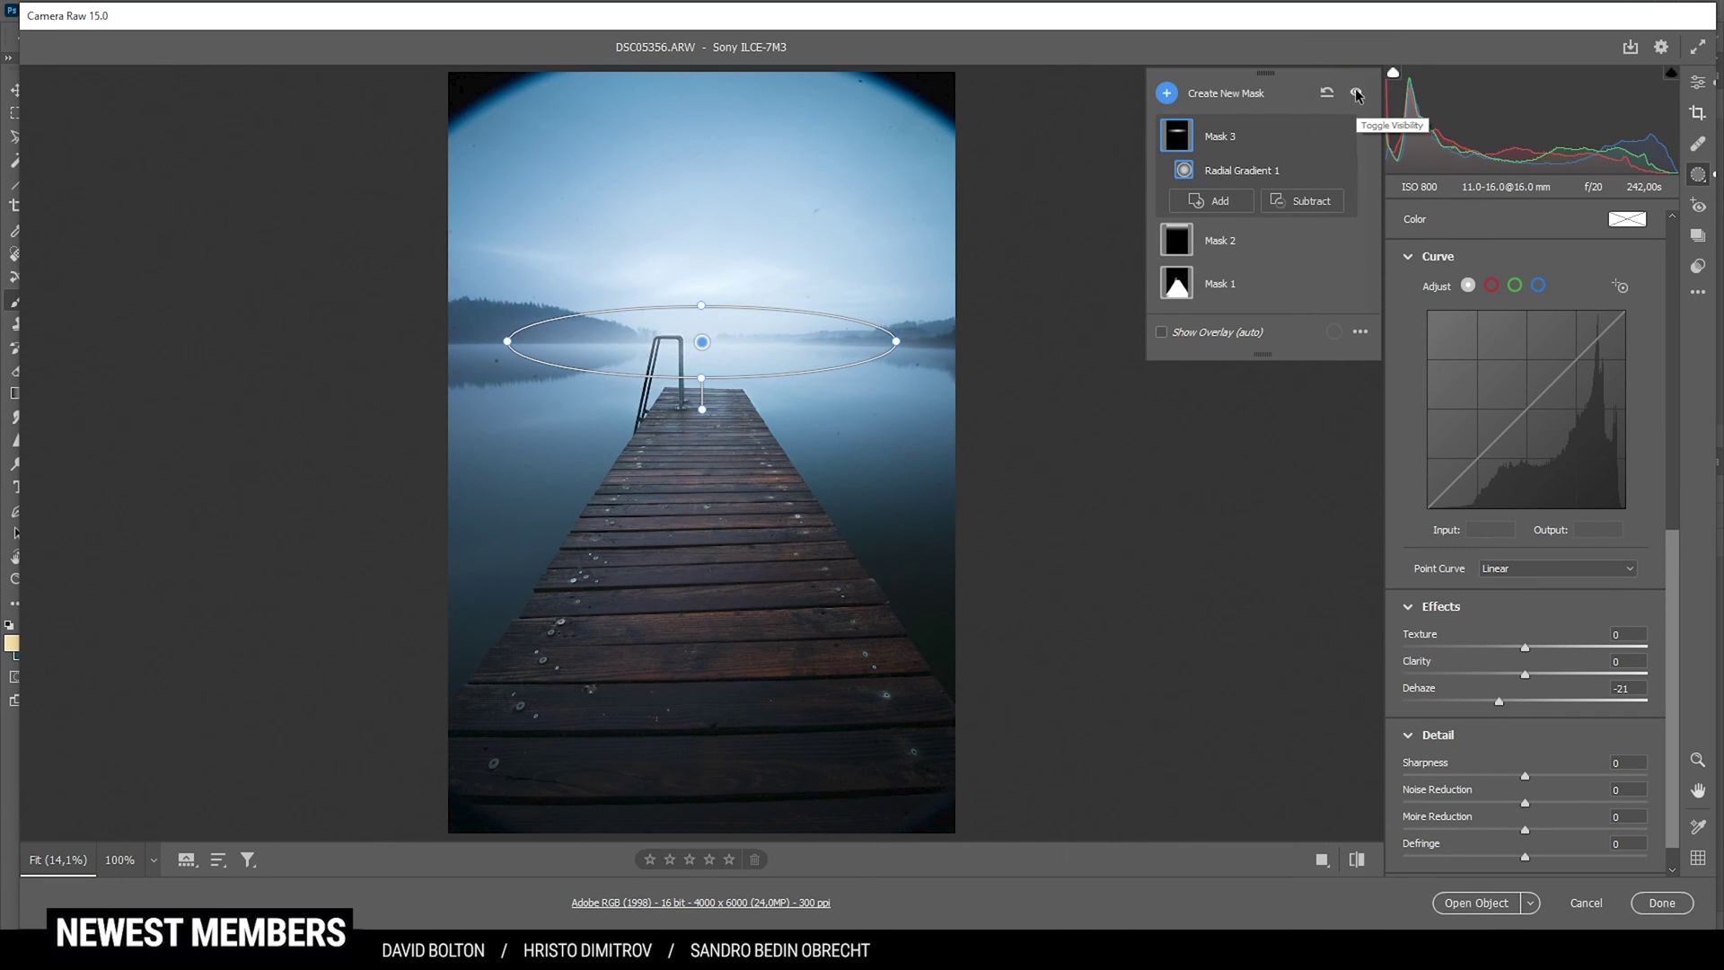
{"action": "left_click", "coordinate": [1357, 93]}
{"action": "left_click", "coordinate": [1357, 94]}
{"action": "left_click", "coordinate": [1702, 84]}
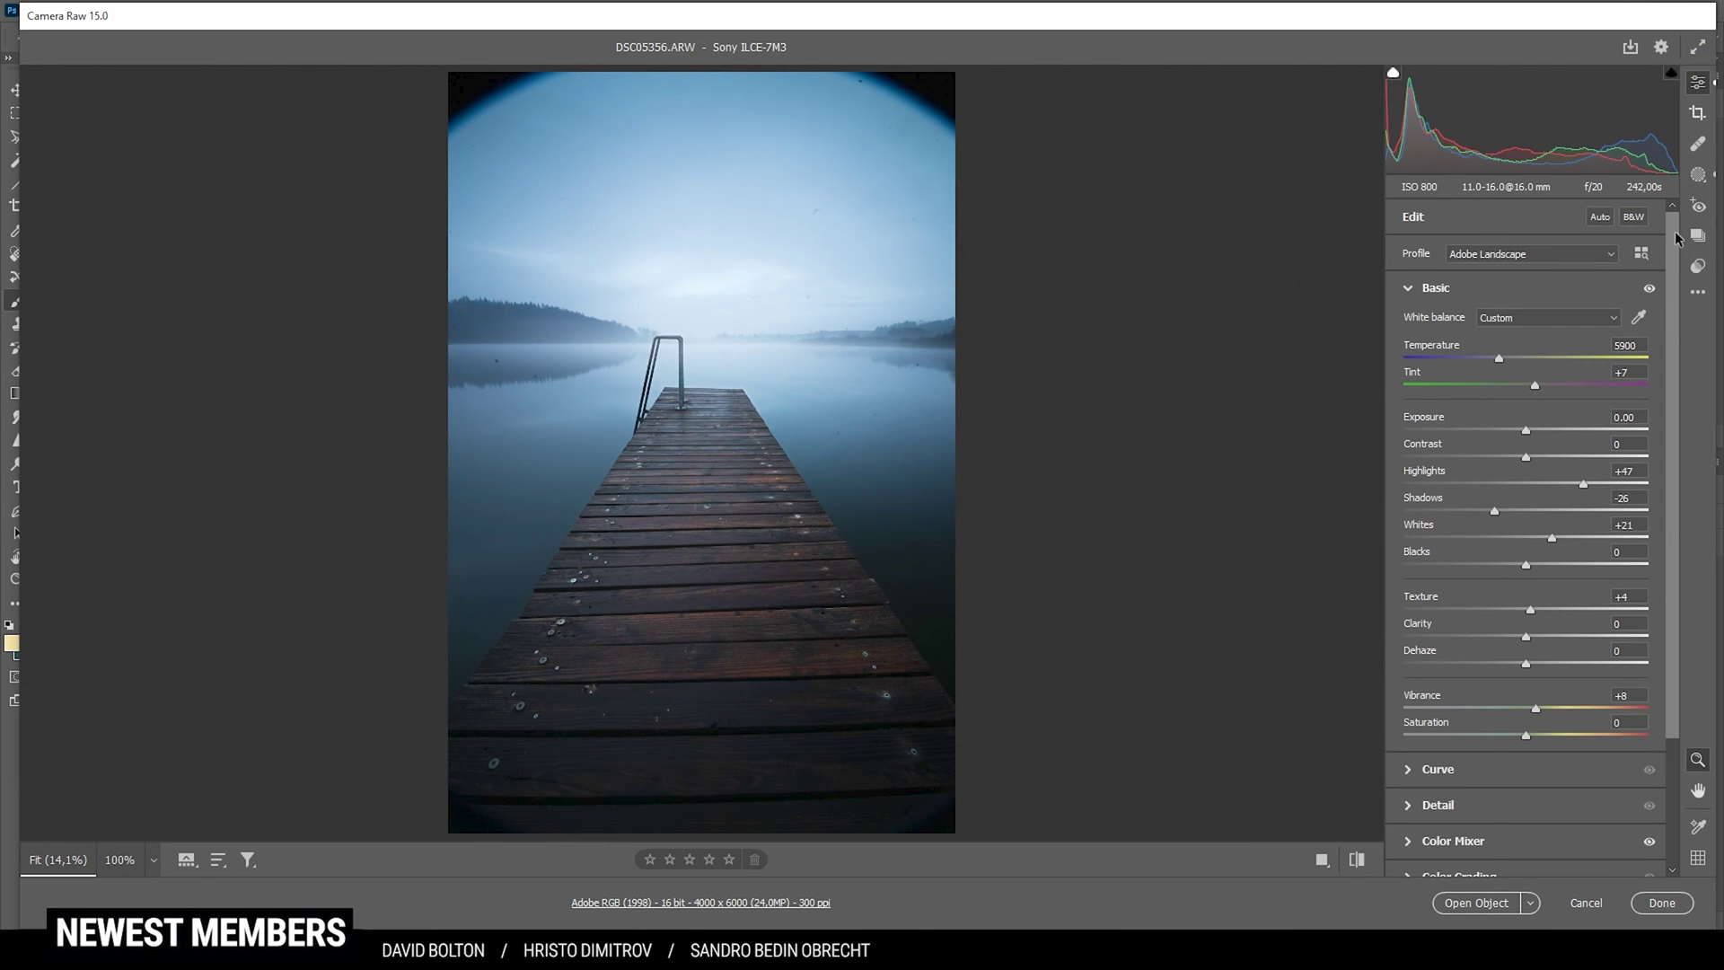
{"action": "scroll", "coordinate": [1677, 238], "scroll_direction": "down", "scroll_amount": 1}
In Color Mixer, reset Blues saturation and return it to -17, keeping Oranges at +29.
{"action": "left_click", "coordinate": [1408, 223]}
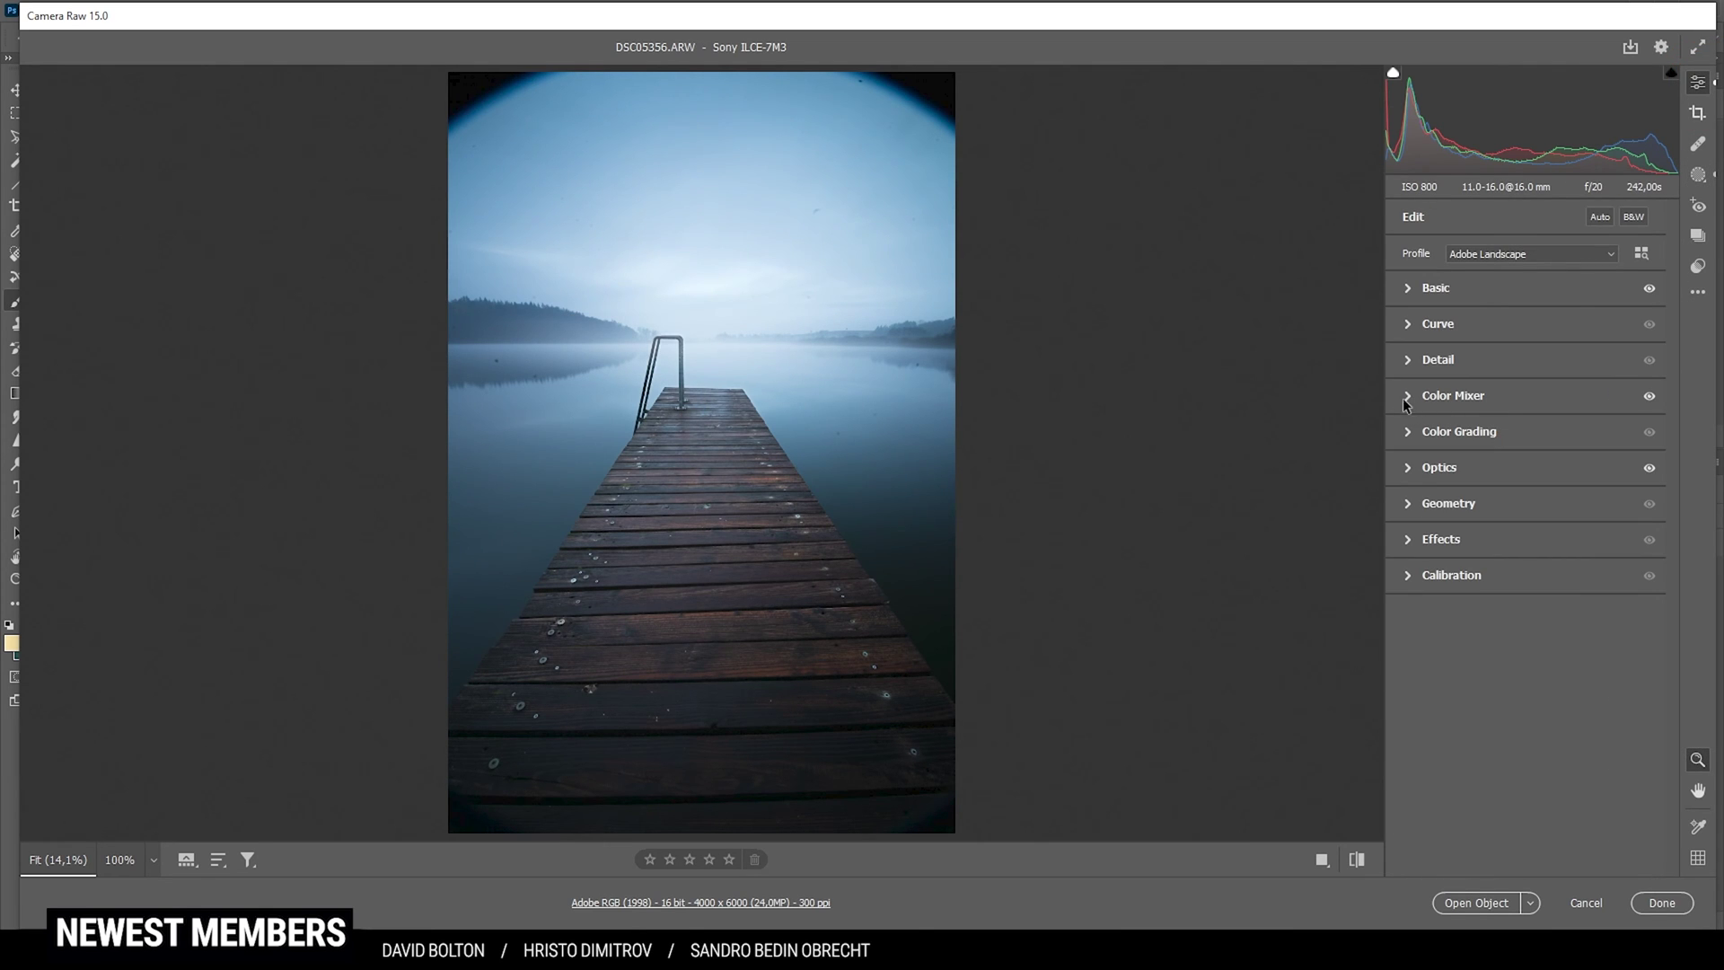
{"action": "left_click", "coordinate": [1406, 404]}
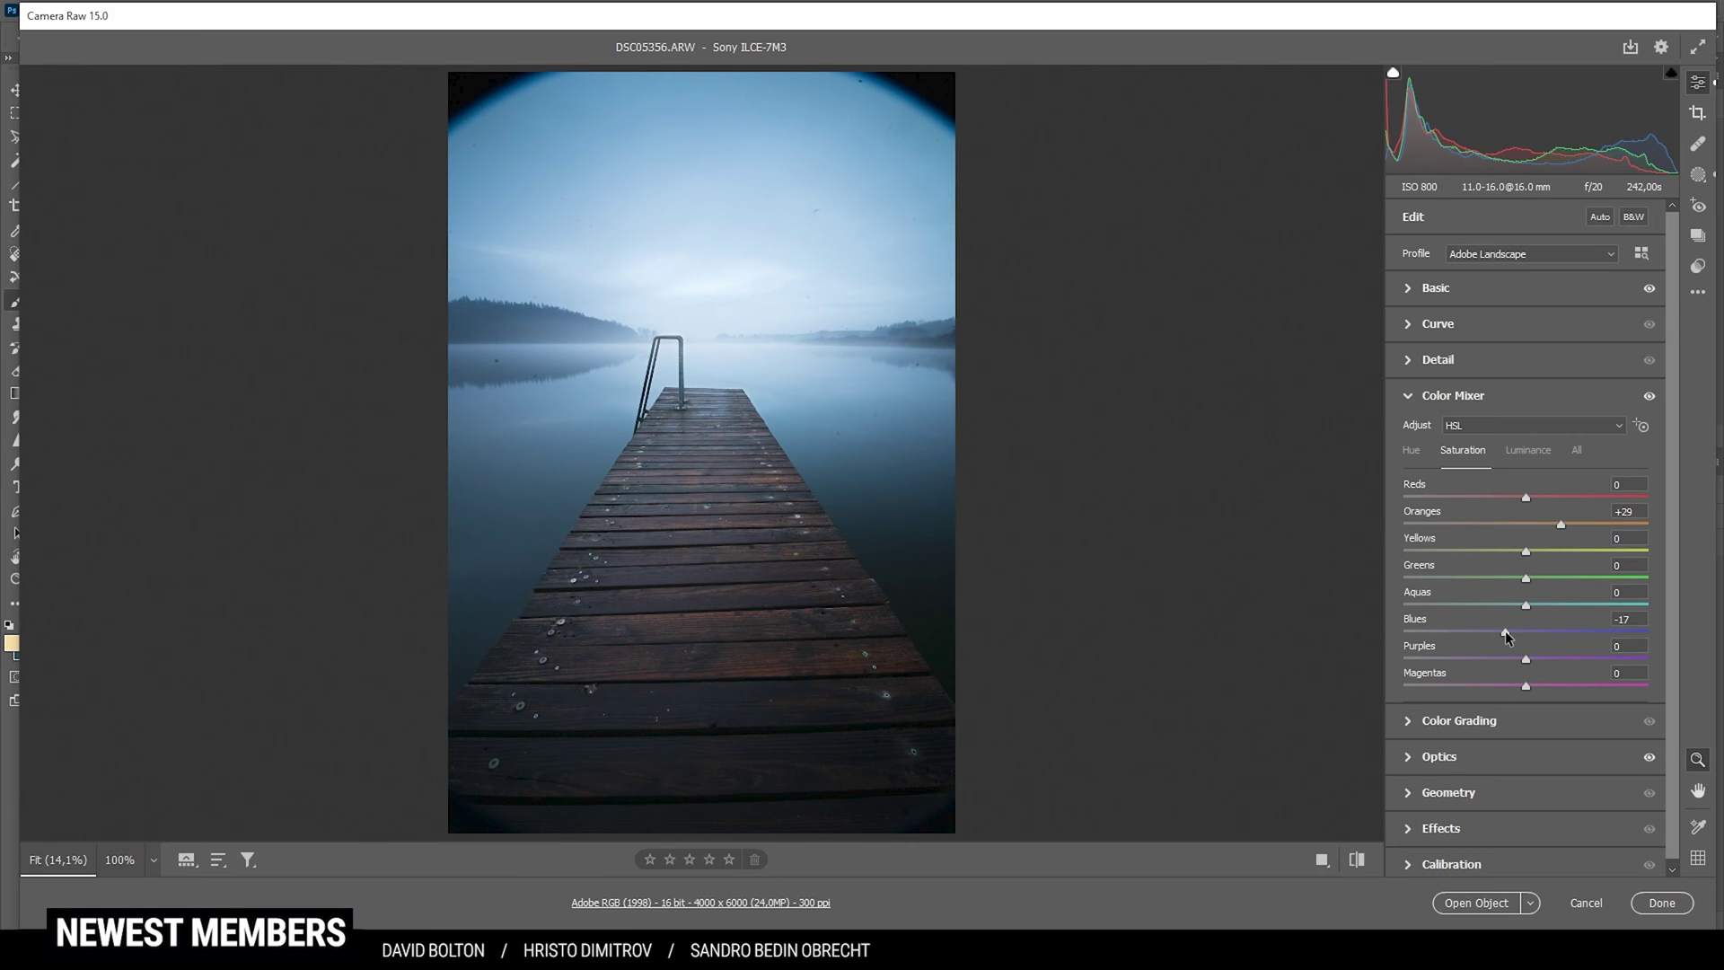
{"action": "double_click", "coordinate": [1505, 630]}
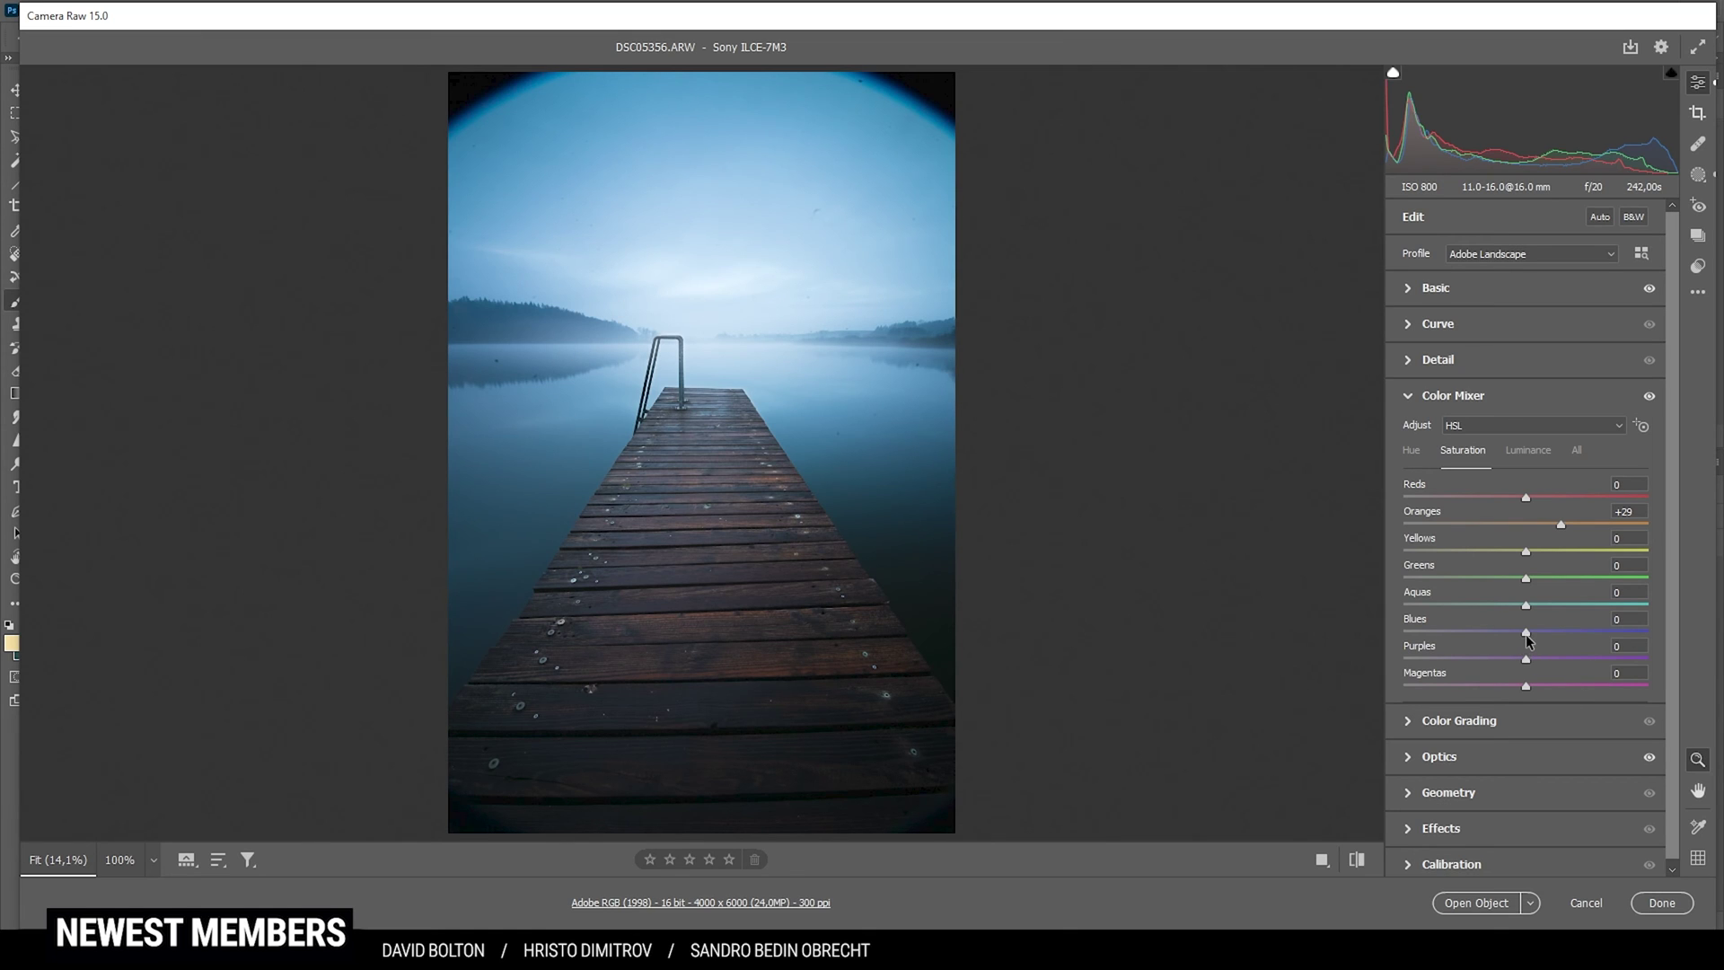
{"action": "left_click_drag", "start_coordinate": [1525, 634], "coordinate": [1504, 634]}
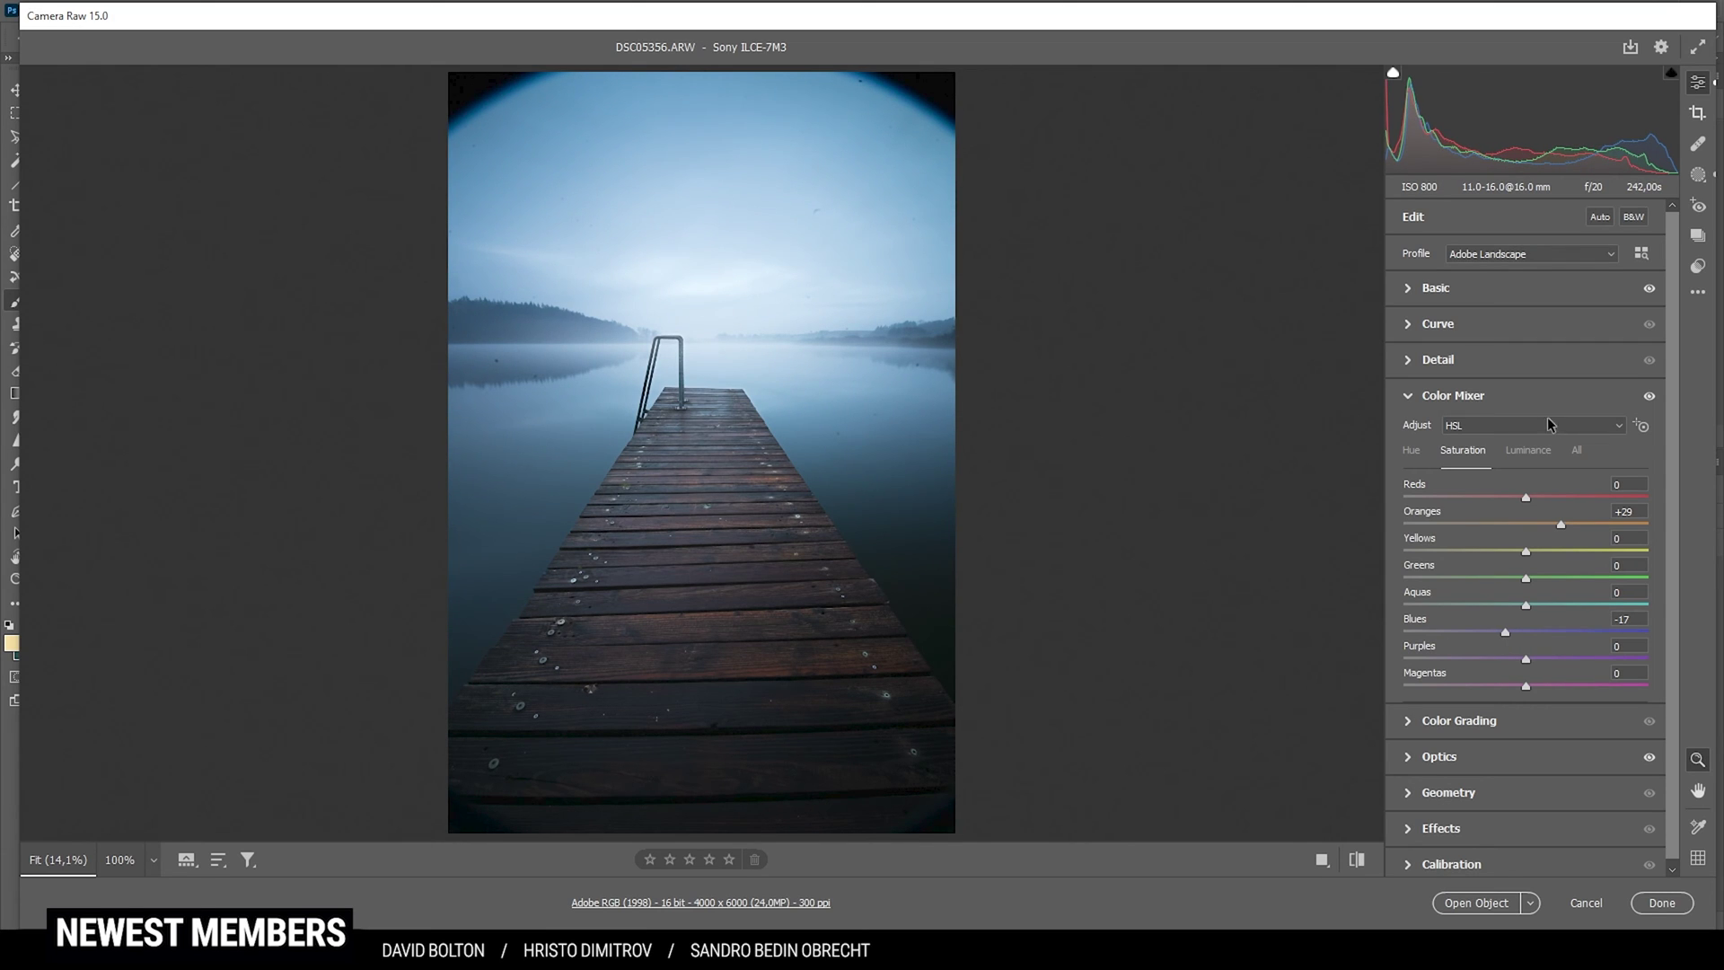
{"action": "left_click", "coordinate": [1483, 395]}
Grade the shadows with Hue 216 and Saturation 3.
{"action": "left_click", "coordinate": [1493, 432]}
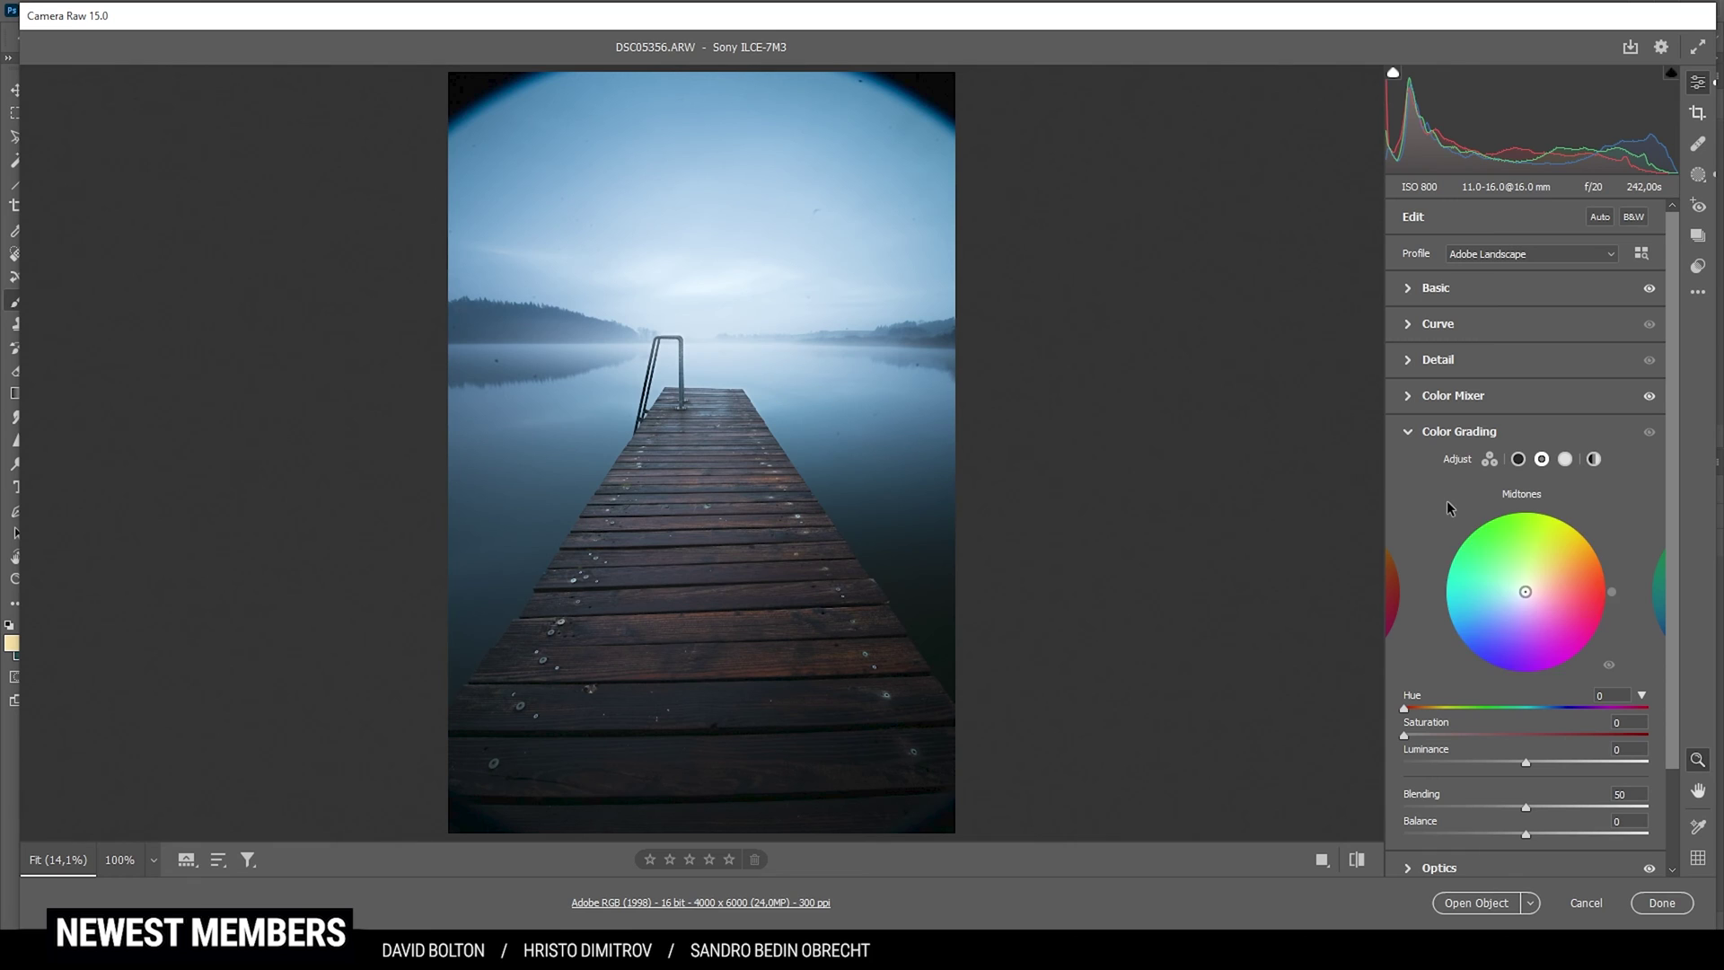
{"action": "left_click", "coordinate": [1519, 459]}
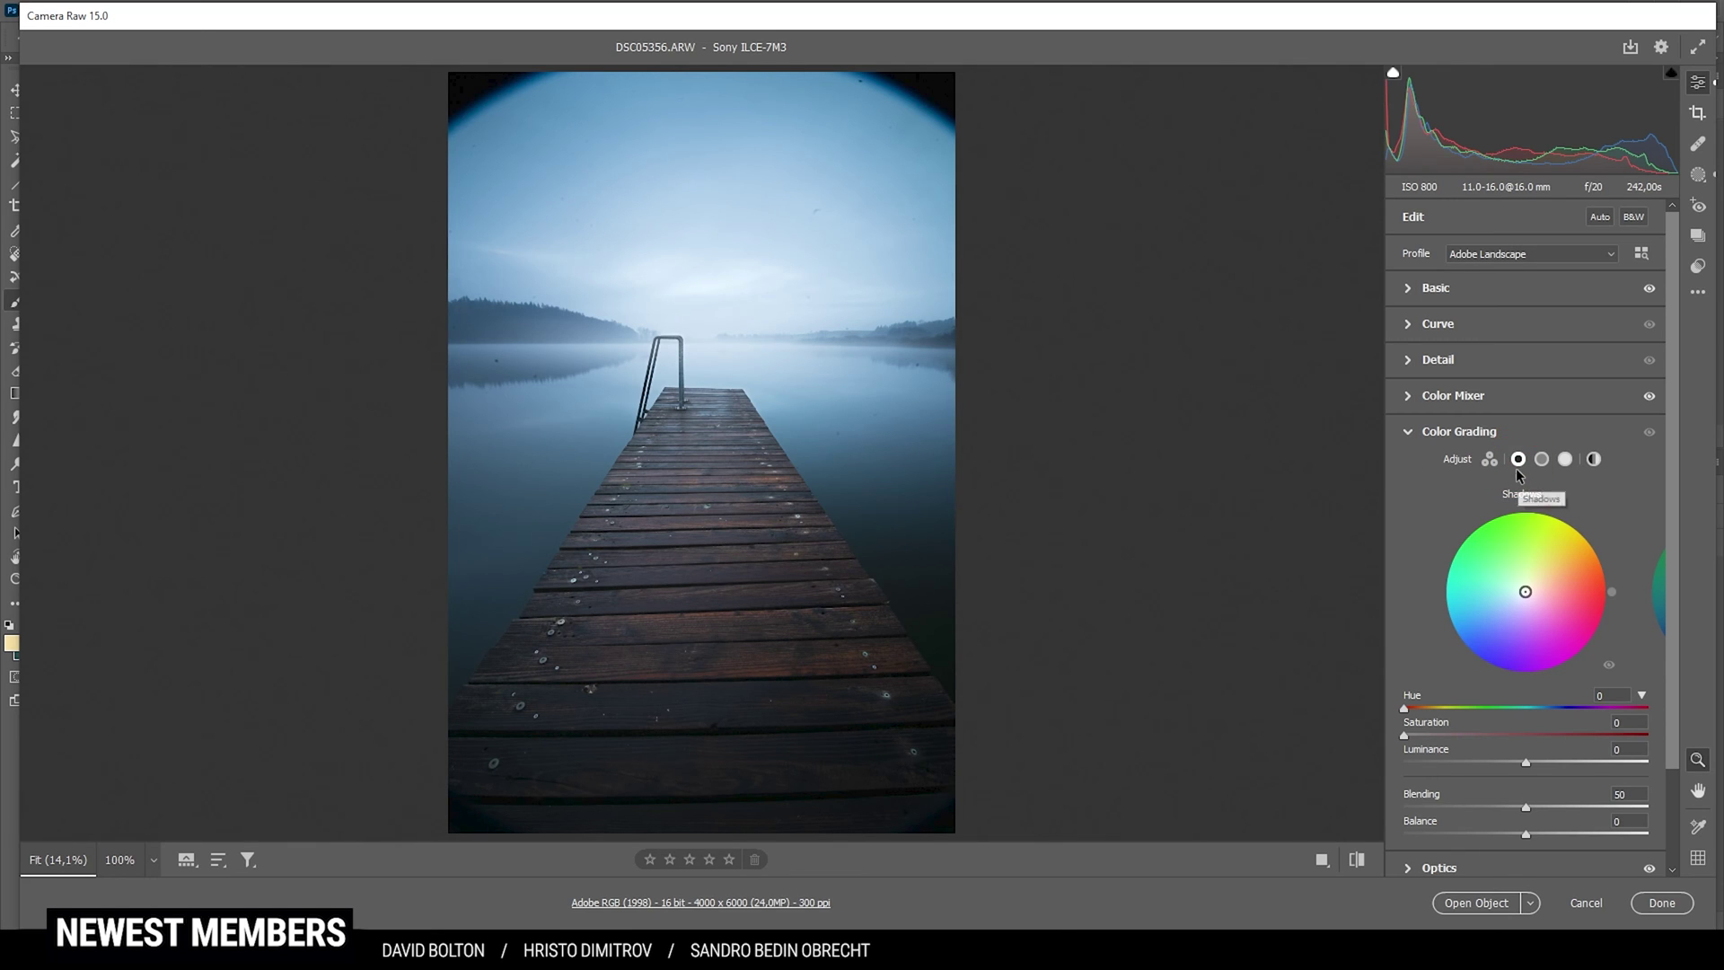
{"action": "left_click_drag", "start_coordinate": [1406, 708], "coordinate": [1552, 714]}
{"action": "left_click_drag", "start_coordinate": [1403, 734], "coordinate": [1410, 737]}
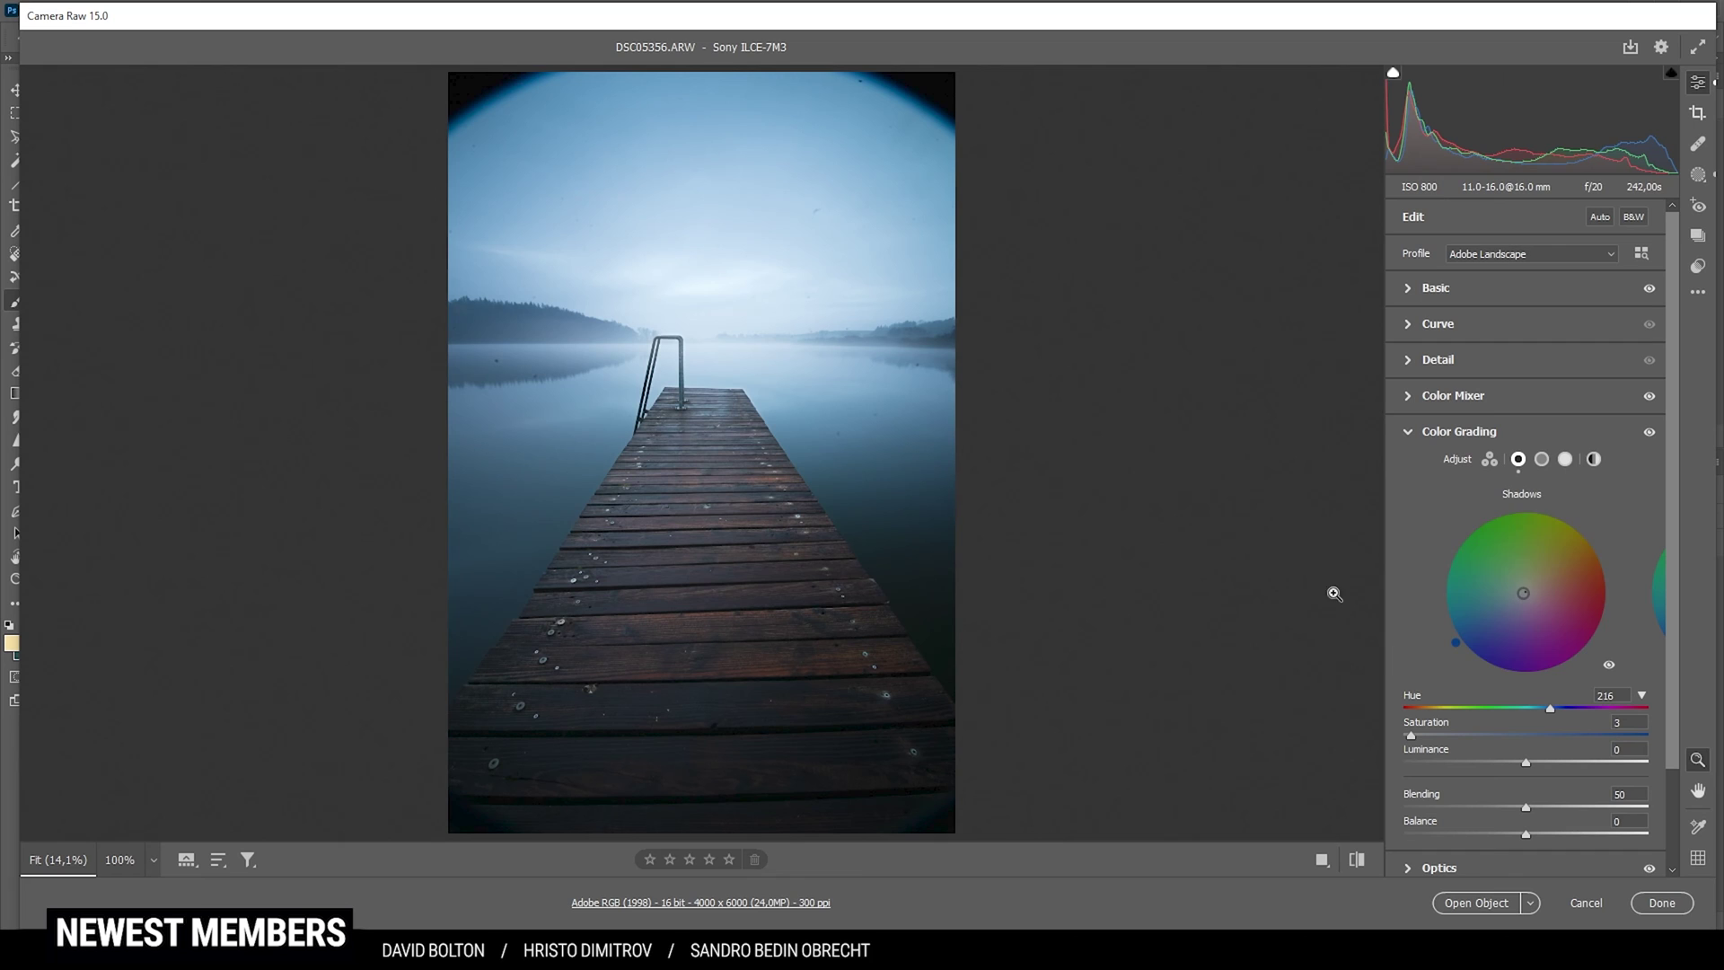
Grade the midtones with Hue 217 and Saturation 7.
{"action": "left_click", "coordinate": [1543, 462]}
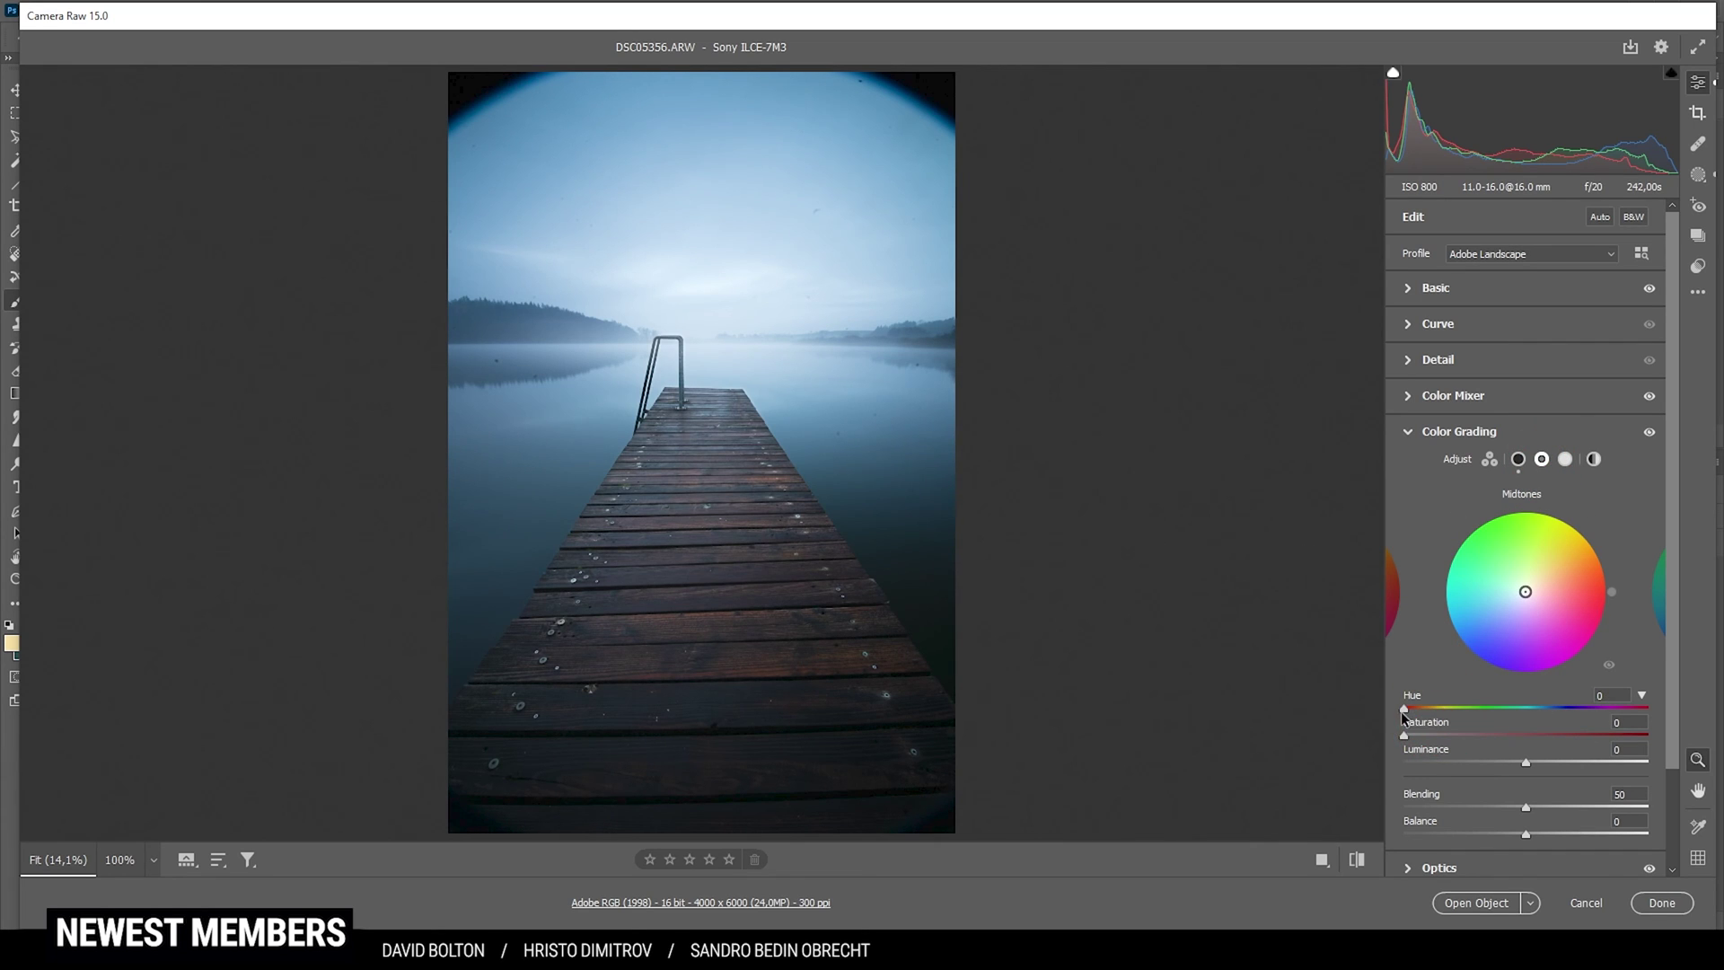
{"action": "left_click_drag", "start_coordinate": [1424, 711], "coordinate": [1559, 715]}
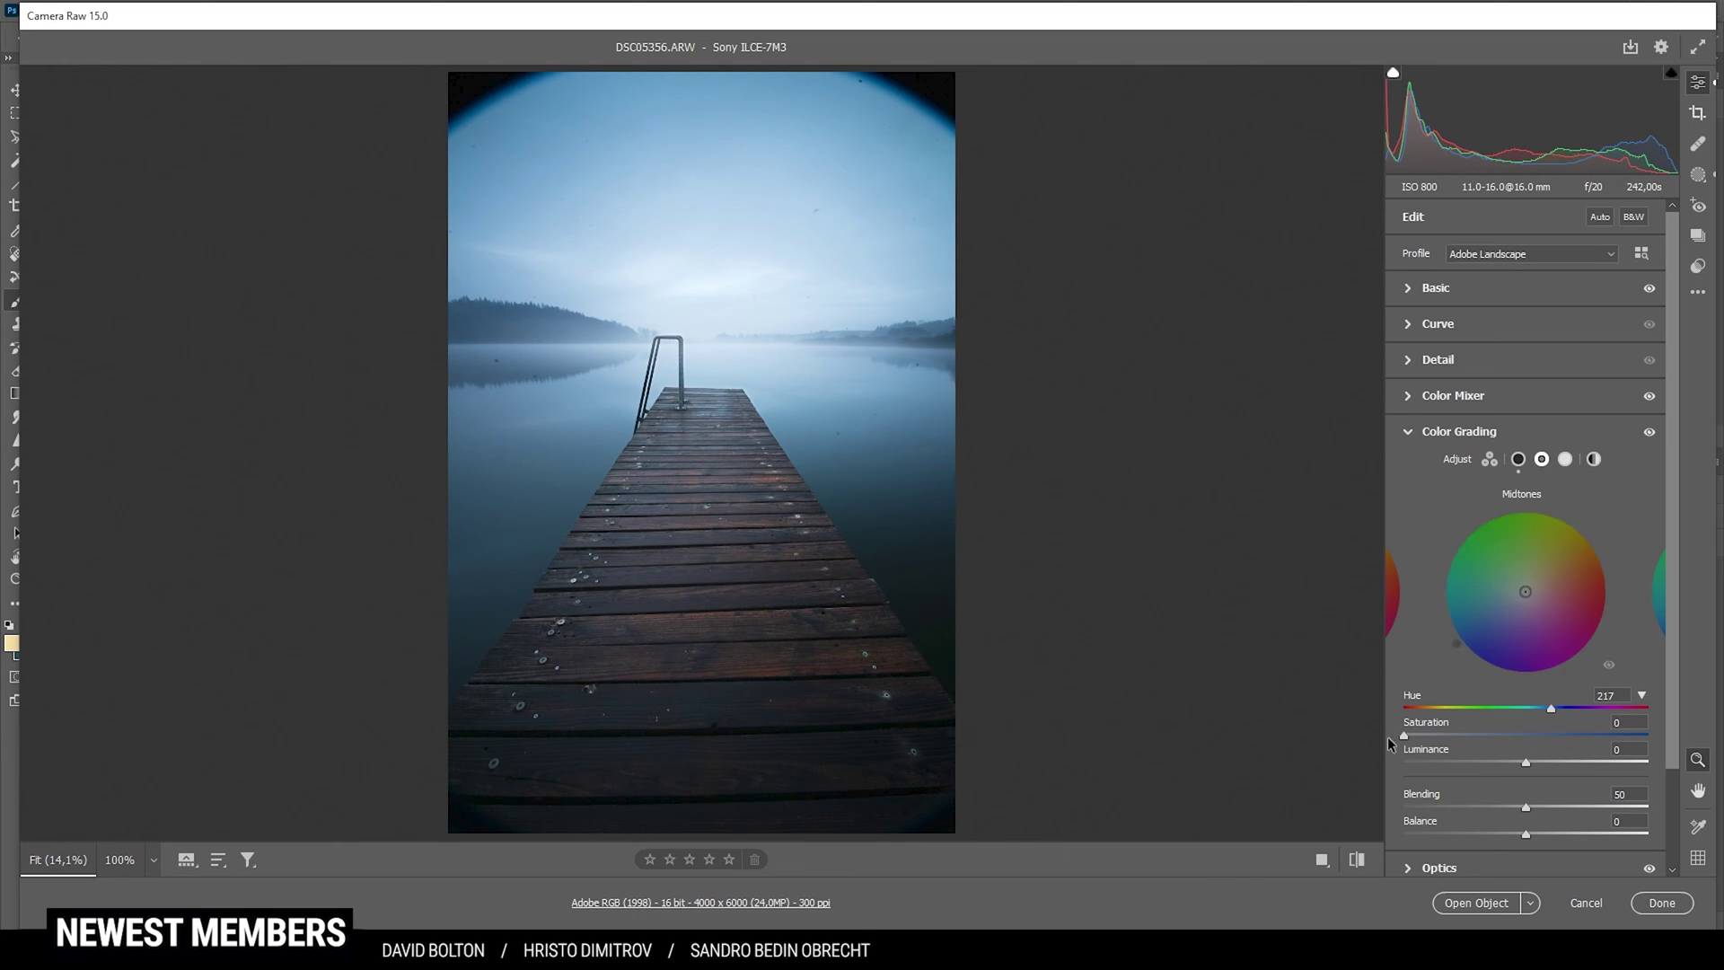
{"action": "left_click_drag", "start_coordinate": [1404, 738], "coordinate": [1422, 736]}
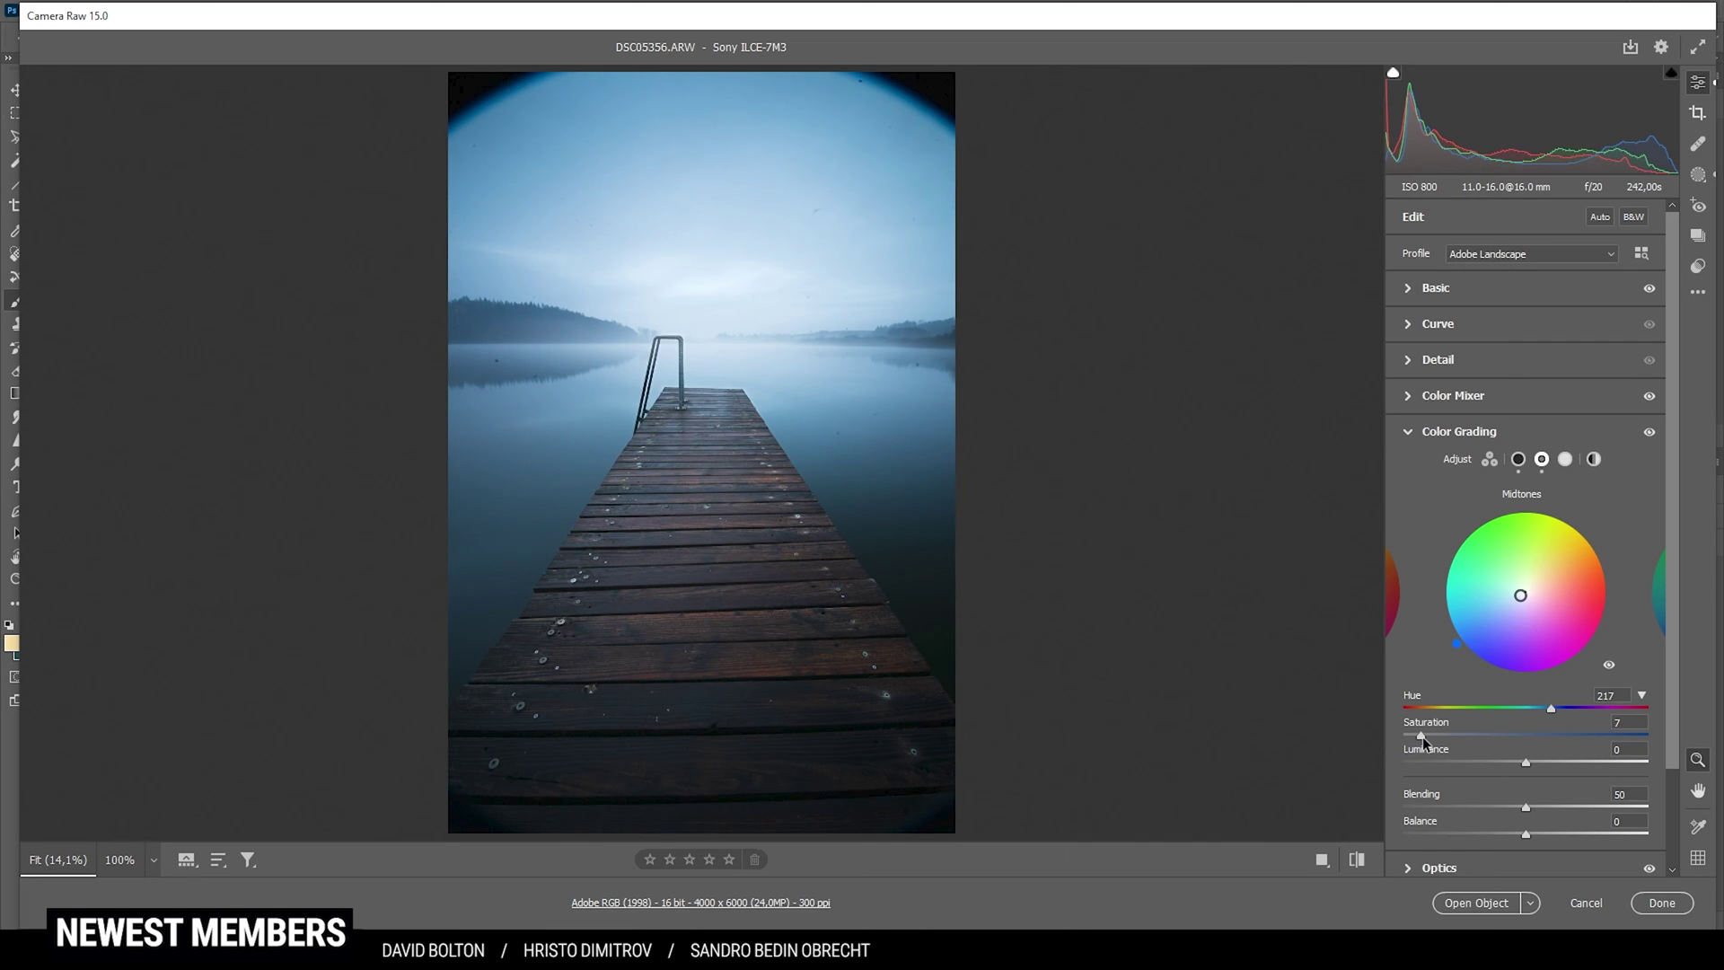
{"action": "left_click", "coordinate": [1534, 433]}
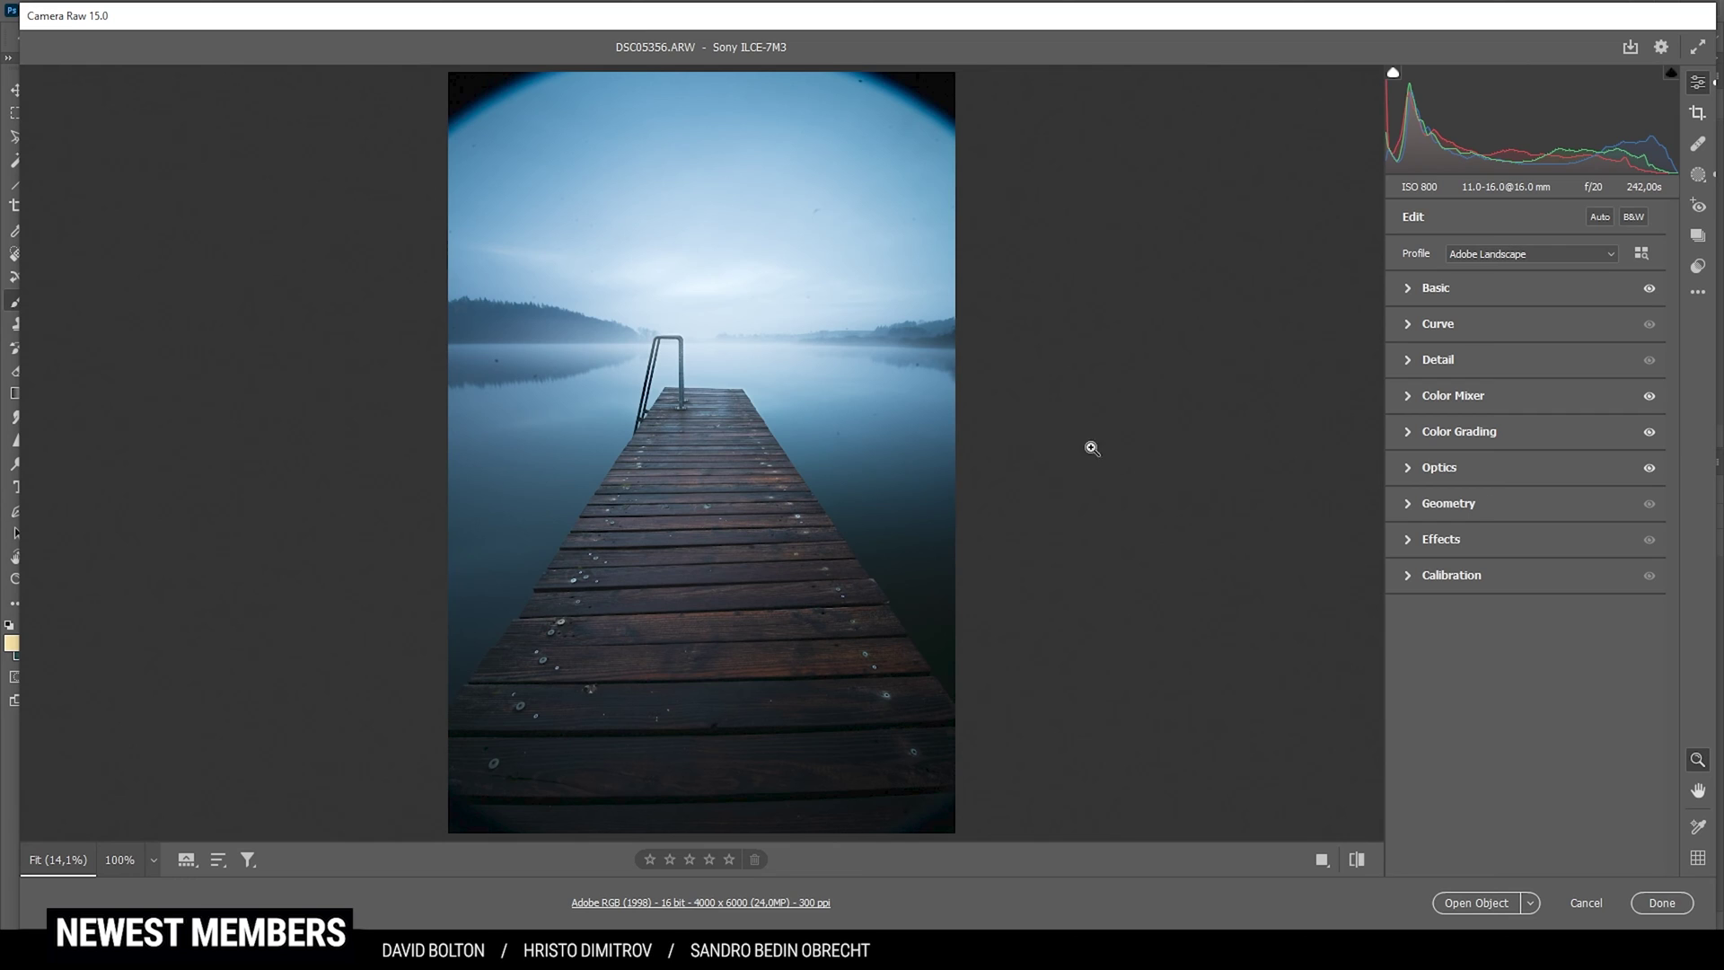
{"action": "left_click", "coordinate": [1355, 859]}
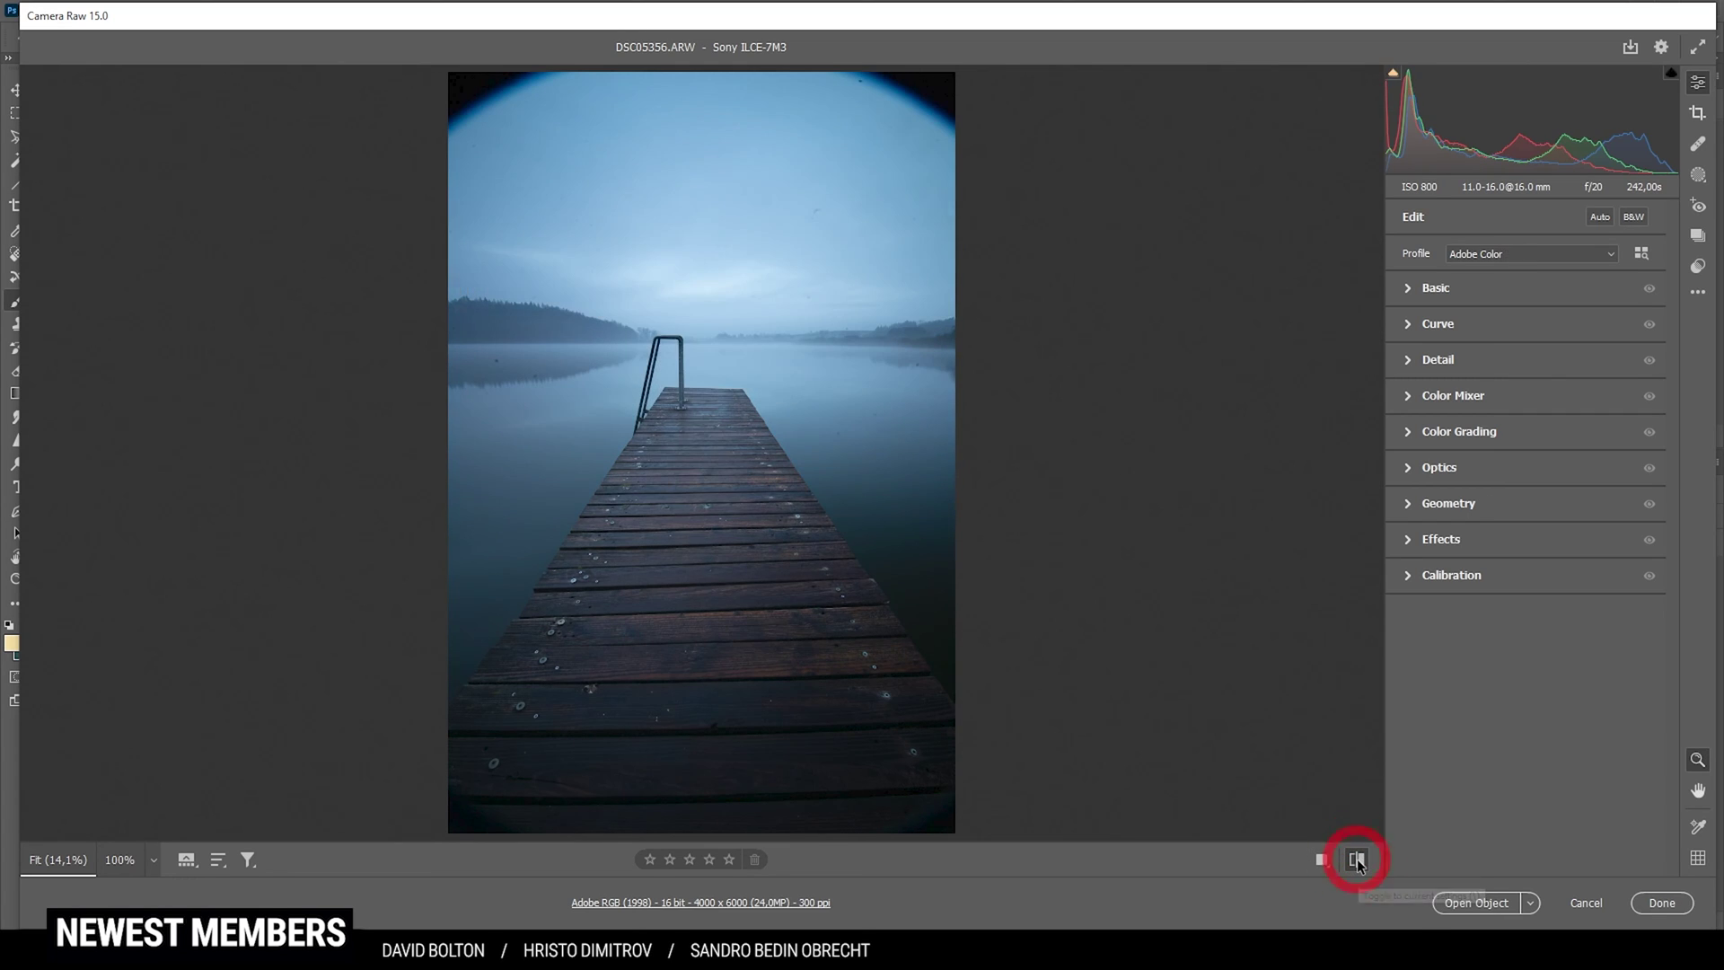
{"action": "left_click", "coordinate": [1356, 859]}
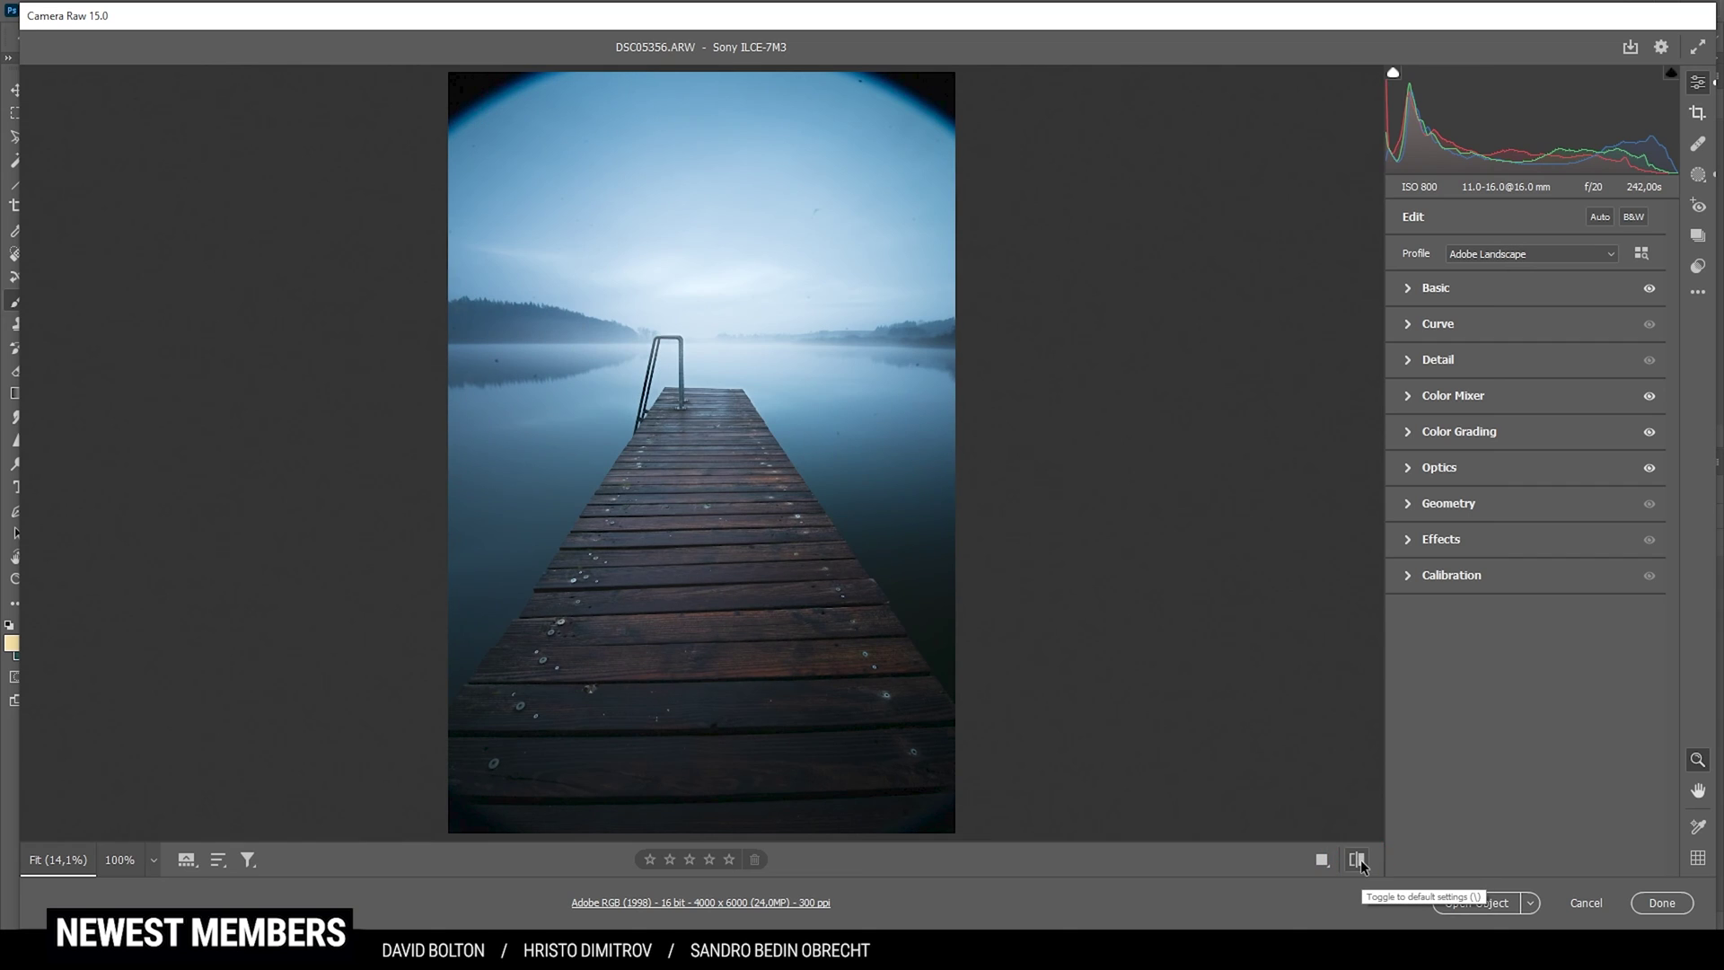
{"action": "left_click", "coordinate": [1357, 860]}
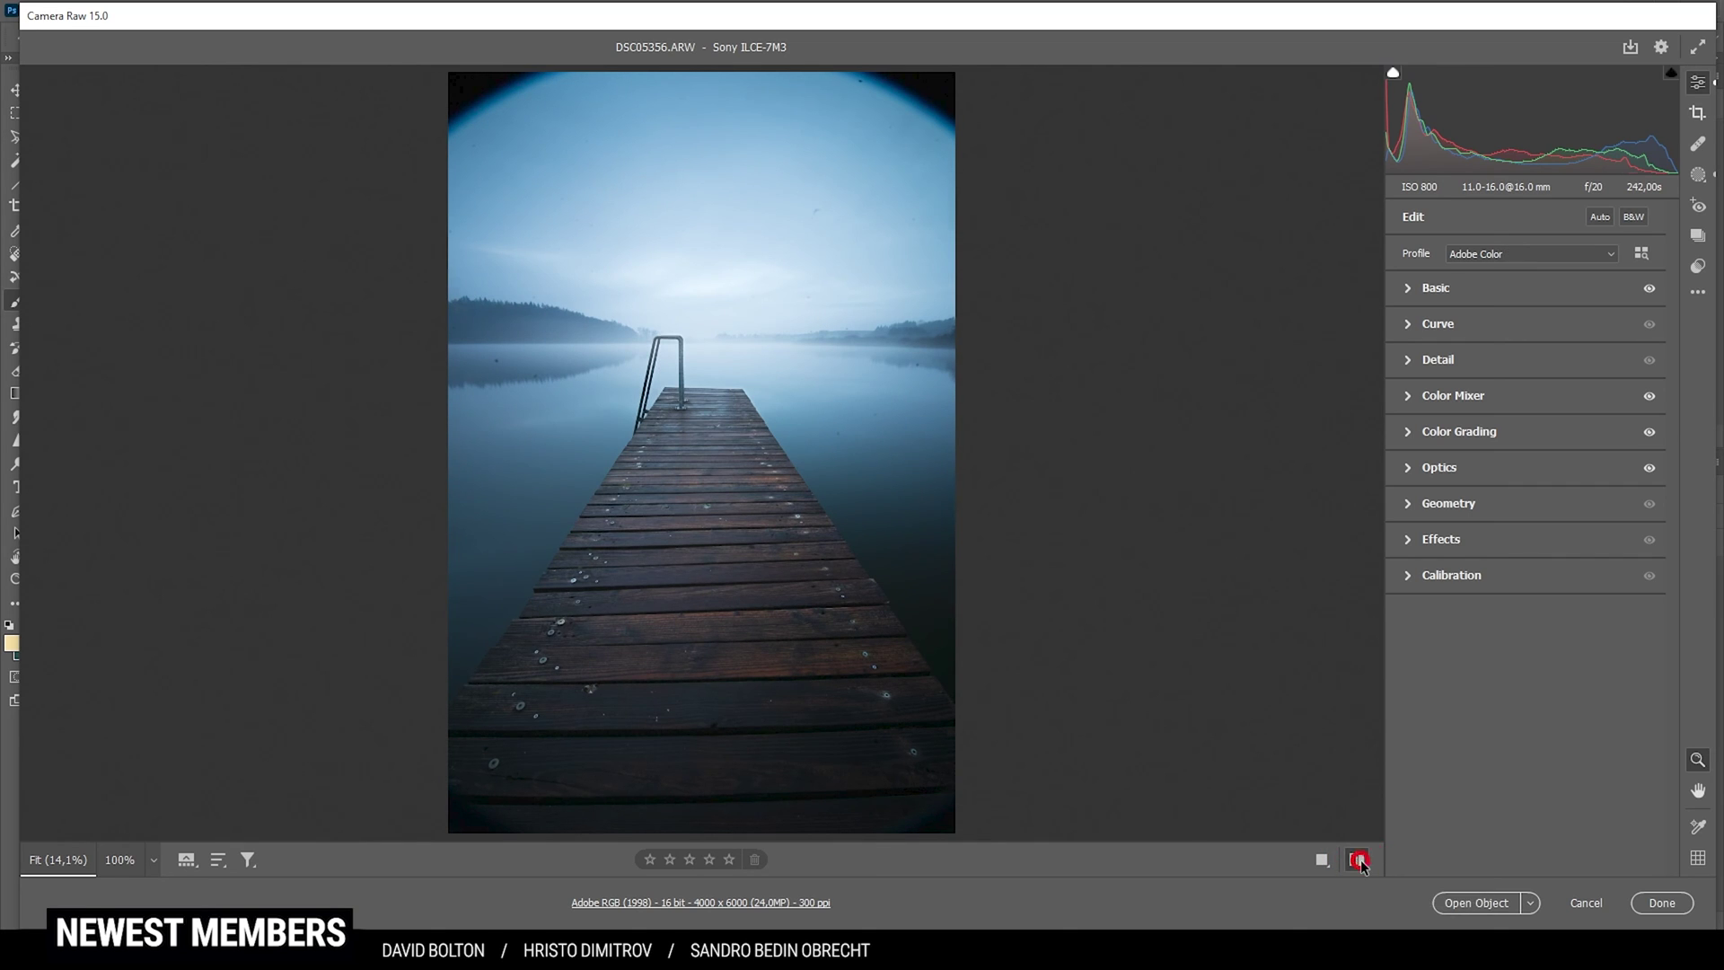
{"action": "left_click", "coordinate": [1357, 860]}
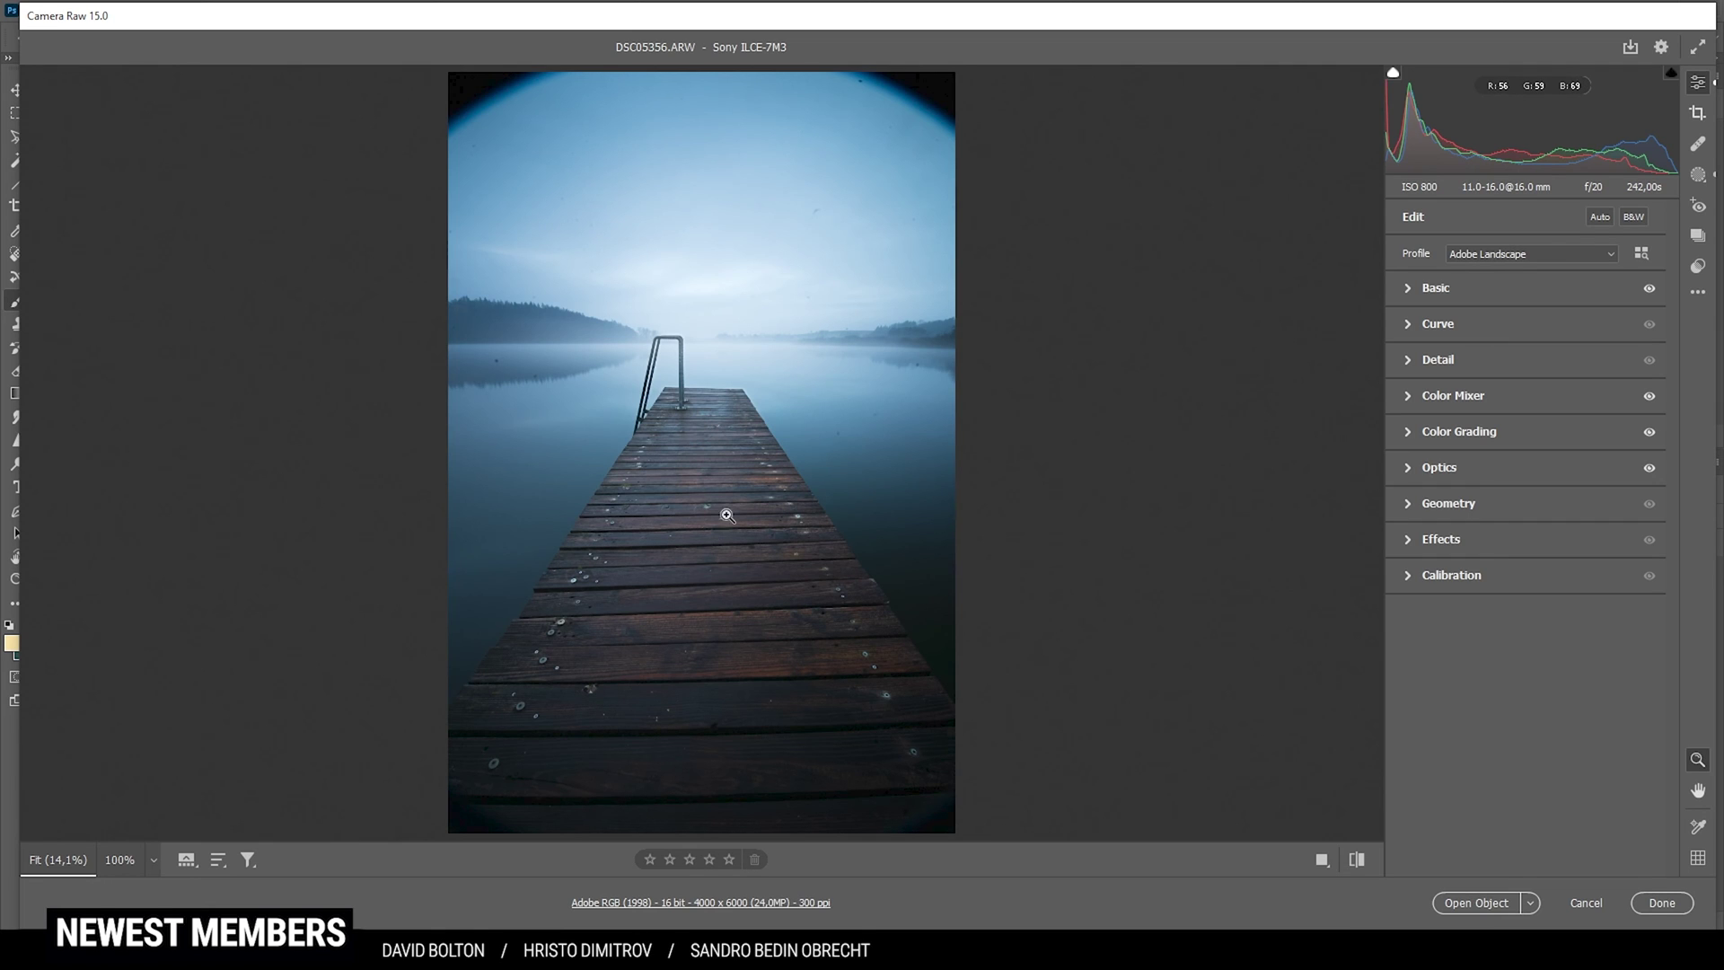
{"action": "left_click", "coordinate": [1363, 859]}
Set the Detail sharpening Radius to 0.5 and Detail to 100.
{"action": "left_click", "coordinate": [1365, 859]}
{"action": "left_click", "coordinate": [1449, 359]}
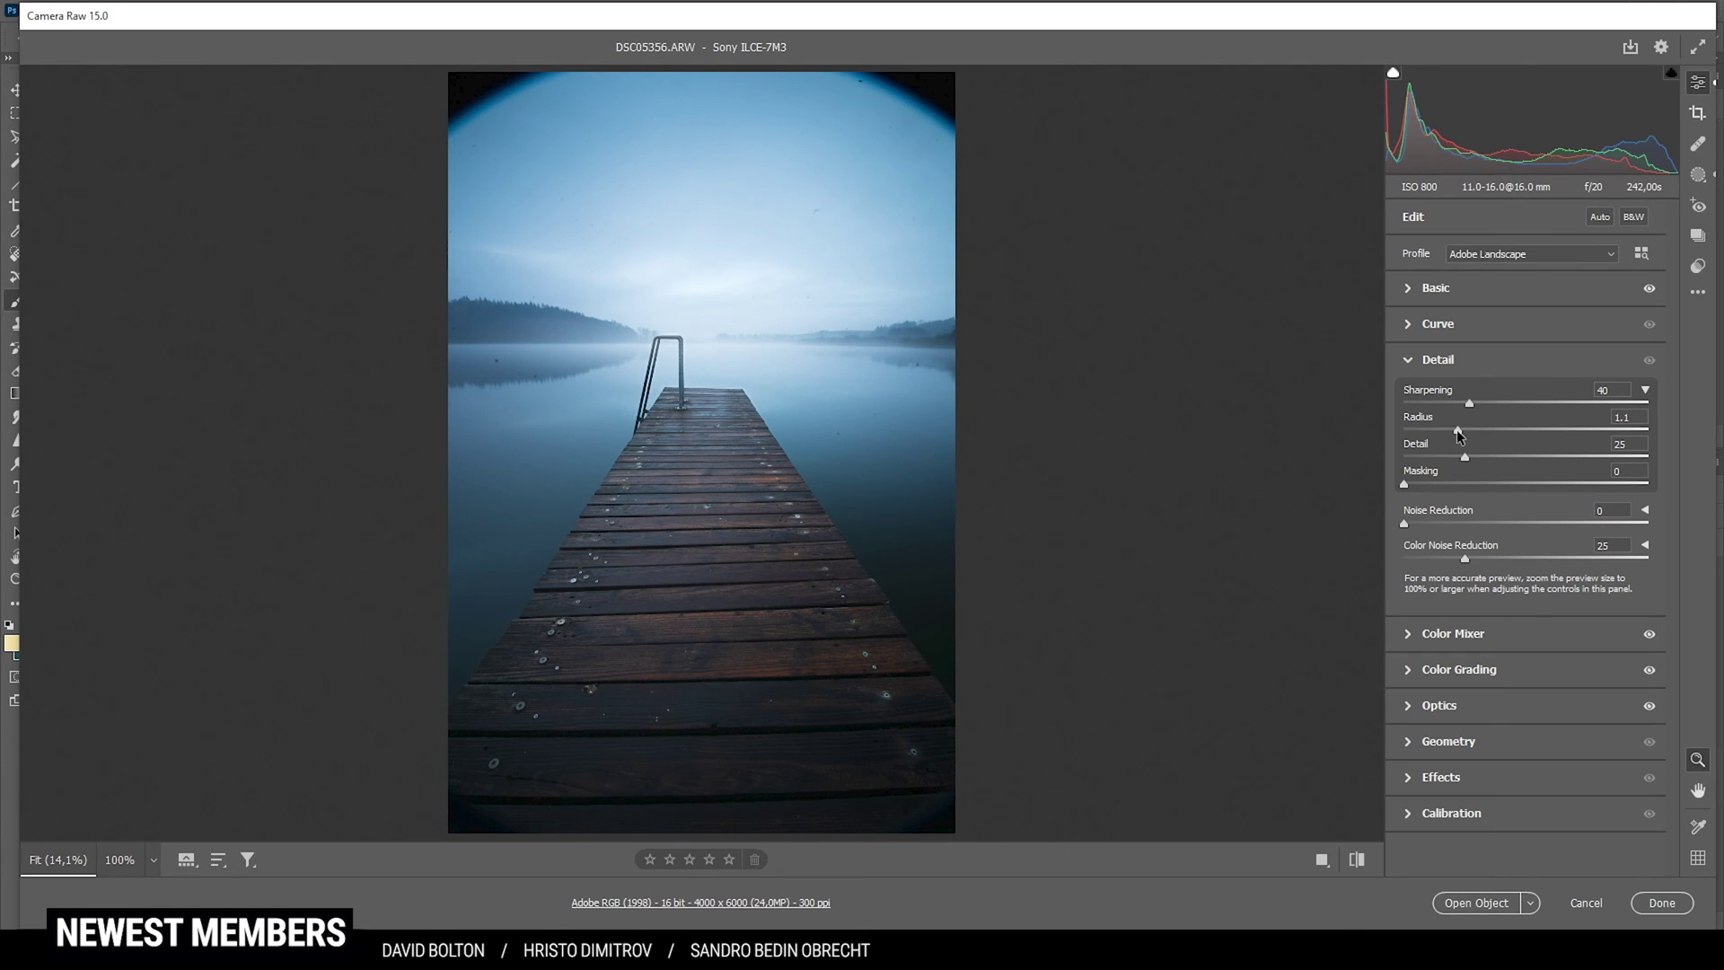
{"action": "left_click_drag", "start_coordinate": [1457, 430], "coordinate": [1367, 425]}
{"action": "left_click_drag", "start_coordinate": [1518, 458], "coordinate": [1678, 454]}
{"action": "left_click_drag", "start_coordinate": [1385, 512], "coordinate": [1562, 494]}
Set sharpening Masking to 65 and Sharpening to 89, then open the photo in Photoshop.
{"action": "left_click", "coordinate": [1559, 482], "text": "alt"}
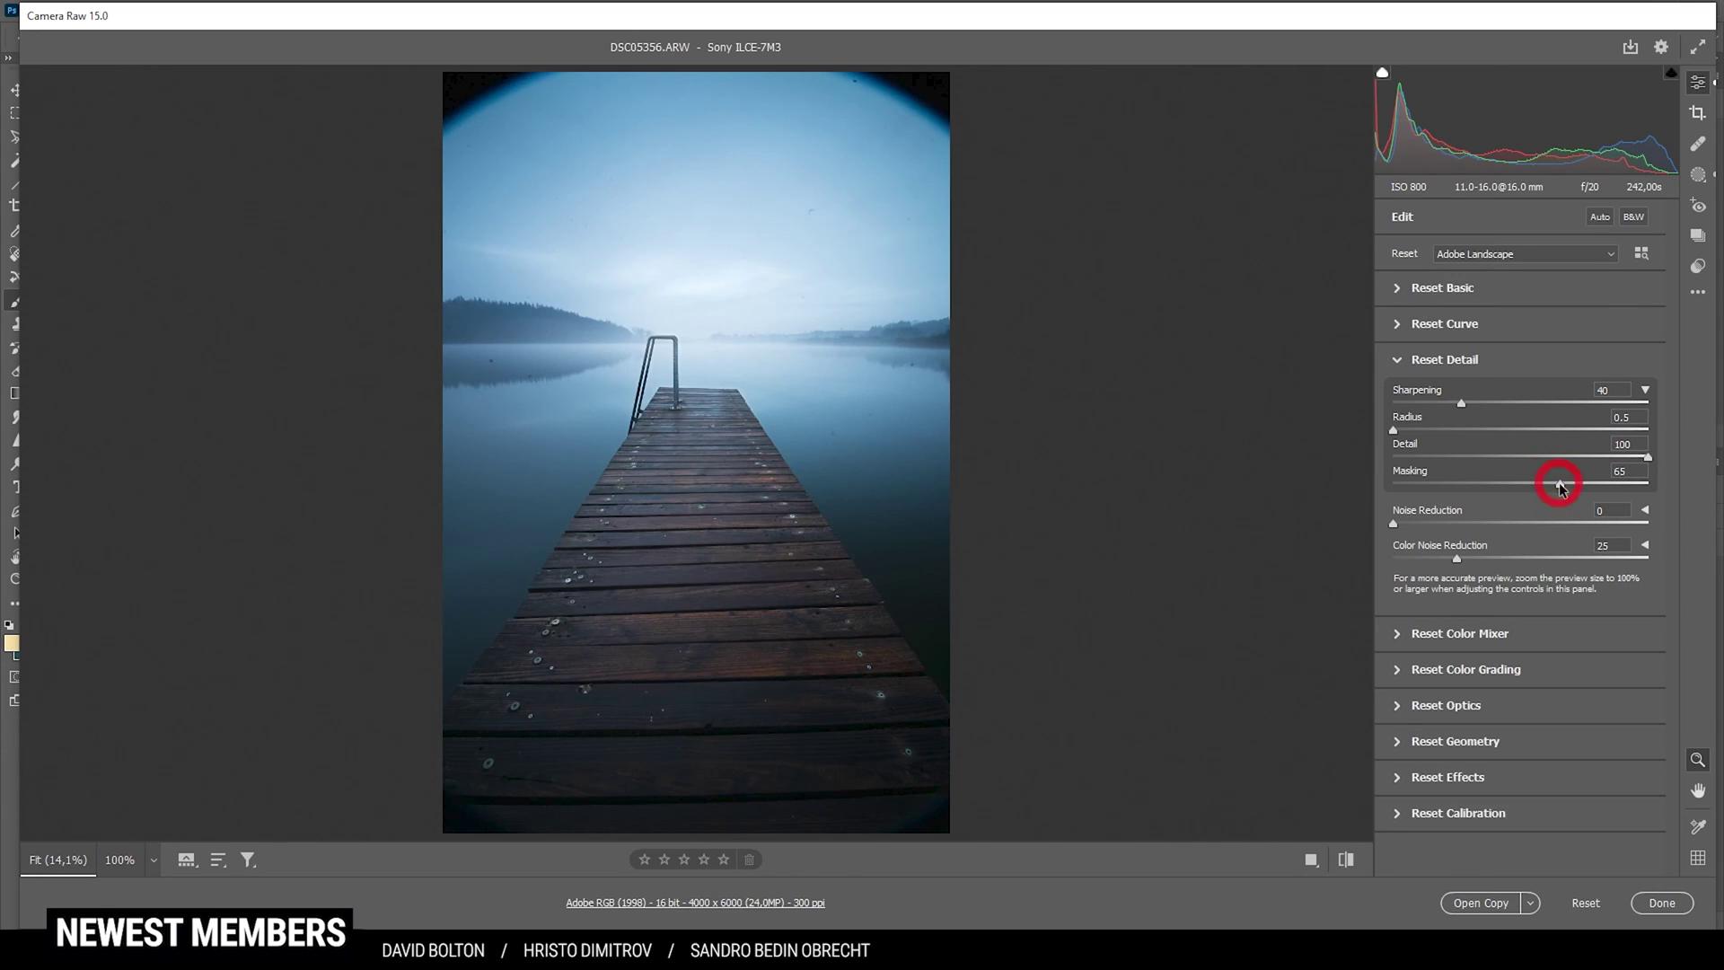
{"action": "left_click", "coordinate": [1463, 400]}
{"action": "left_click_drag", "start_coordinate": [1464, 401], "coordinate": [1492, 405]}
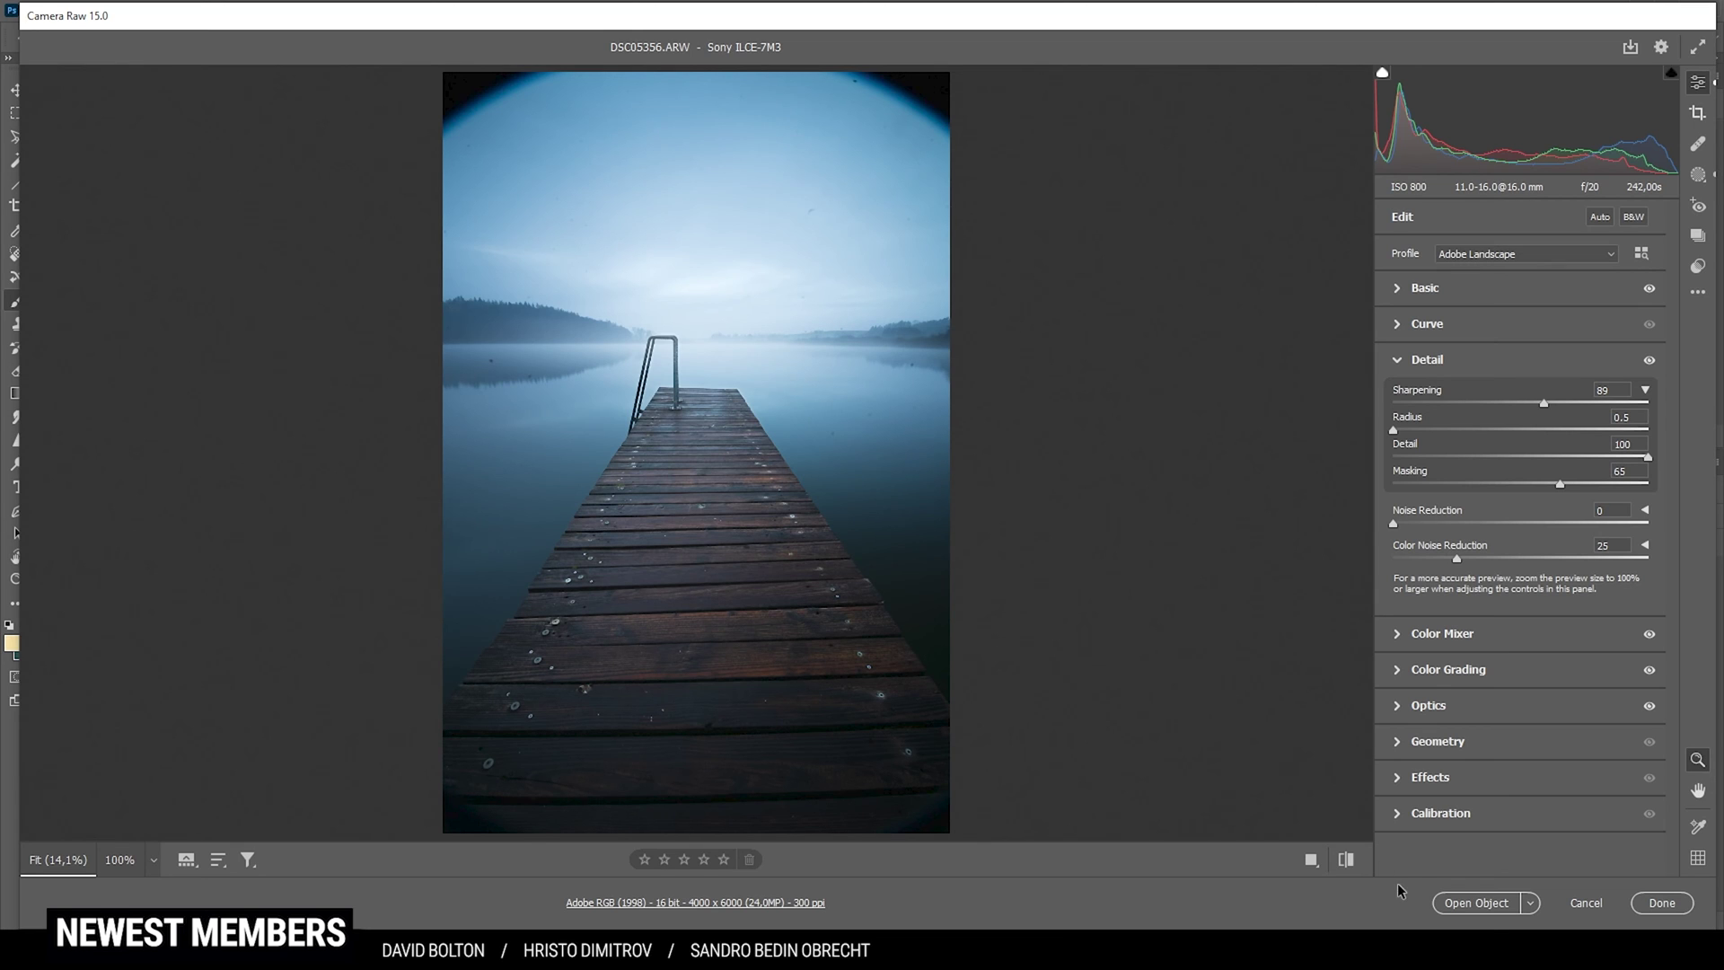
{"action": "left_click", "coordinate": [1487, 909]}
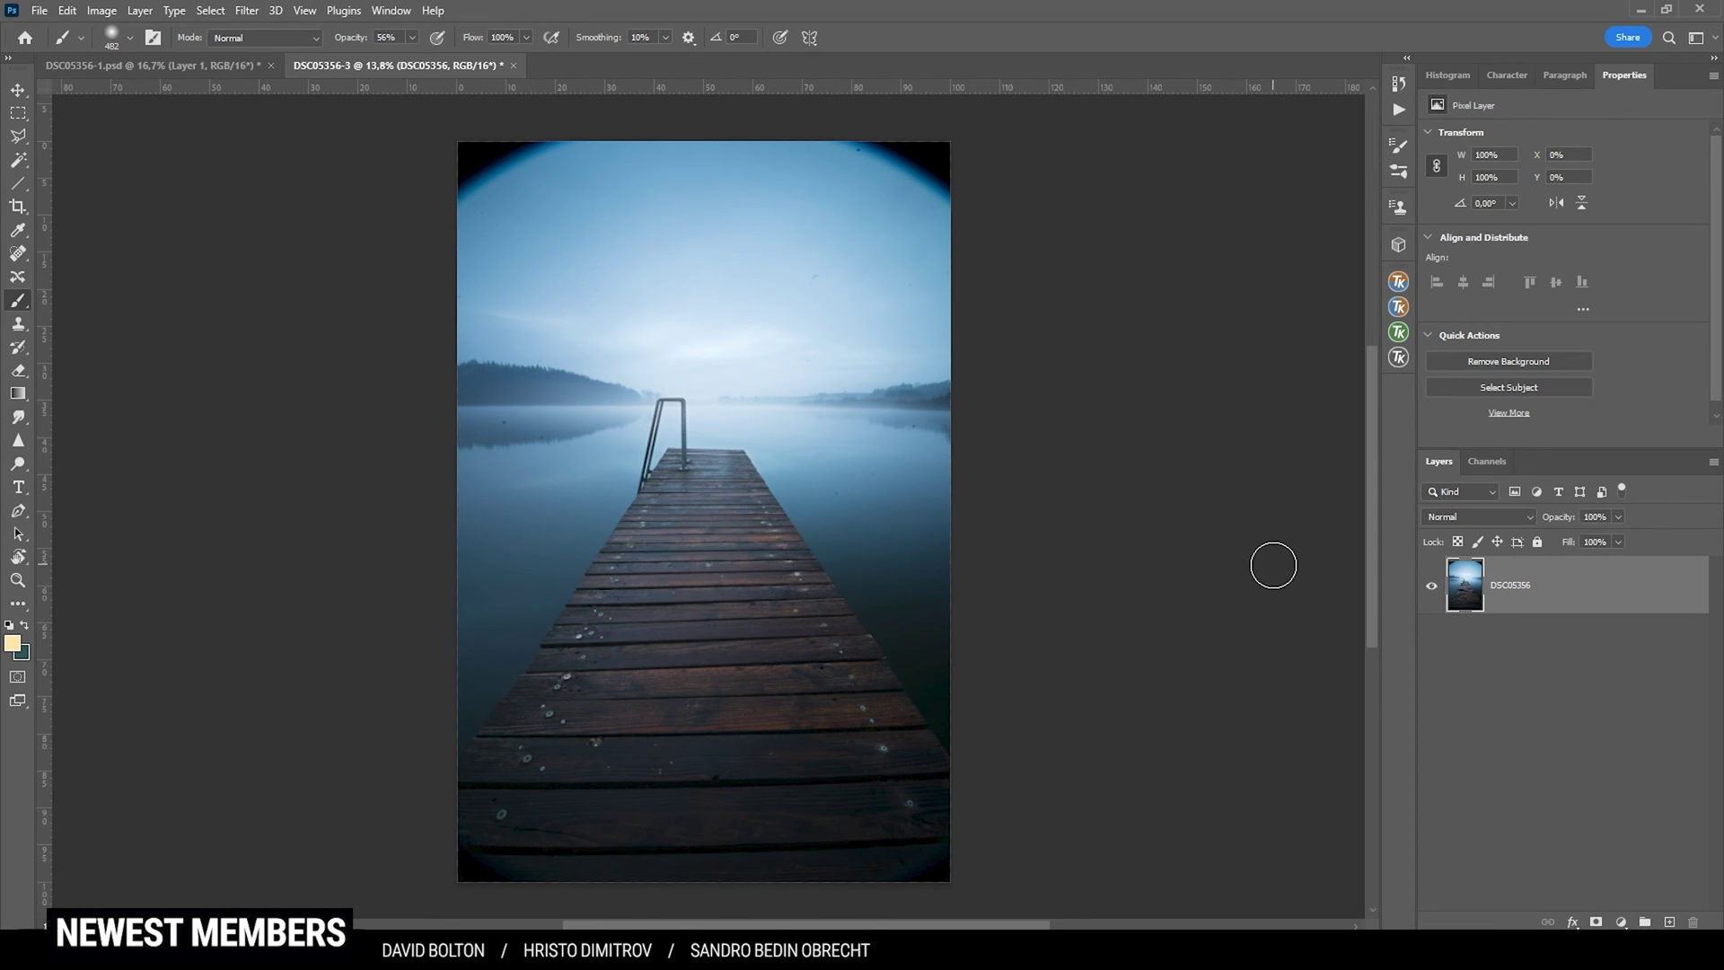
Crop the jetty photo about 95% at the top corners, trimming the dark vignetted edges.
{"action": "key", "text": "c"}
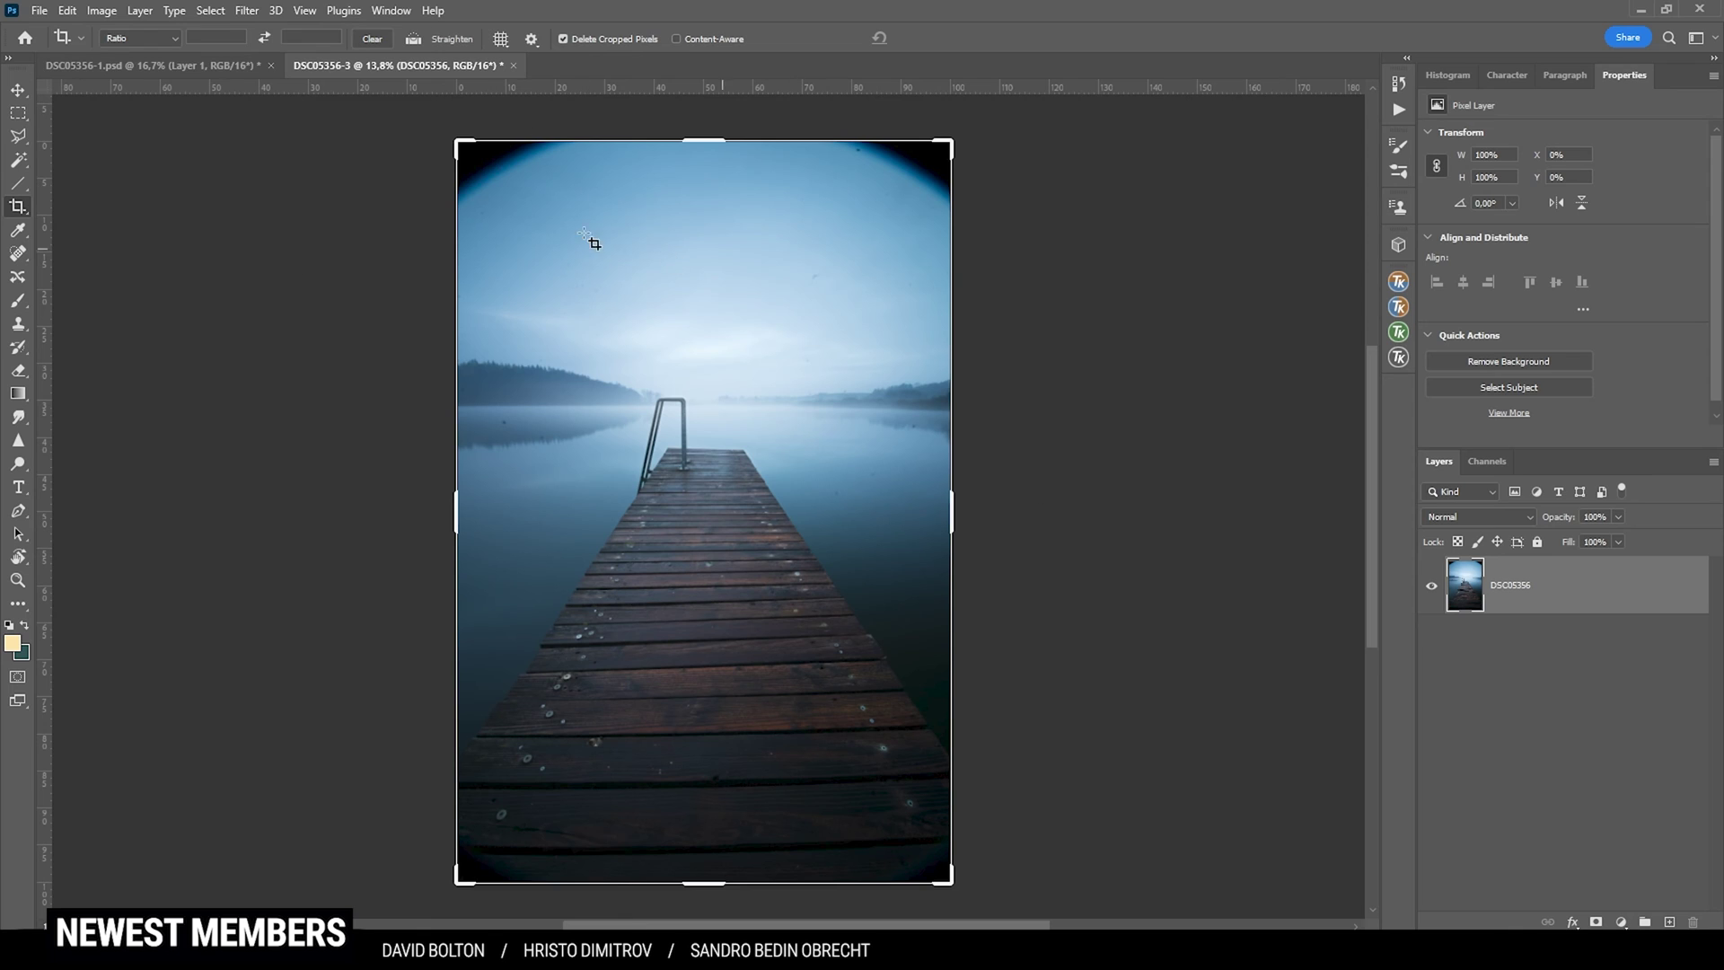
{"action": "left_click", "coordinate": [460, 146]}
{"action": "left_click_drag", "start_coordinate": [459, 146], "coordinate": [464, 153]}
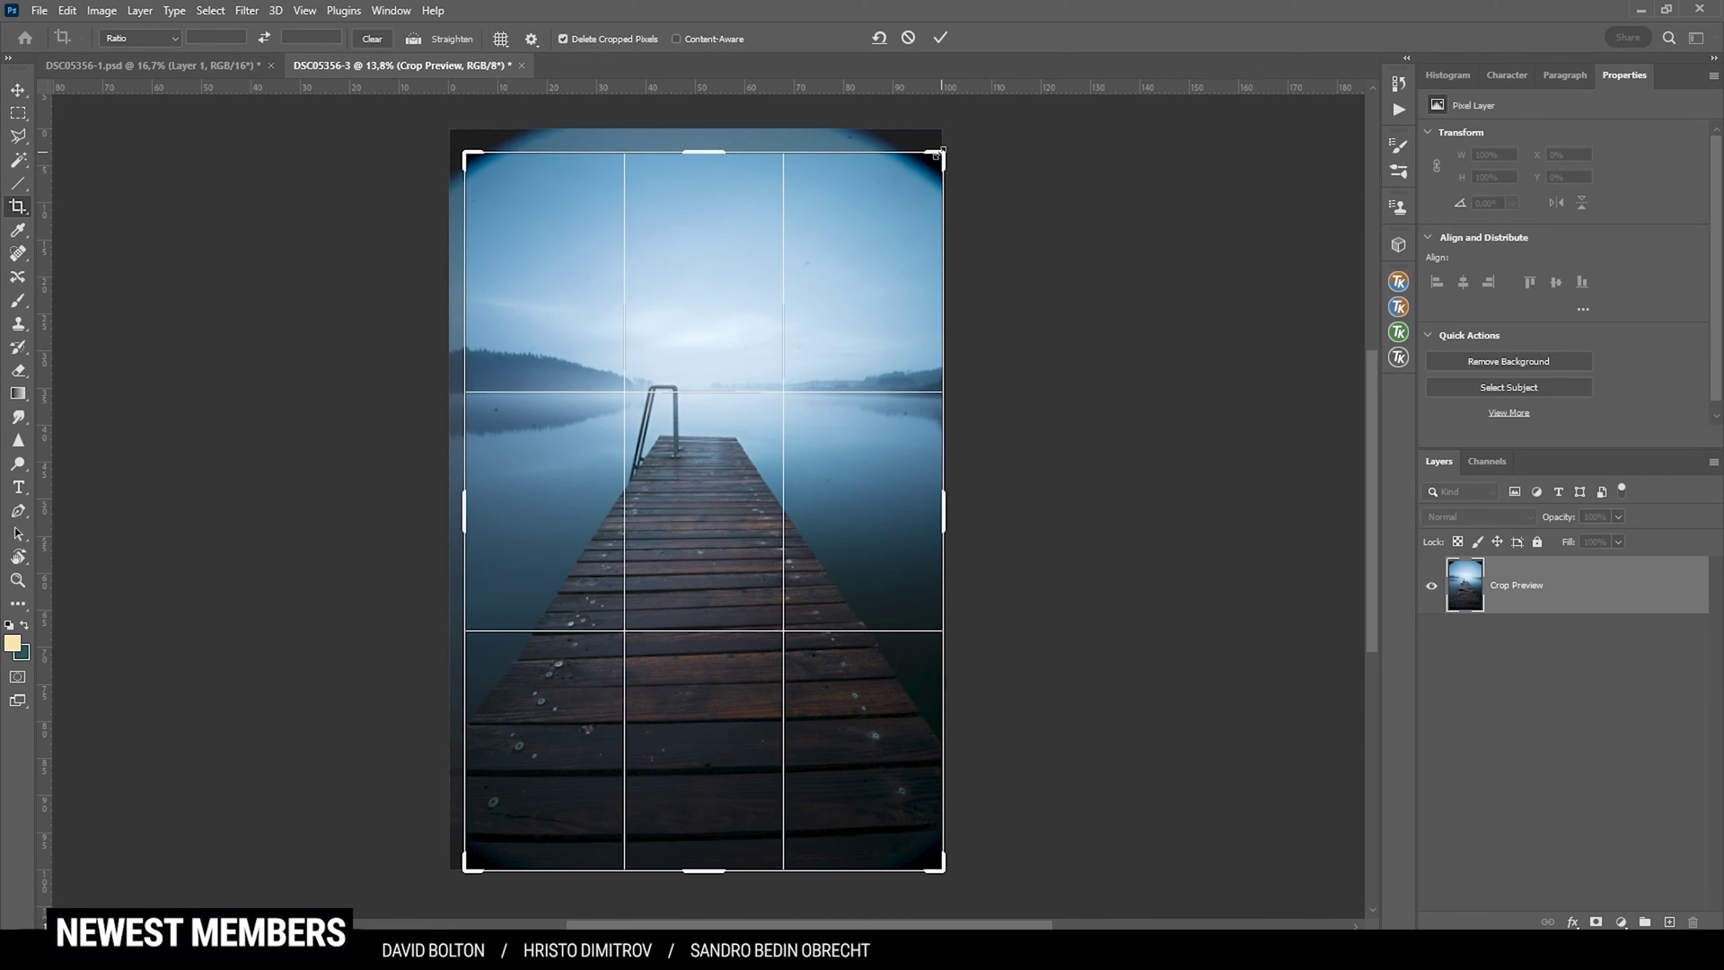
{"action": "left_click_drag", "start_coordinate": [941, 152], "coordinate": [926, 149]}
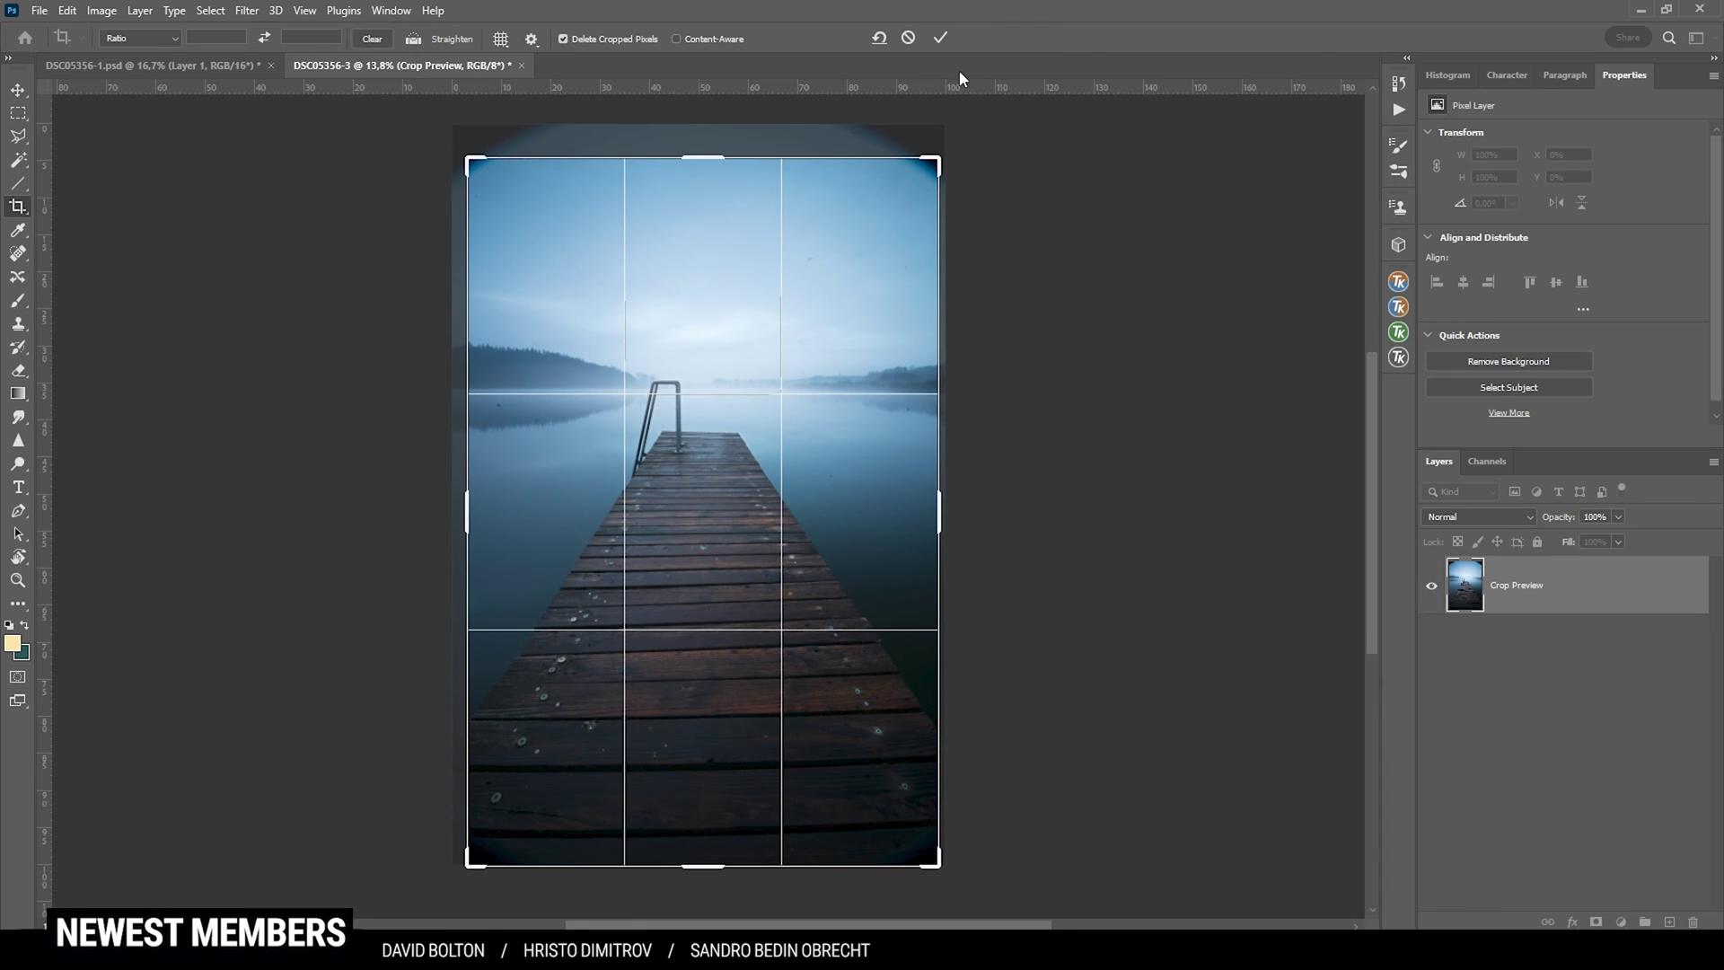
{"action": "left_click", "coordinate": [940, 37]}
Select the dark top-left corner with the Polygonal Lasso and fill it using Content-Aware Fill.
{"action": "scroll", "coordinate": [774, 346], "scroll_direction": "up", "scroll_amount": 3}
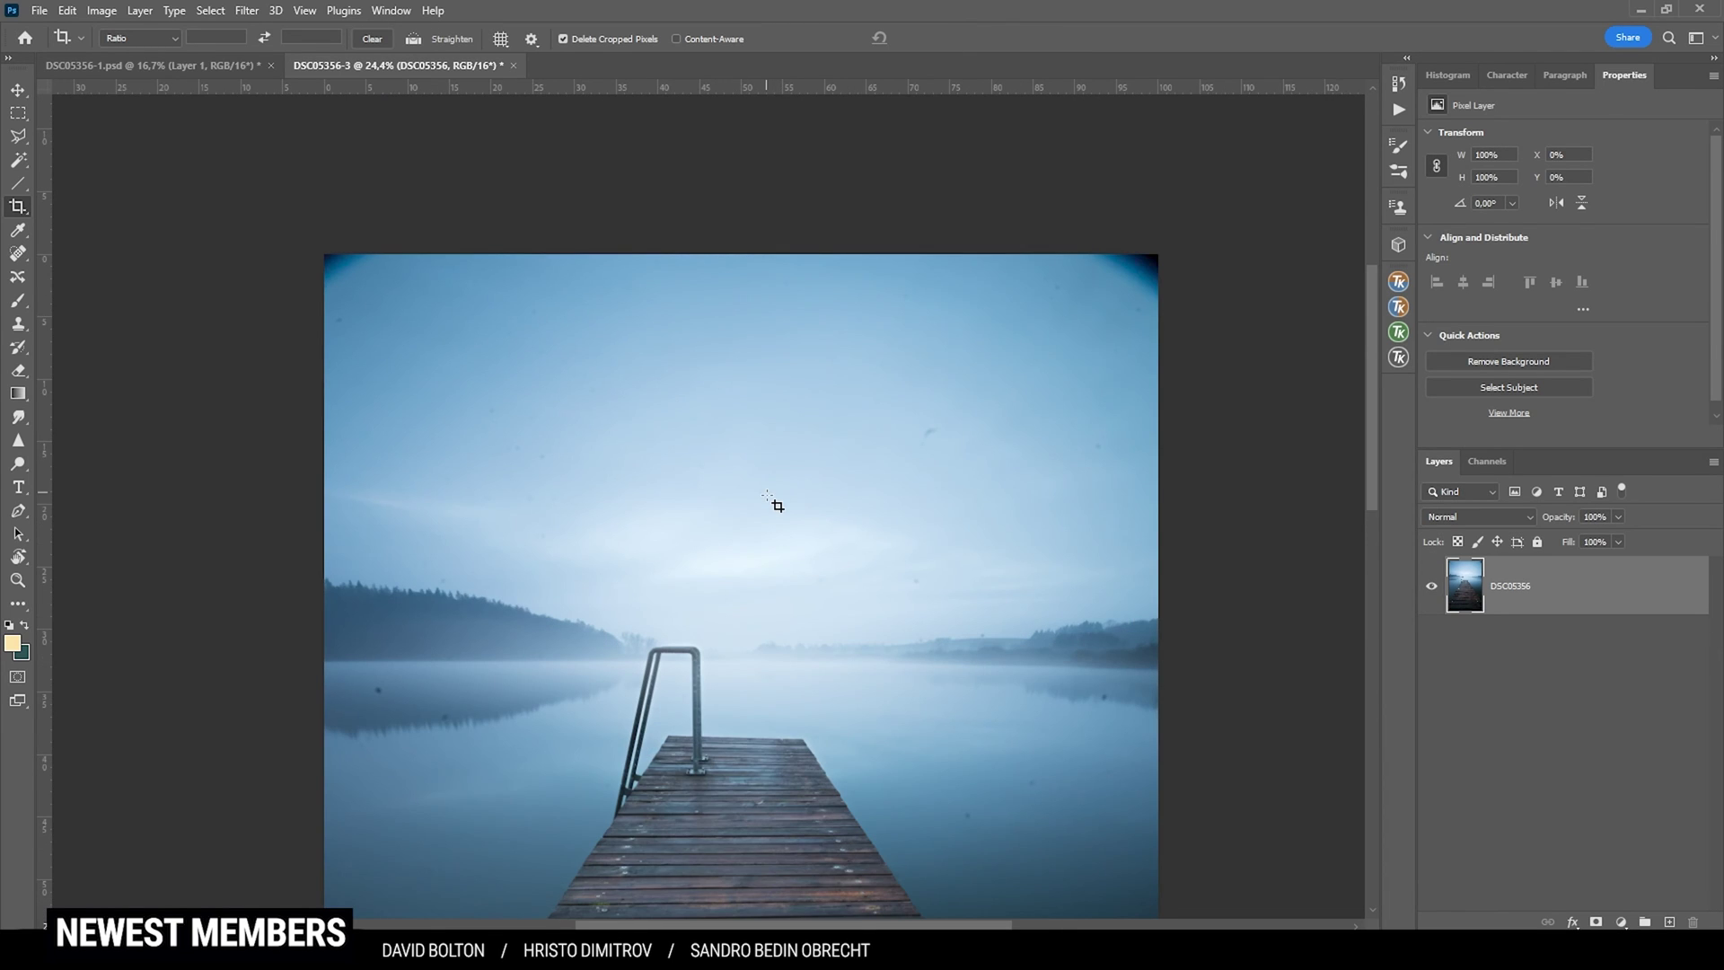
{"action": "scroll", "coordinate": [778, 501], "scroll_direction": "down", "scroll_amount": 1}
{"action": "scroll", "coordinate": [785, 507], "scroll_direction": "up", "scroll_amount": 1}
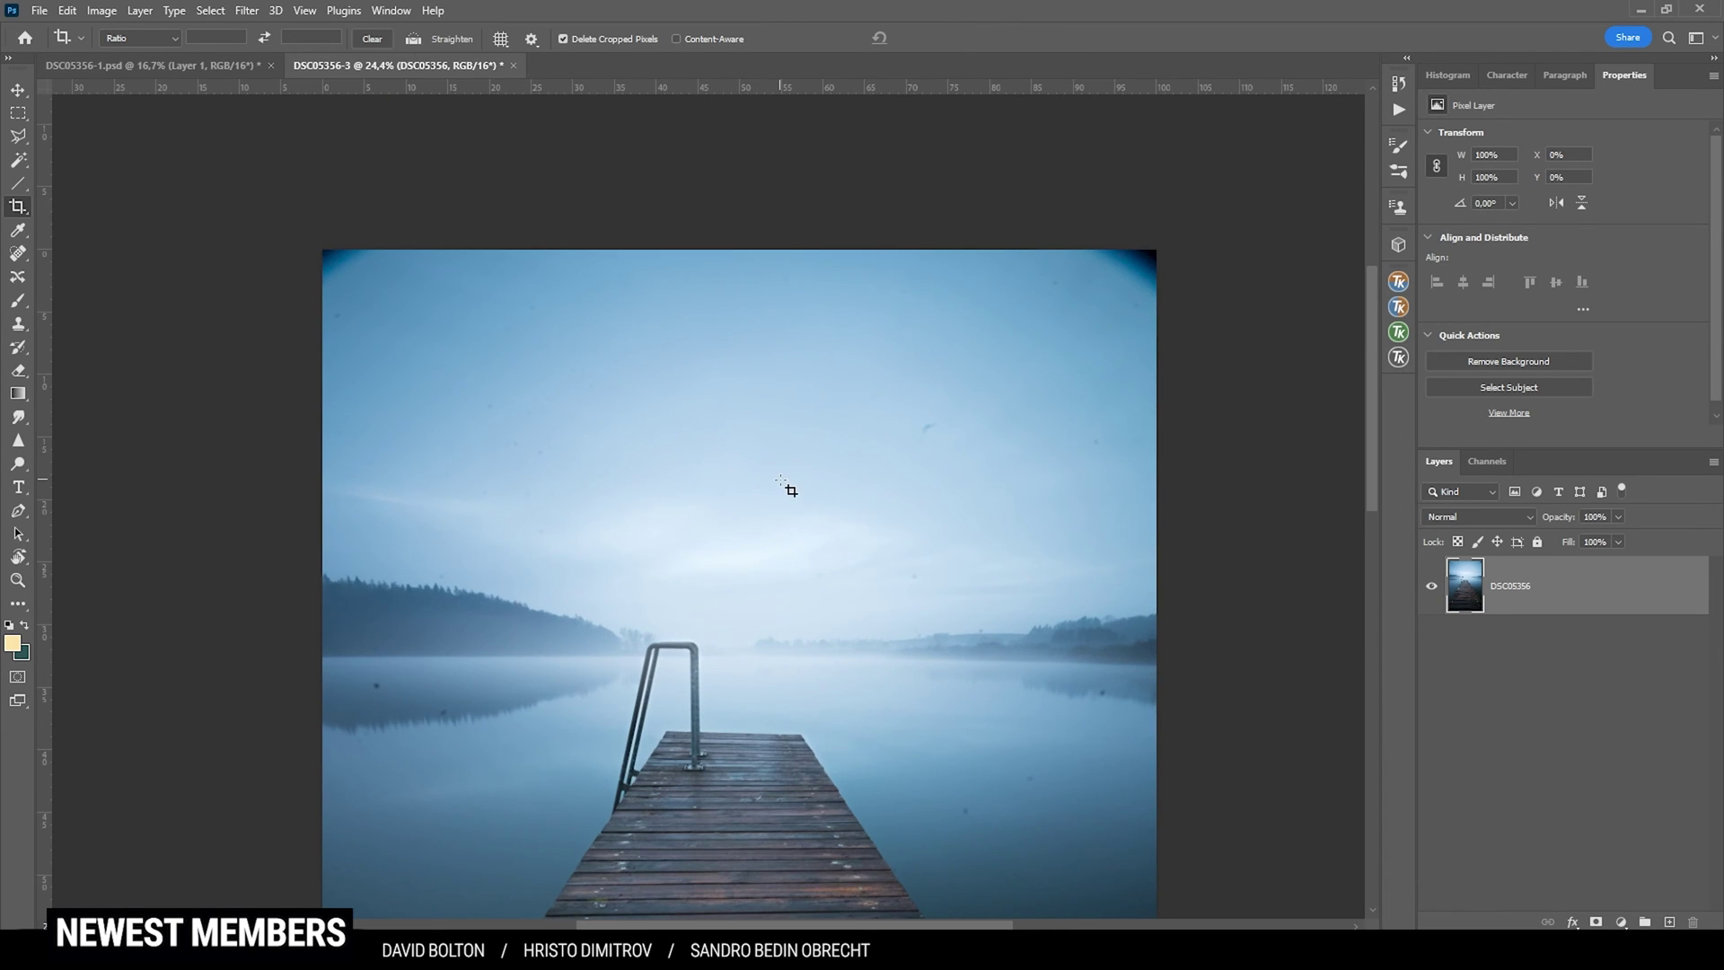
{"action": "left_click", "coordinate": [22, 136]}
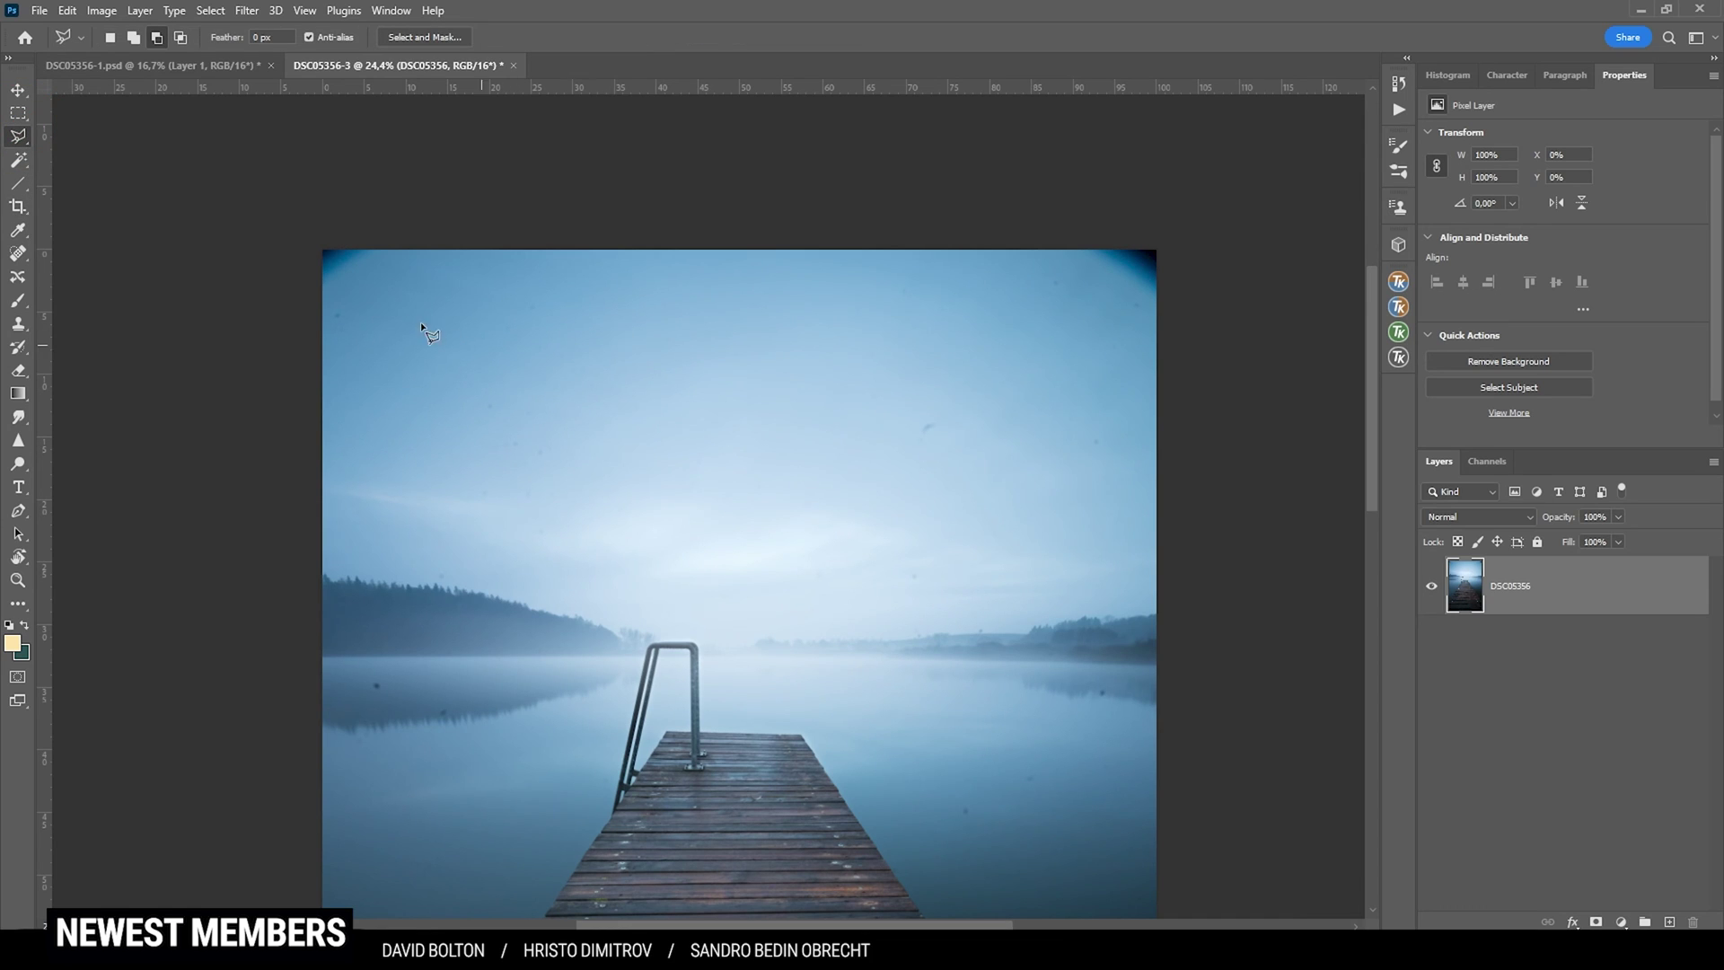
{"action": "left_click", "coordinate": [319, 301]}
{"action": "left_click", "coordinate": [394, 239]}
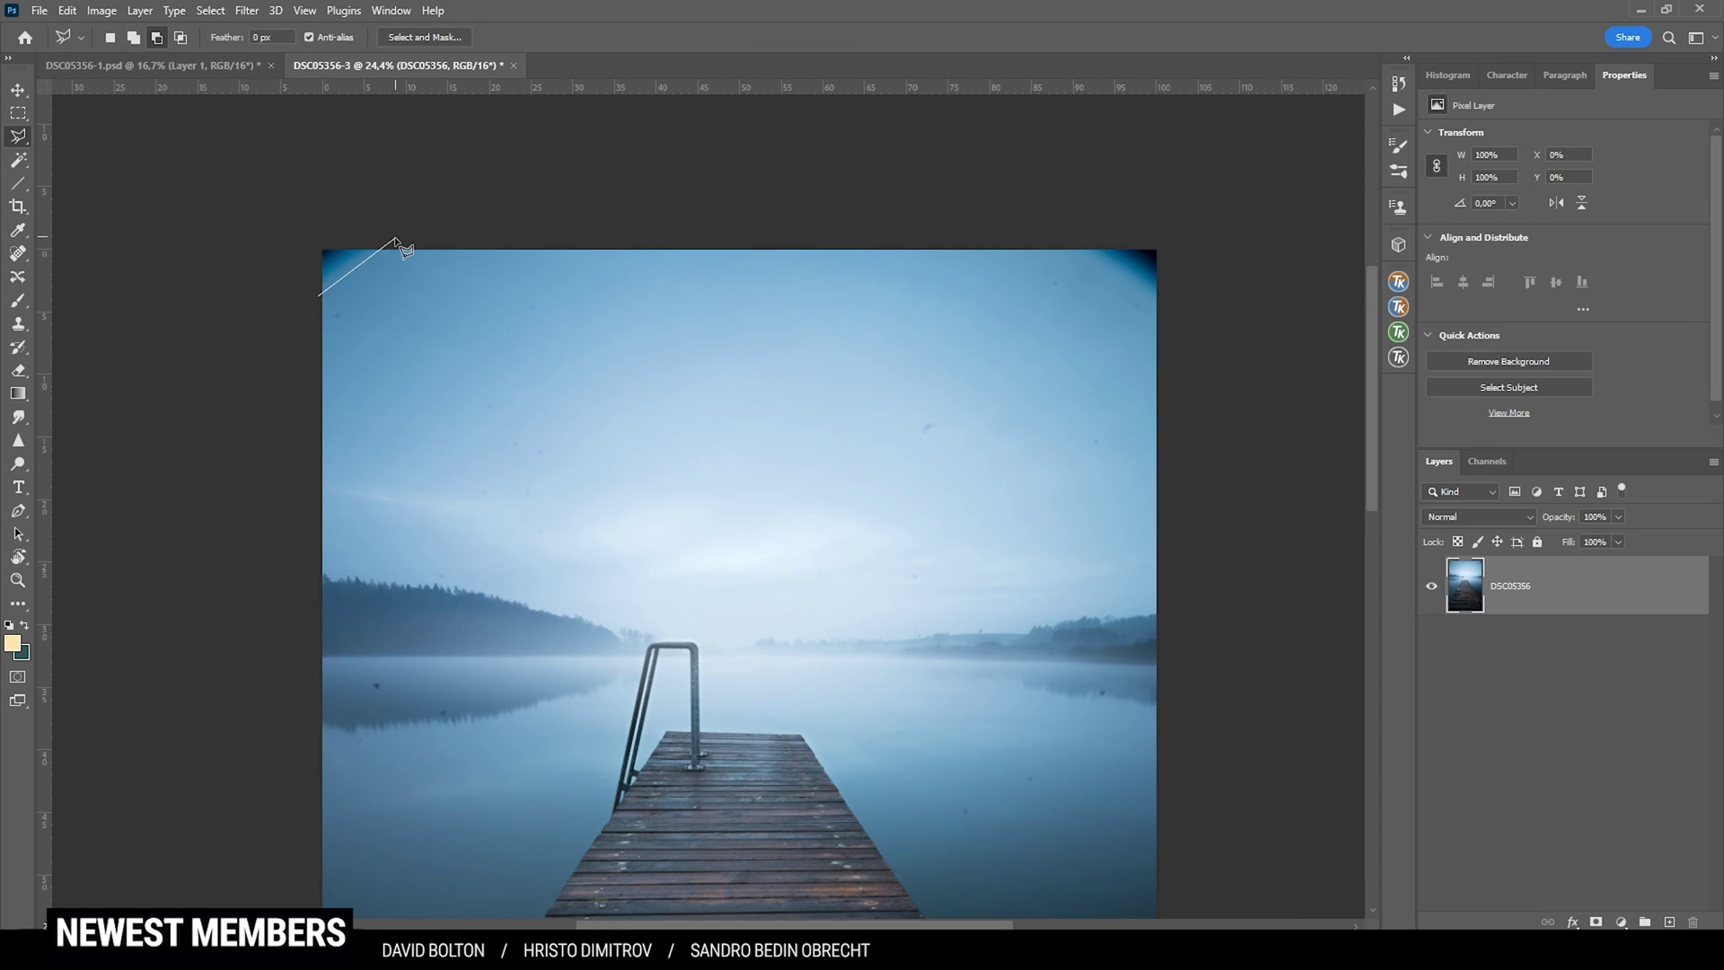
{"action": "left_click", "coordinate": [308, 240]}
{"action": "left_click", "coordinate": [321, 303]}
{"action": "key", "text": "shift+F5"}
{"action": "left_click", "coordinate": [862, 244]}
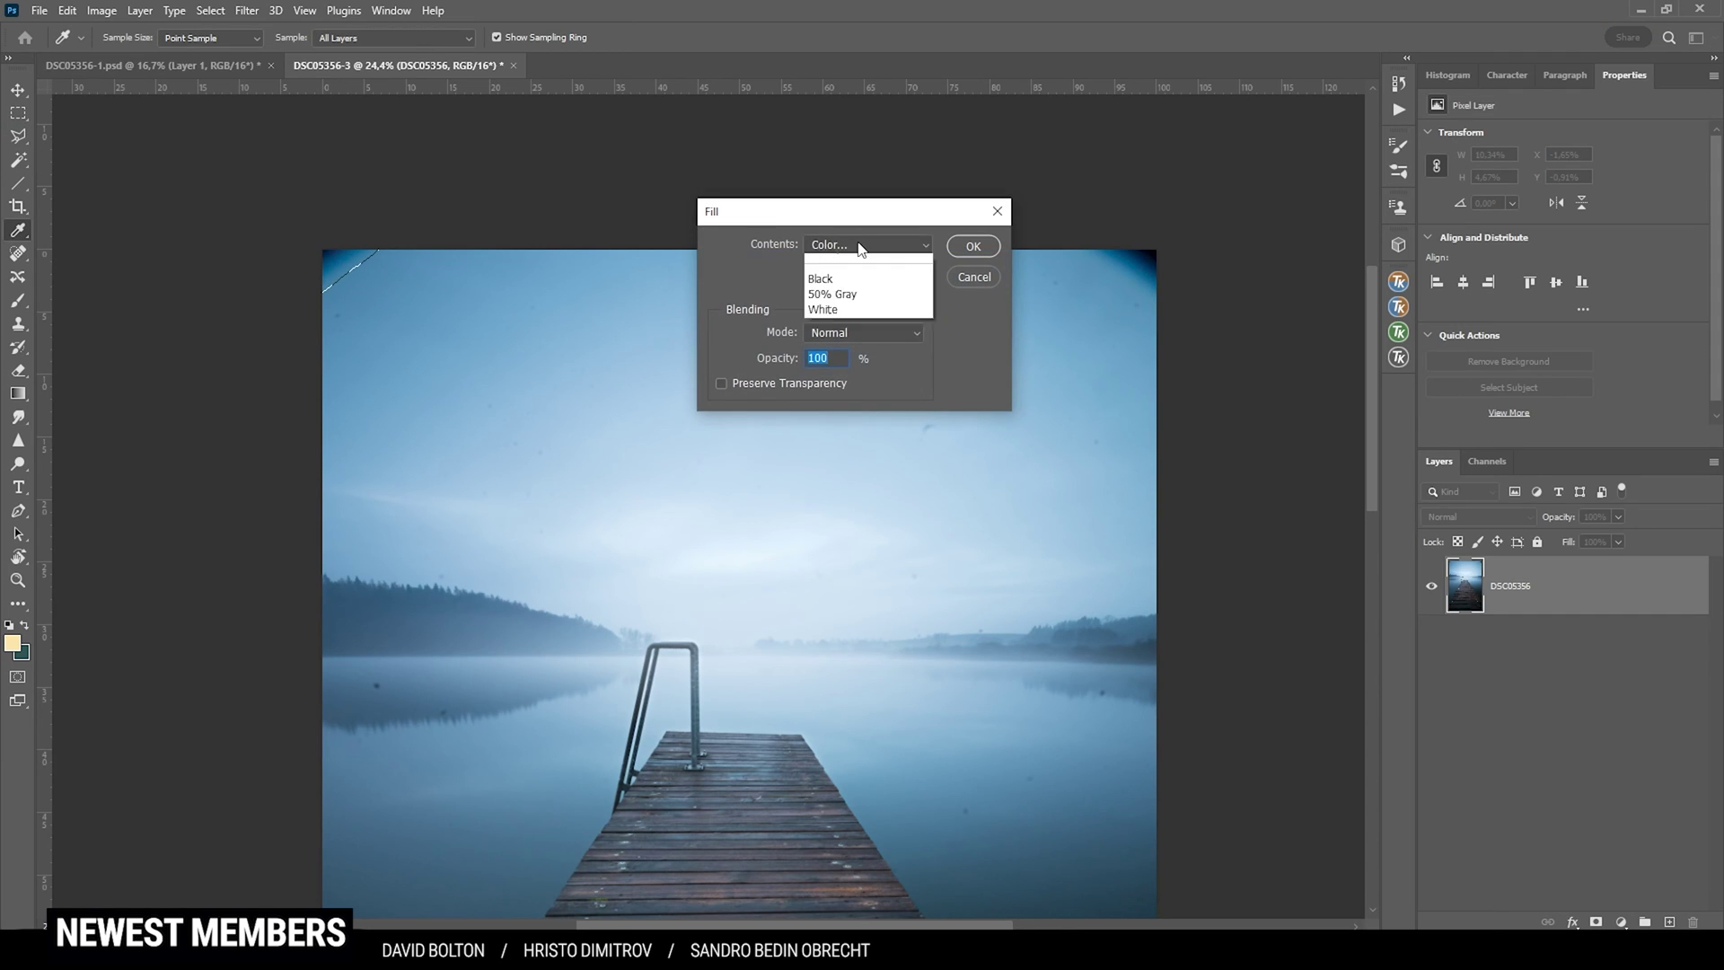
{"action": "left_click", "coordinate": [845, 322]}
{"action": "left_click", "coordinate": [972, 246]}
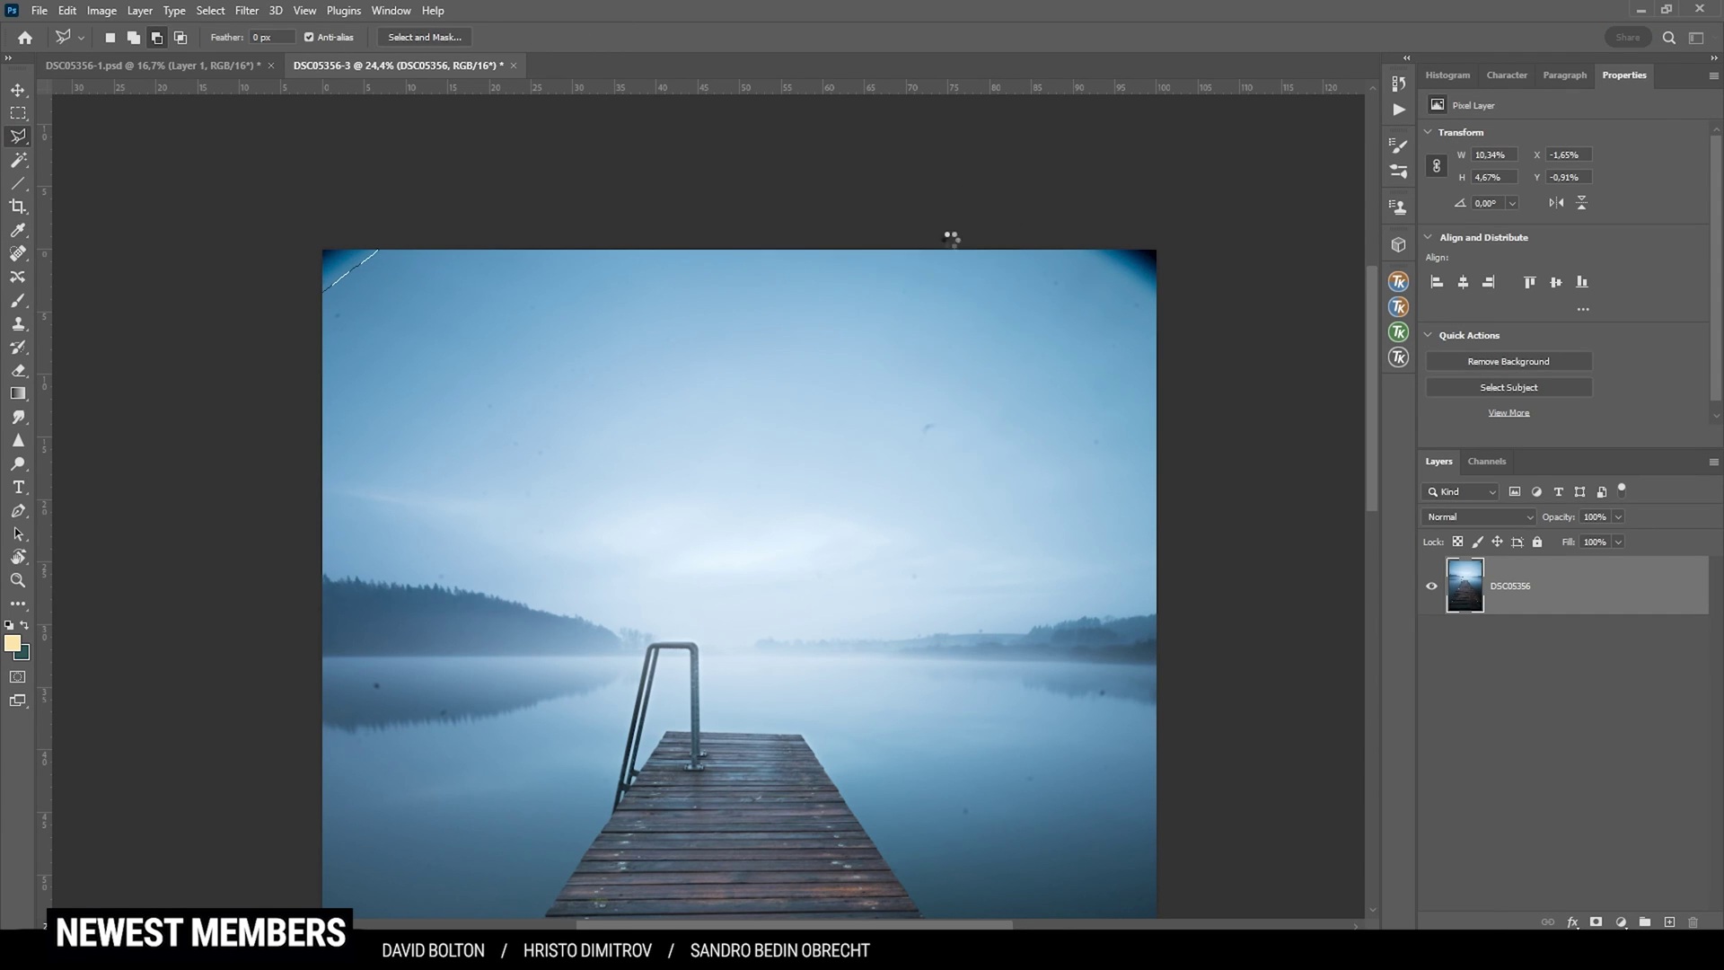
{"action": "key", "text": "ctrl+d"}
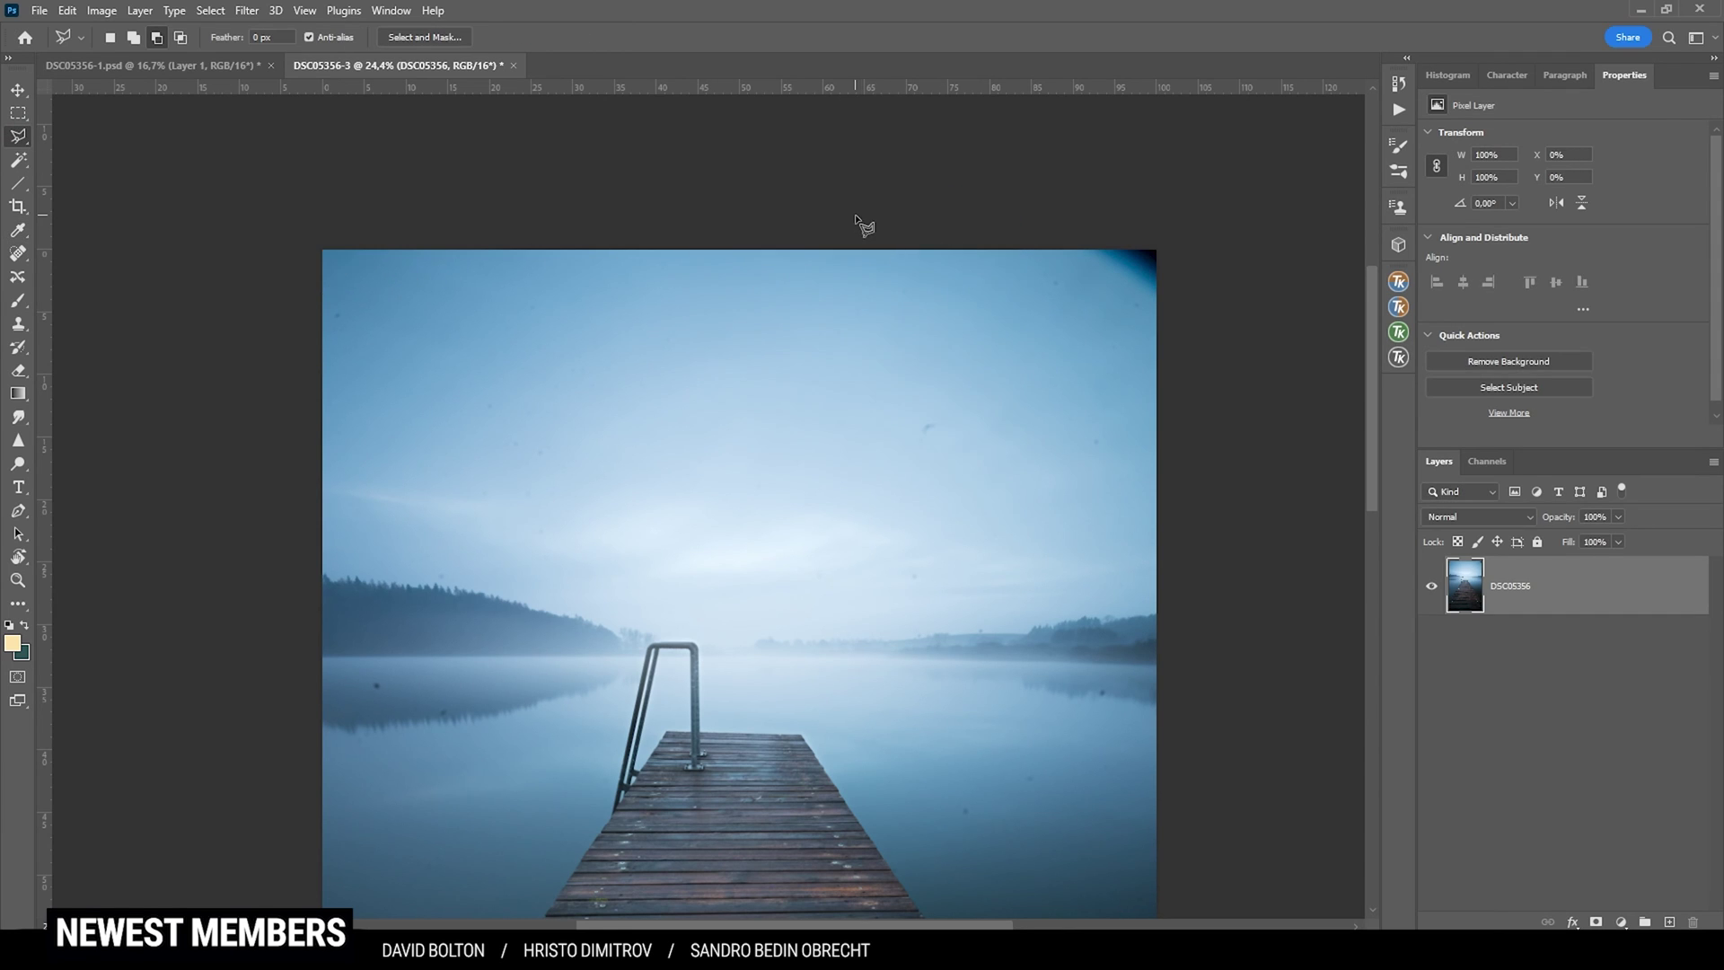
Select the top-right corner, Content-Aware Fill it with matching sky, and deselect.
{"action": "left_click", "coordinate": [1057, 243]}
{"action": "left_click", "coordinate": [1172, 312]}
{"action": "left_click", "coordinate": [1163, 238]}
{"action": "left_click", "coordinate": [1063, 248]}
{"action": "key", "text": "shift+F5"}
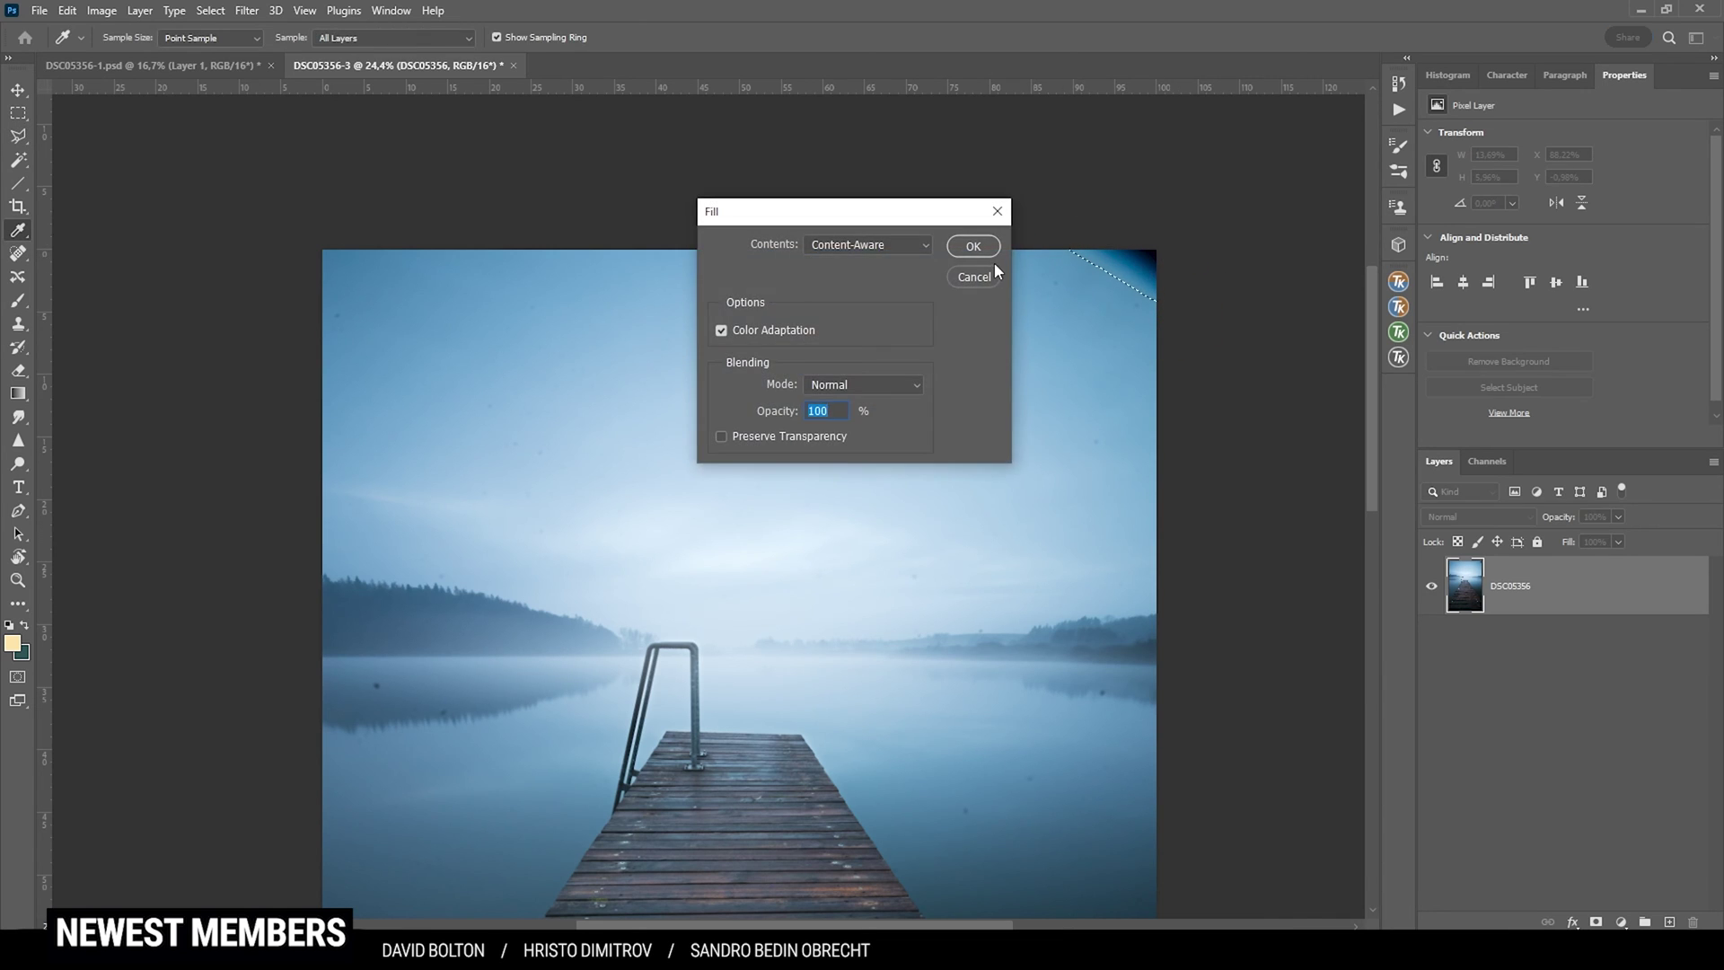
{"action": "left_click", "coordinate": [995, 246]}
{"action": "key", "text": "ctrl+d"}
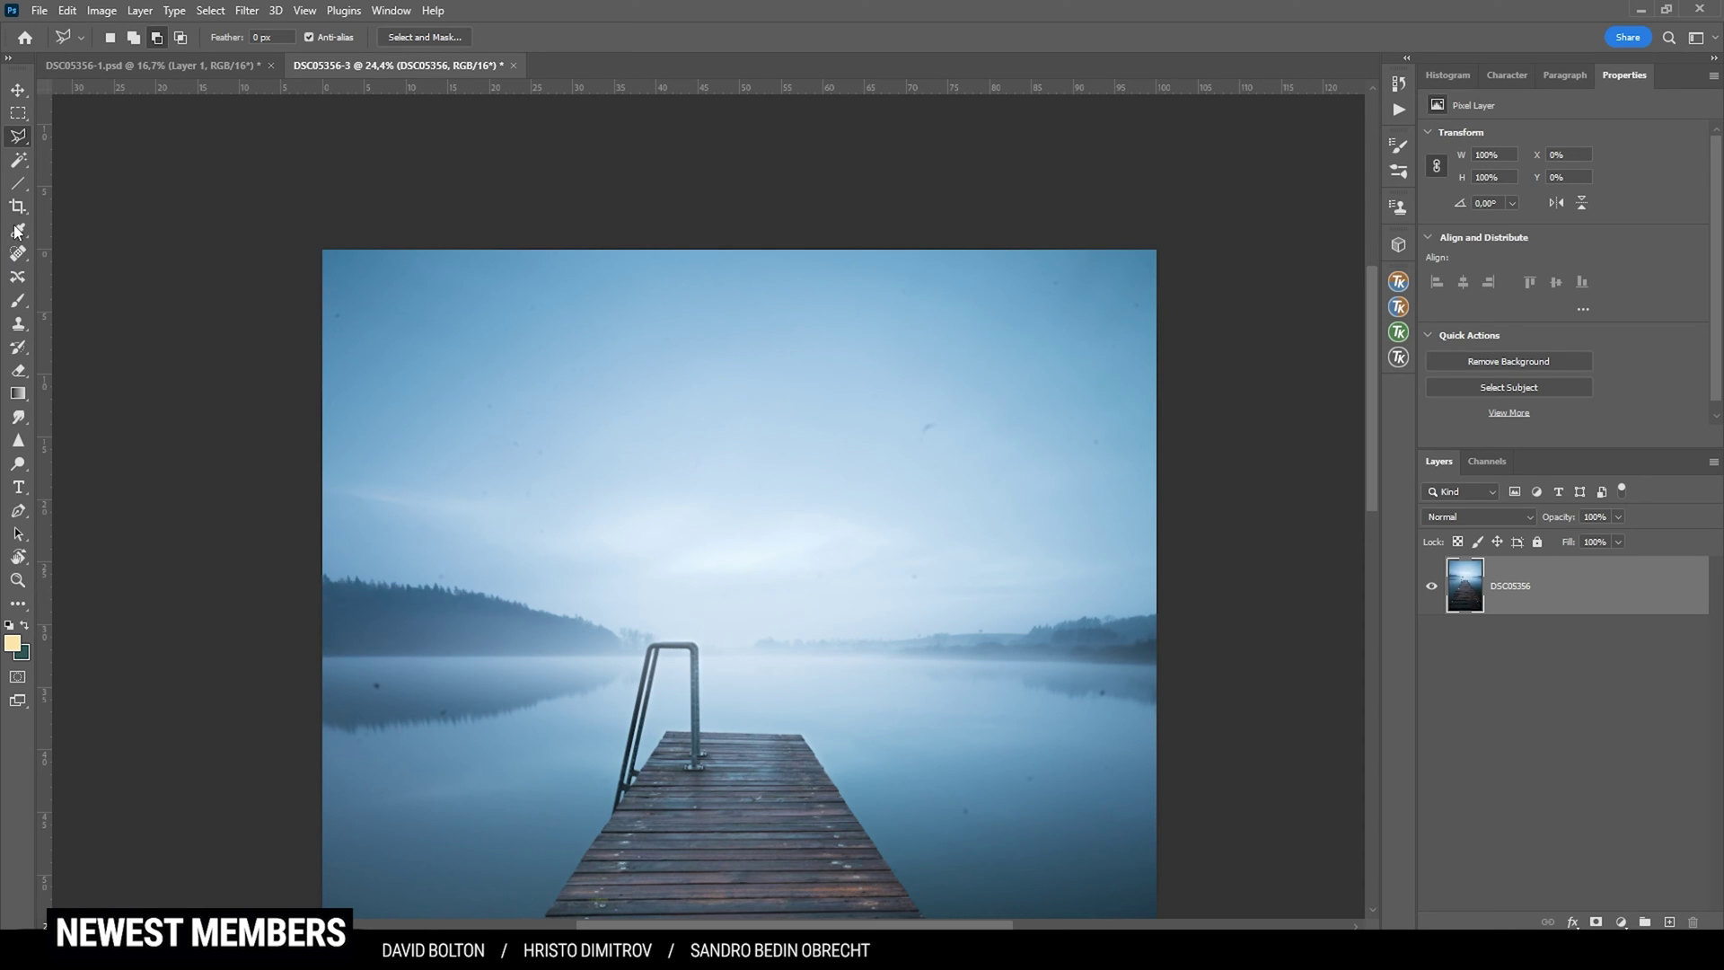
Heal the dust spots across the left and middle sky with an enlarged Spot Healing Brush.
{"action": "left_click", "coordinate": [18, 253]}
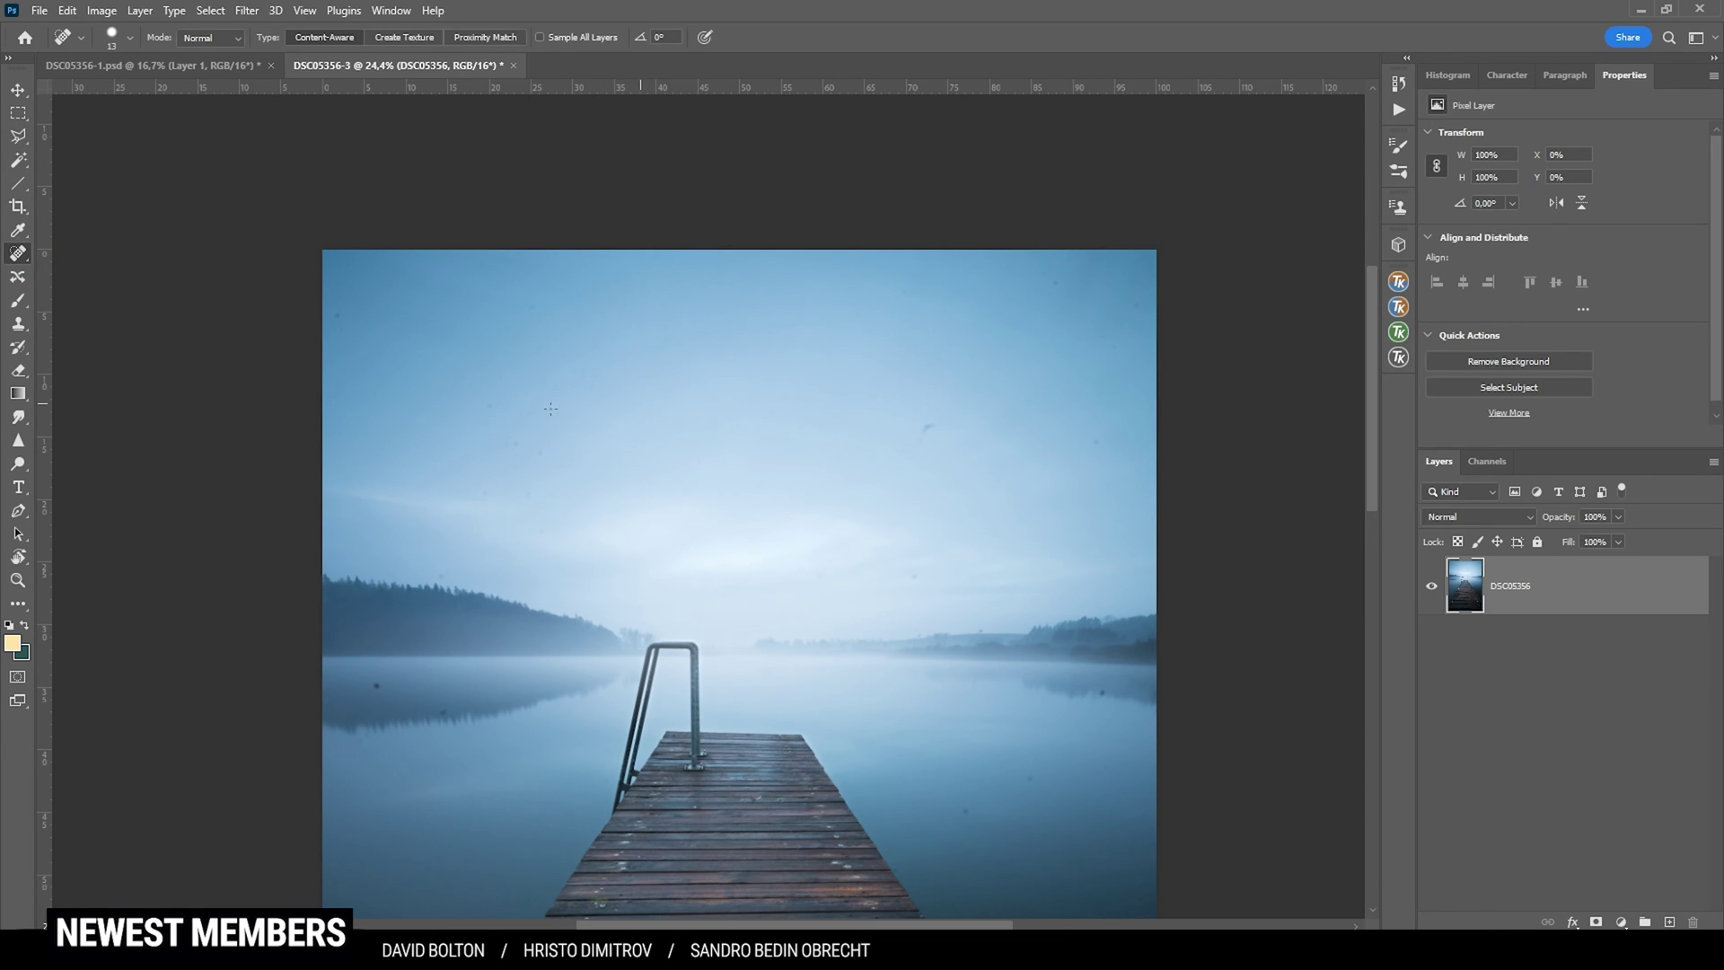
{"action": "scroll", "coordinate": [396, 321], "scroll_direction": "up", "scroll_amount": 3}
{"action": "left_click", "coordinate": [219, 314]}
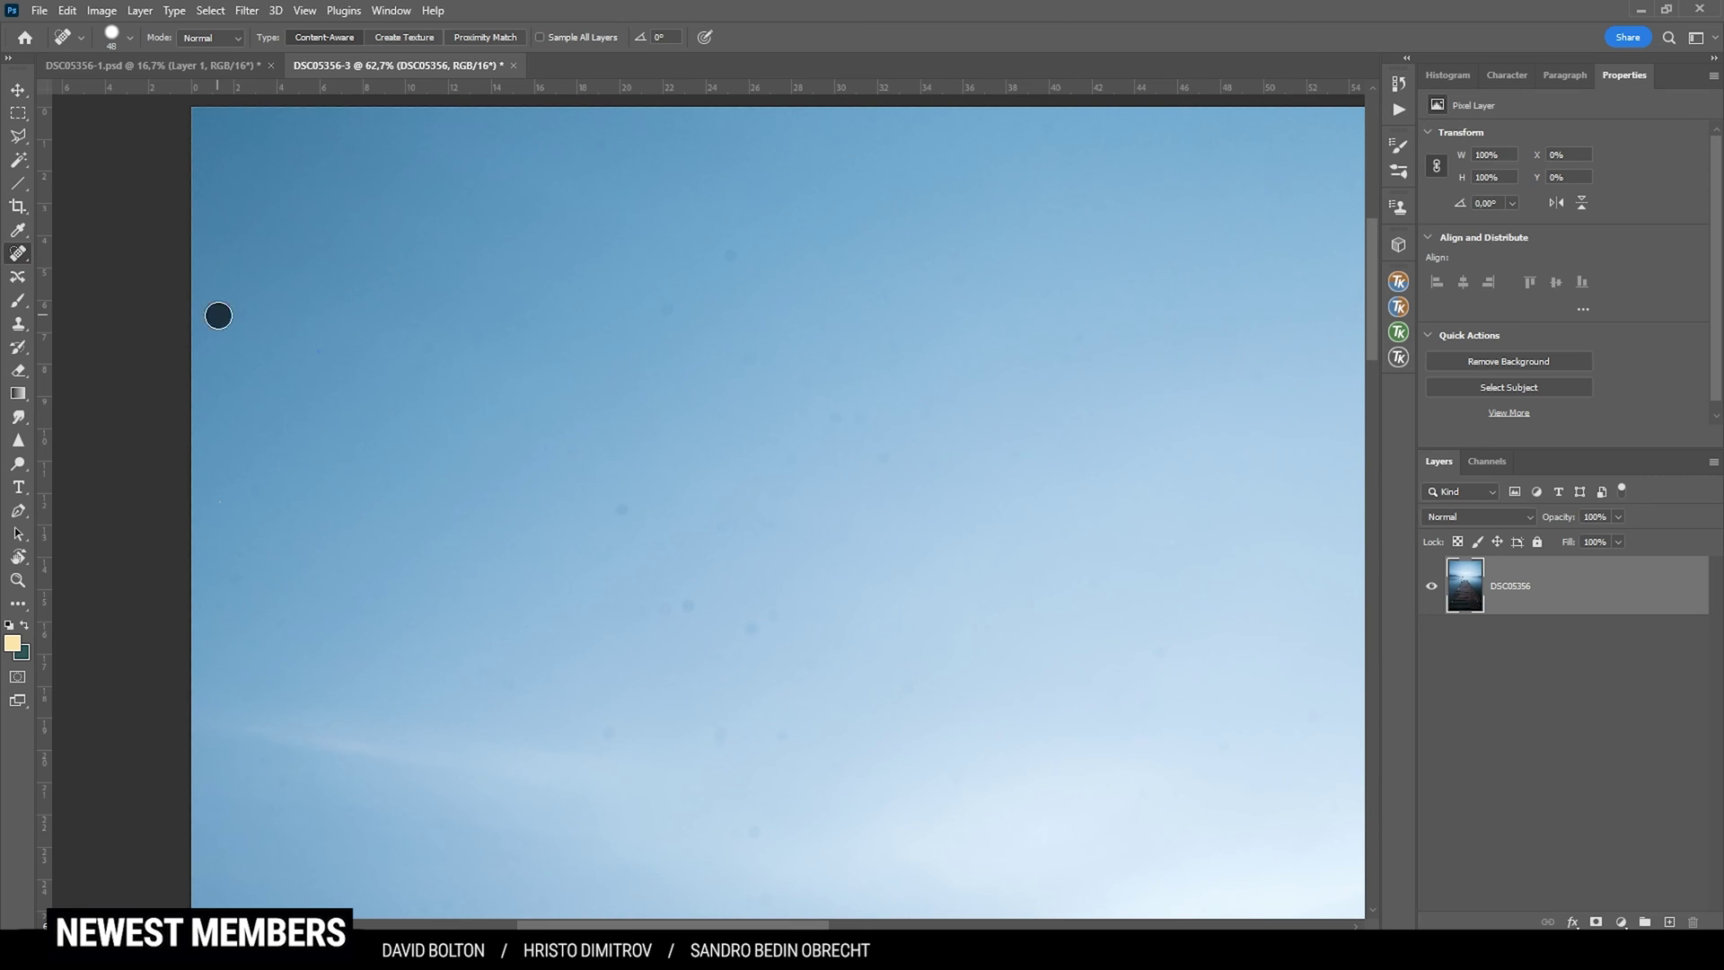
{"action": "key", "text": "bracketright"}
{"action": "key", "text": "bracketright"}
{"action": "key", "text": "bracketright"}
{"action": "left_click", "coordinate": [468, 321]}
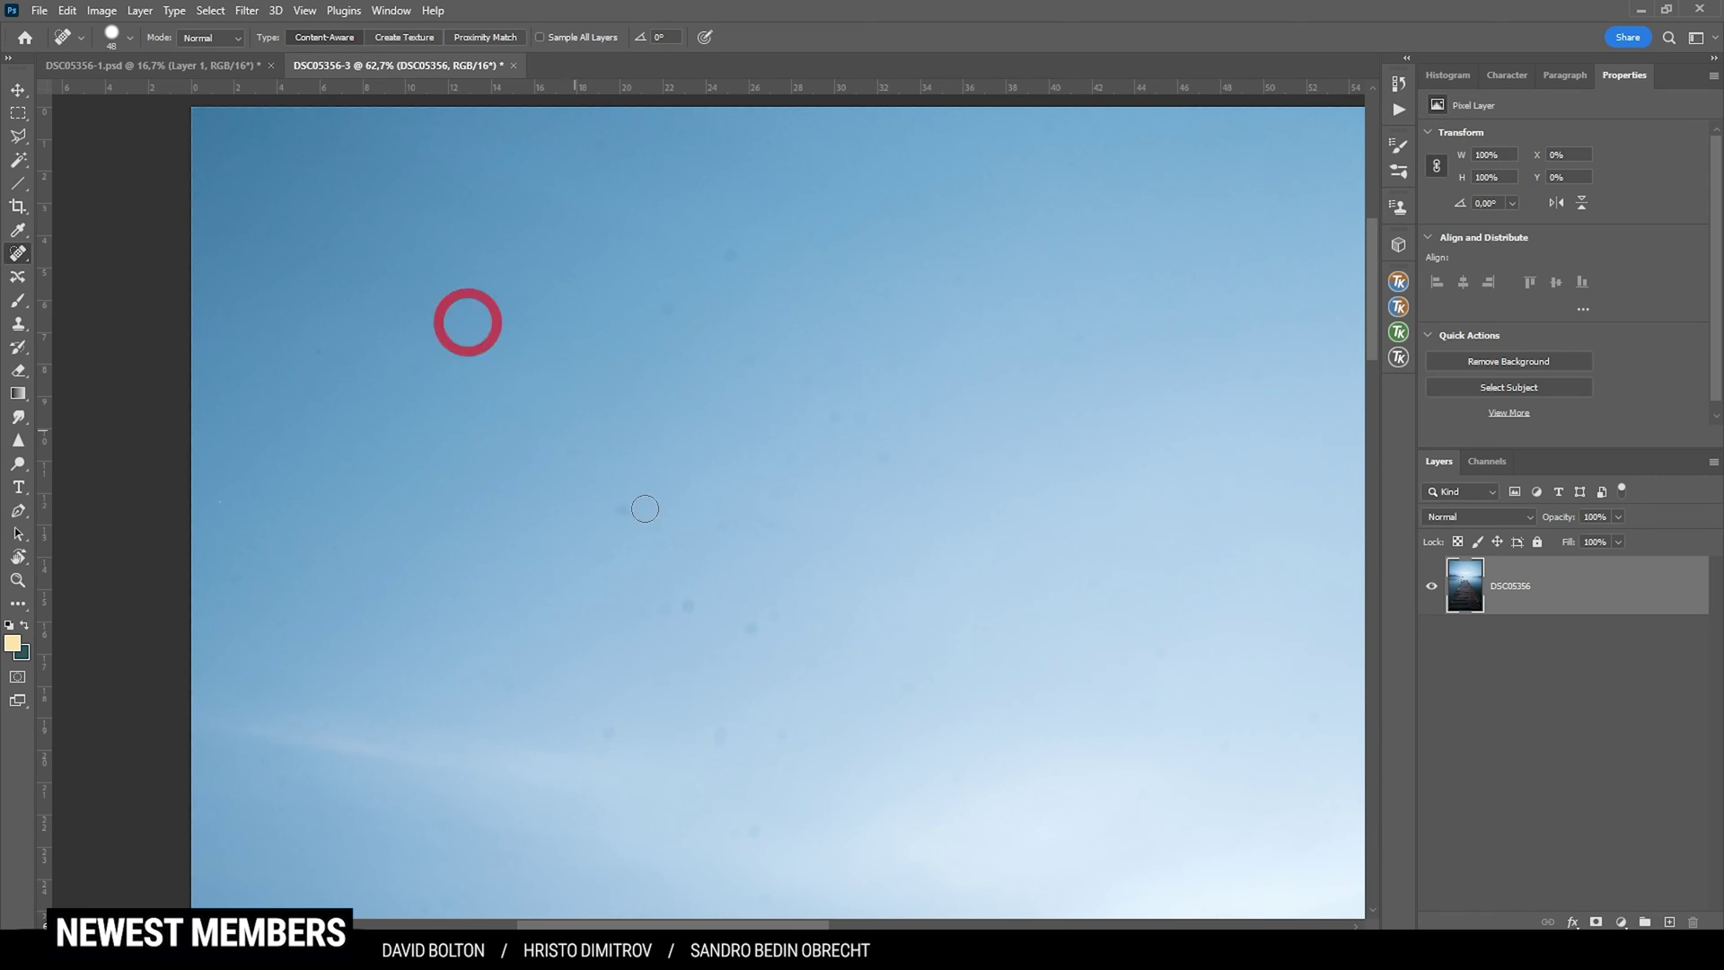
{"action": "left_click", "coordinate": [682, 602]}
{"action": "scroll", "coordinate": [835, 489], "scroll_direction": "down", "scroll_amount": 2}
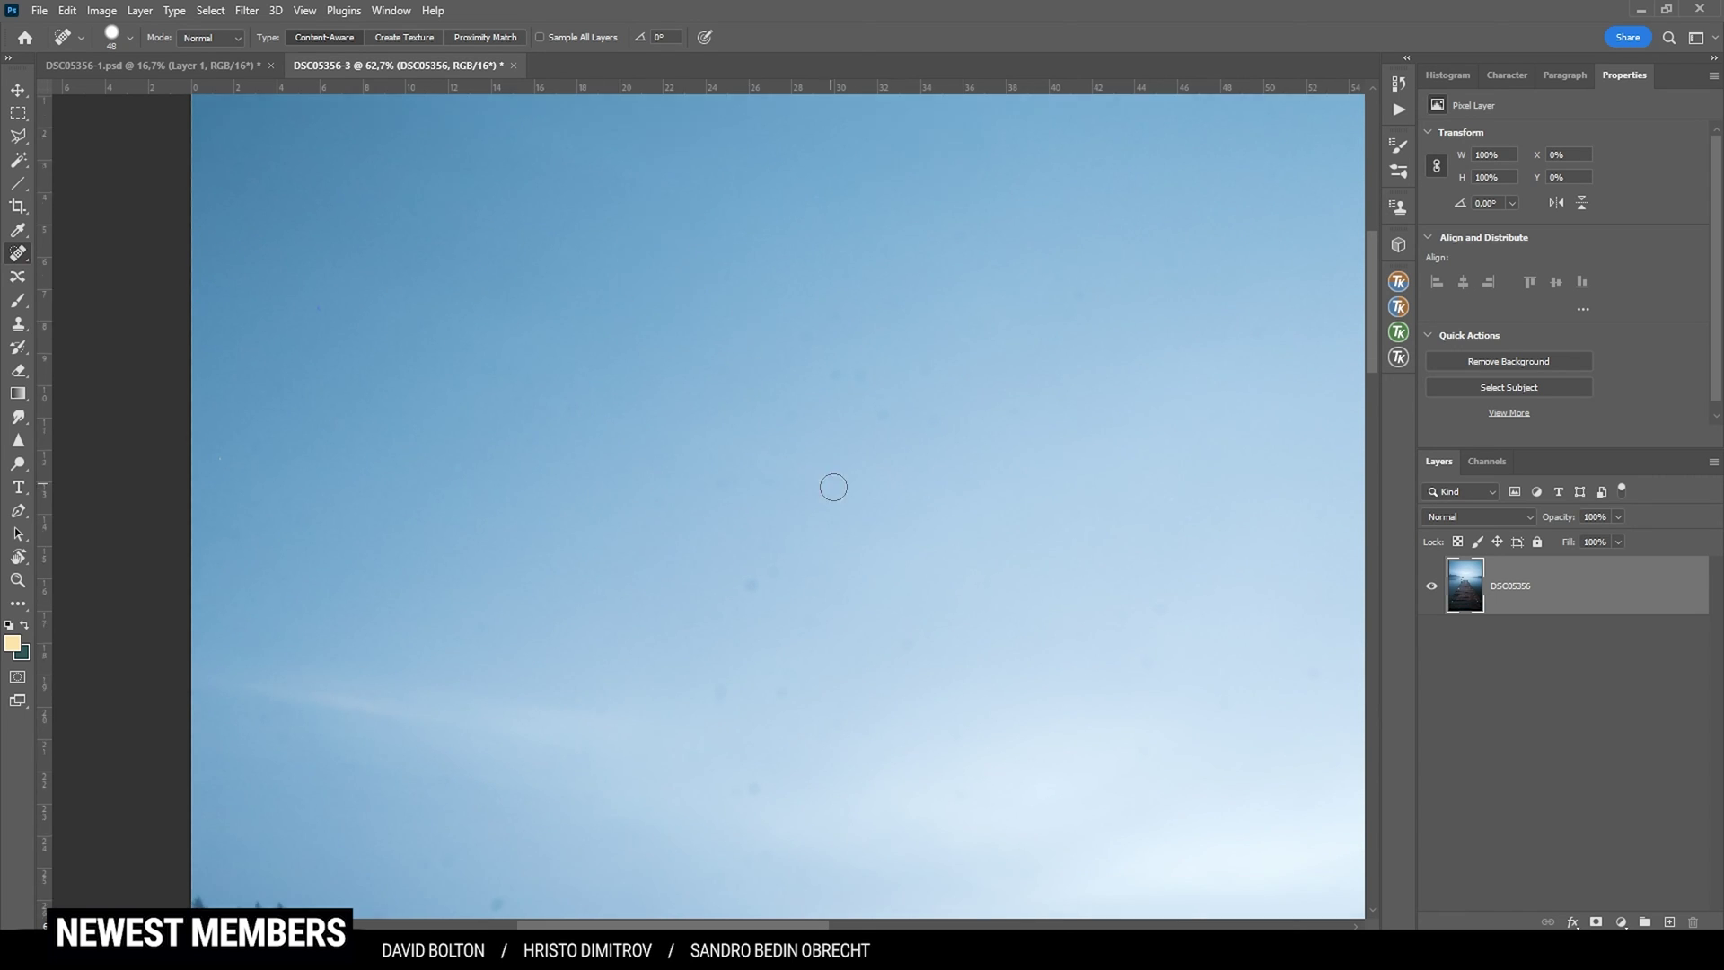
{"action": "left_click", "coordinate": [804, 339]}
{"action": "left_click", "coordinate": [841, 379]}
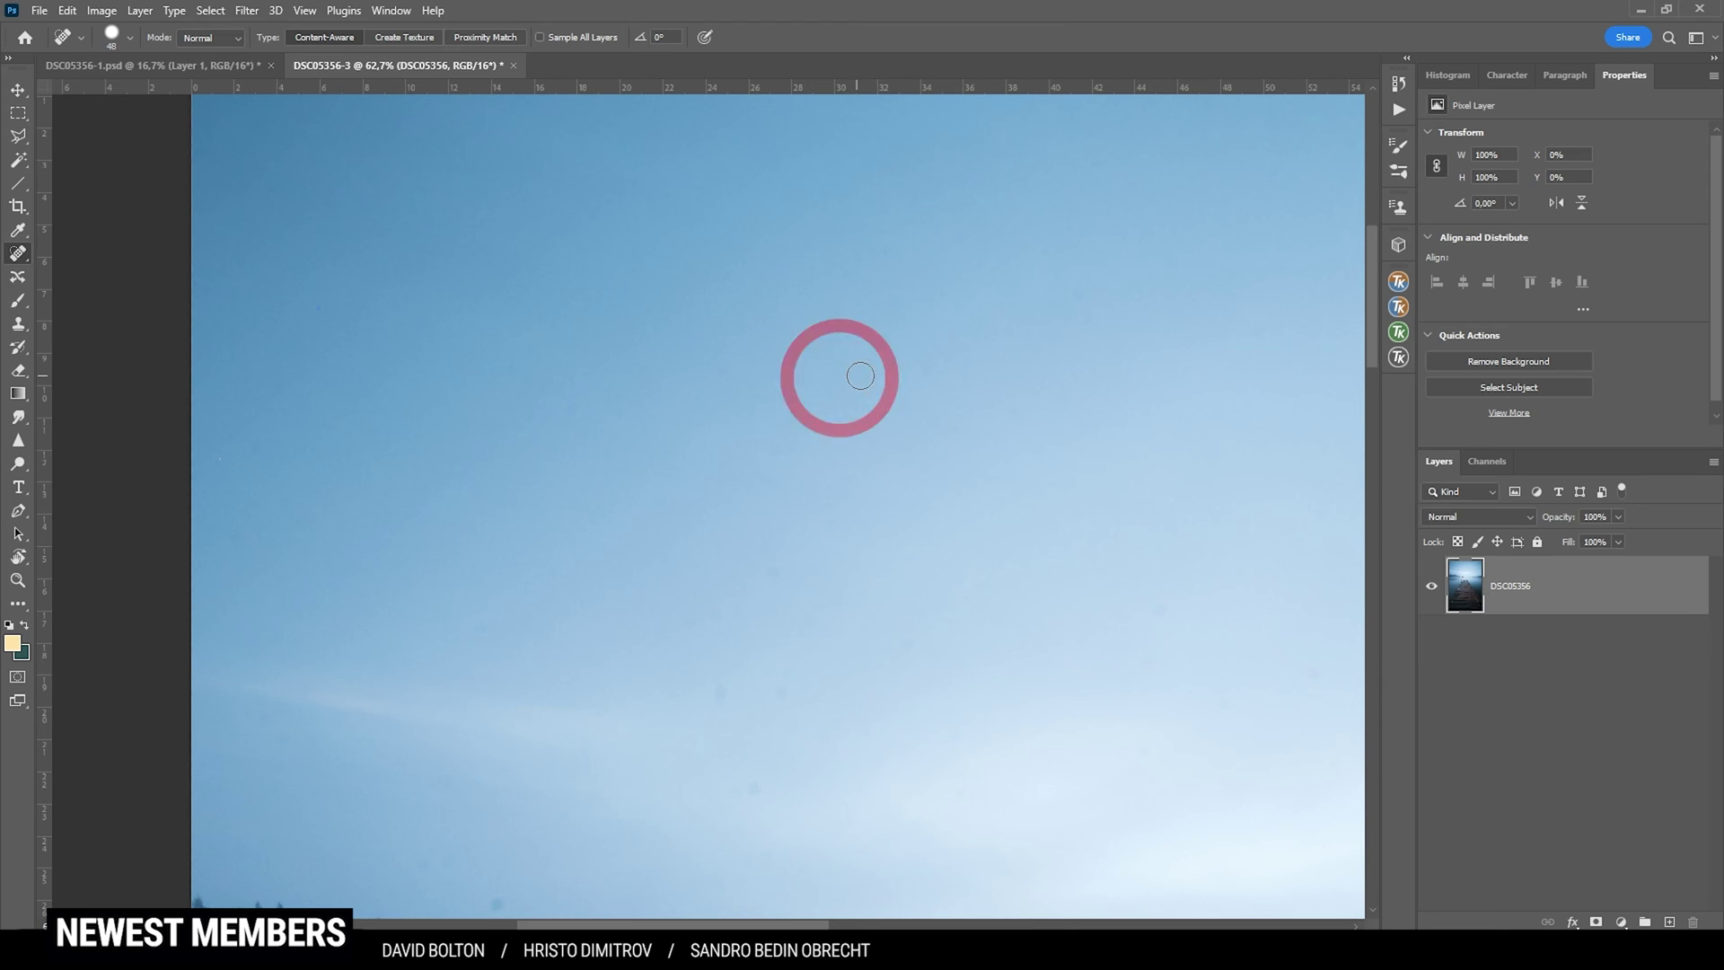
{"action": "left_click", "coordinate": [873, 400]}
Heal the remaining spots in the upper and right sky, then review the whole photo.
{"action": "scroll", "coordinate": [831, 314], "scroll_direction": "up", "scroll_amount": 2}
{"action": "scroll", "coordinate": [839, 386], "scroll_direction": "up", "scroll_amount": 1}
{"action": "scroll", "coordinate": [840, 386], "scroll_direction": "right", "scroll_amount": 5}
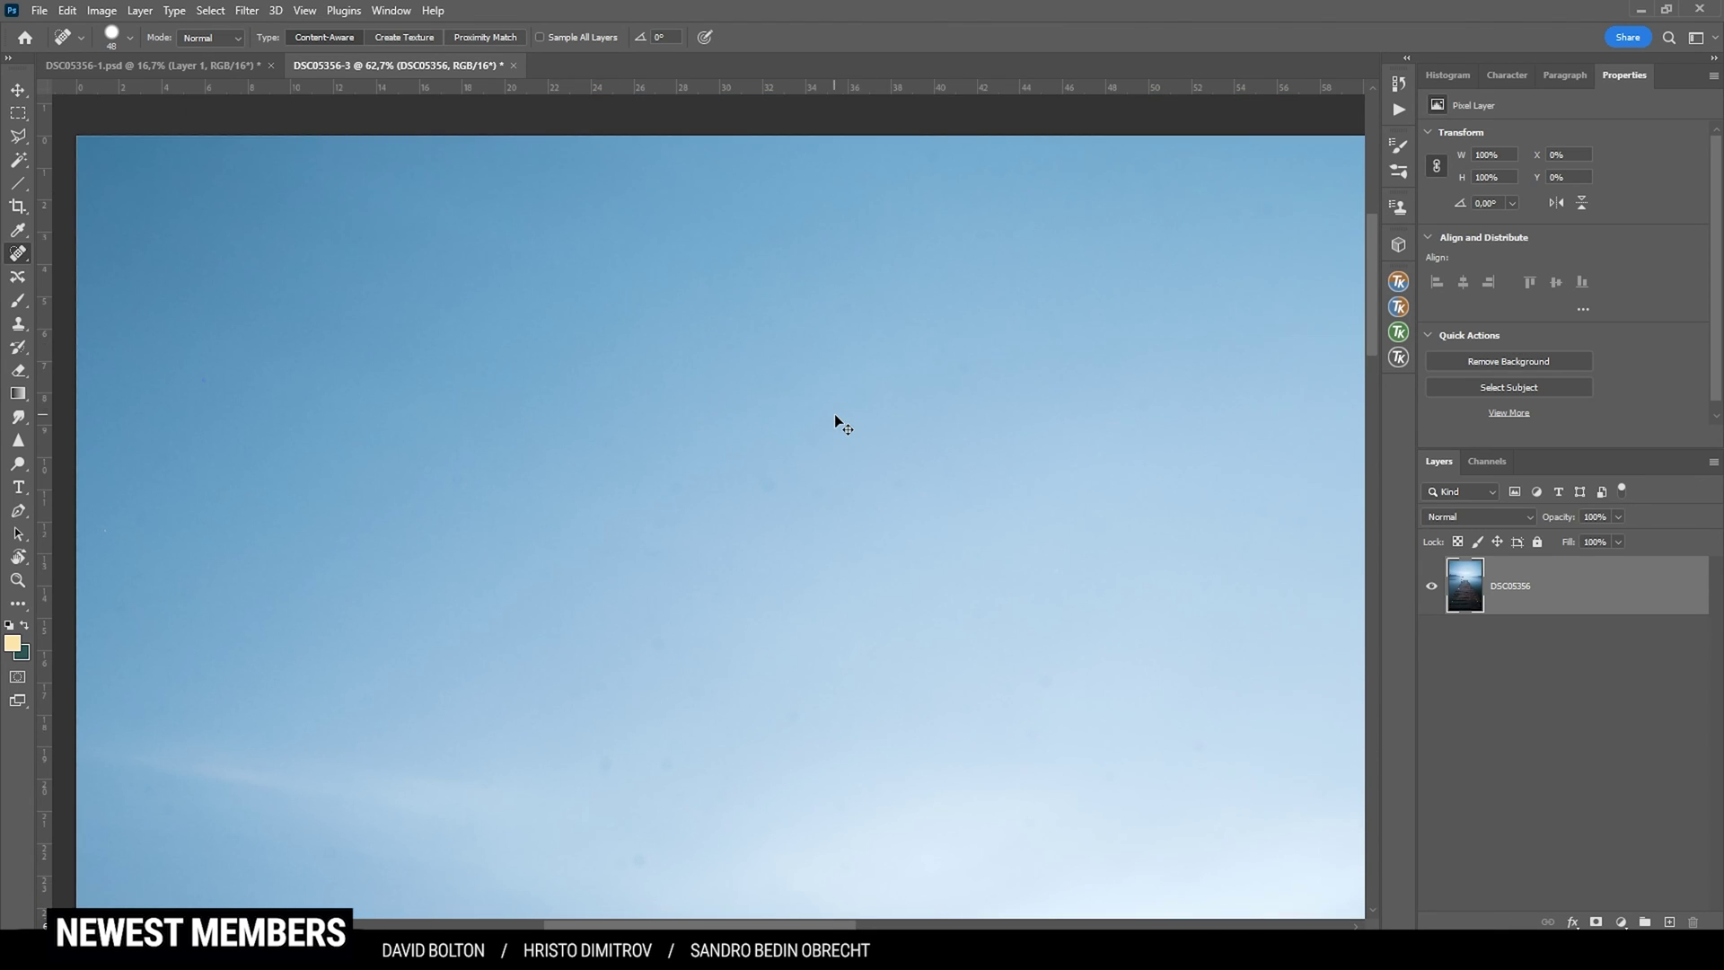
{"action": "left_click", "coordinate": [773, 159]}
{"action": "scroll", "coordinate": [955, 469], "scroll_direction": "right", "scroll_amount": 6}
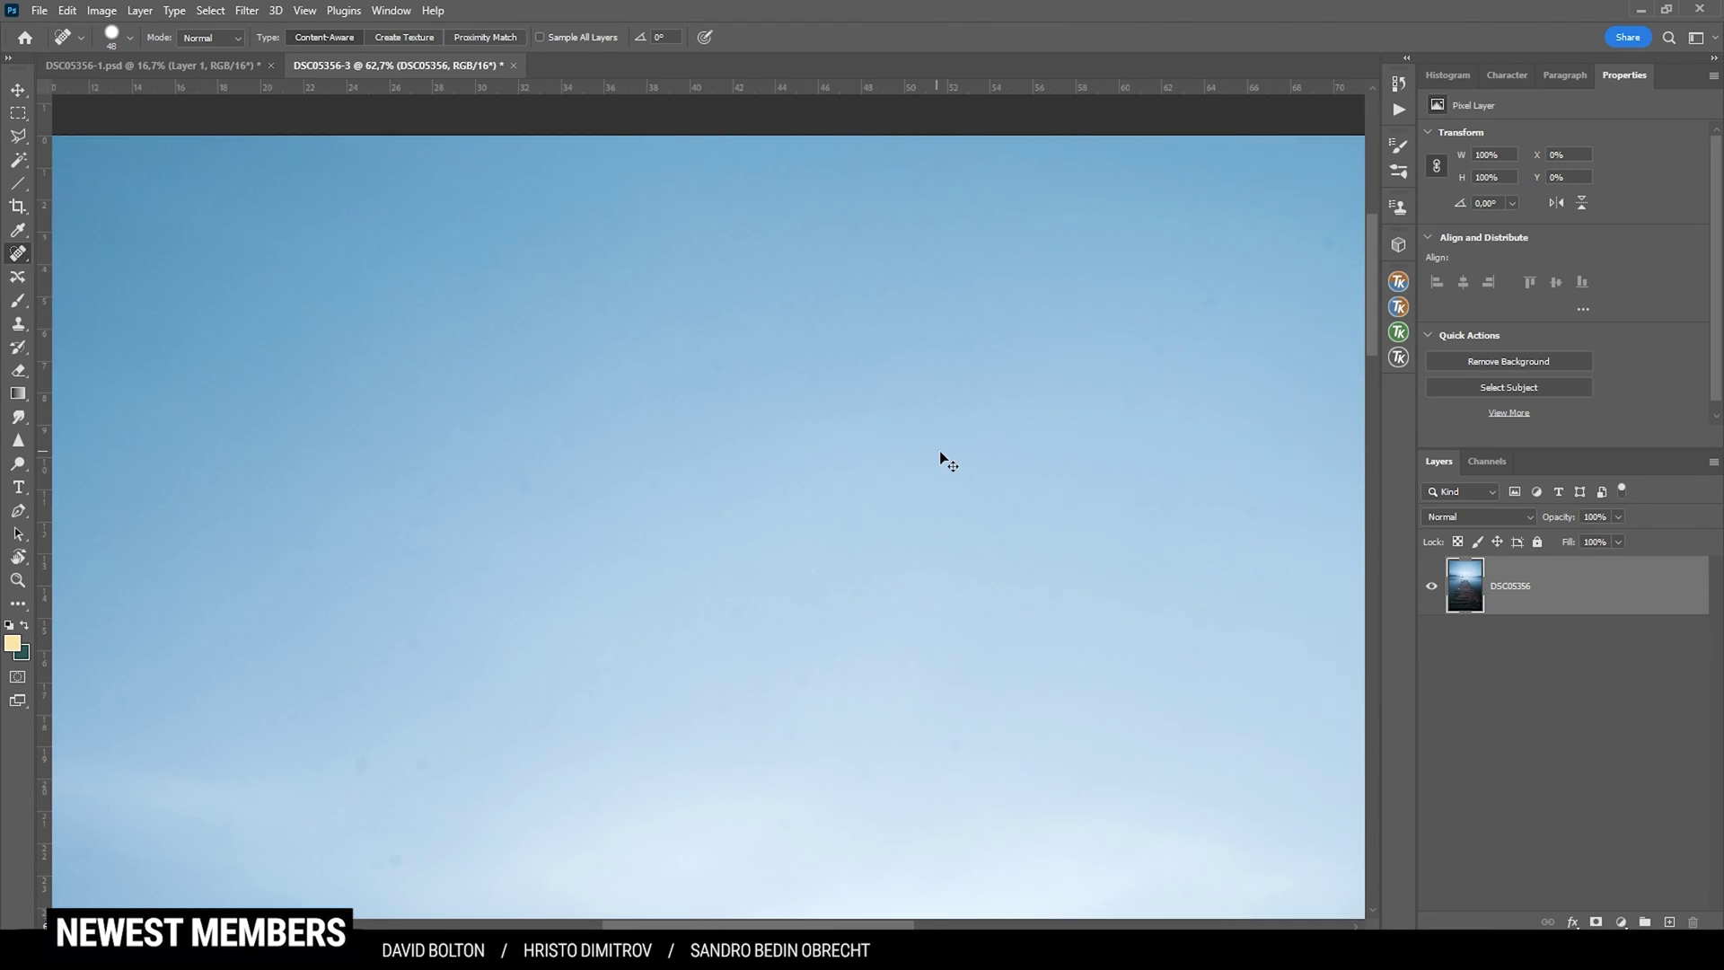
{"action": "left_click", "coordinate": [1081, 242]}
{"action": "scroll", "coordinate": [1081, 611], "scroll_direction": "down", "scroll_amount": 1}
{"action": "scroll", "coordinate": [1081, 612], "scroll_direction": "right", "scroll_amount": 7}
{"action": "scroll", "coordinate": [1014, 717], "scroll_direction": "down", "scroll_amount": 10}
{"action": "scroll", "coordinate": [1014, 717], "scroll_direction": "left", "scroll_amount": 15}
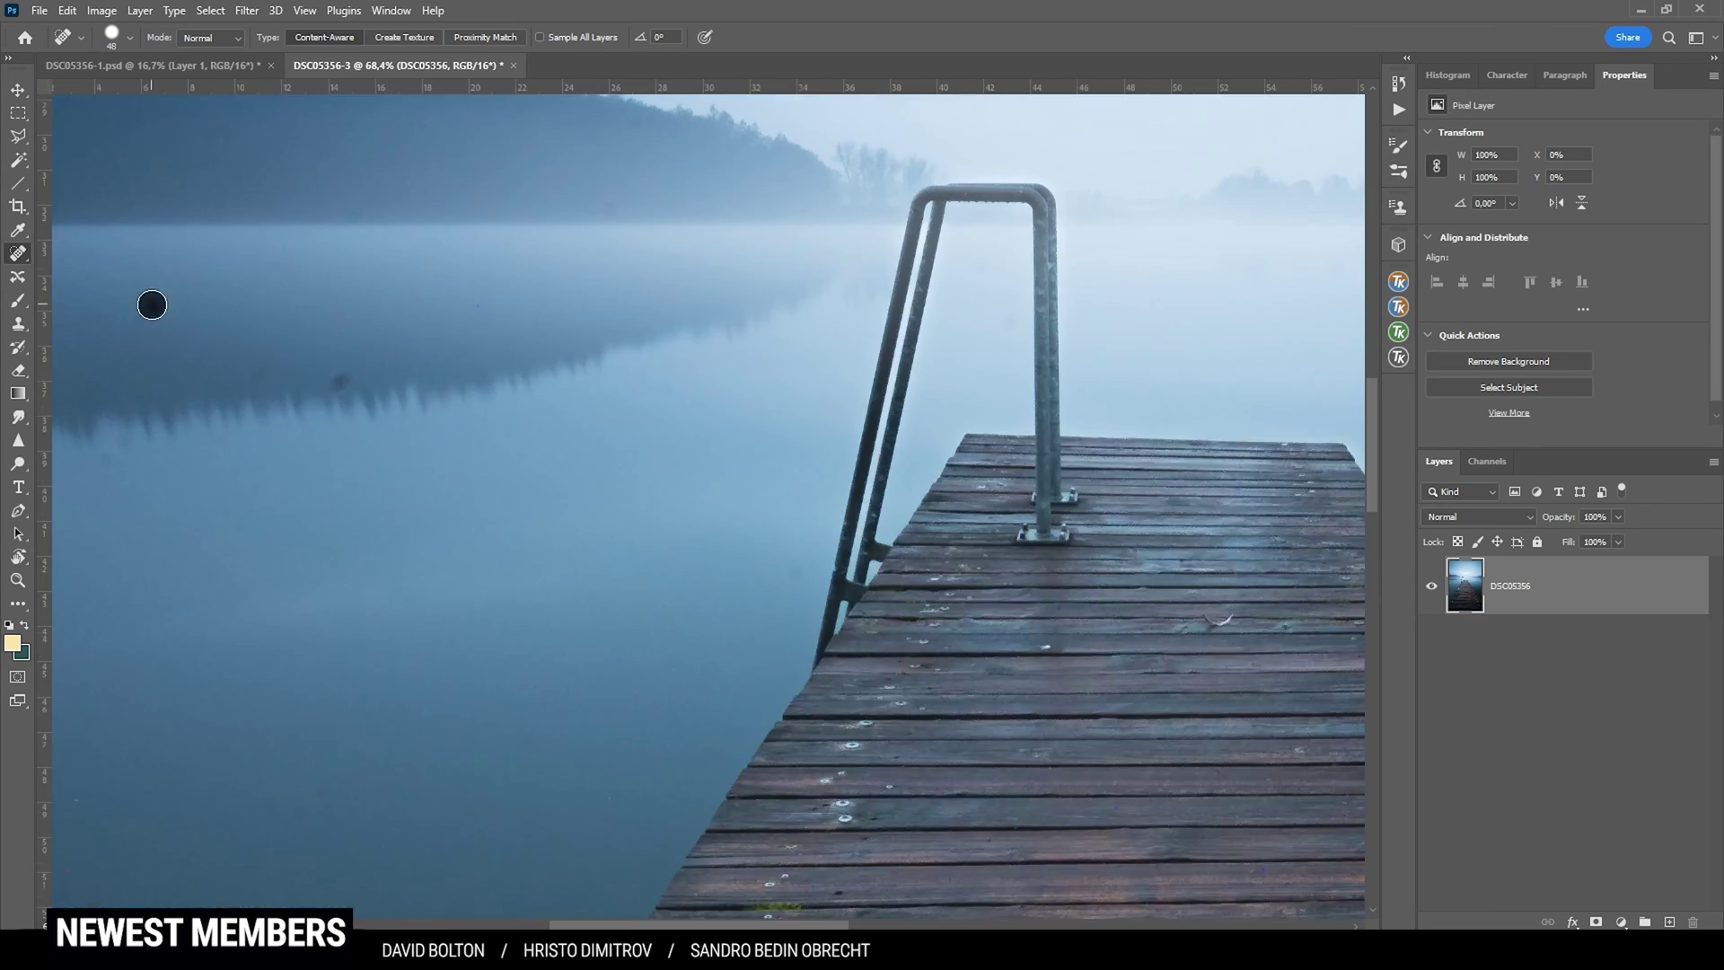
{"action": "scroll", "coordinate": [1059, 234], "scroll_direction": "up", "scroll_amount": 10}
{"action": "scroll", "coordinate": [1023, 489], "scroll_direction": "up", "scroll_amount": 5}
{"action": "scroll", "coordinate": [931, 596], "scroll_direction": "down", "scroll_amount": 4}
{"action": "scroll", "coordinate": [931, 596], "scroll_direction": "right", "scroll_amount": 1}
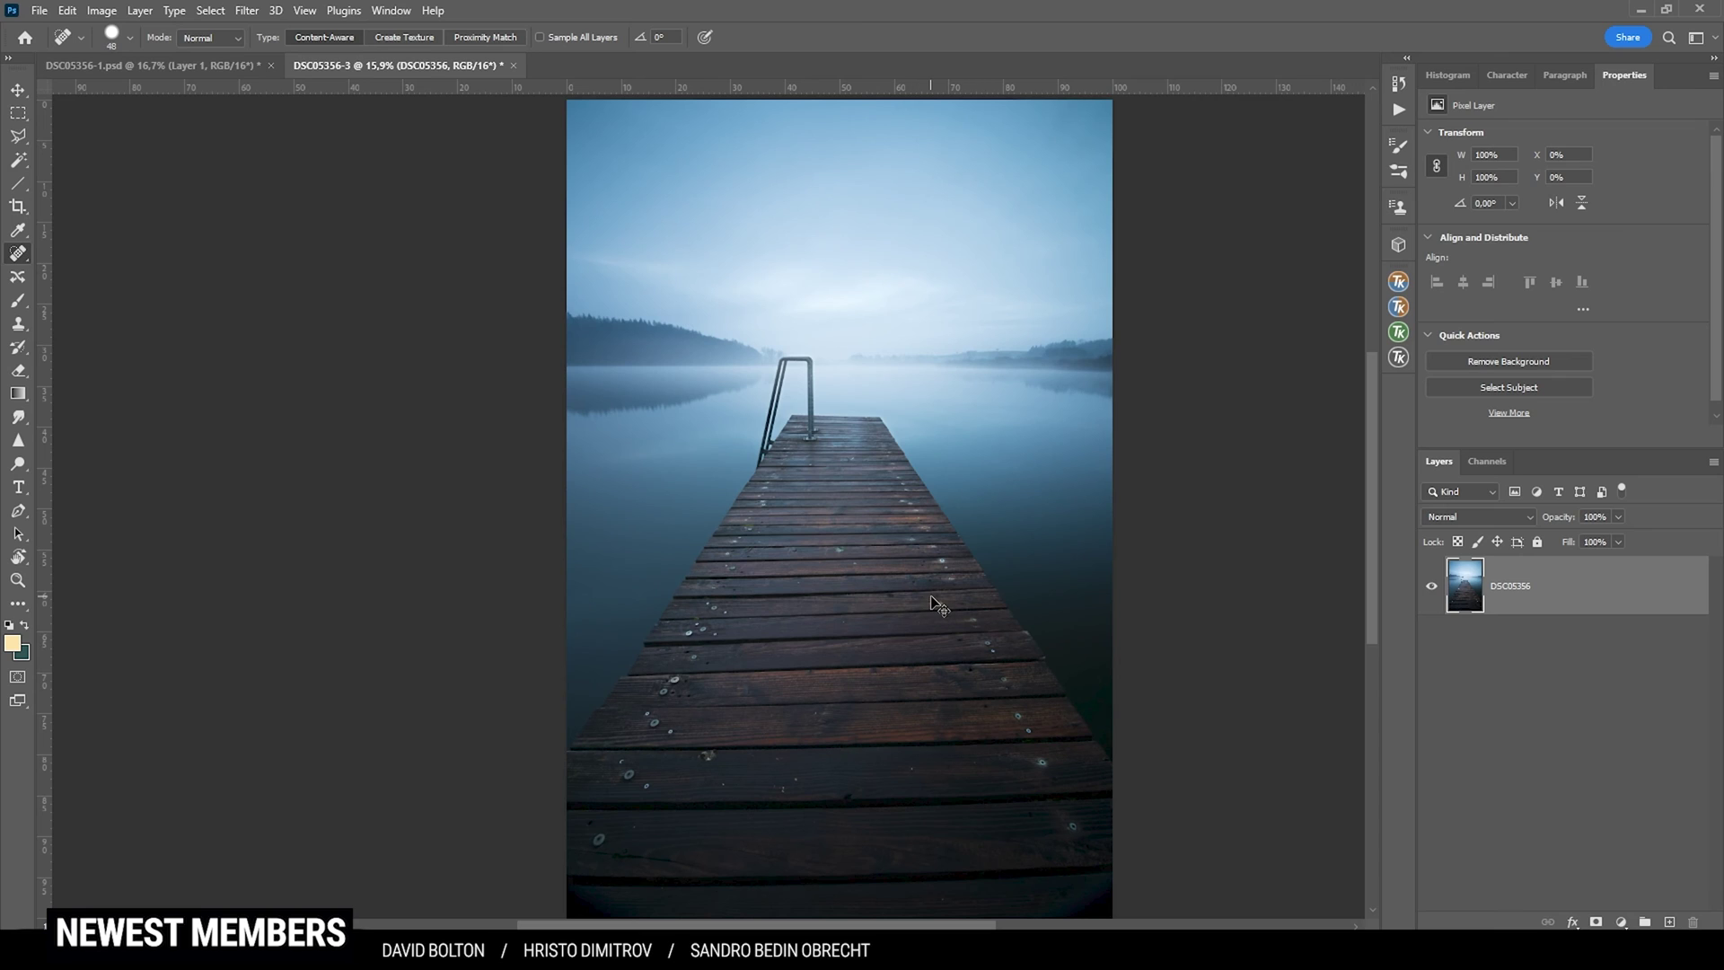
{"action": "scroll", "coordinate": [931, 596], "scroll_direction": "right", "scroll_amount": 3}
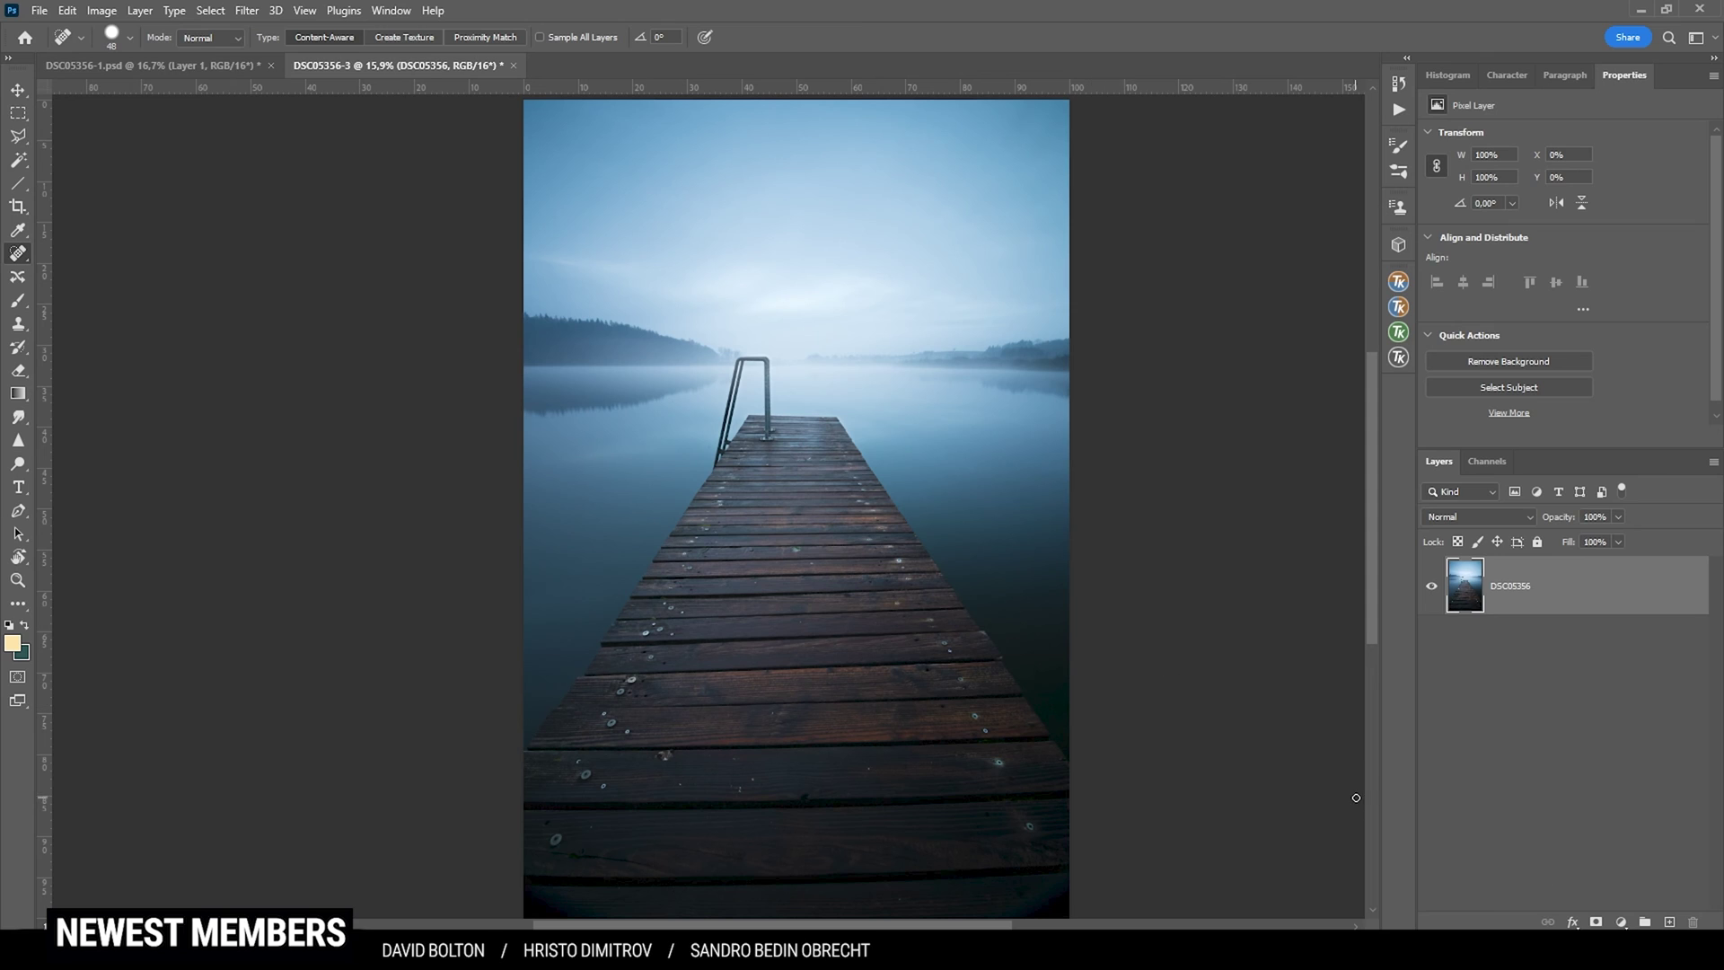
Add a Curves layer with the shadows pulled slightly down and the highlights slightly lifted.
{"action": "left_click", "coordinate": [1621, 923]}
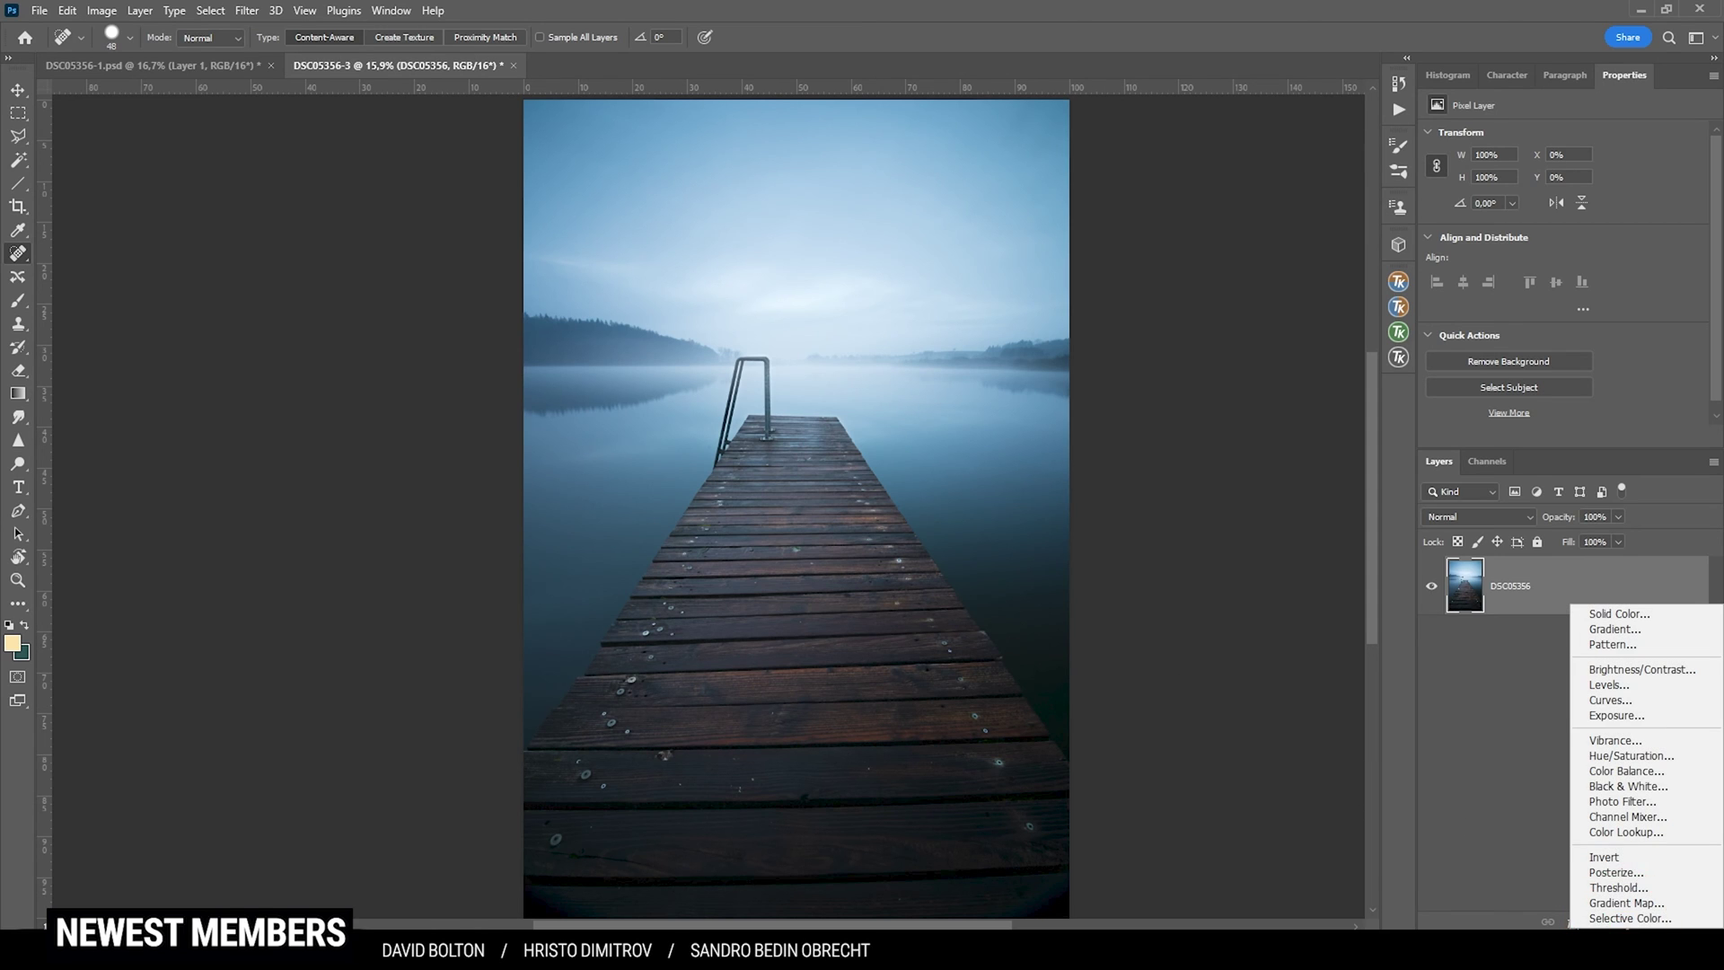
{"action": "left_click", "coordinate": [1662, 701]}
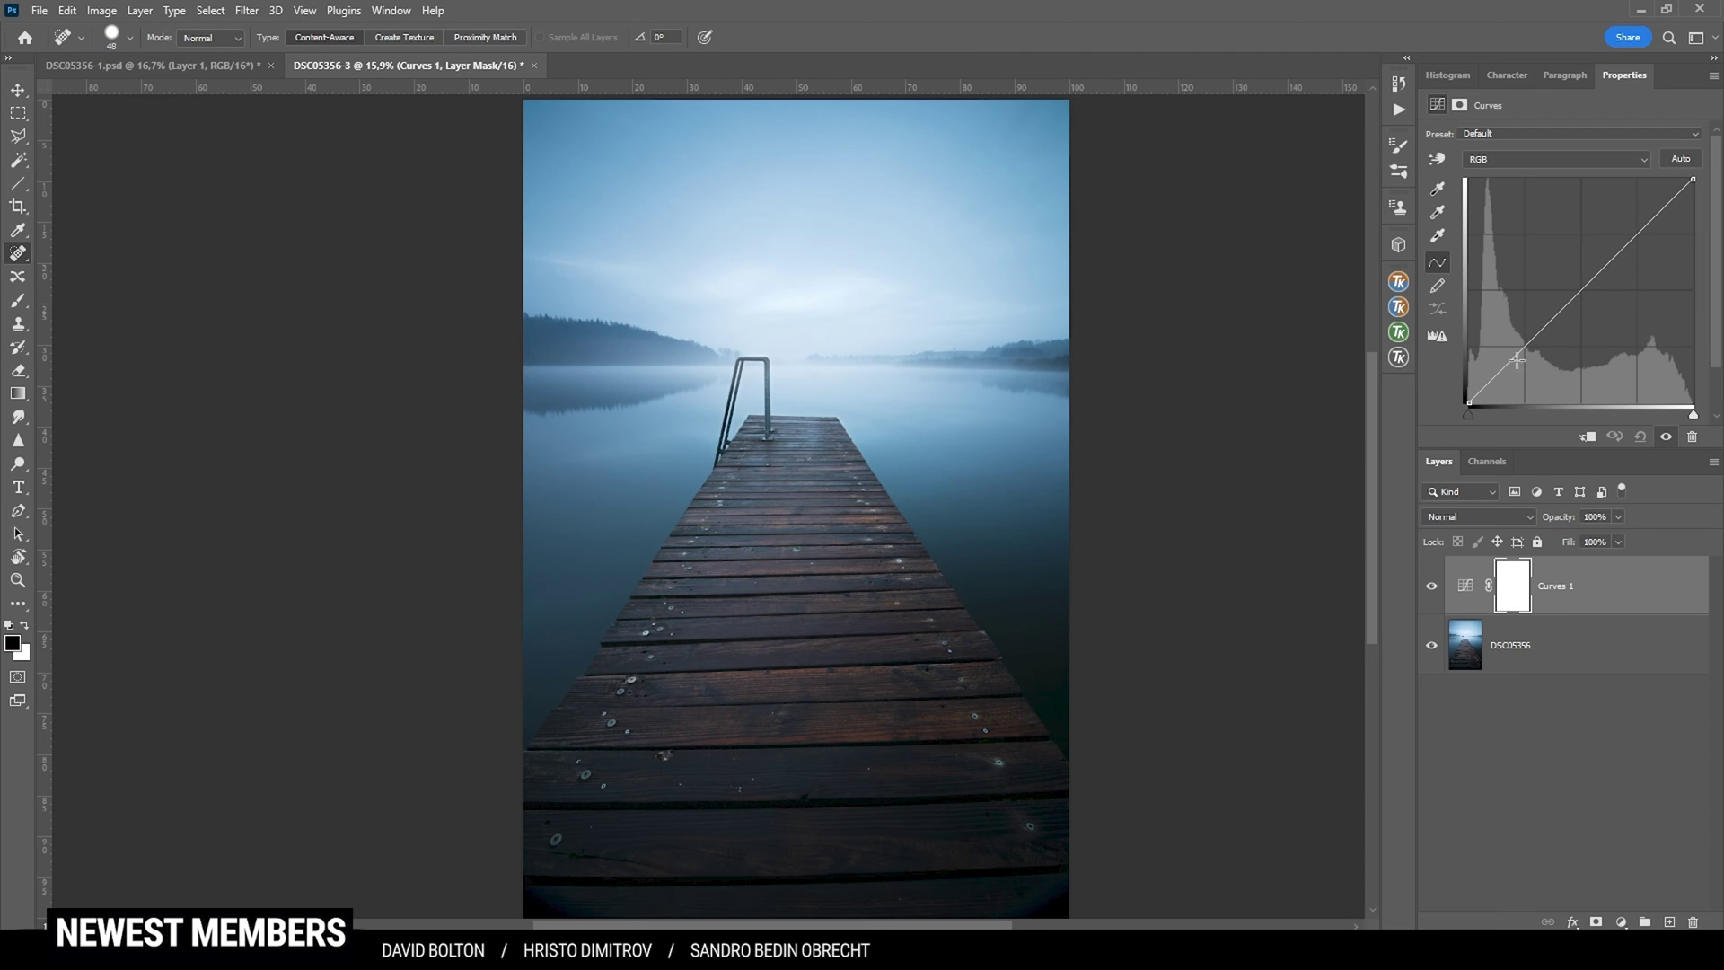
{"action": "left_click", "coordinate": [1524, 344]}
{"action": "left_click_drag", "start_coordinate": [1525, 345], "coordinate": [1527, 352]}
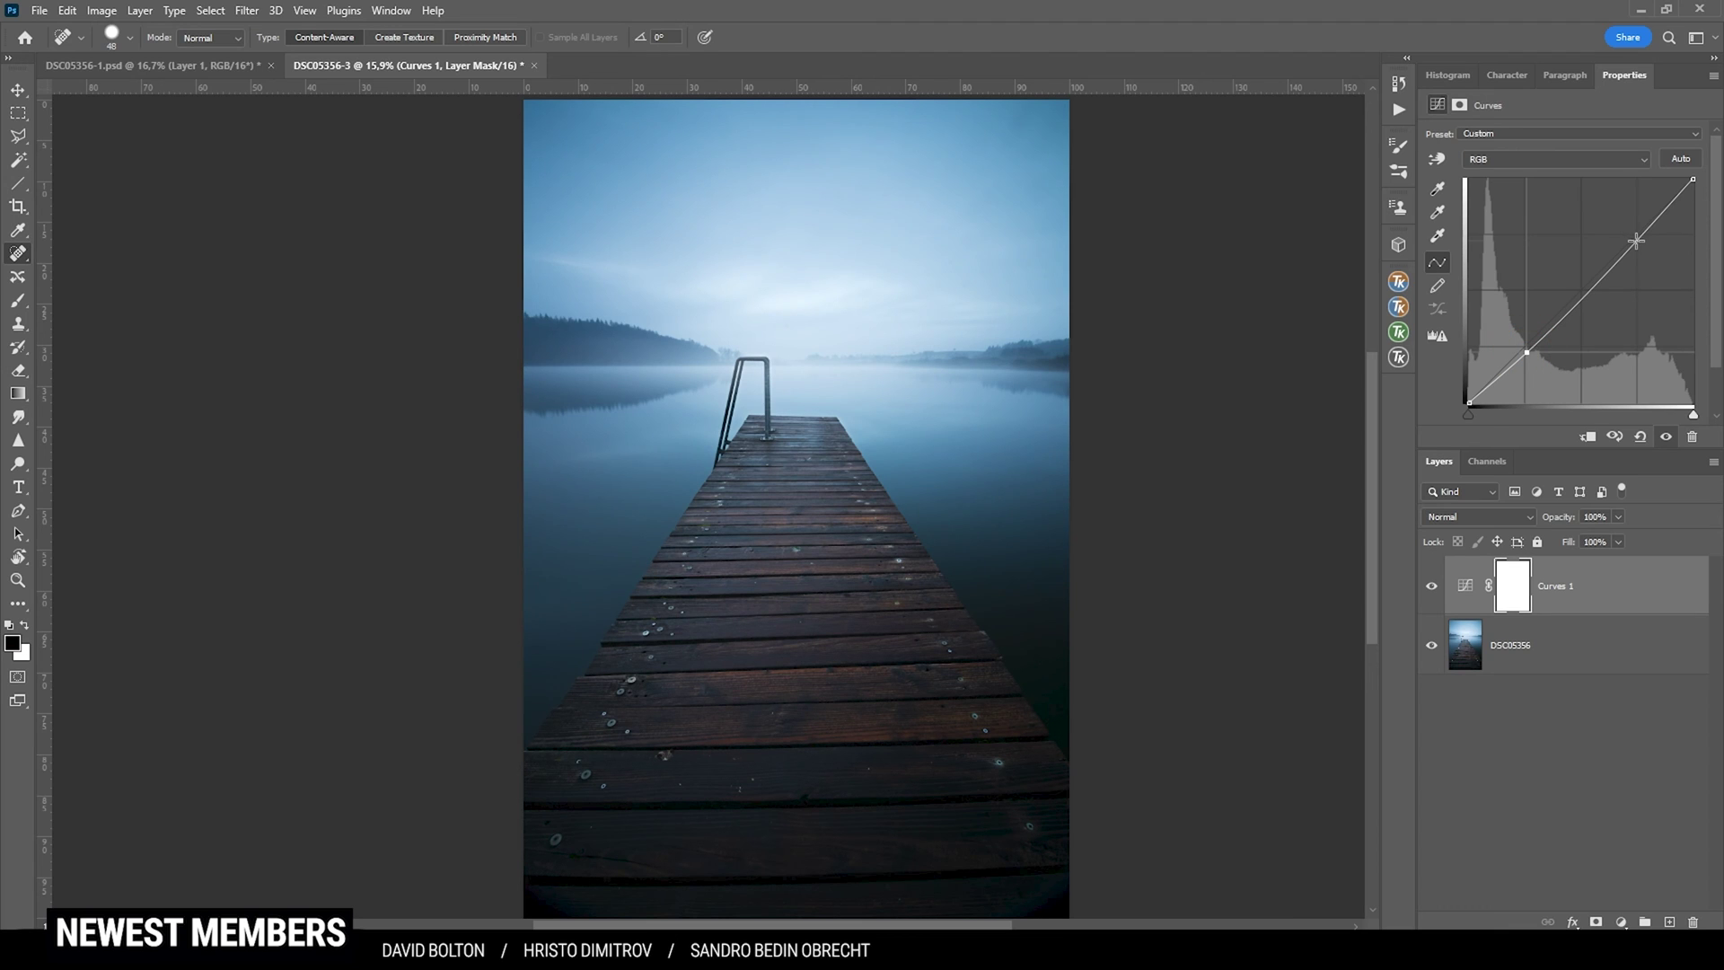
{"action": "left_click_drag", "start_coordinate": [1636, 241], "coordinate": [1634, 234]}
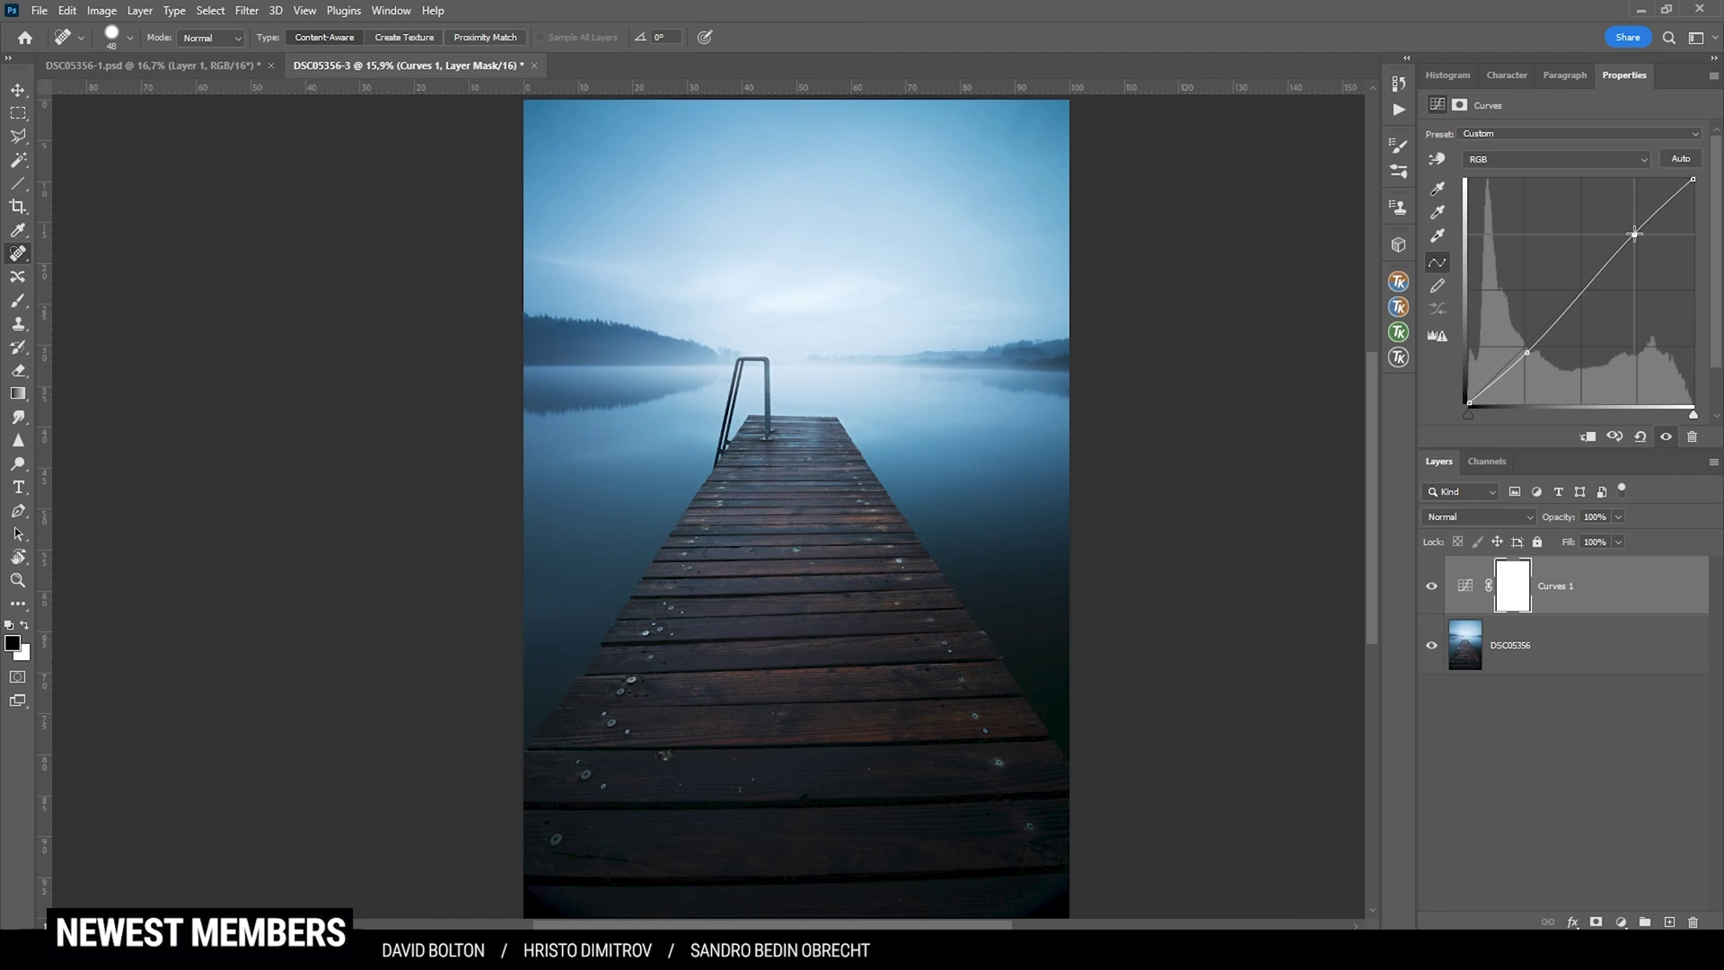
{"action": "left_click", "coordinate": [1434, 587]}
{"action": "left_click", "coordinate": [1434, 587]}
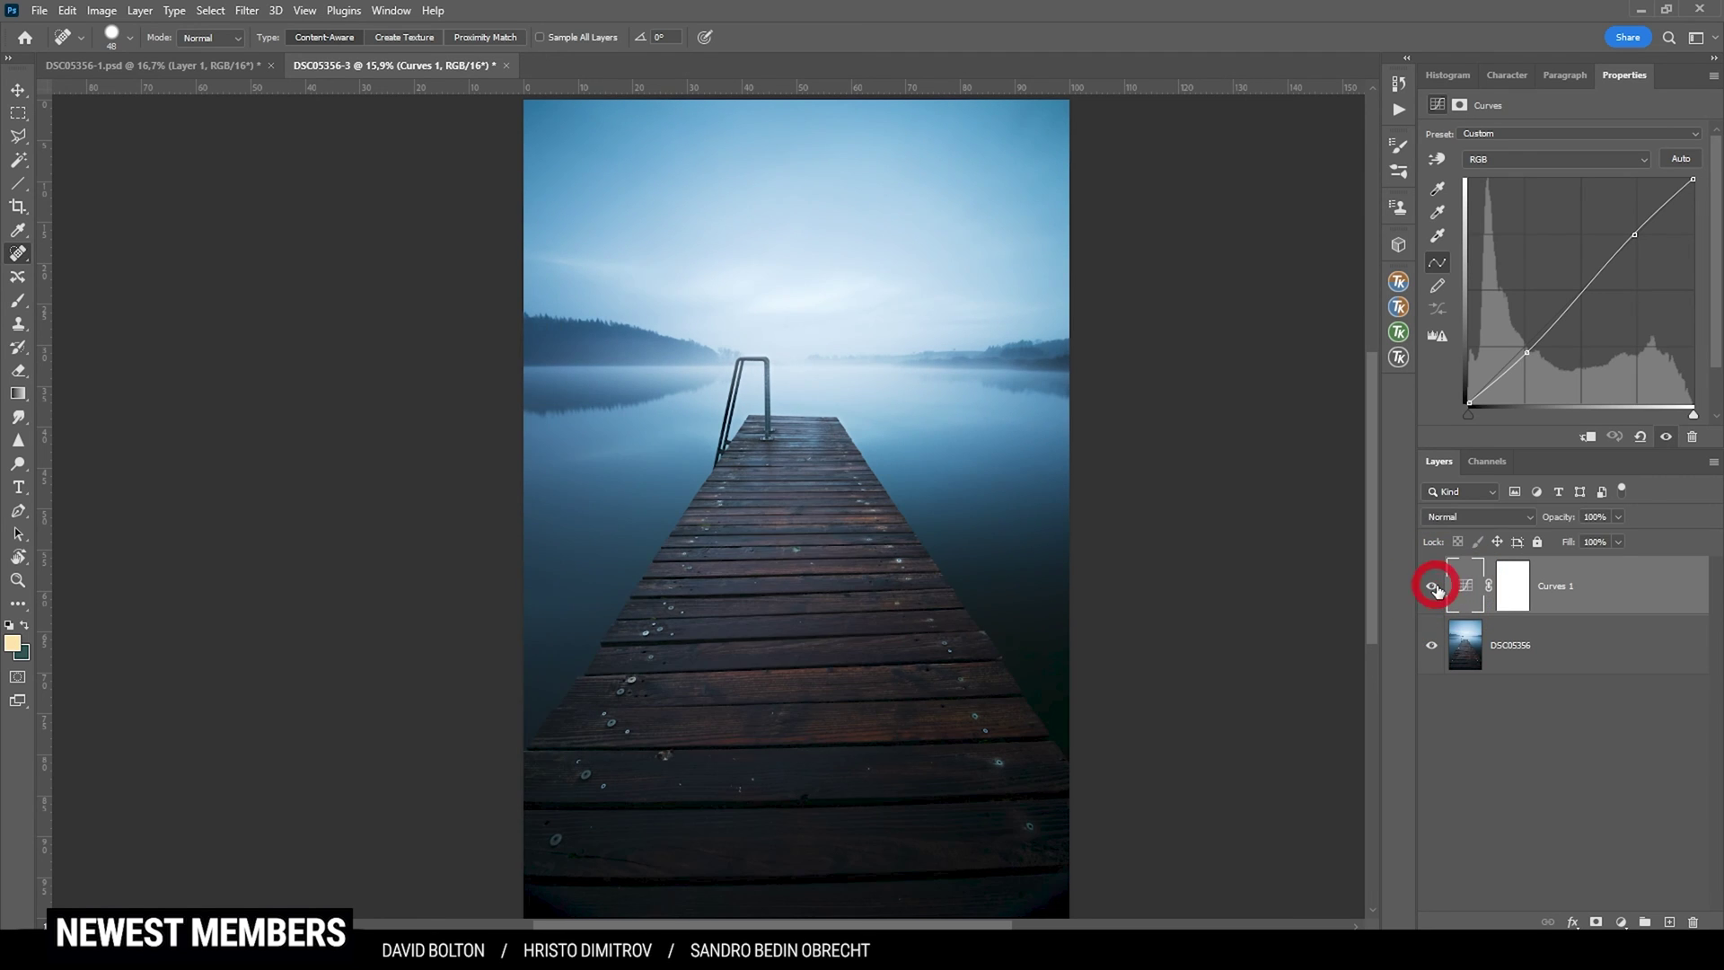
{"action": "left_click", "coordinate": [1434, 587]}
{"action": "left_click", "coordinate": [1434, 587]}
Lower the Curves 1 layer opacity to 50%.
{"action": "left_click", "coordinate": [1620, 517]}
{"action": "left_click_drag", "start_coordinate": [1600, 537], "coordinate": [1573, 536]}
{"action": "scroll", "coordinate": [870, 438], "scroll_direction": "up", "scroll_amount": 2}
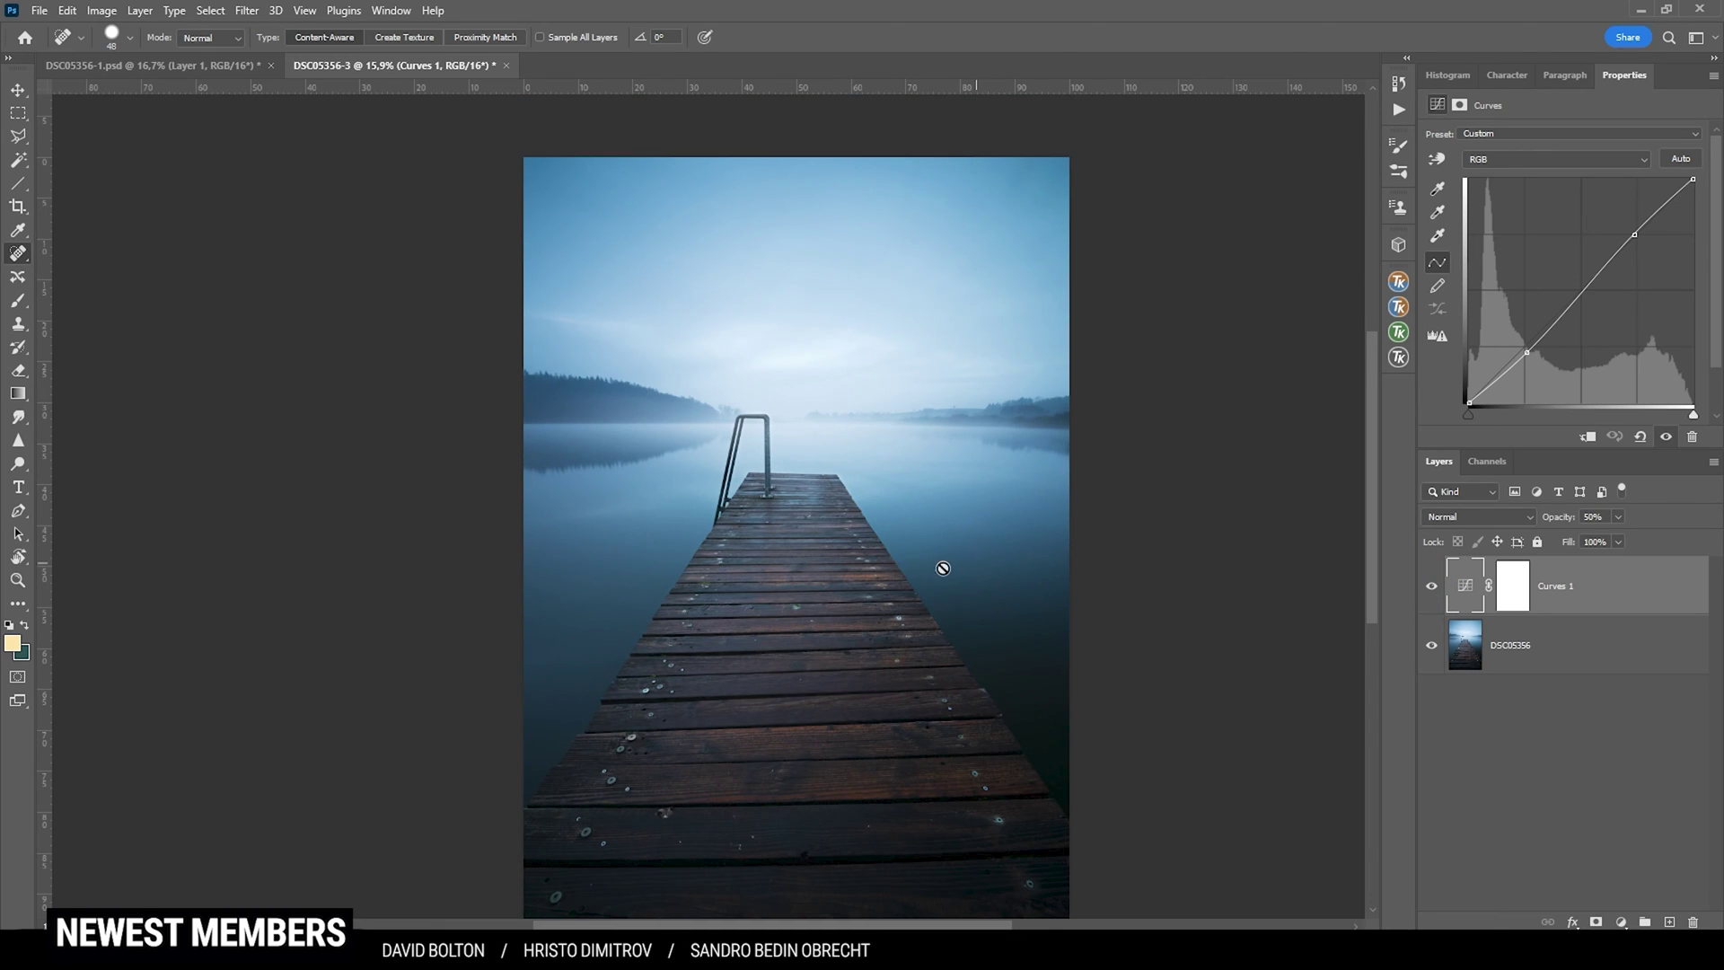
{"action": "scroll", "coordinate": [943, 570], "scroll_direction": "down", "scroll_amount": 1}
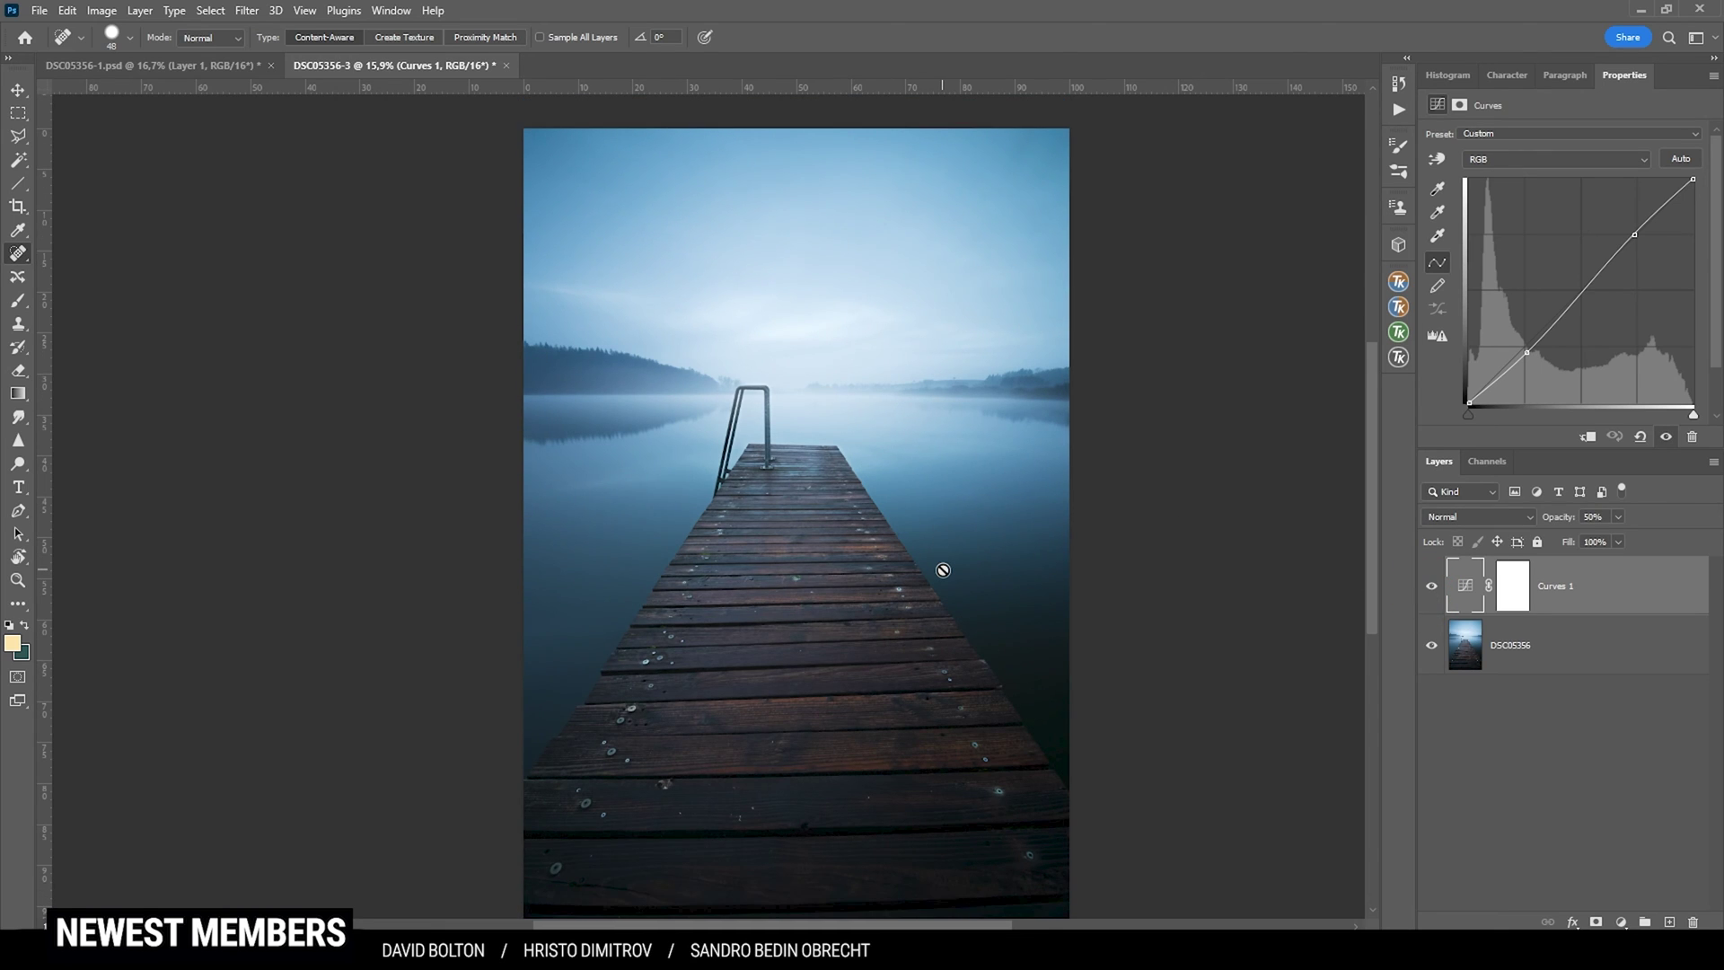
{"action": "left_click", "coordinate": [1622, 922]}
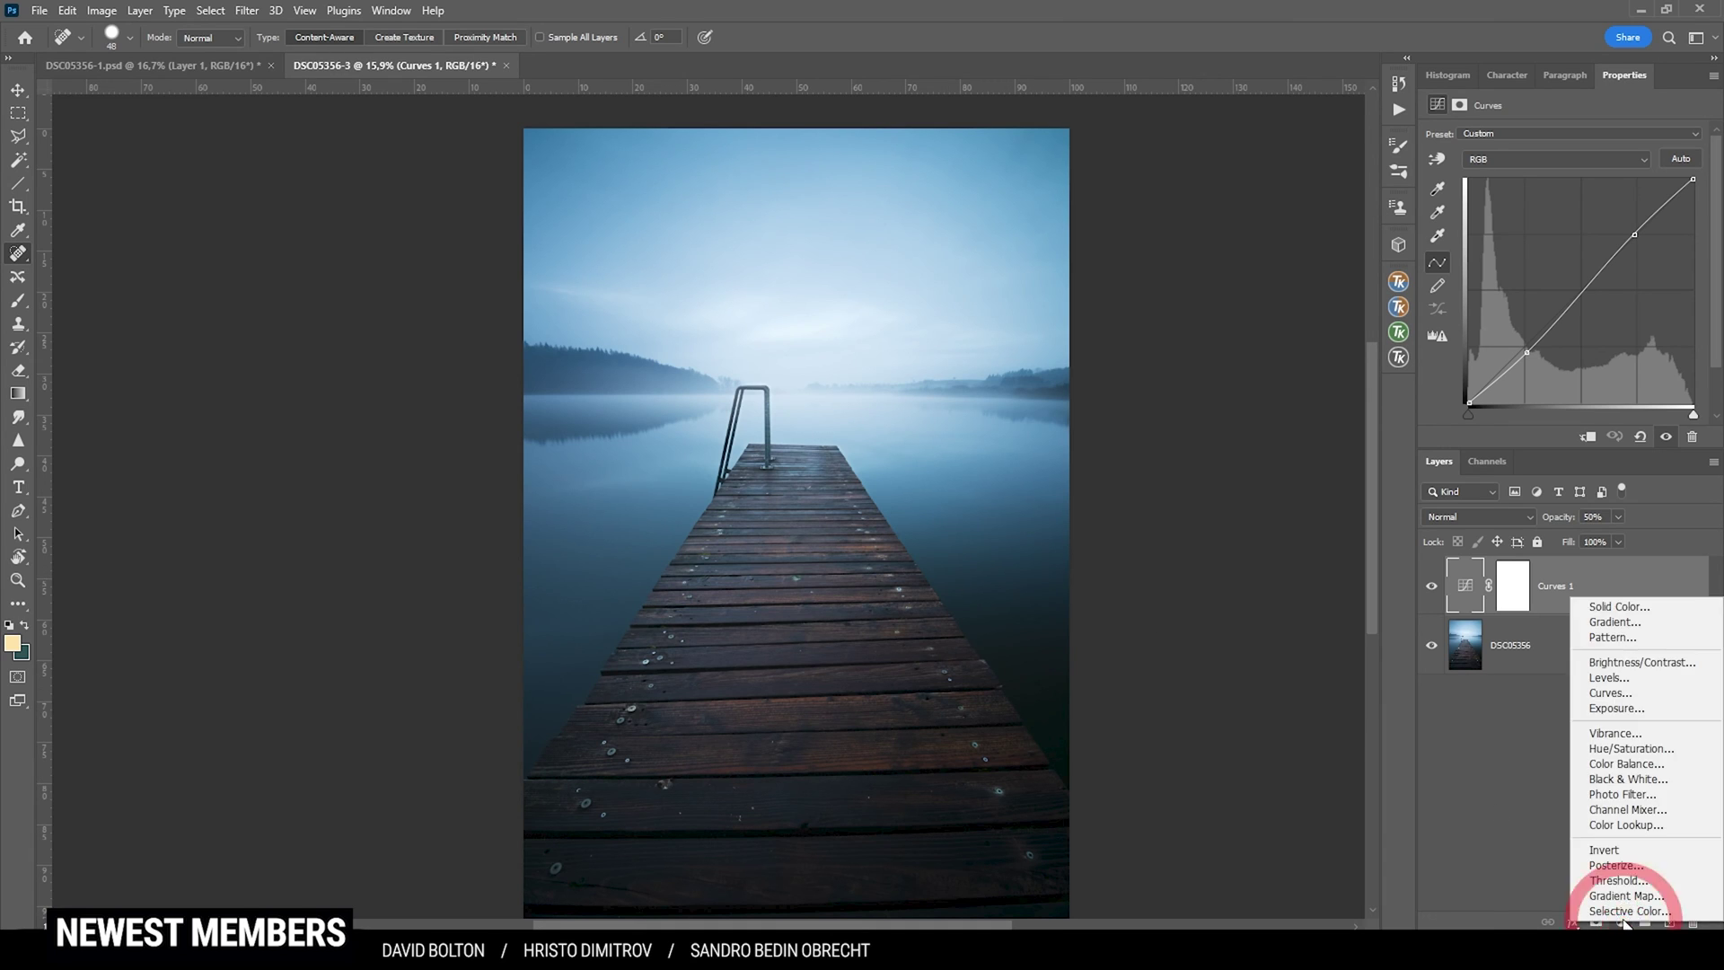
Add a Vibrance 1 layer with Vibrance at -9 and Saturation left at 0.
{"action": "left_click", "coordinate": [1638, 742]}
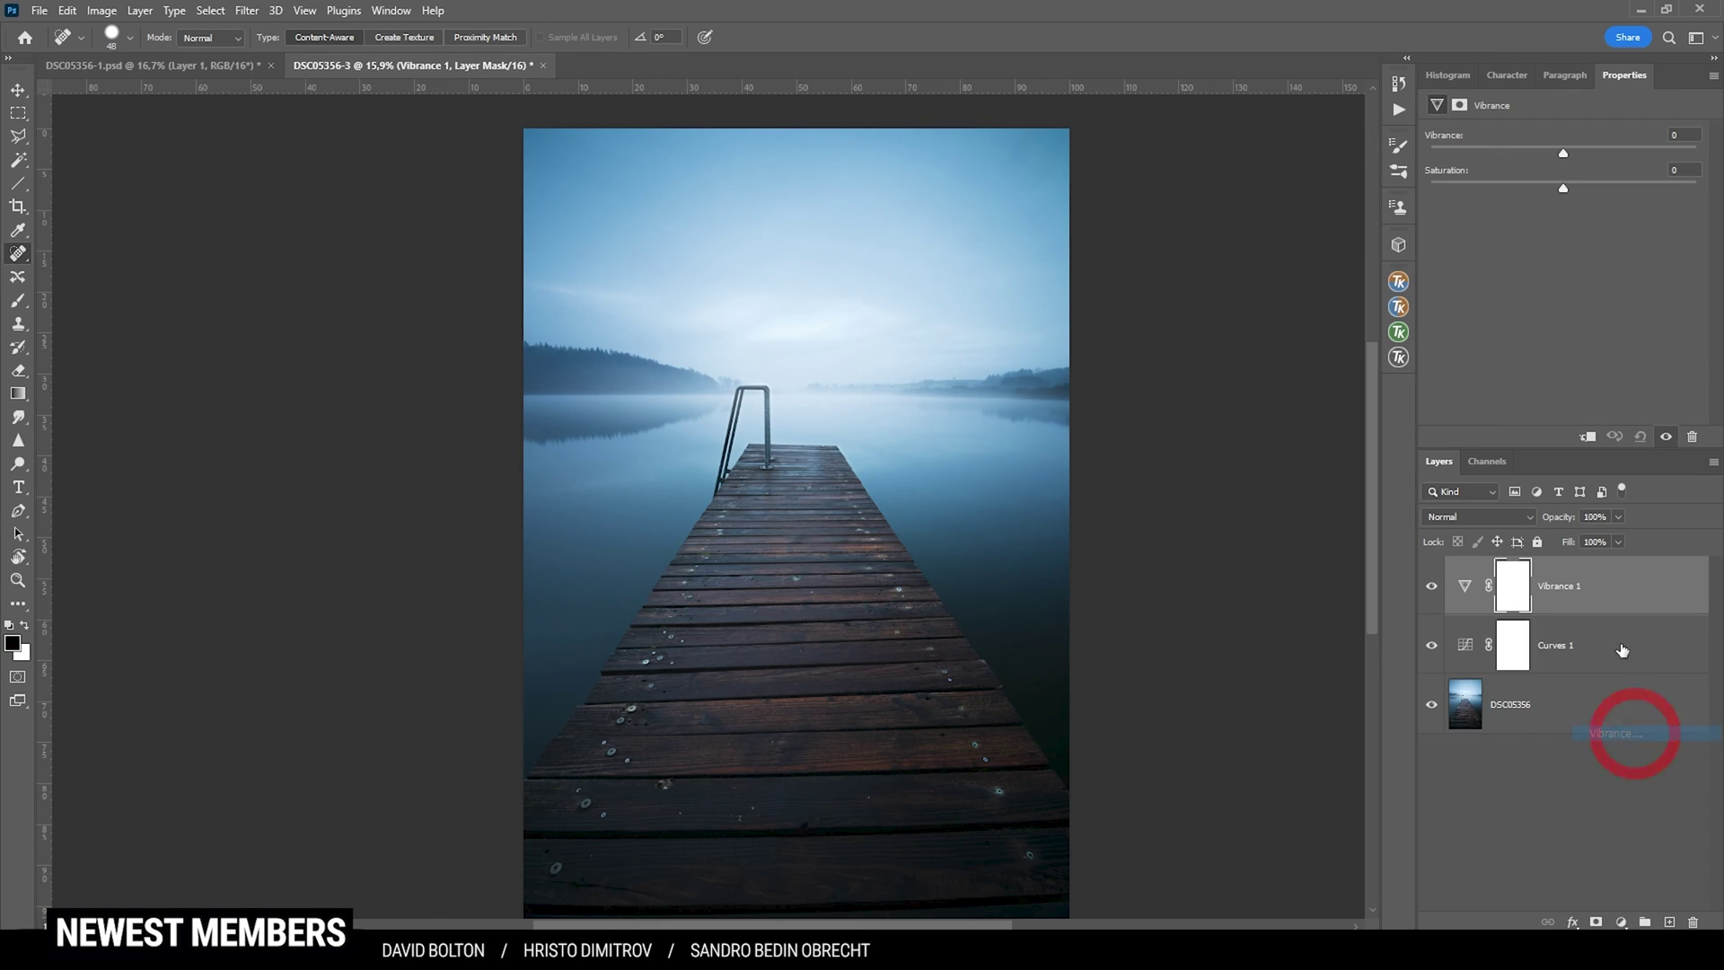
{"action": "left_click_drag", "start_coordinate": [1564, 157], "coordinate": [1544, 154]}
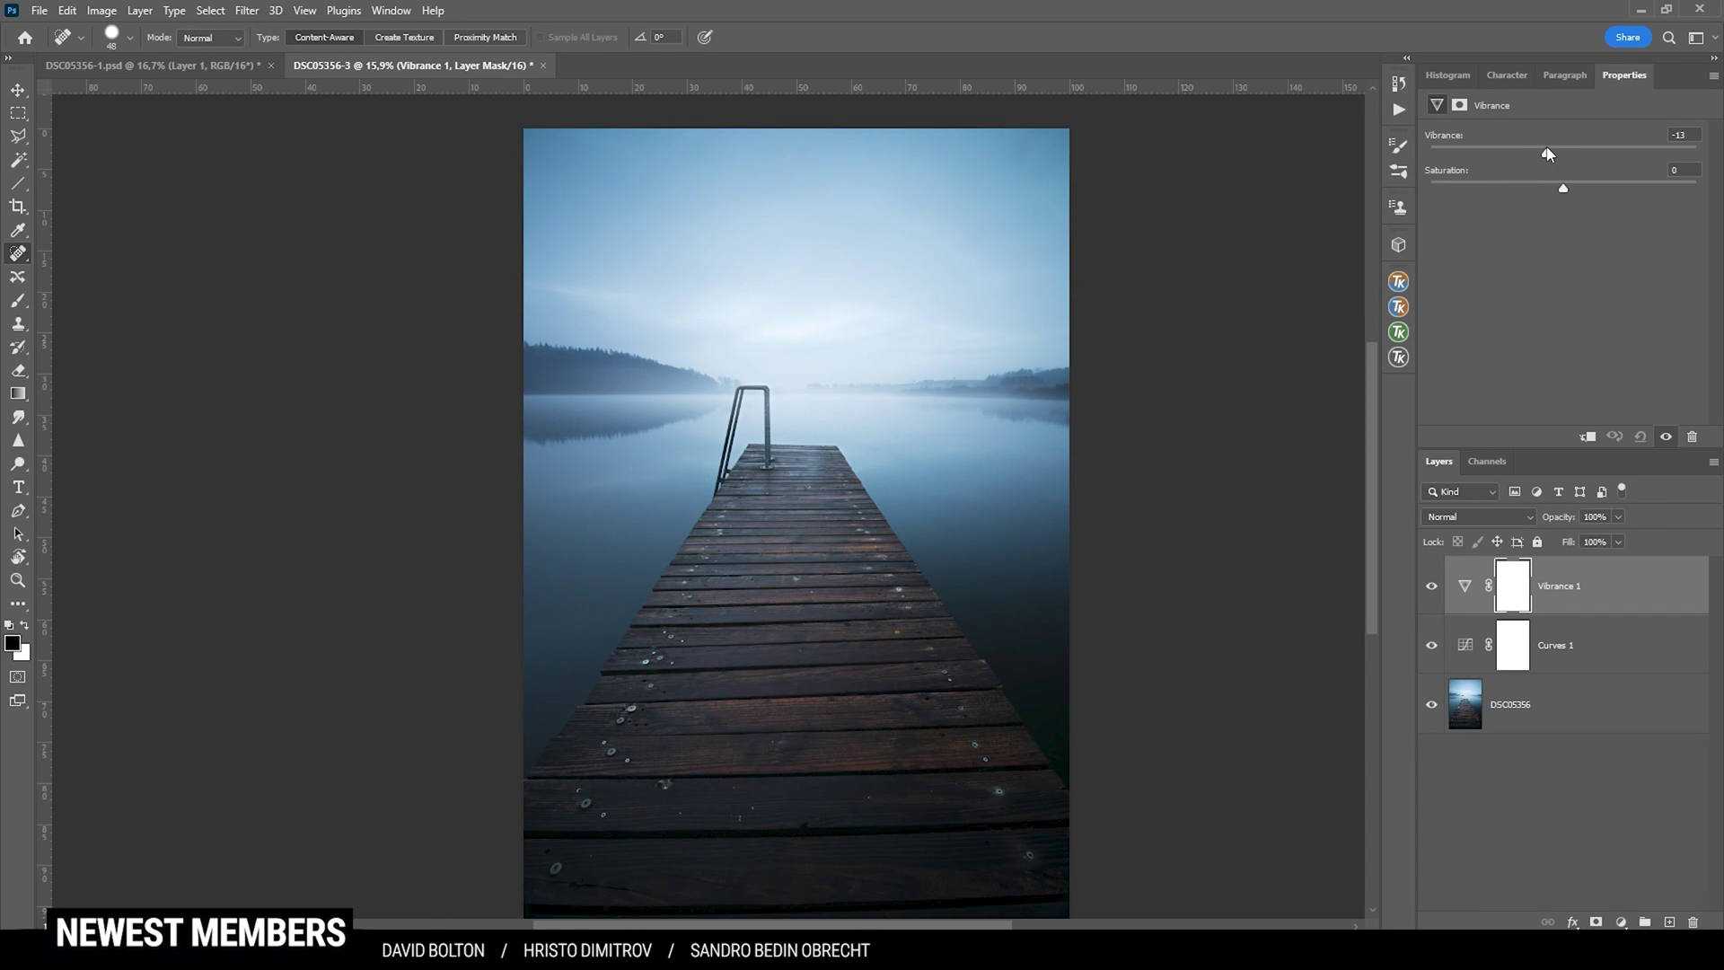
{"action": "left_click_drag", "start_coordinate": [1548, 155], "coordinate": [1551, 153]}
{"action": "scroll", "coordinate": [1007, 564], "scroll_direction": "down", "scroll_amount": 1}
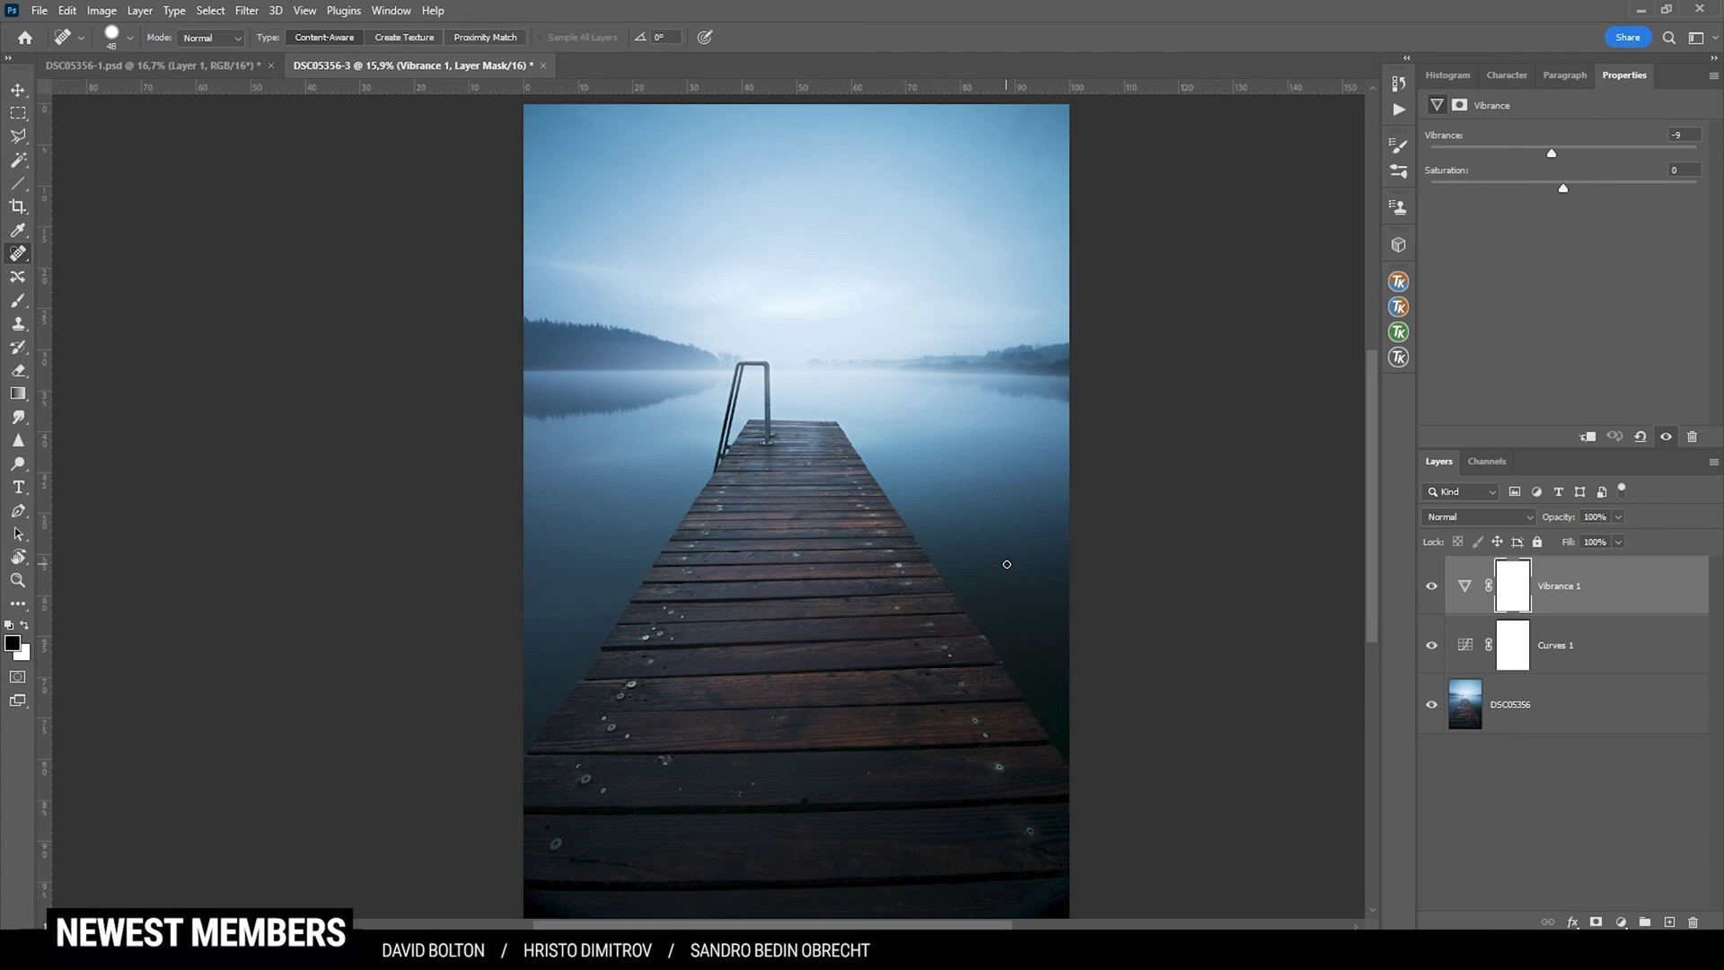
Add an empty Layer 1 above Vibrance 1 with Overlay blending.
{"action": "left_click", "coordinate": [1669, 922]}
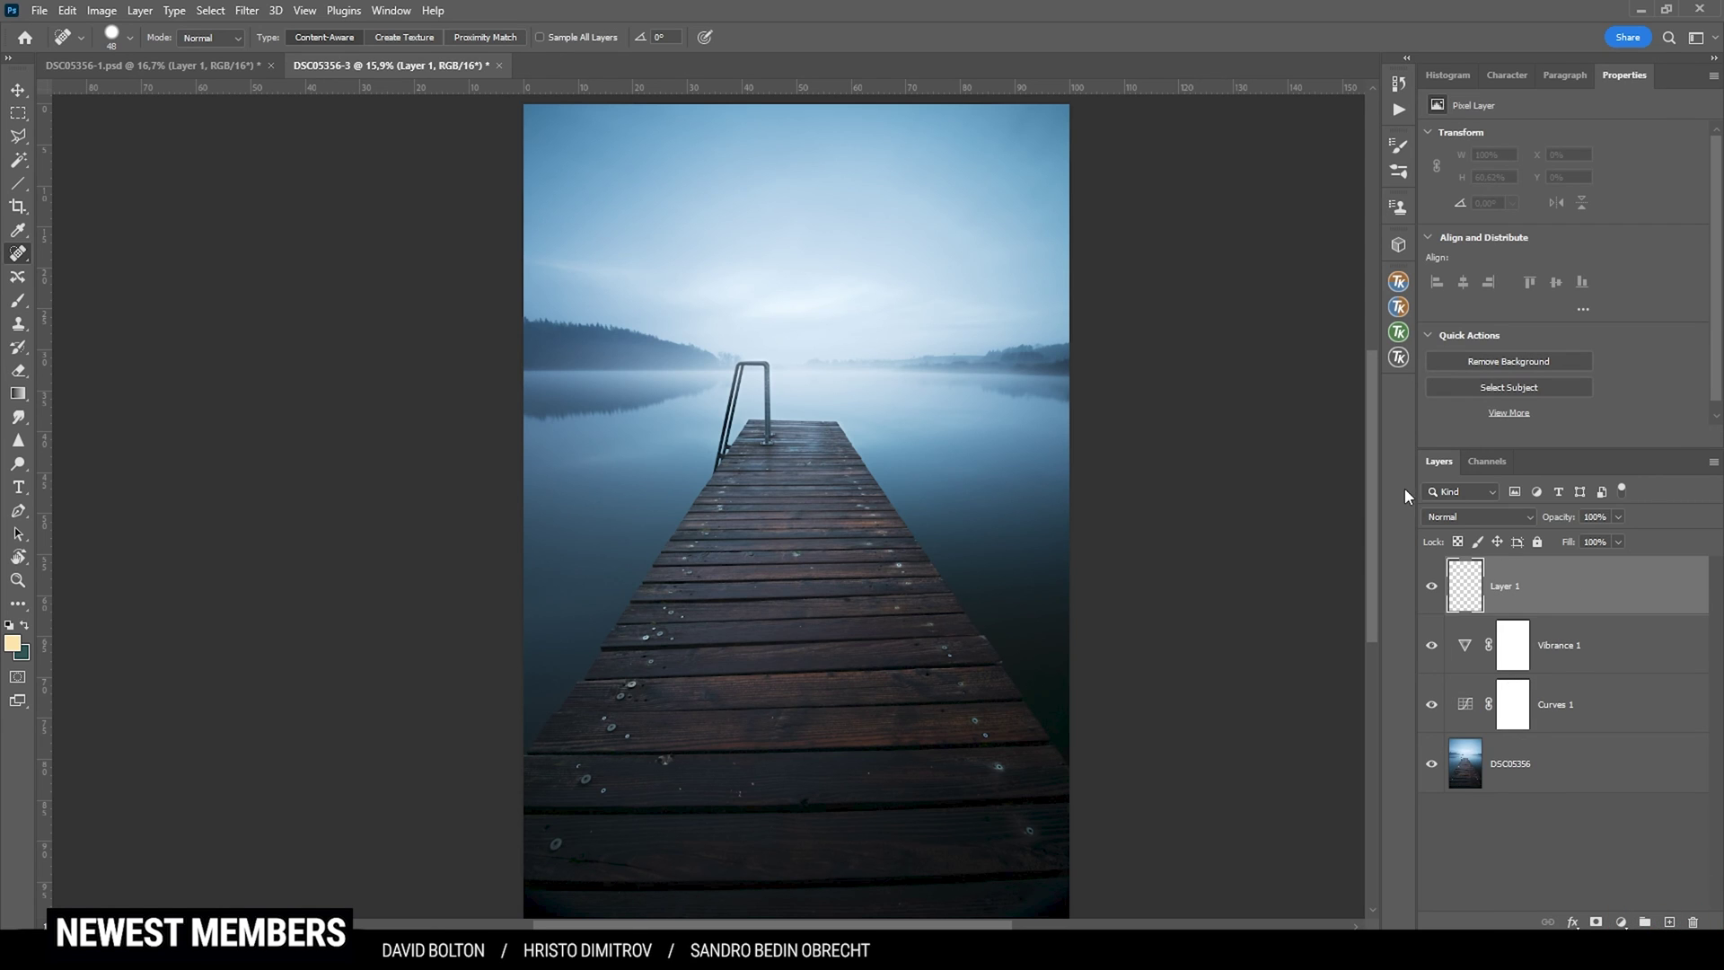
{"action": "left_click", "coordinate": [1478, 516]}
{"action": "left_click", "coordinate": [1464, 707]}
Give Layer 1 an expanded Reds luminosity mask from TK RapidMask2, then target its pixels.
{"action": "left_click", "coordinate": [1399, 333]}
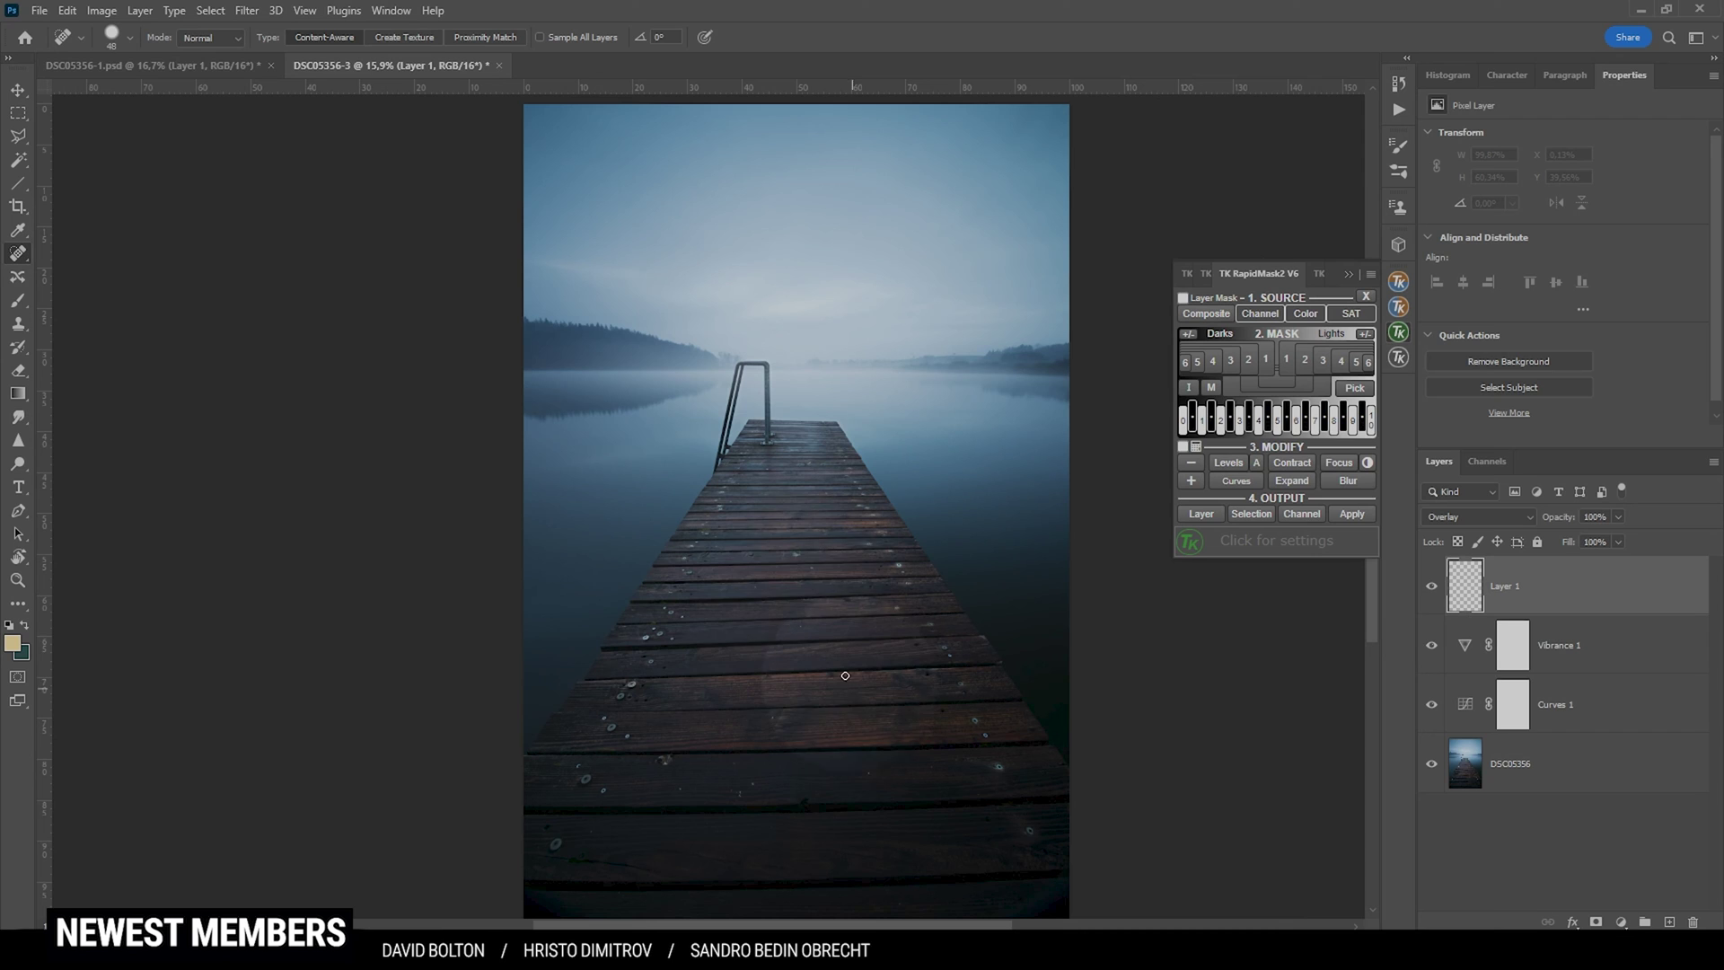
{"action": "mouse_move", "coordinate": [746, 629]}
{"action": "left_mouse_down"}
{"action": "mouse_move", "coordinate": [800, 612]}
{"action": "mouse_move", "coordinate": [834, 563]}
{"action": "left_mouse_up"}
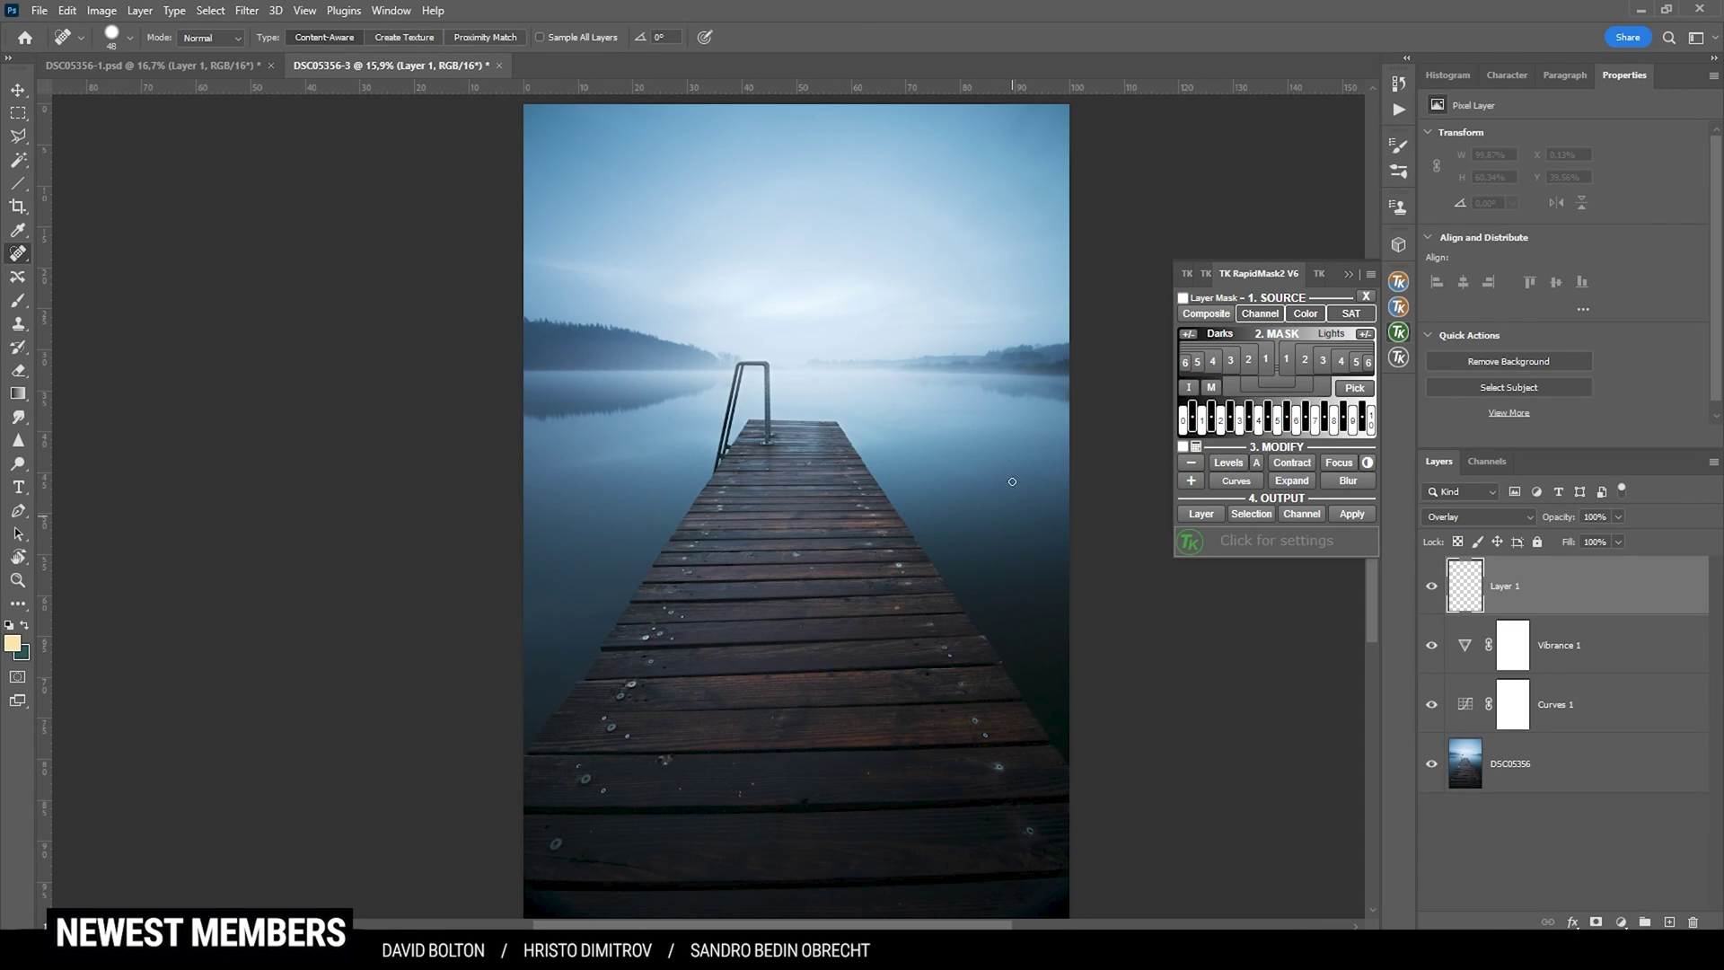
{"action": "left_click", "coordinate": [1307, 314]}
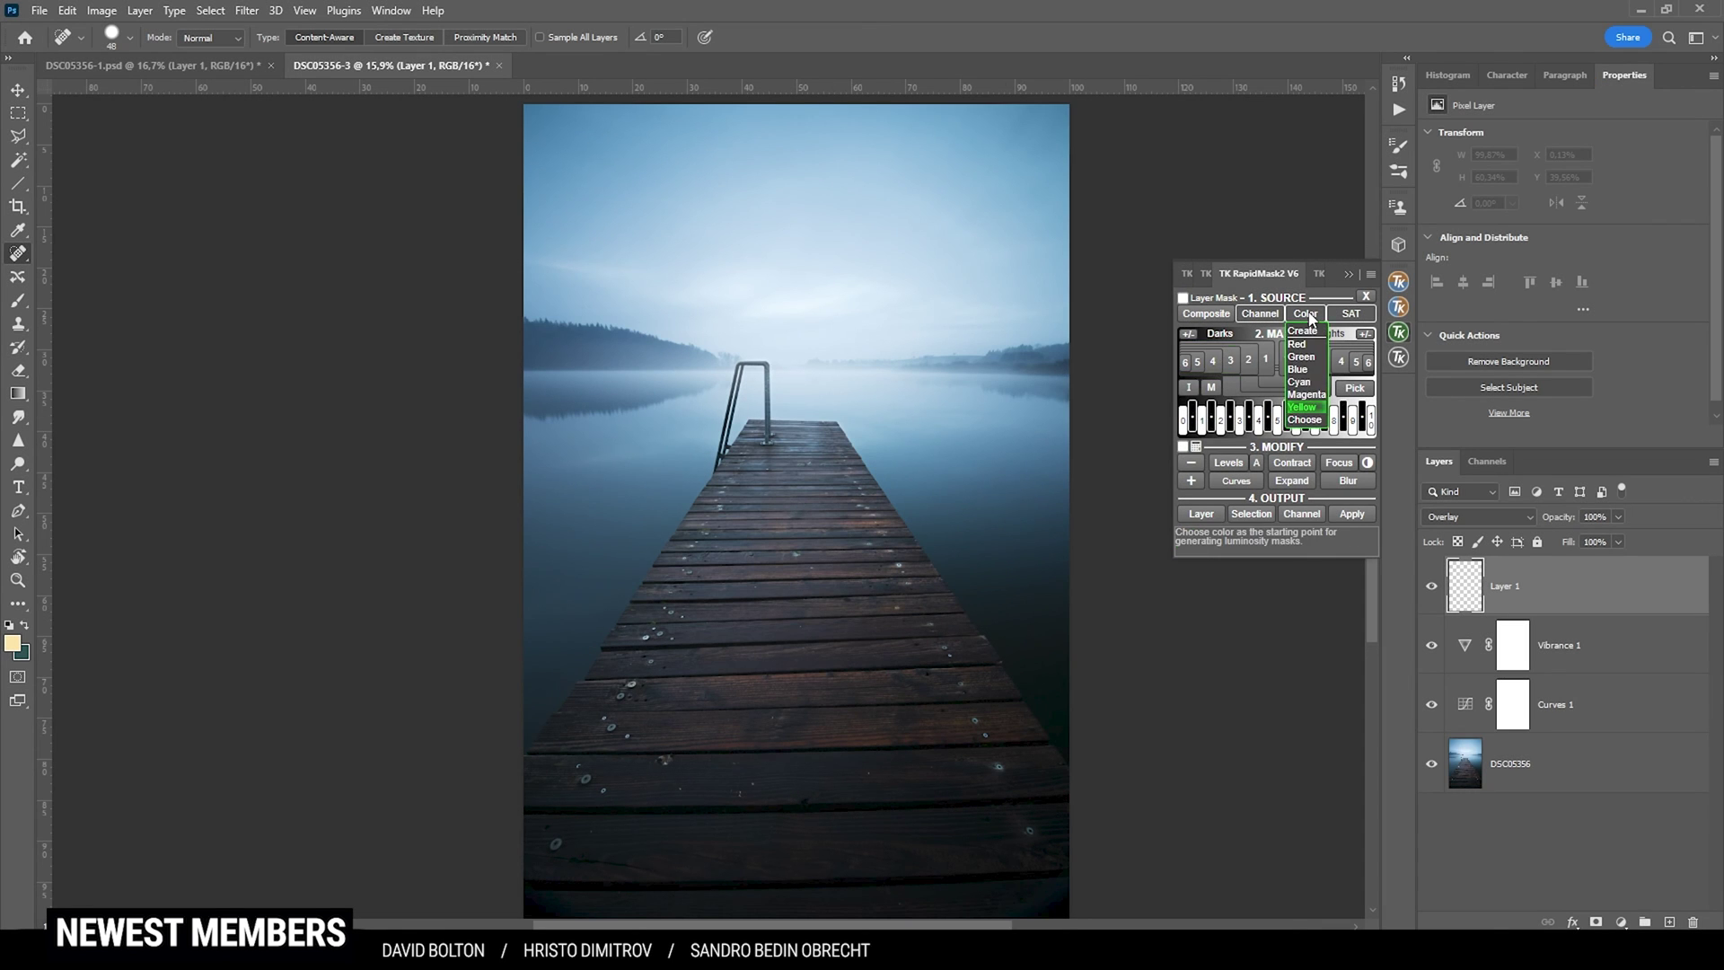
{"action": "left_click", "coordinate": [1312, 348]}
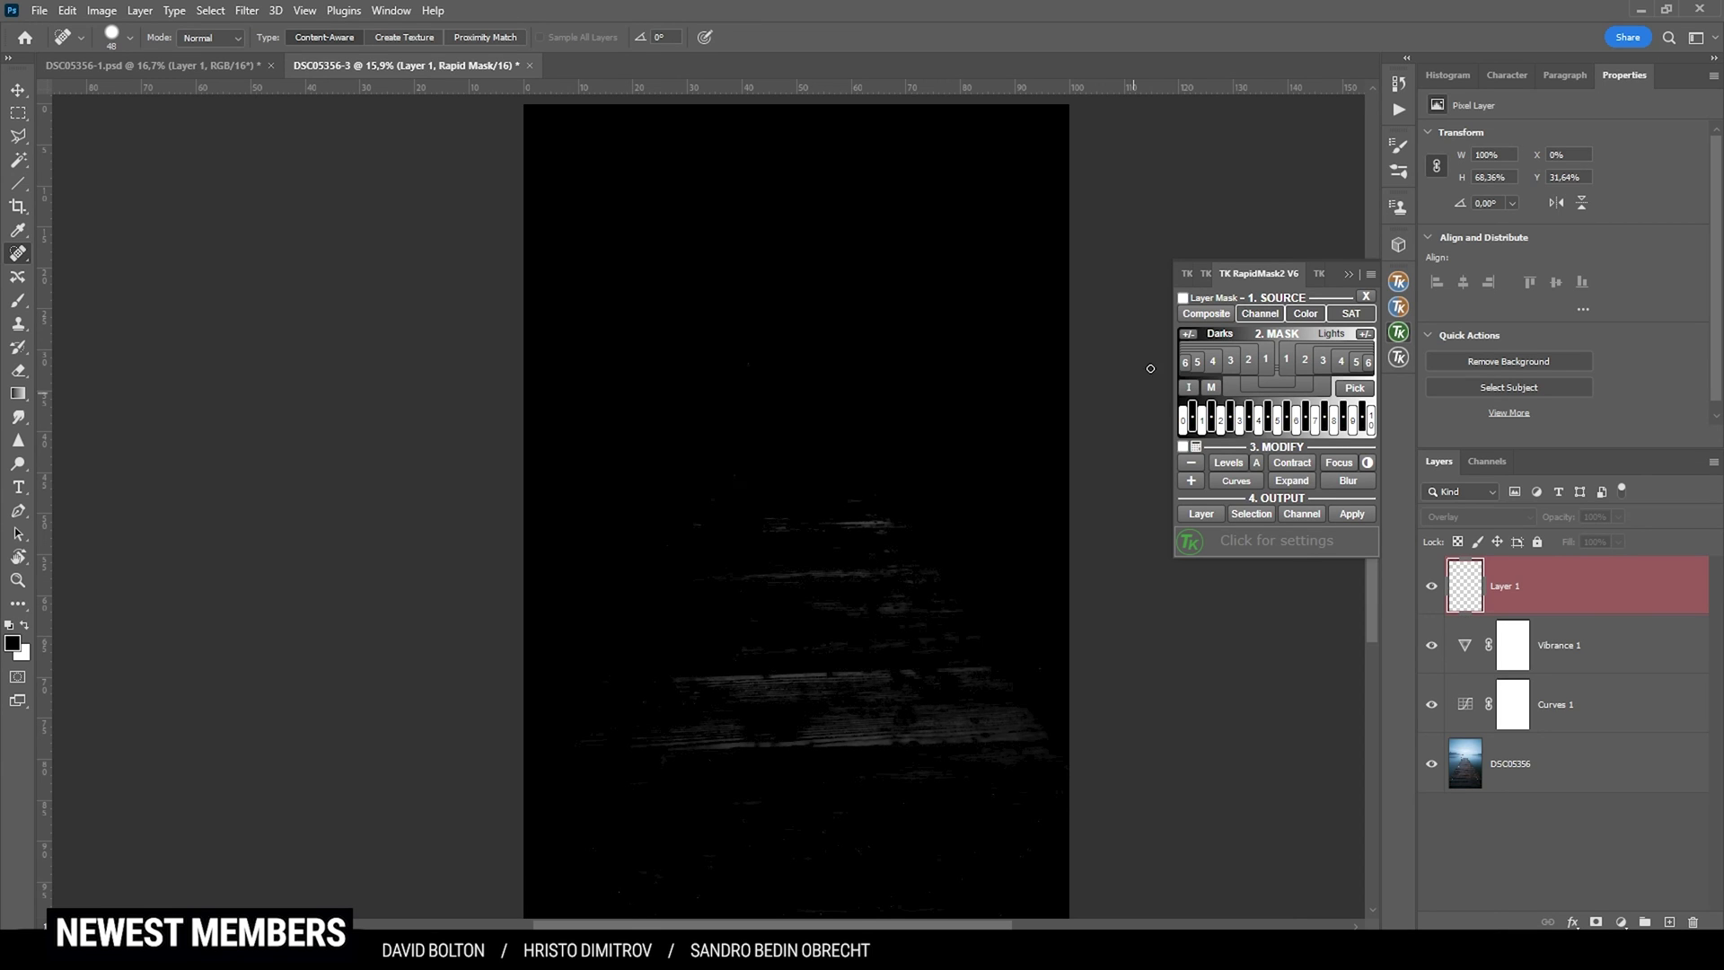
{"action": "left_click", "coordinate": [1183, 298]}
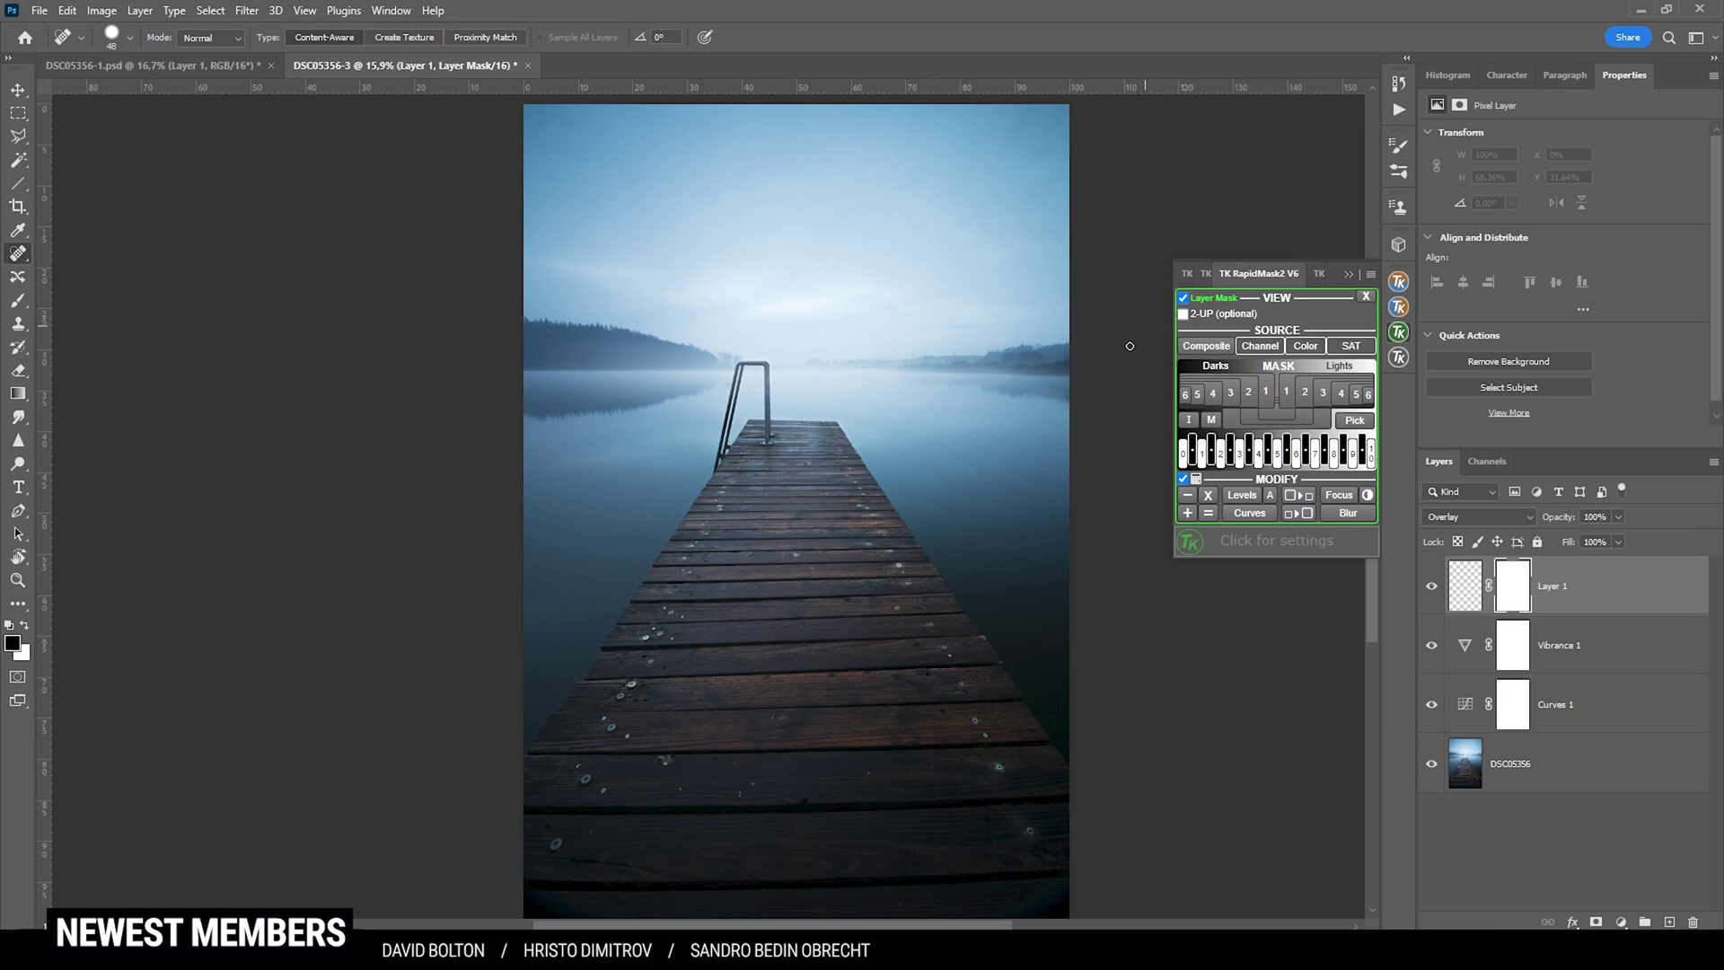
{"action": "left_click", "coordinate": [1306, 346]}
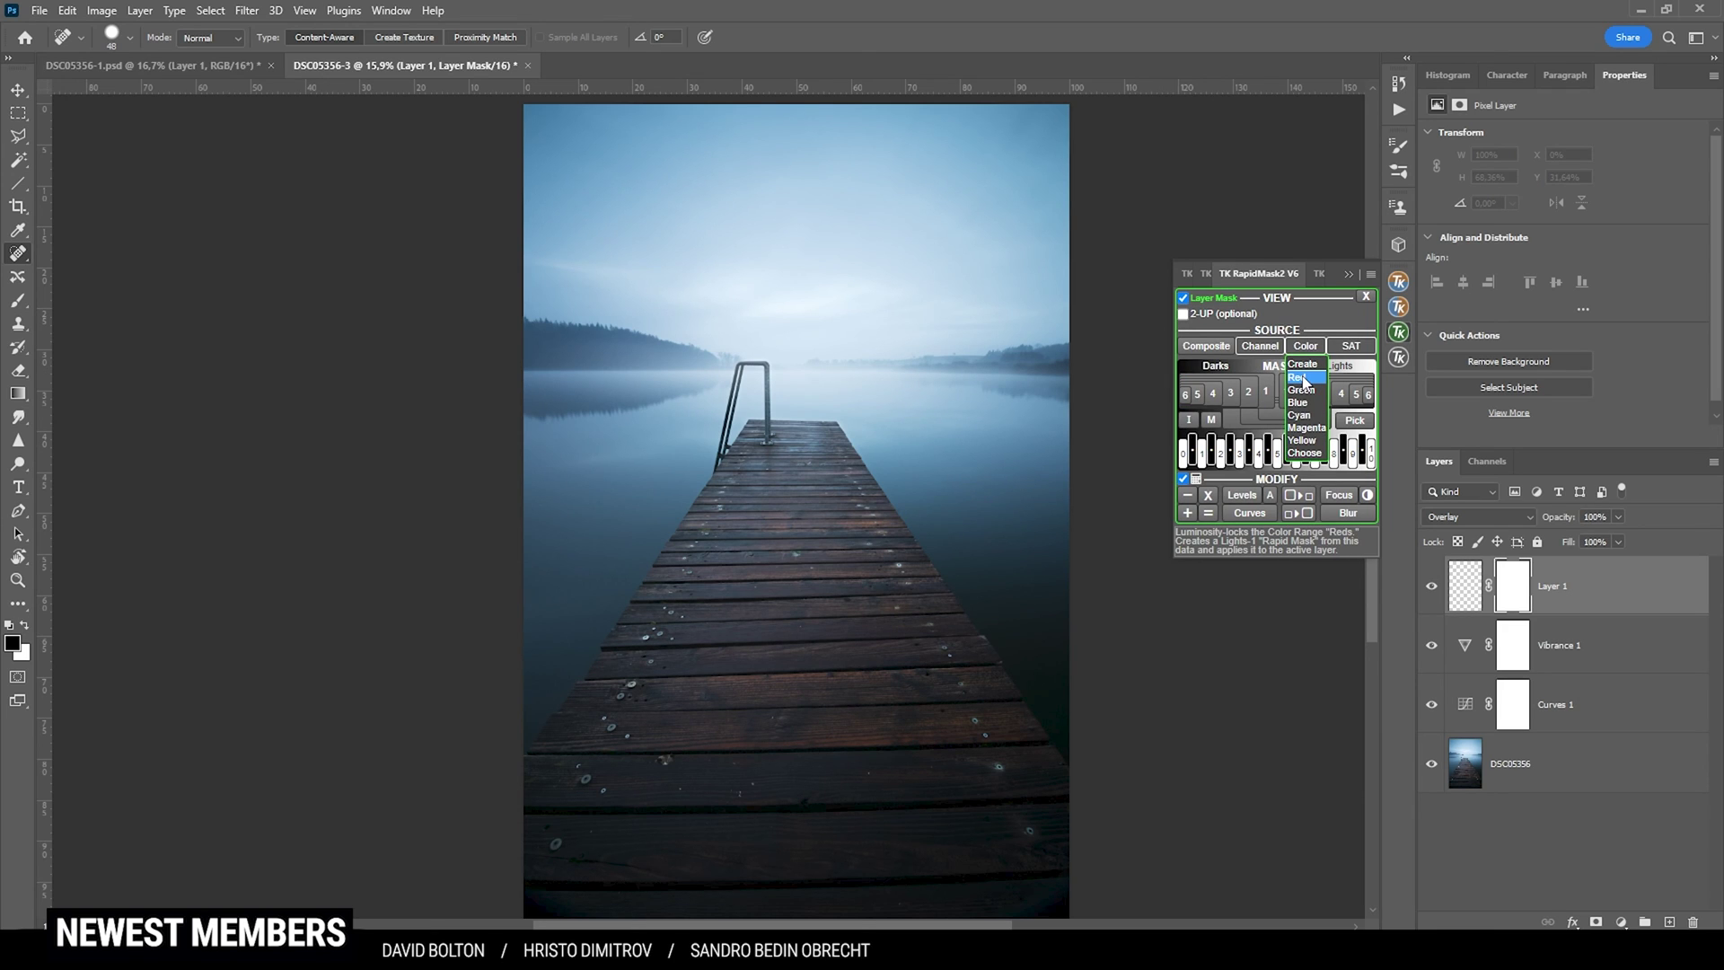
{"action": "left_click", "coordinate": [1300, 378]}
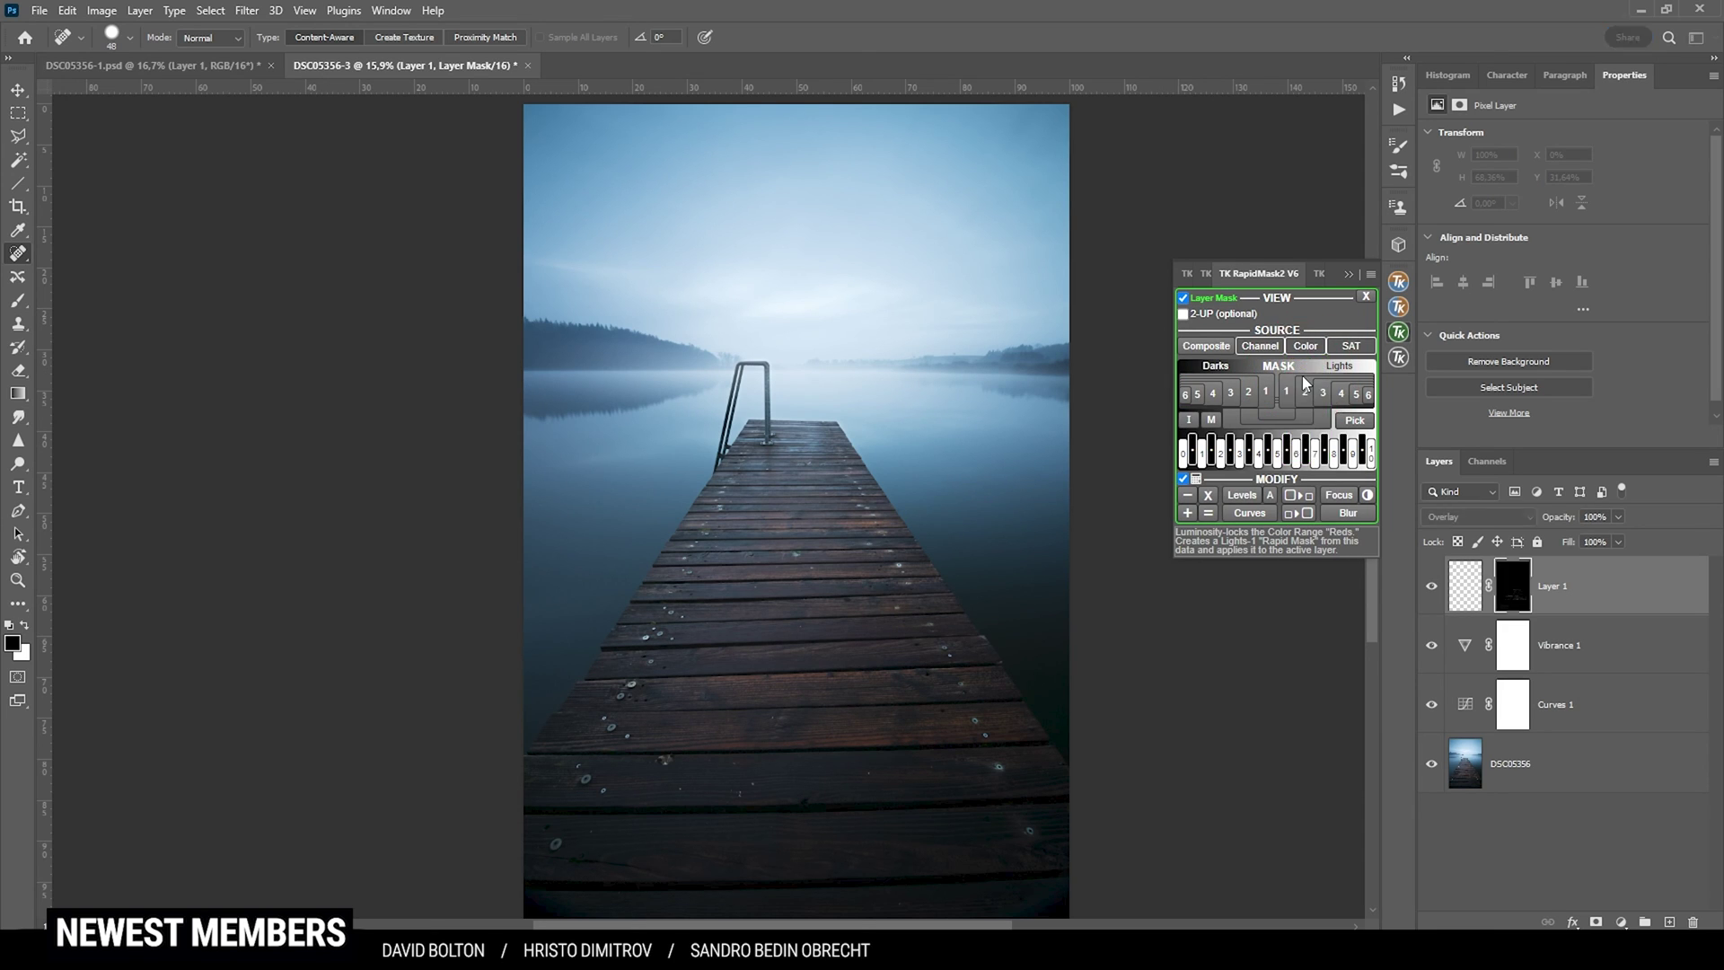
{"action": "left_click", "coordinate": [1297, 517]}
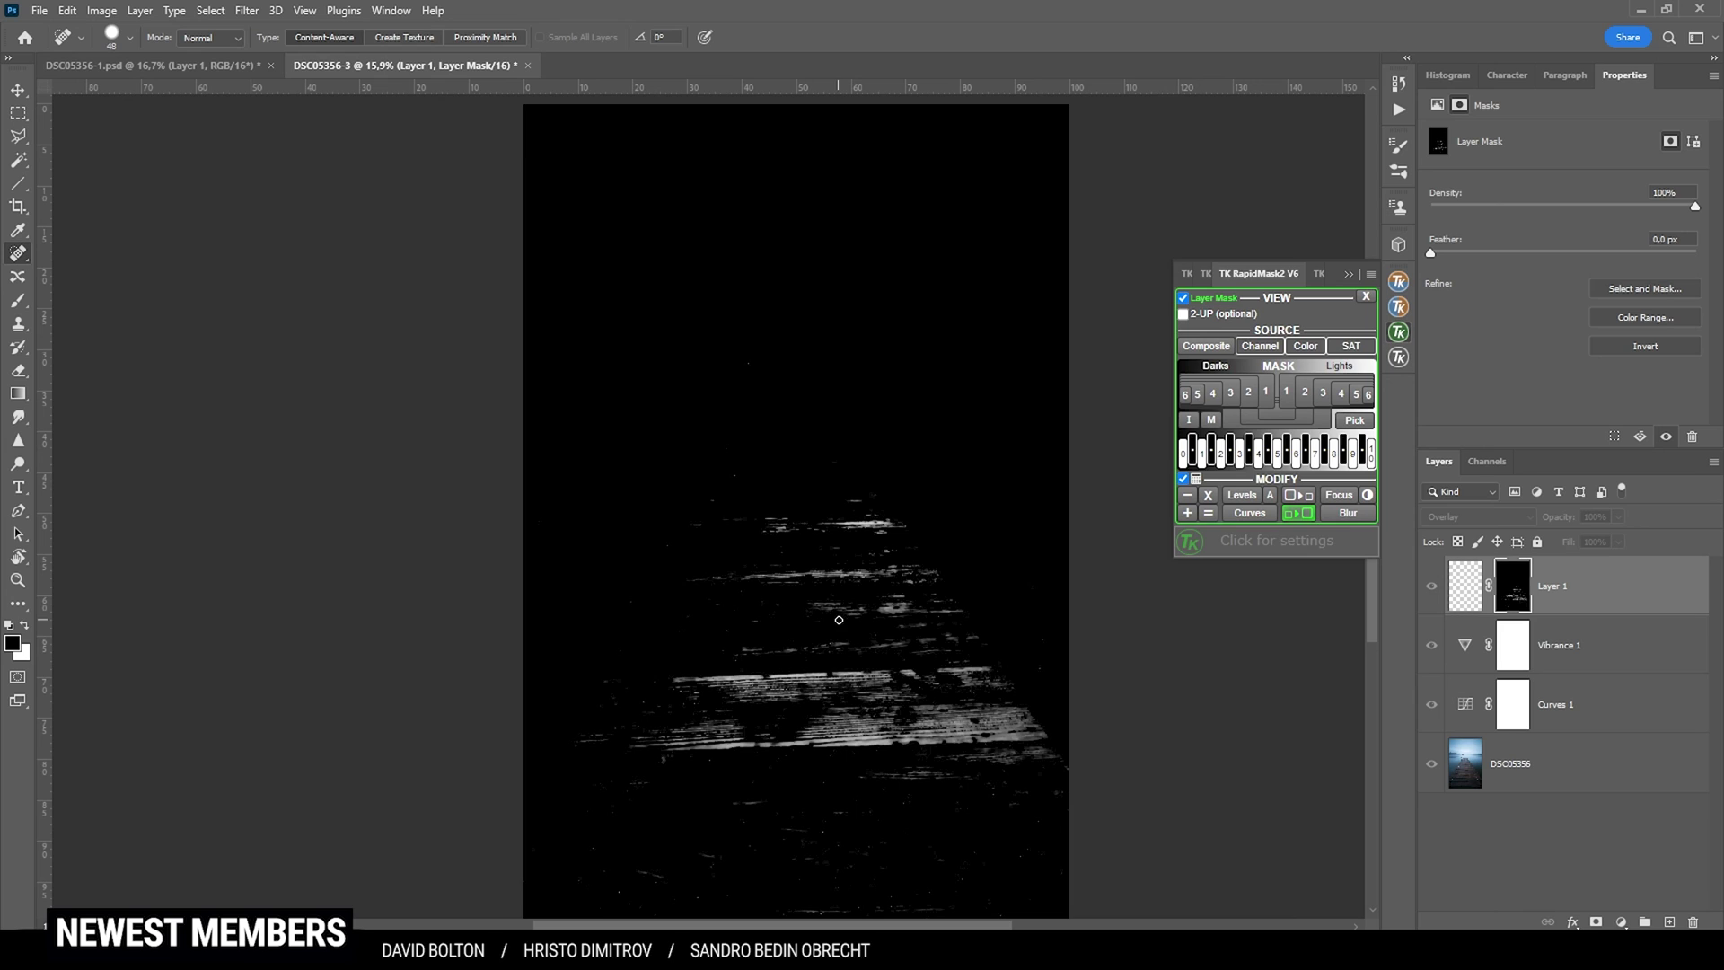
{"action": "left_click", "coordinate": [1478, 583]}
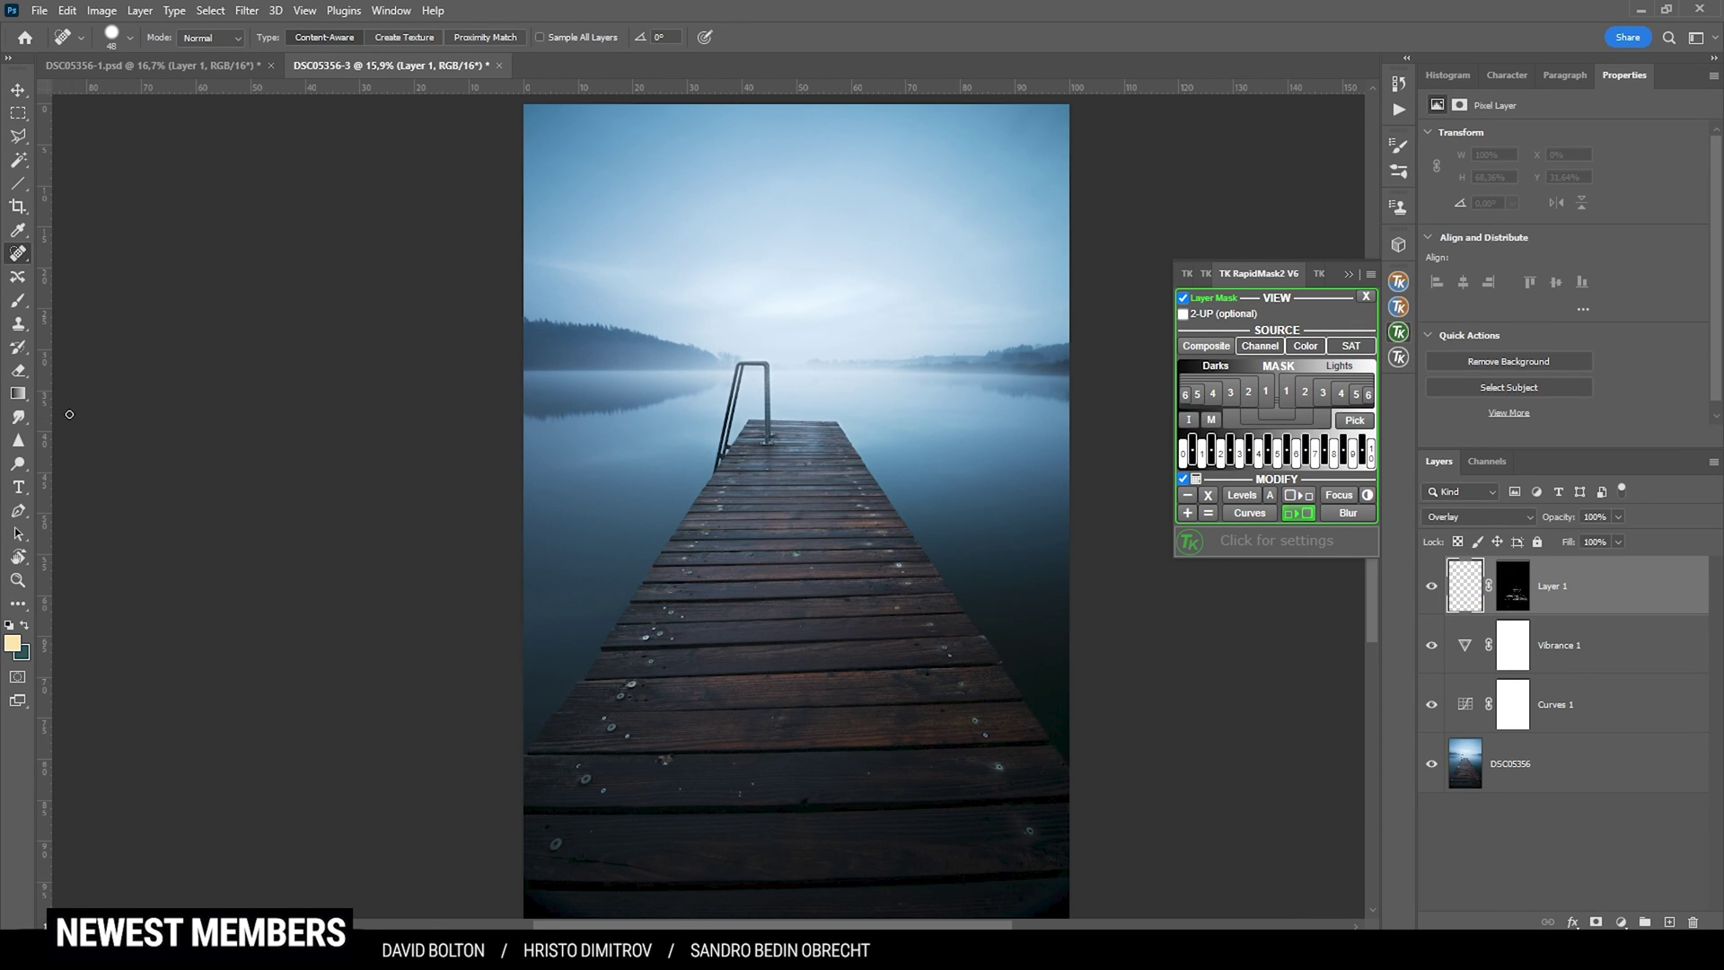
Set up the Brush tool at 27% opacity with a white foreground colour.
{"action": "key", "text": "b"}
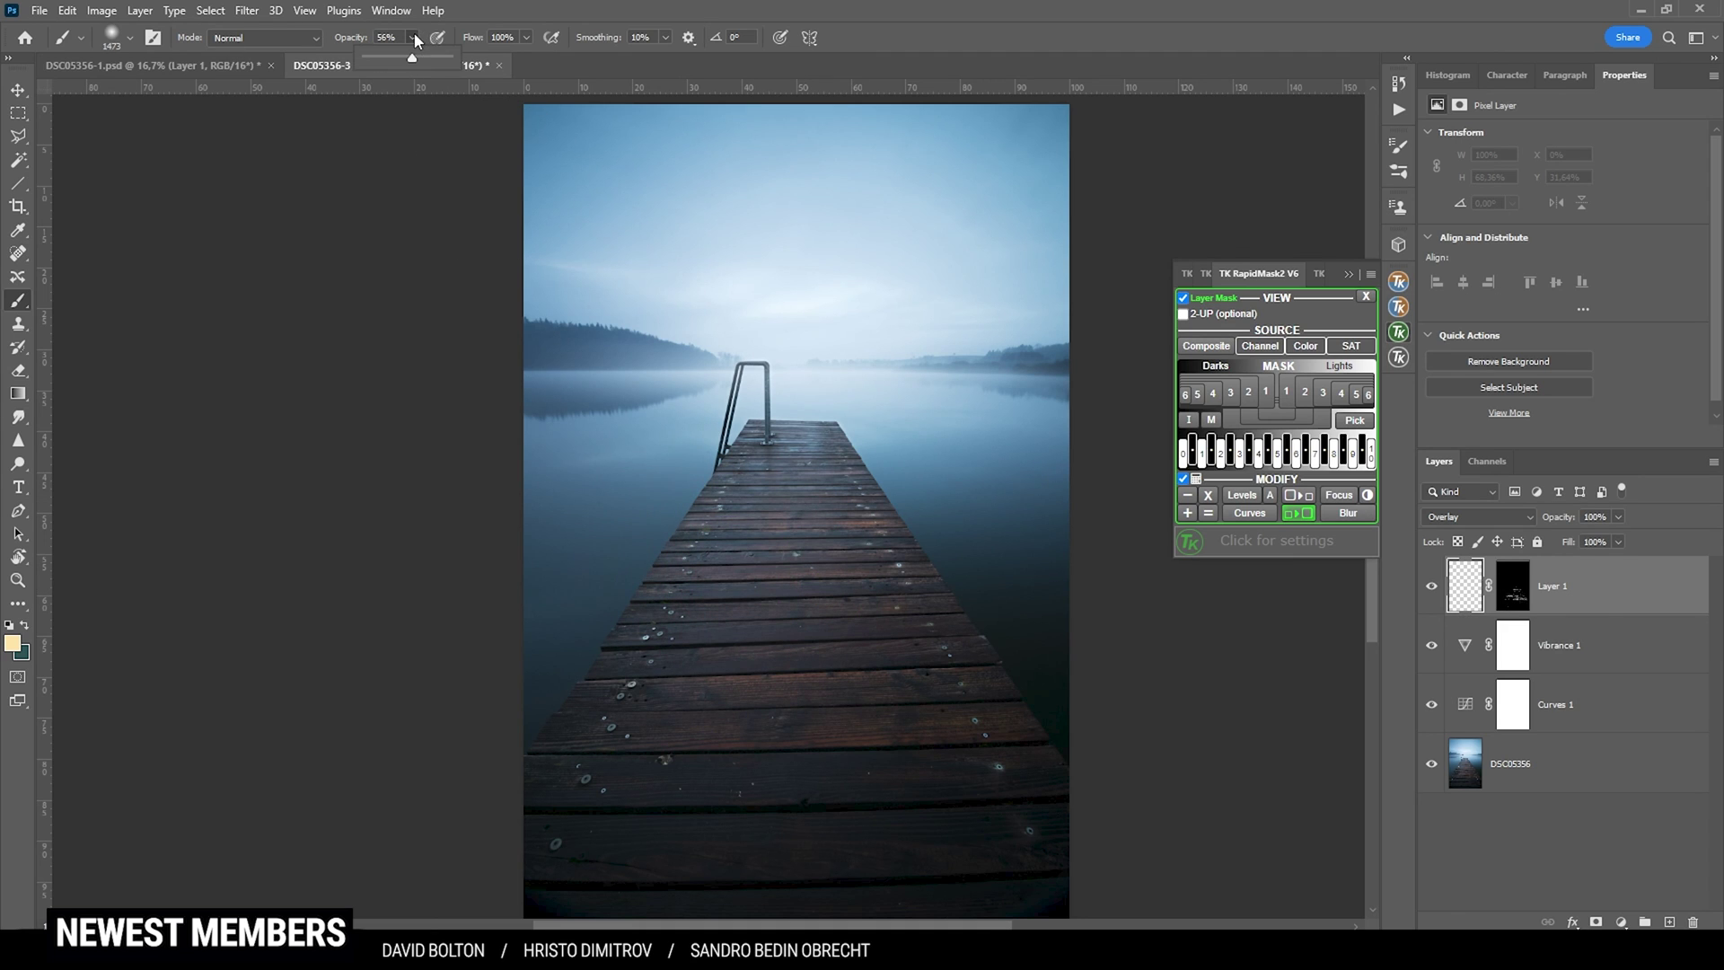
{"action": "left_click_drag", "start_coordinate": [411, 37], "coordinate": [390, 60]}
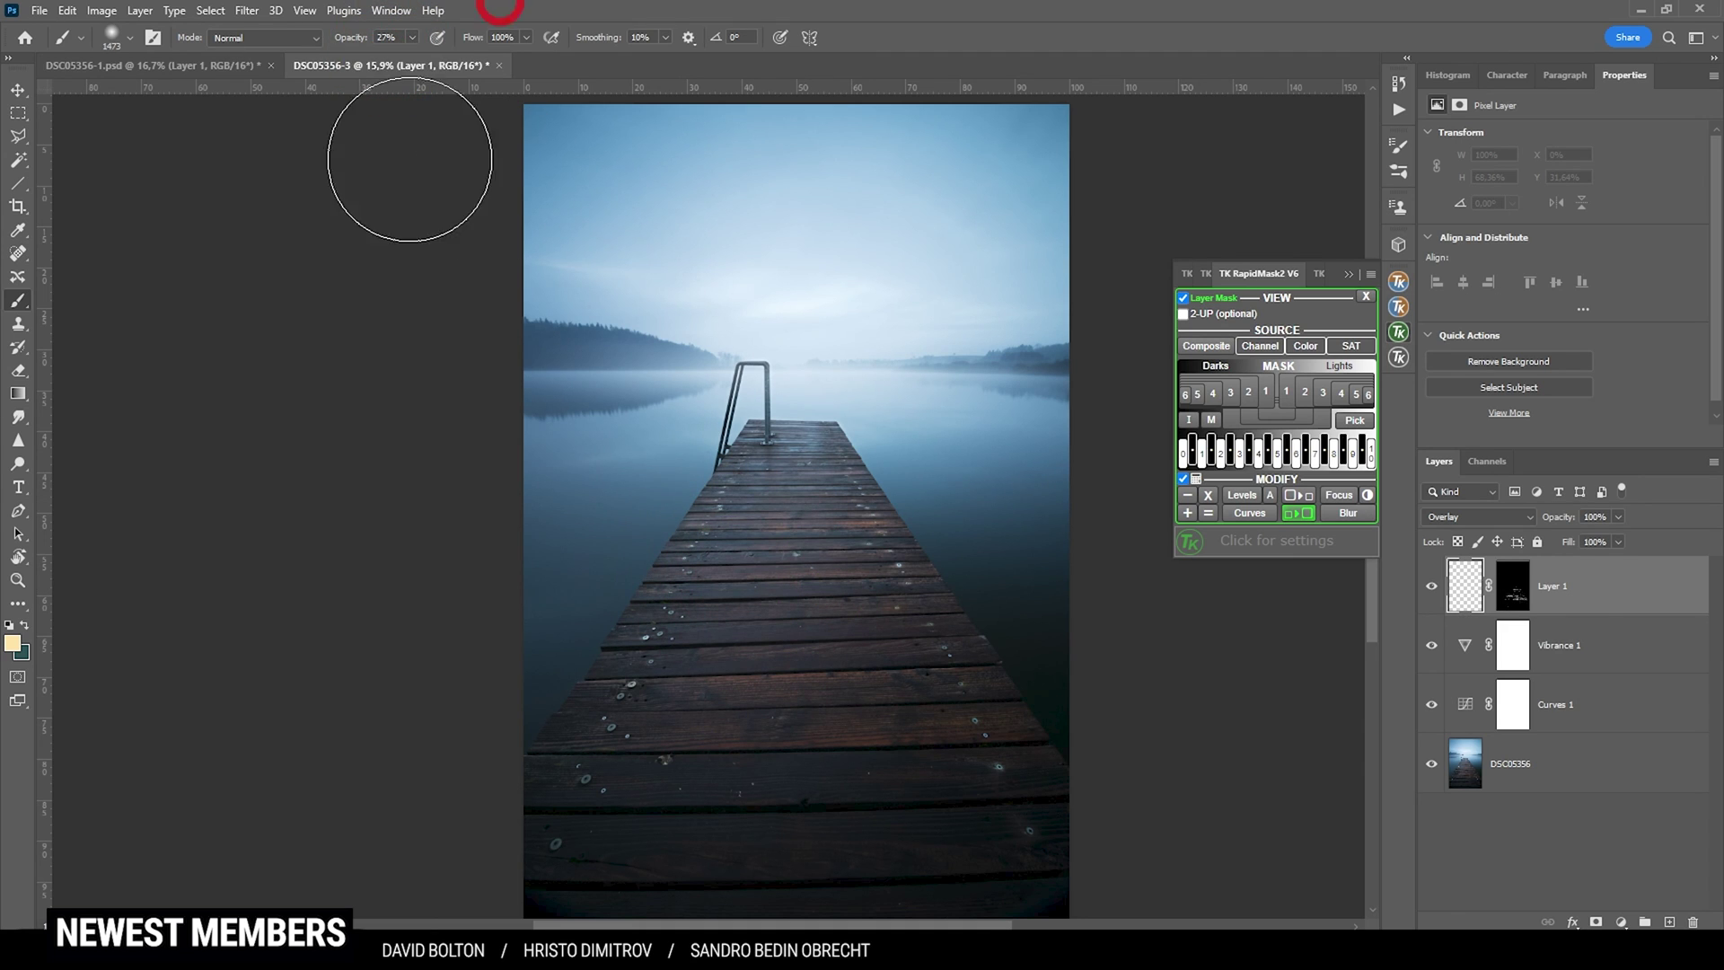
{"action": "left_click", "coordinate": [12, 643]}
{"action": "left_click", "coordinate": [1206, 493]}
{"action": "left_click_drag", "start_coordinate": [1226, 501], "coordinate": [1248, 443]}
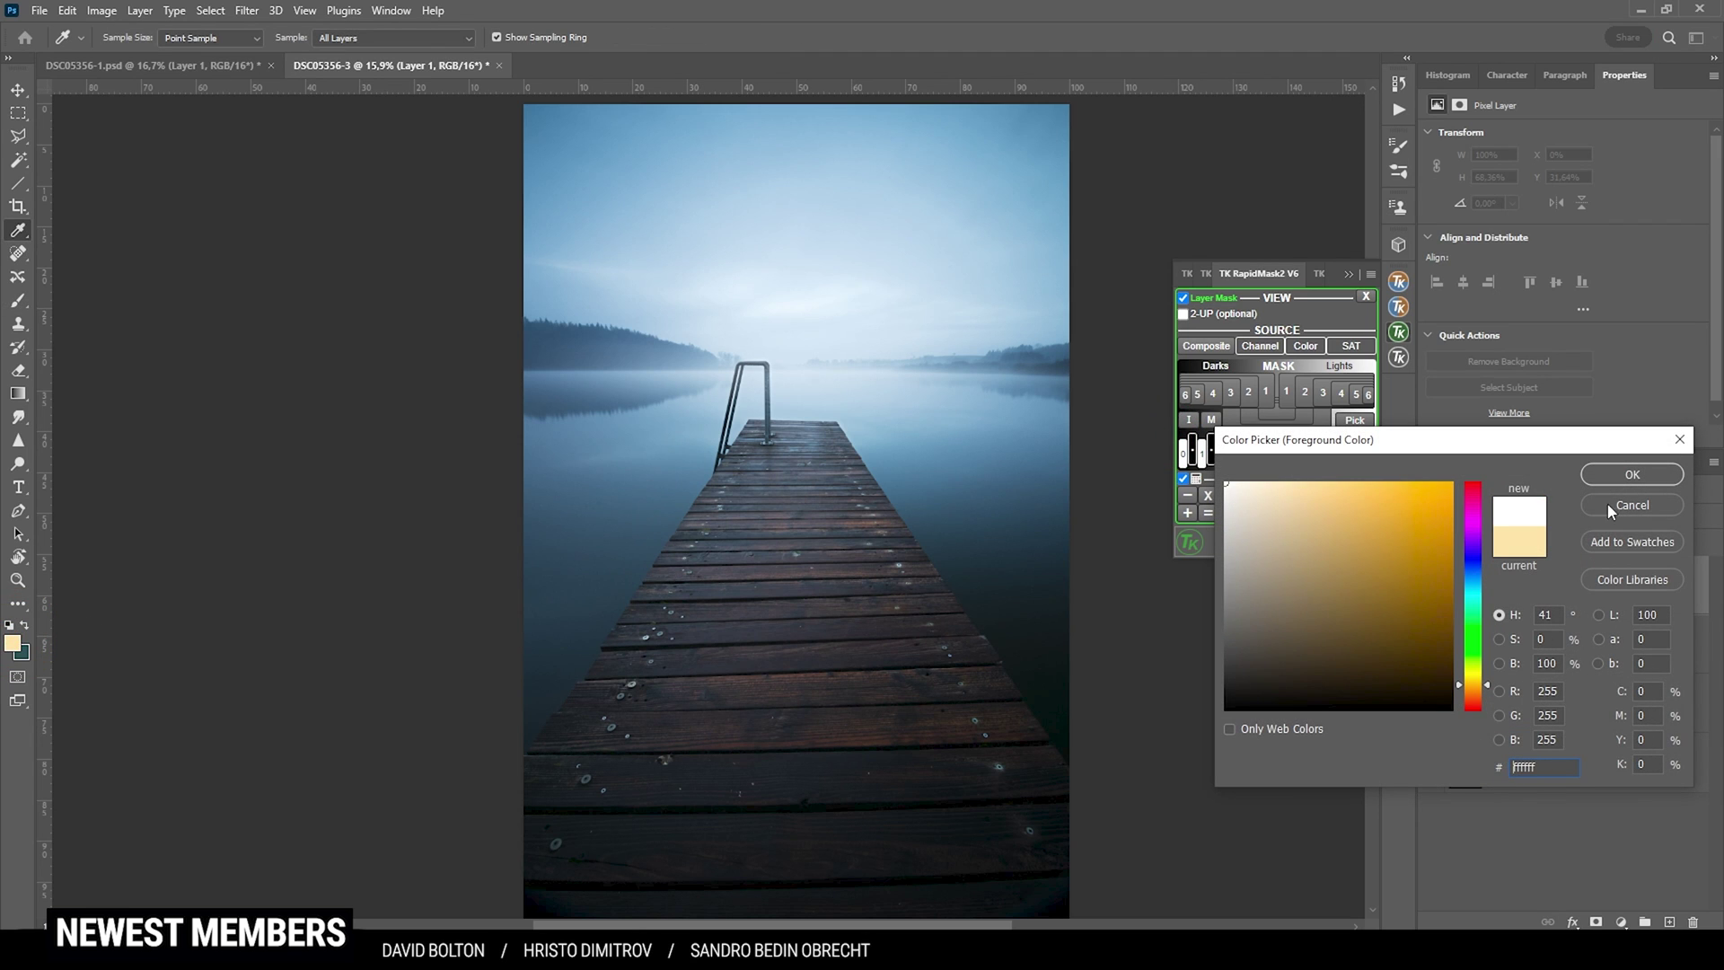
{"action": "left_click", "coordinate": [1646, 473]}
Paint soft white over the boardwalk planks with a ~1097 px brush, comparing Layer 1 on and off.
{"action": "left_click", "coordinate": [831, 698]}
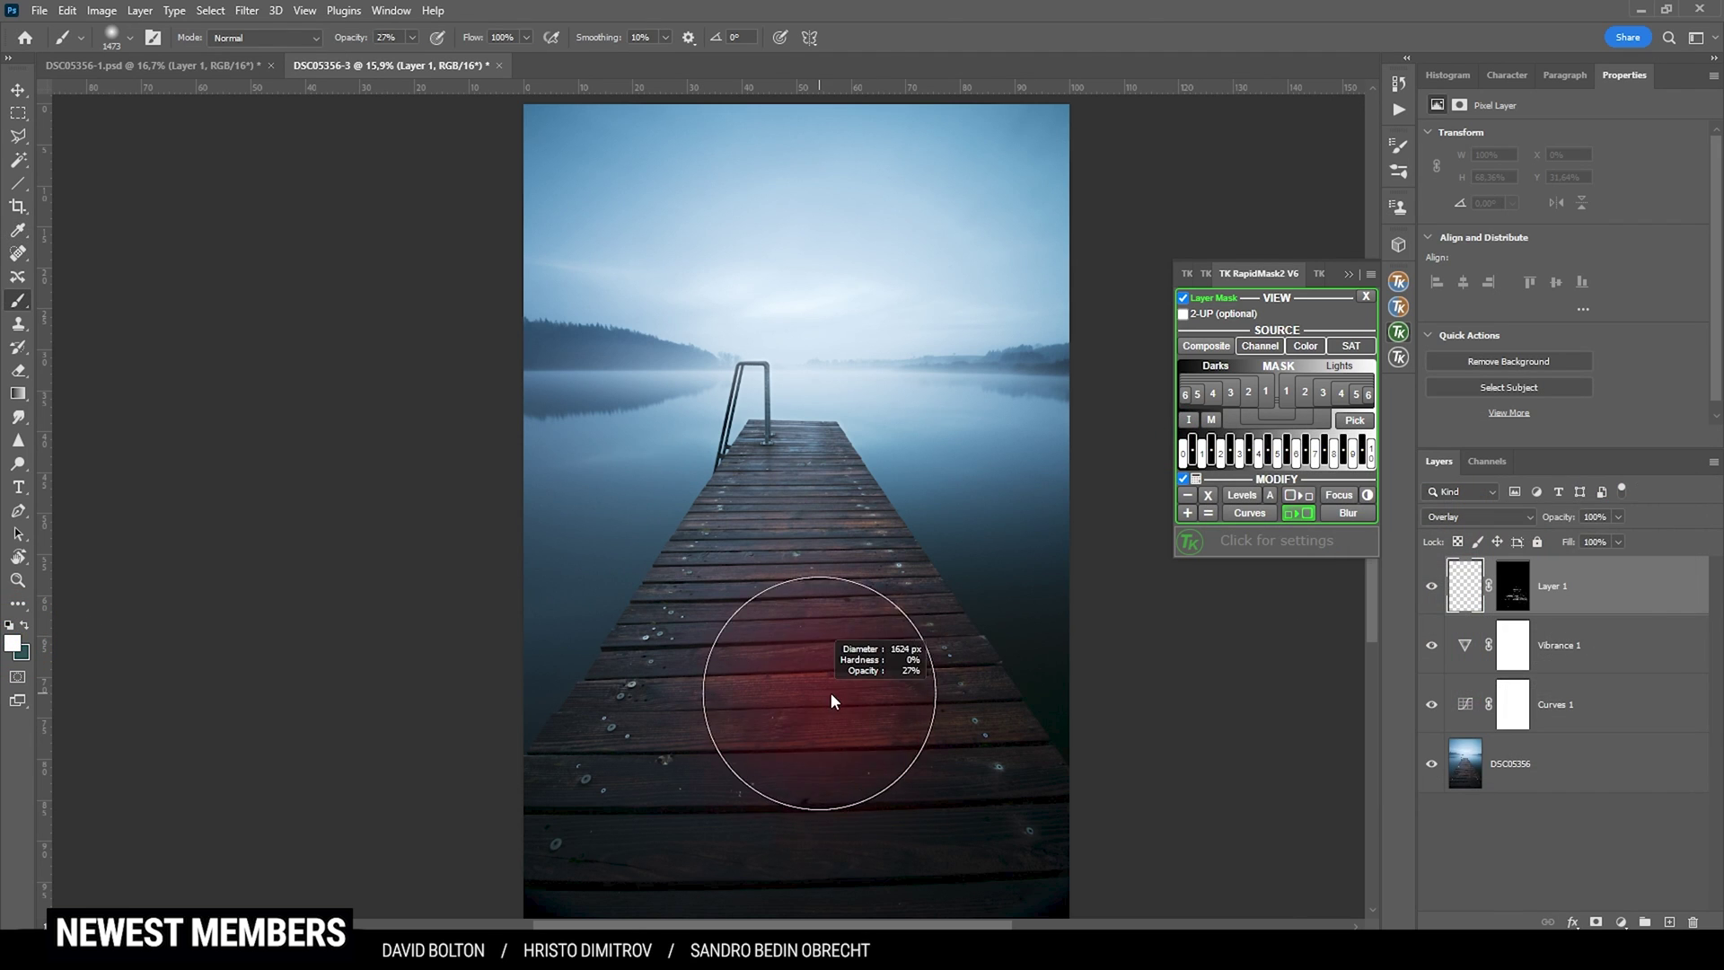
{"action": "right_click", "coordinate": [764, 690], "text": "alt"}
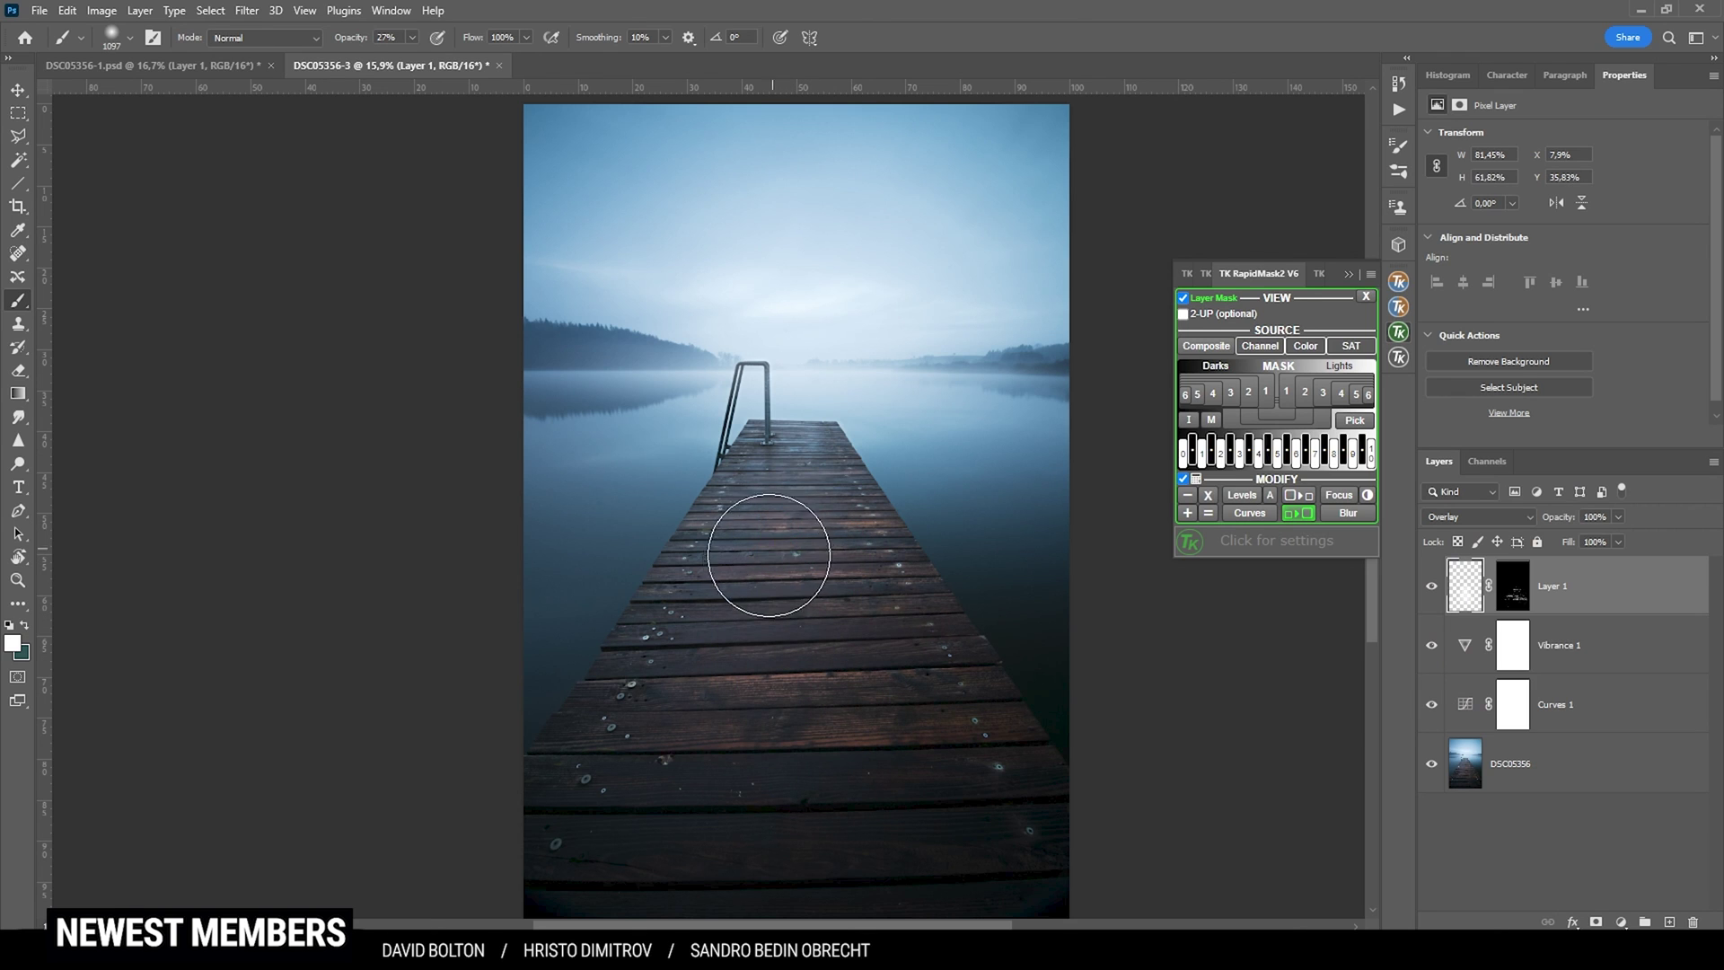
{"action": "left_click_drag", "start_coordinate": [729, 613], "coordinate": [745, 699]}
{"action": "mouse_move", "coordinate": [868, 736]}
{"action": "left_mouse_down"}
{"action": "mouse_move", "coordinate": [920, 716]}
{"action": "mouse_move", "coordinate": [727, 778]}
{"action": "mouse_move", "coordinate": [789, 569]}
{"action": "left_mouse_up"}
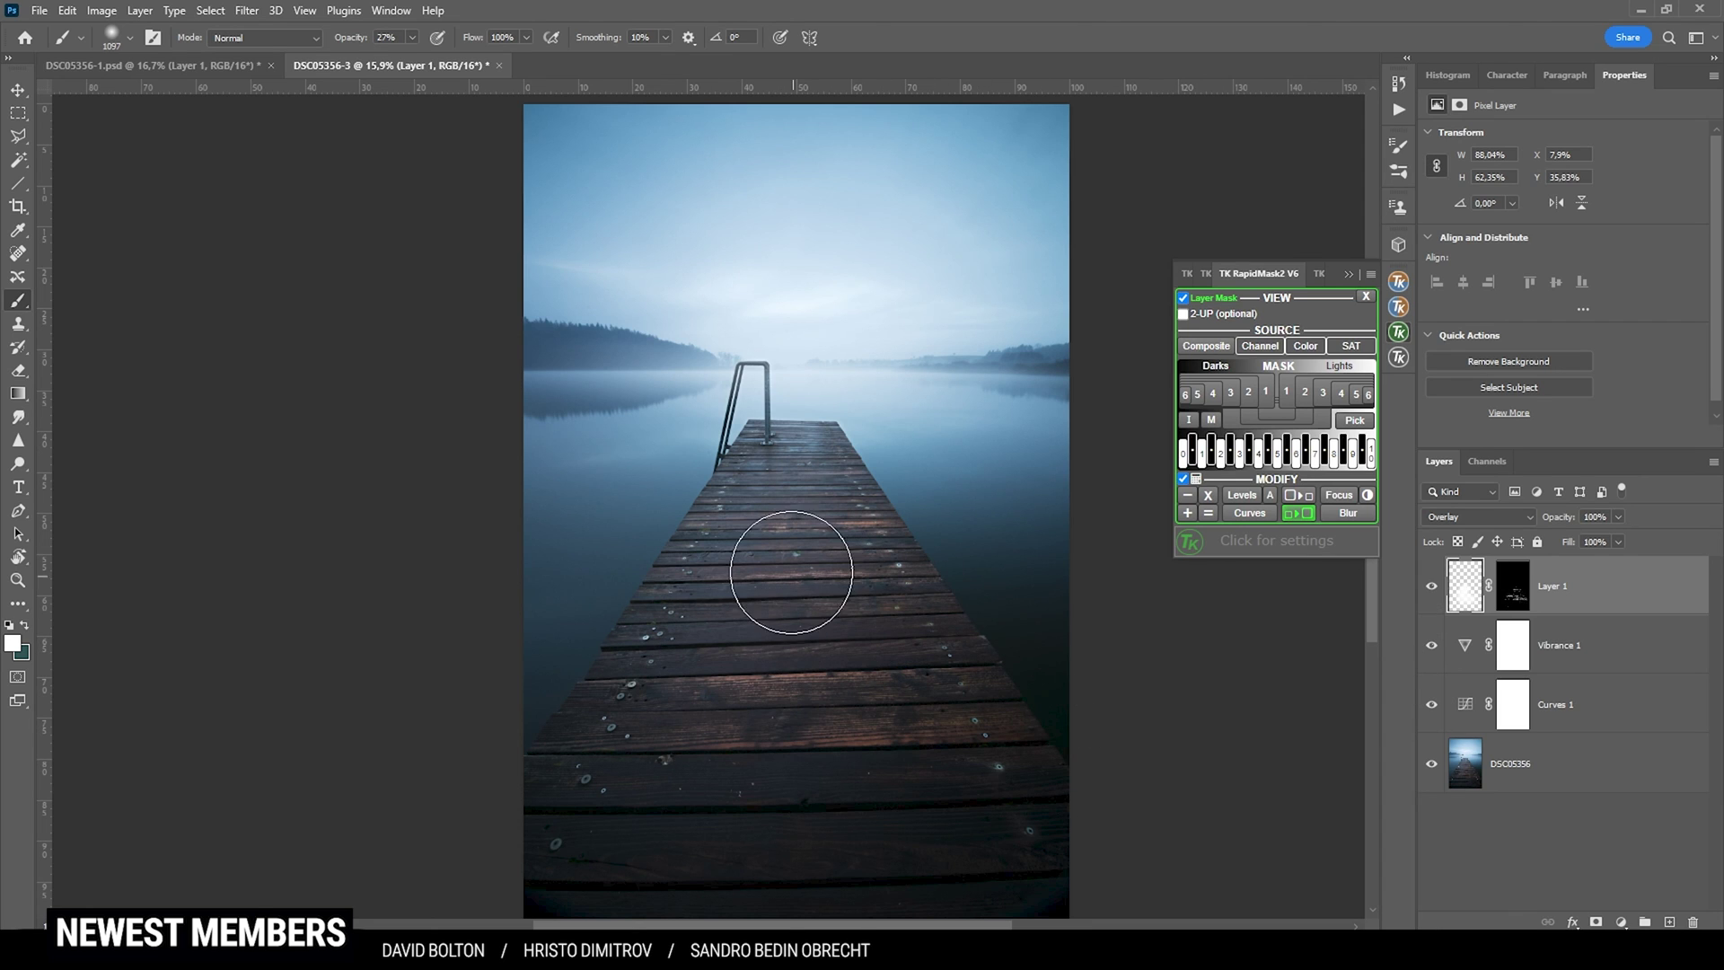
{"action": "left_click", "coordinate": [1431, 589]}
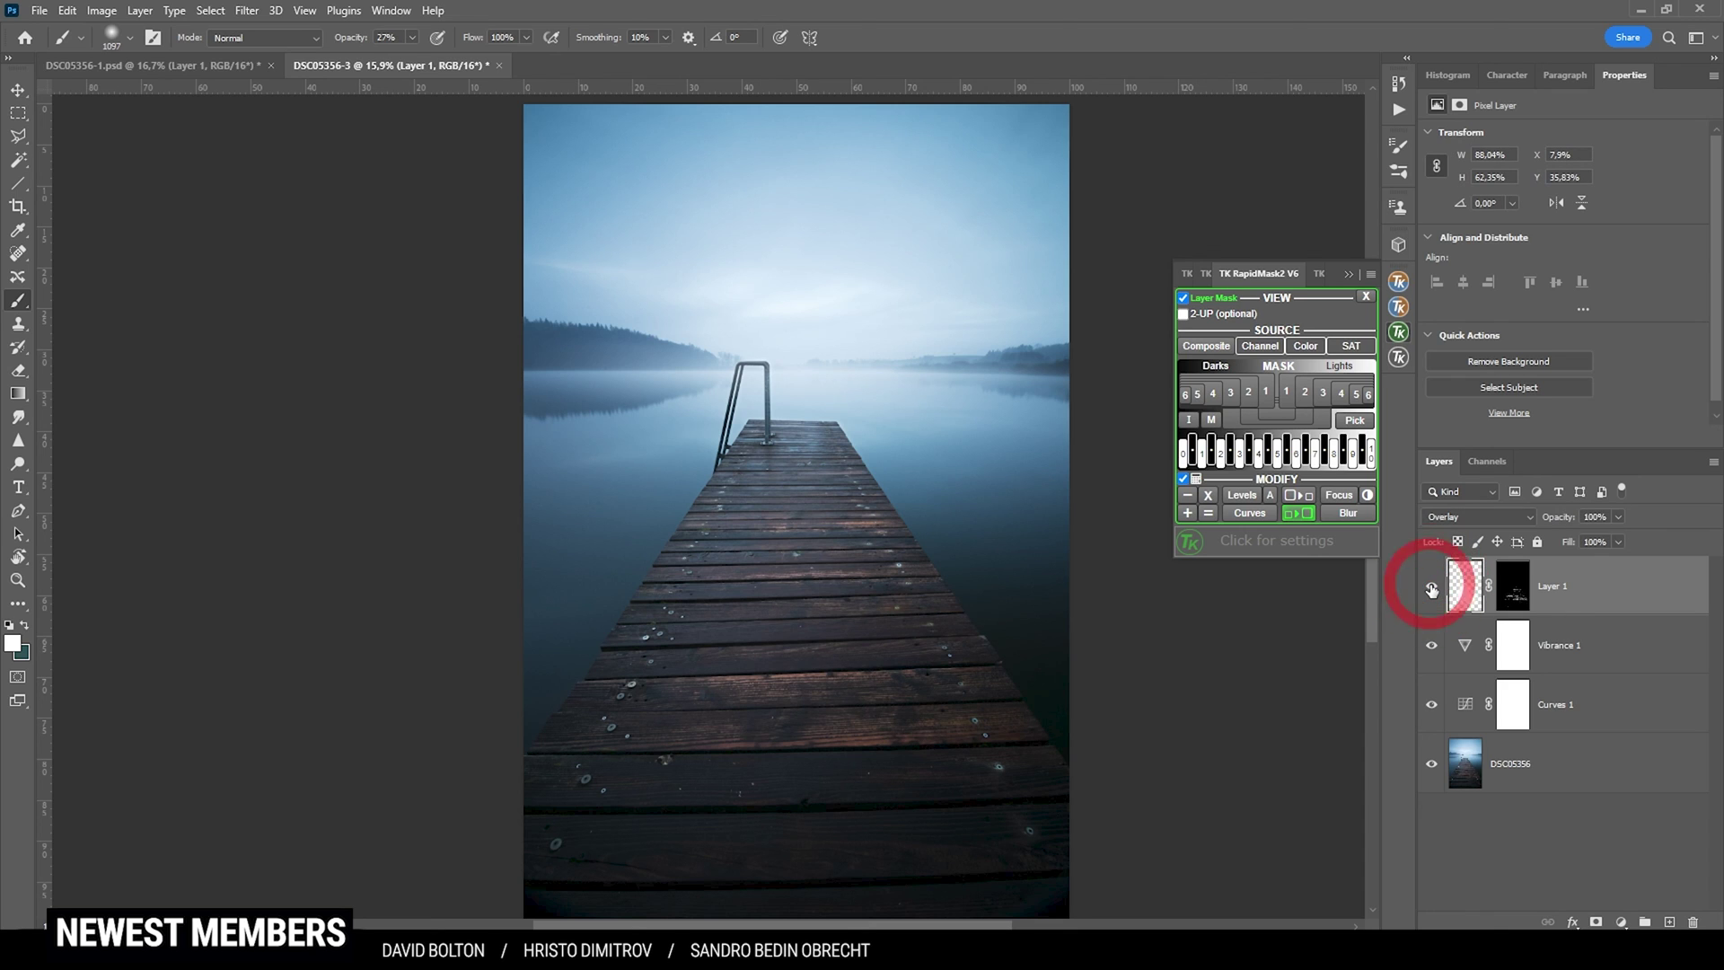
{"action": "left_click", "coordinate": [1431, 588]}
{"action": "left_click", "coordinate": [1432, 588]}
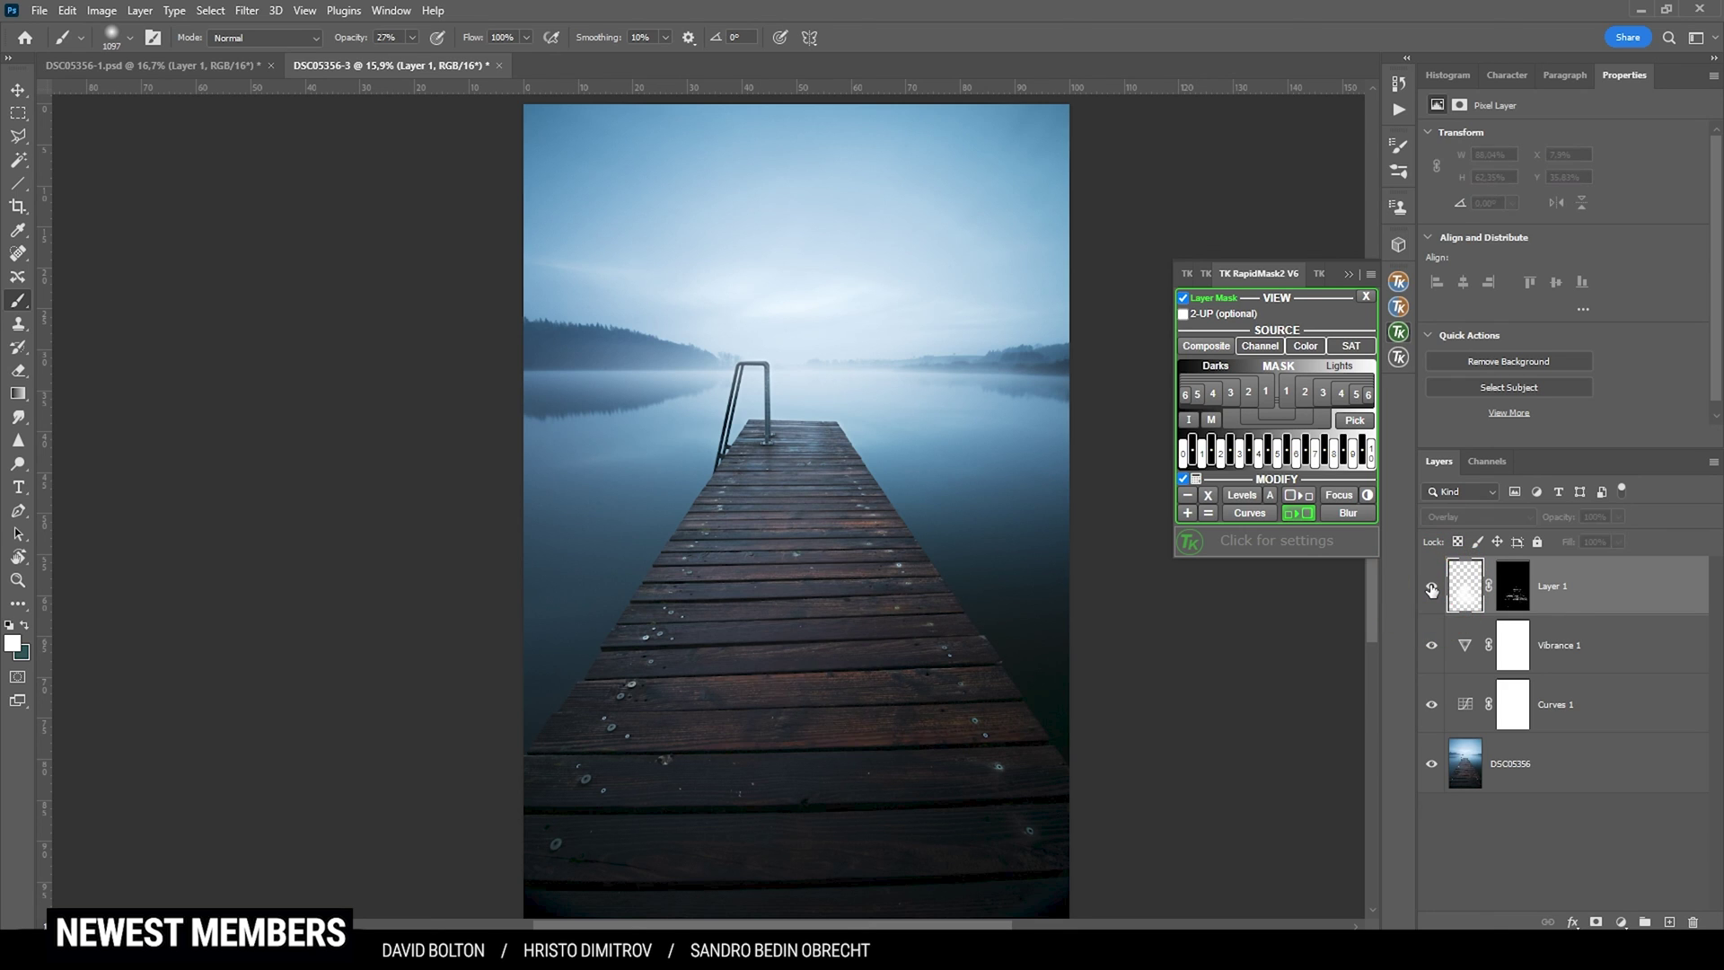
{"action": "left_click", "coordinate": [1431, 588]}
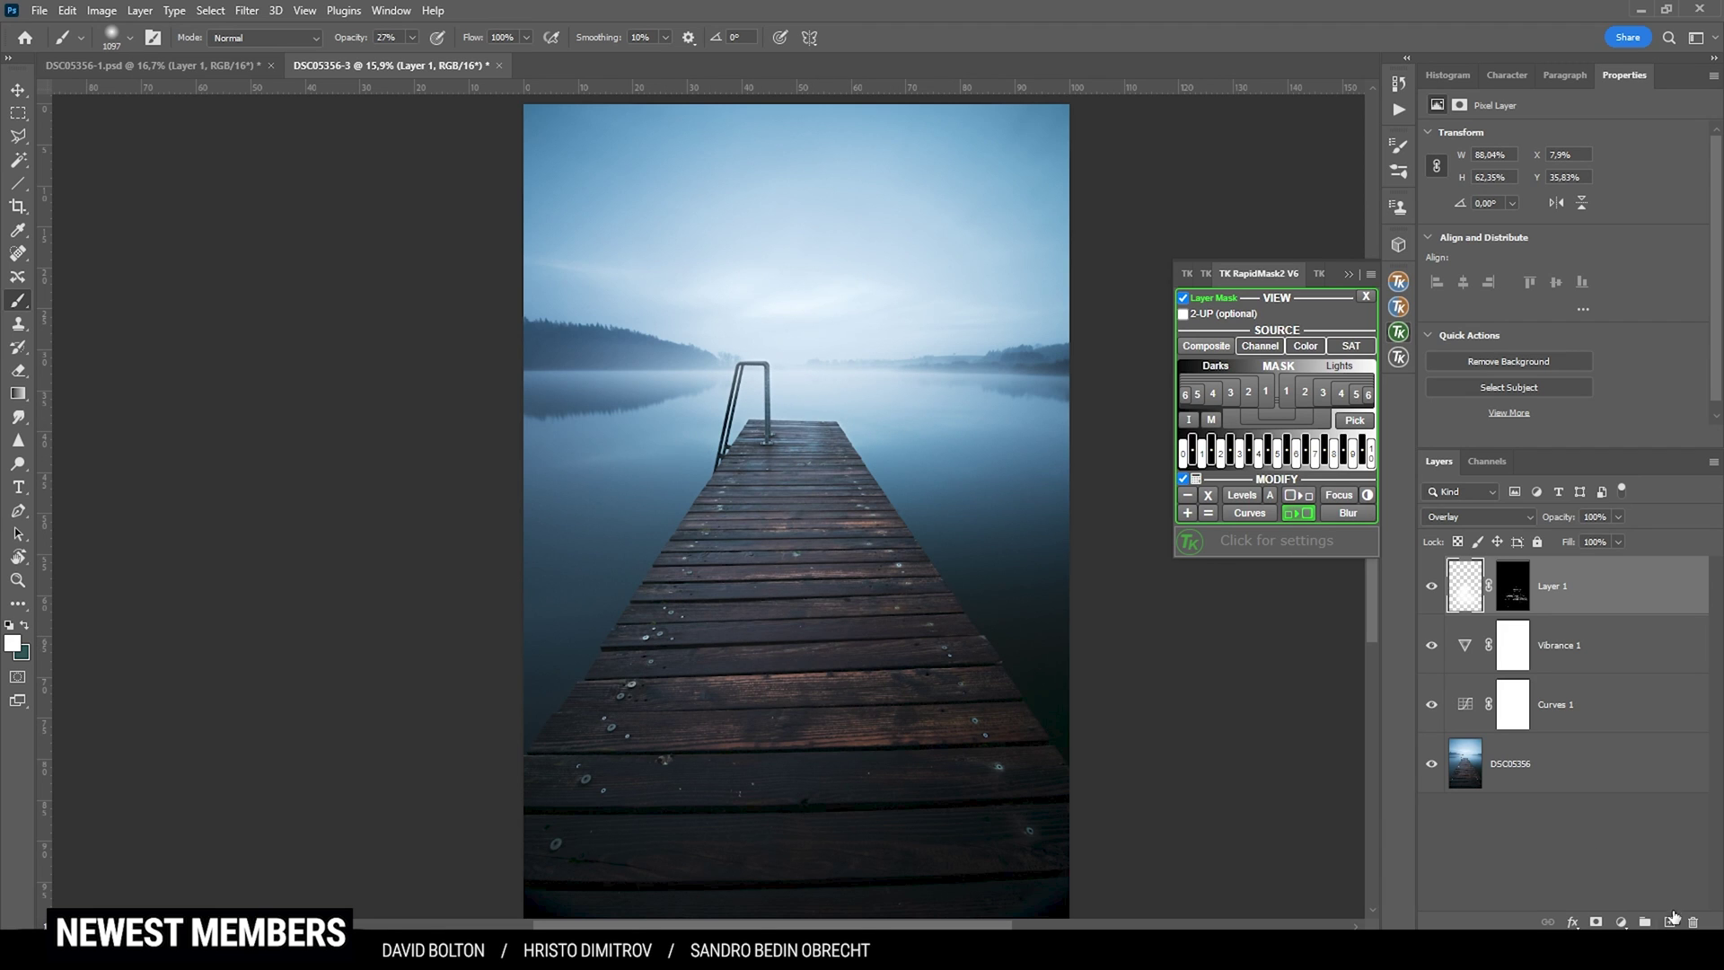
Add an Overlay Layer 2 and paint white over the boardwalk with a ~1511 px brush.
{"action": "left_click", "coordinate": [1669, 922]}
{"action": "left_click", "coordinate": [1460, 511]}
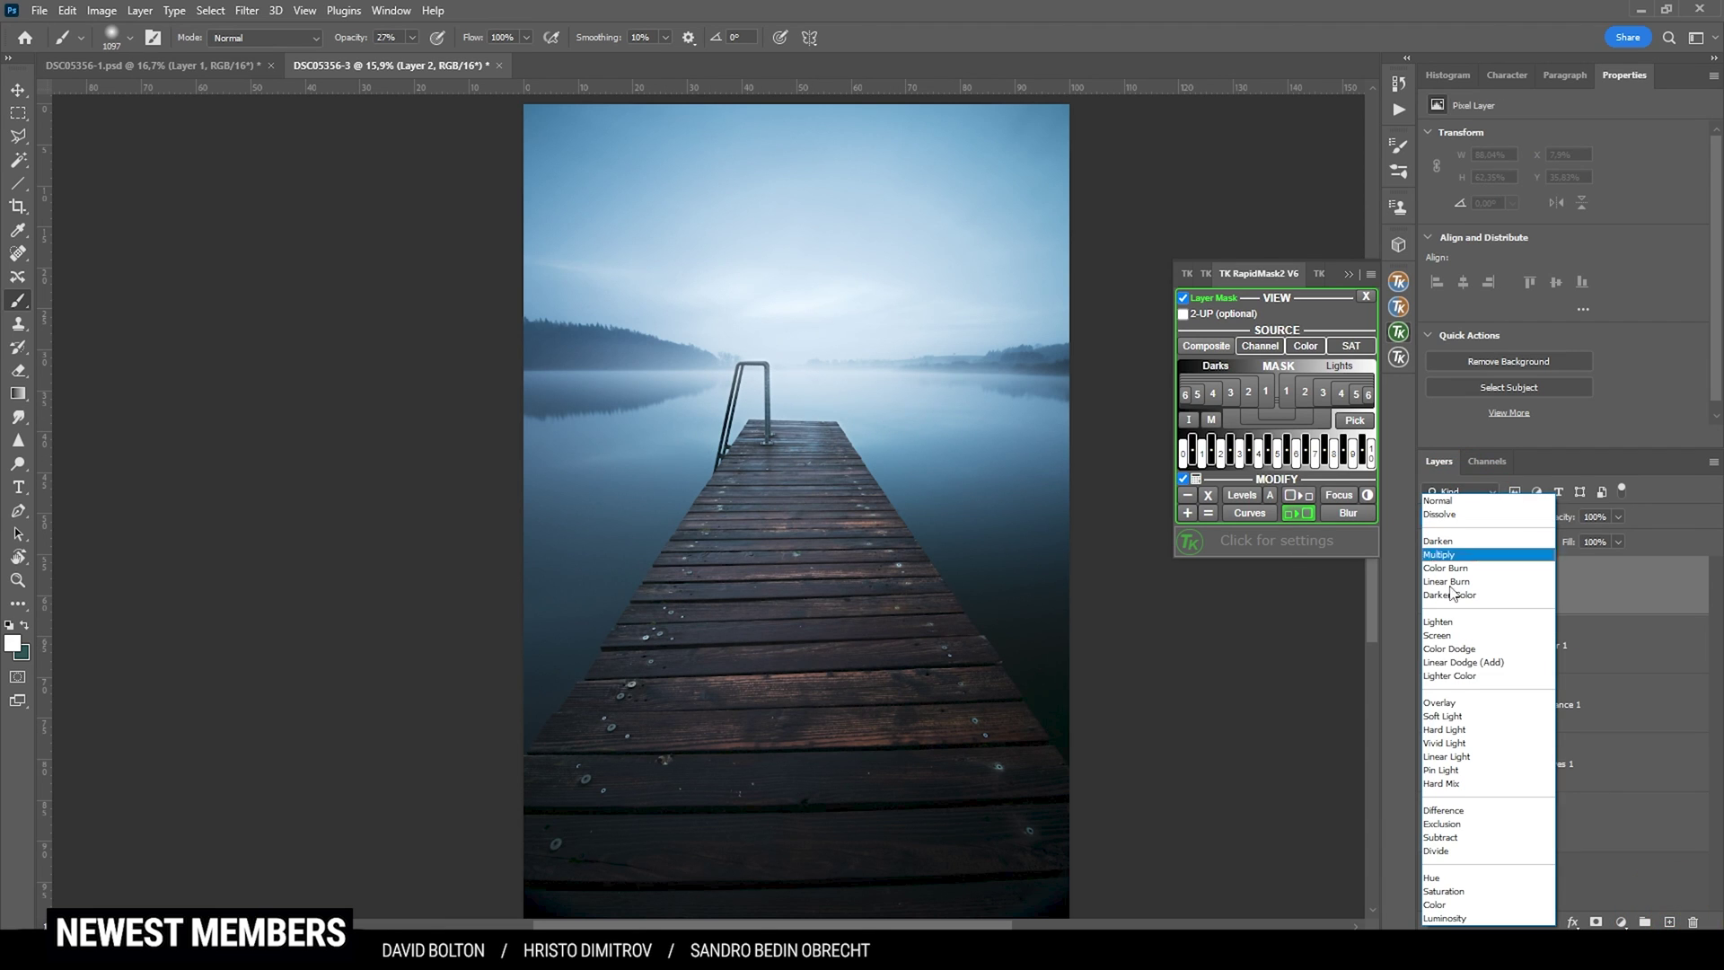
{"action": "left_click", "coordinate": [1441, 702]}
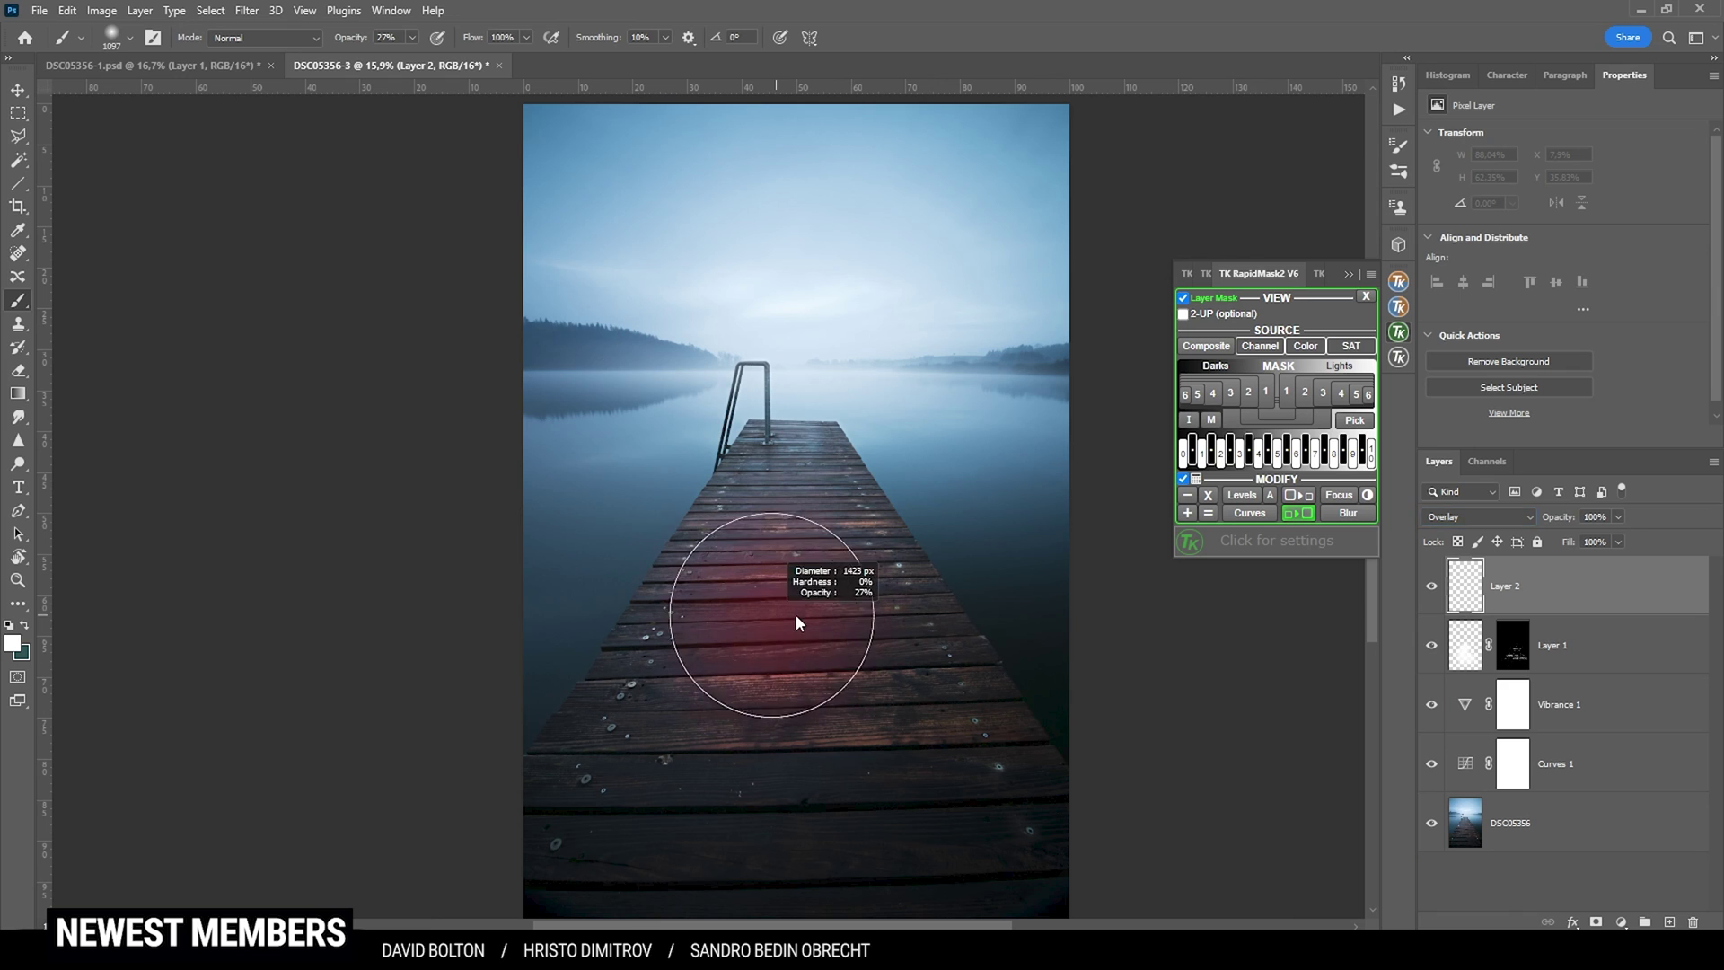
{"action": "left_click_drag", "start_coordinate": [770, 551], "coordinate": [796, 566]}
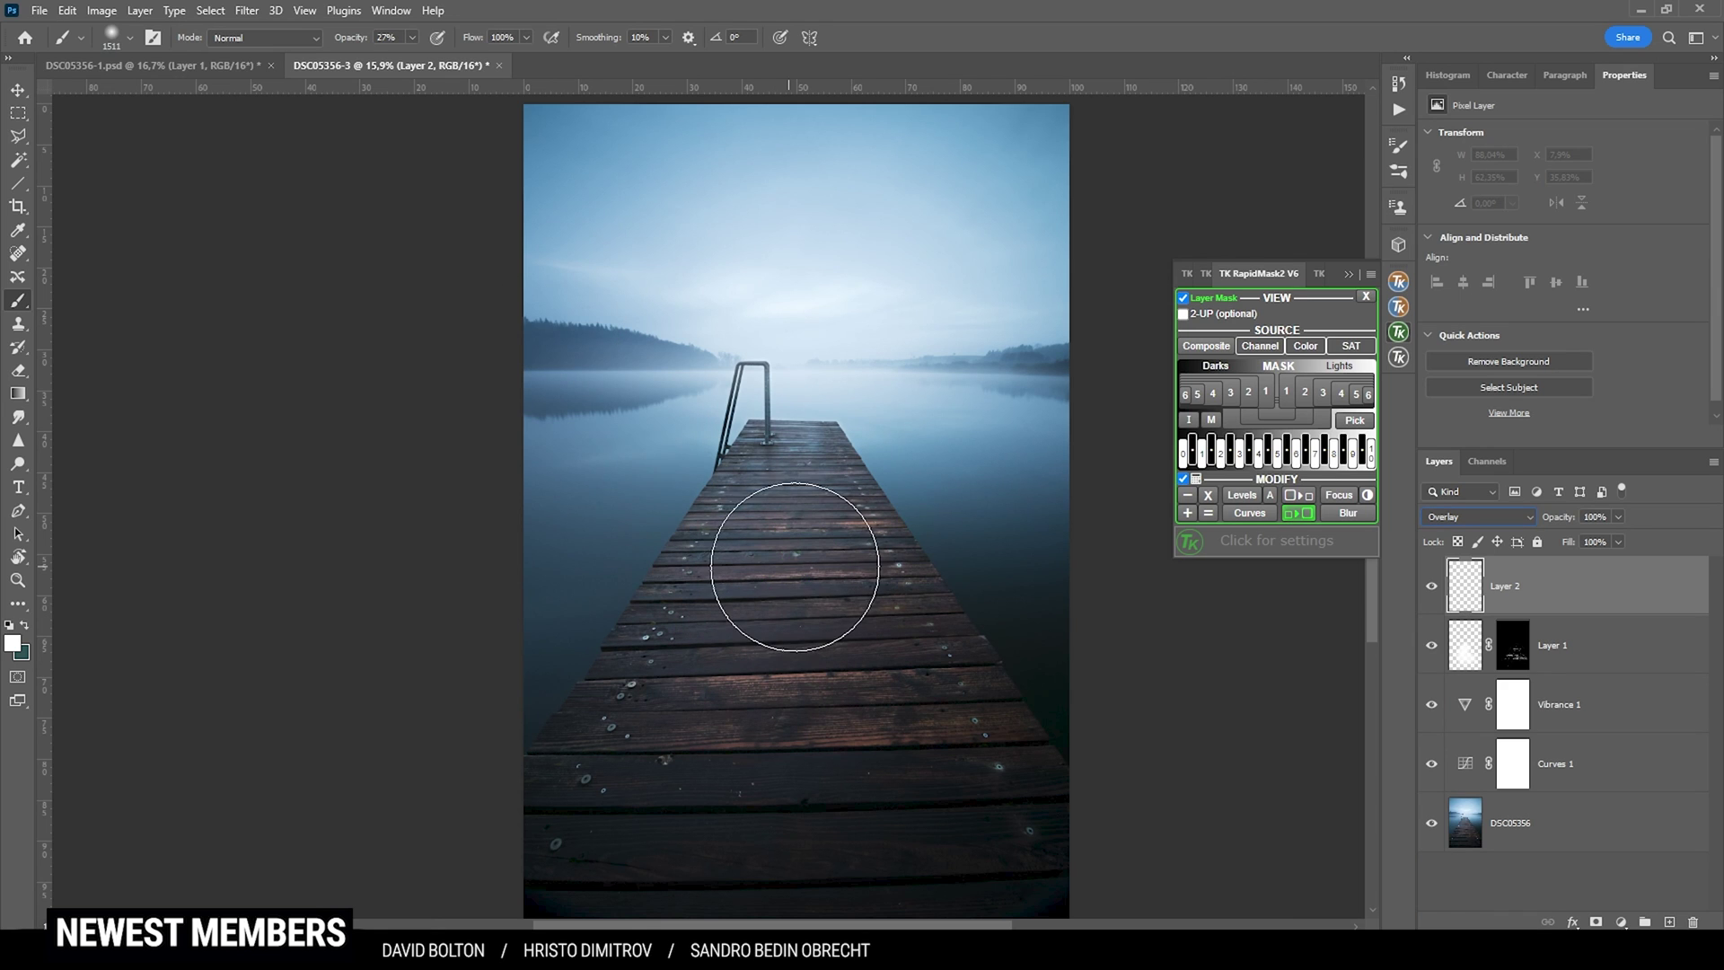
{"action": "left_click", "coordinate": [791, 562]}
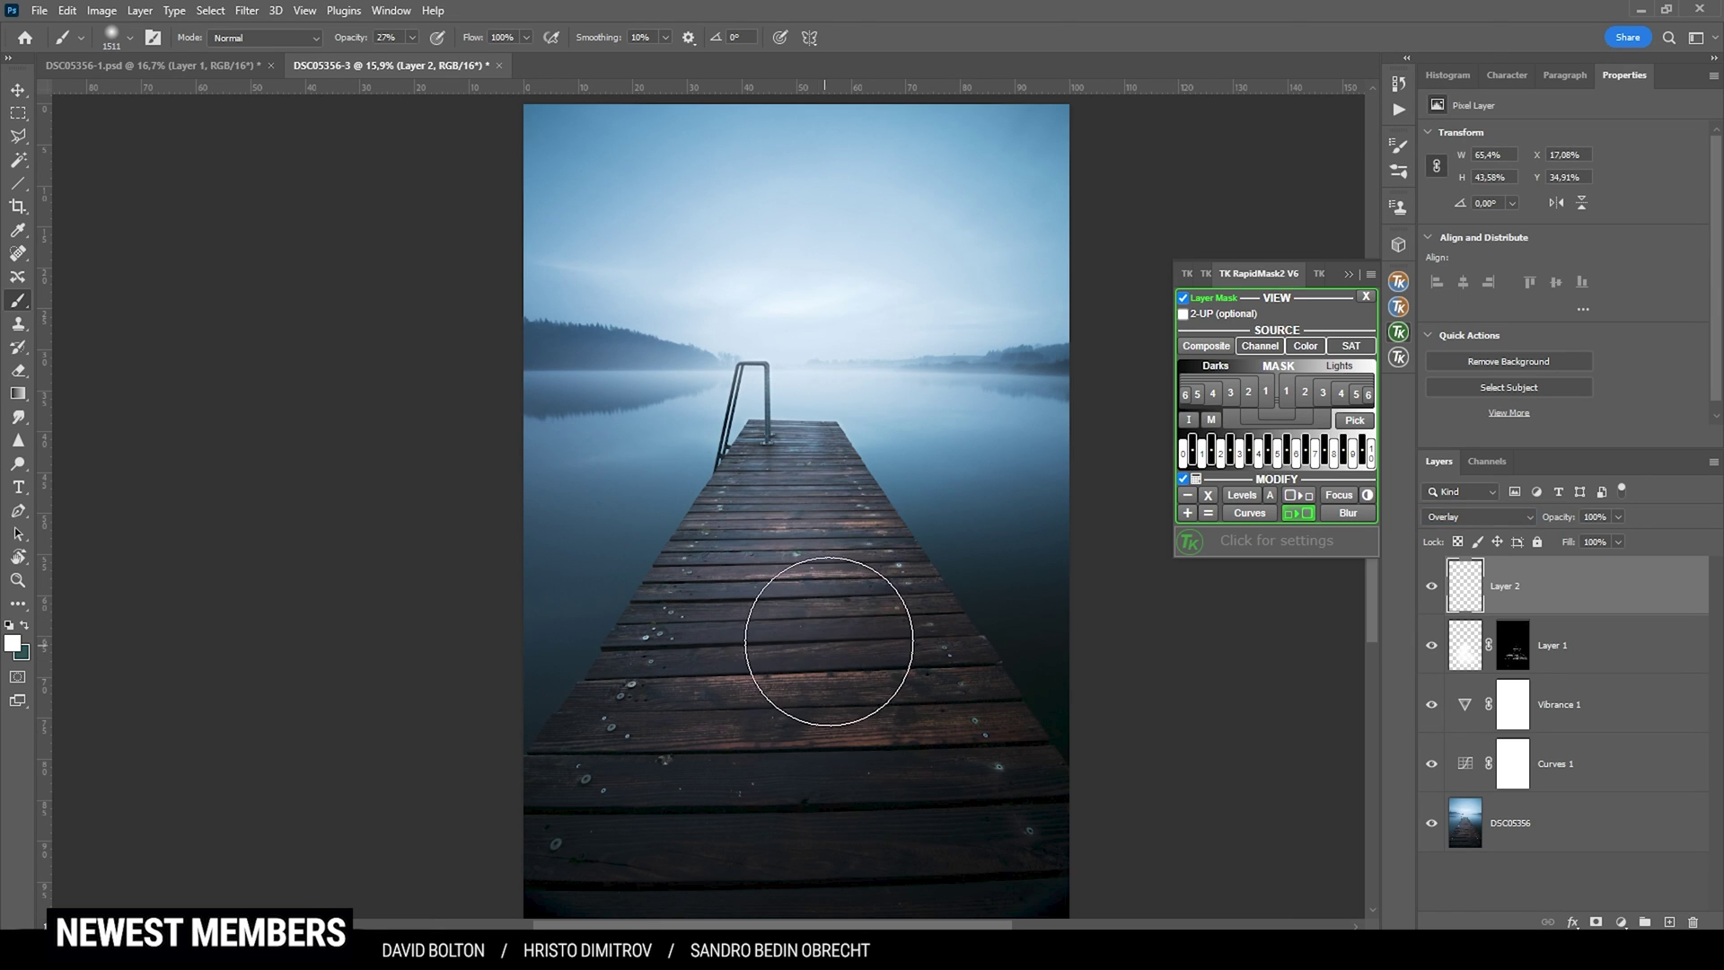
{"action": "left_click_drag", "start_coordinate": [828, 639], "coordinate": [881, 673]}
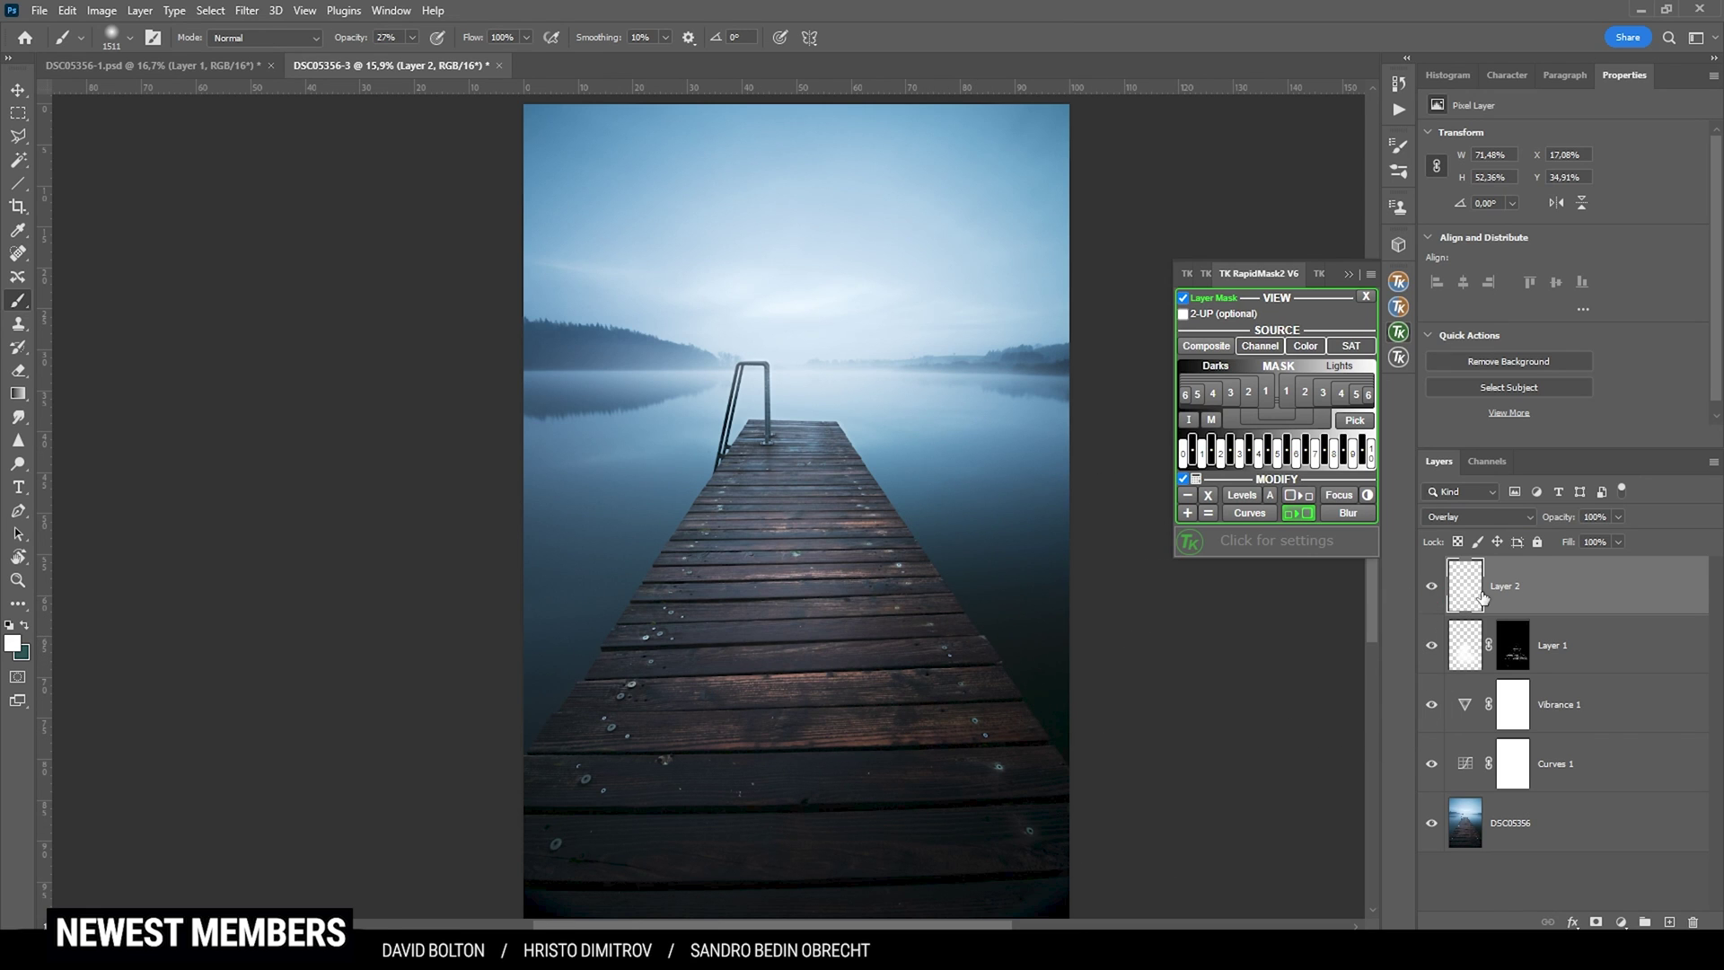
Lower Layer 2's opacity to 40%.
{"action": "left_click_drag", "start_coordinate": [1589, 542], "coordinate": [1568, 539]}
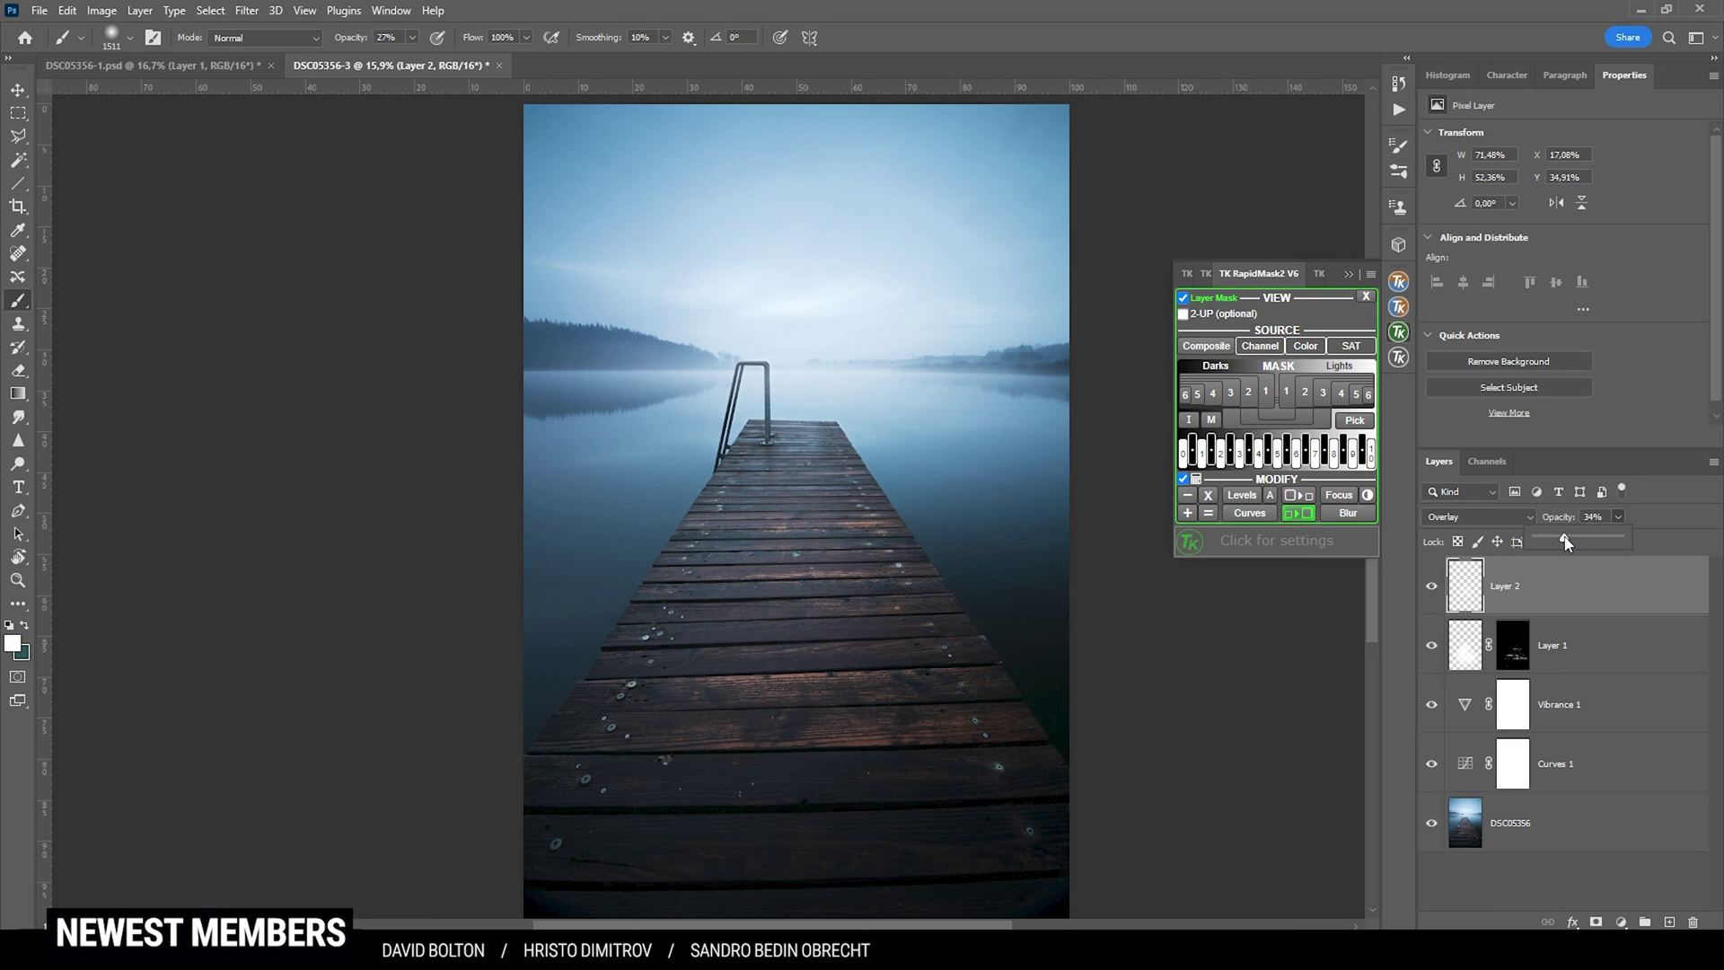
{"action": "left_click", "coordinate": [1446, 597]}
{"action": "left_click", "coordinate": [1669, 922]}
Set Layer 3 to Overlay and mask it with a Darks-4 luminosity mask from RapidMask.
{"action": "left_click", "coordinate": [1479, 516]}
{"action": "left_click", "coordinate": [1479, 706]}
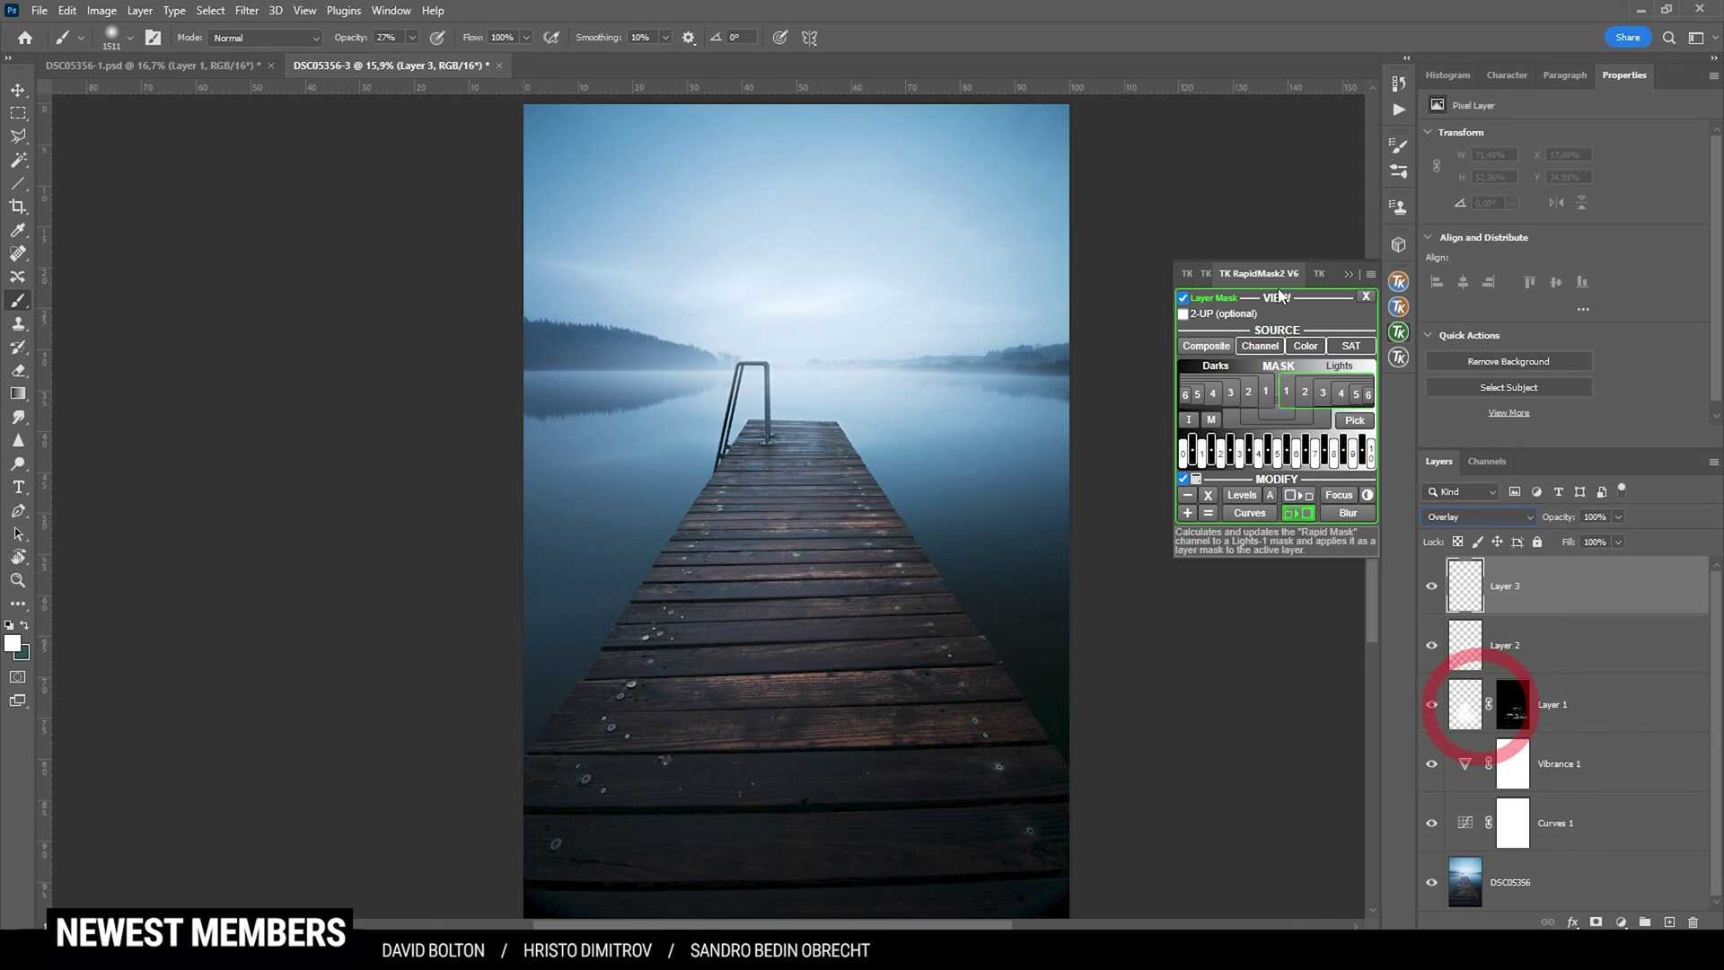
{"action": "left_click", "coordinate": [1276, 297]}
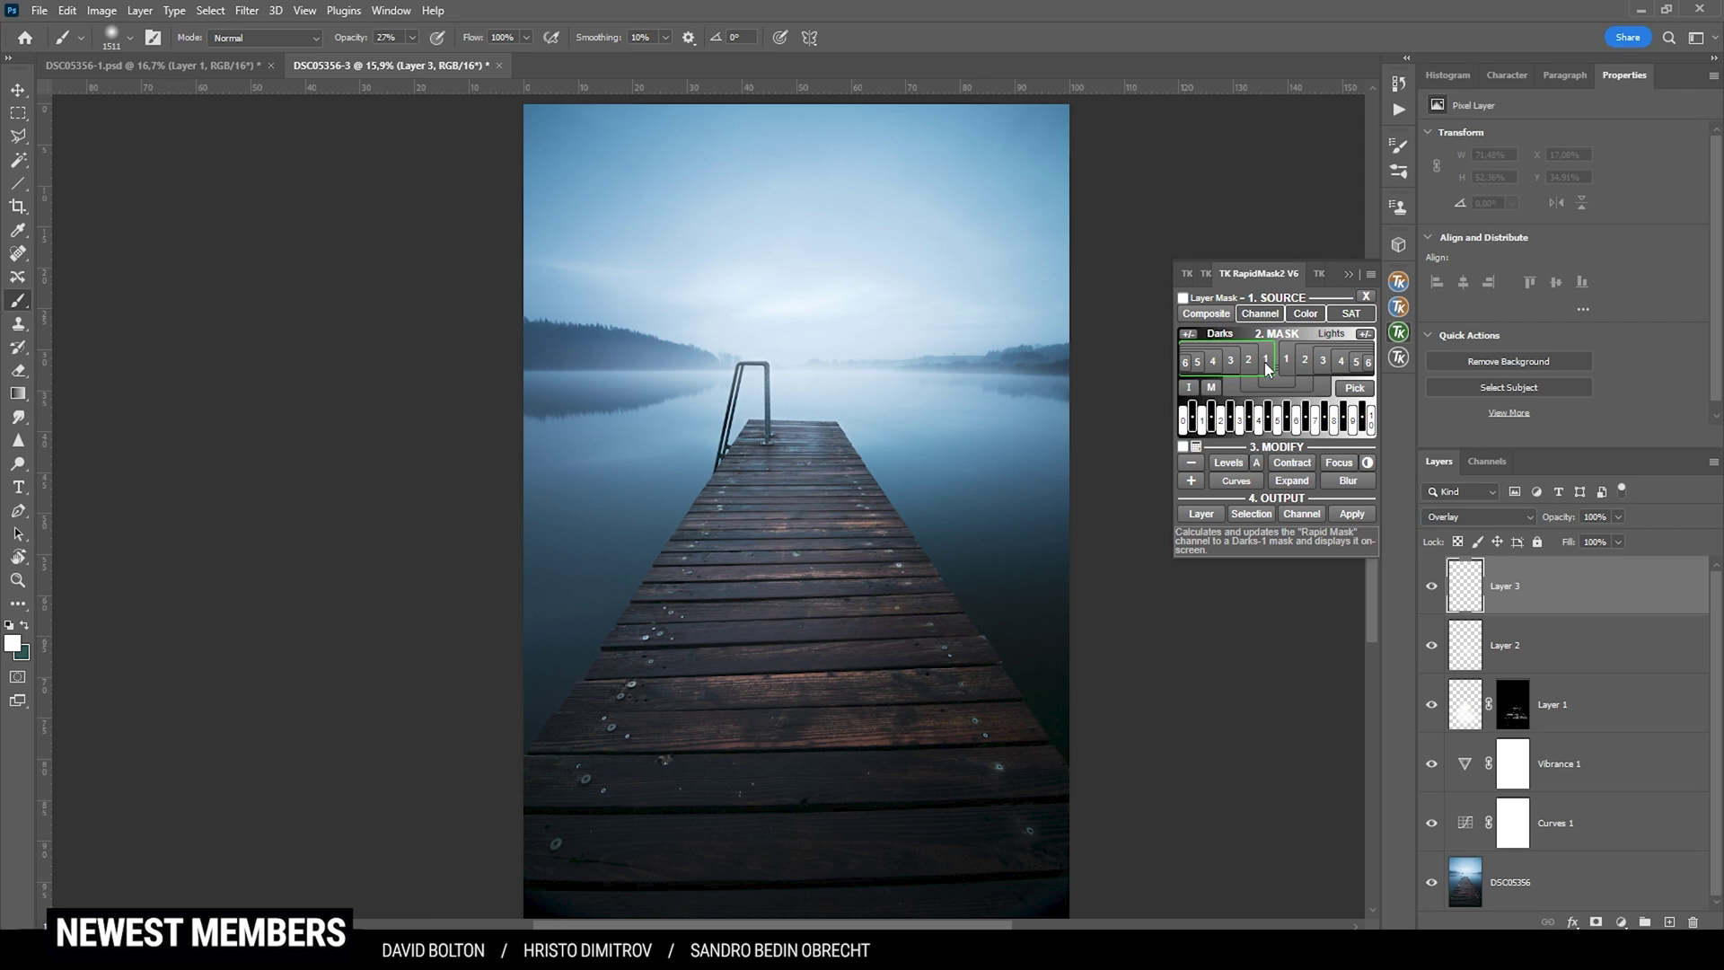
{"action": "left_click", "coordinate": [1259, 367]}
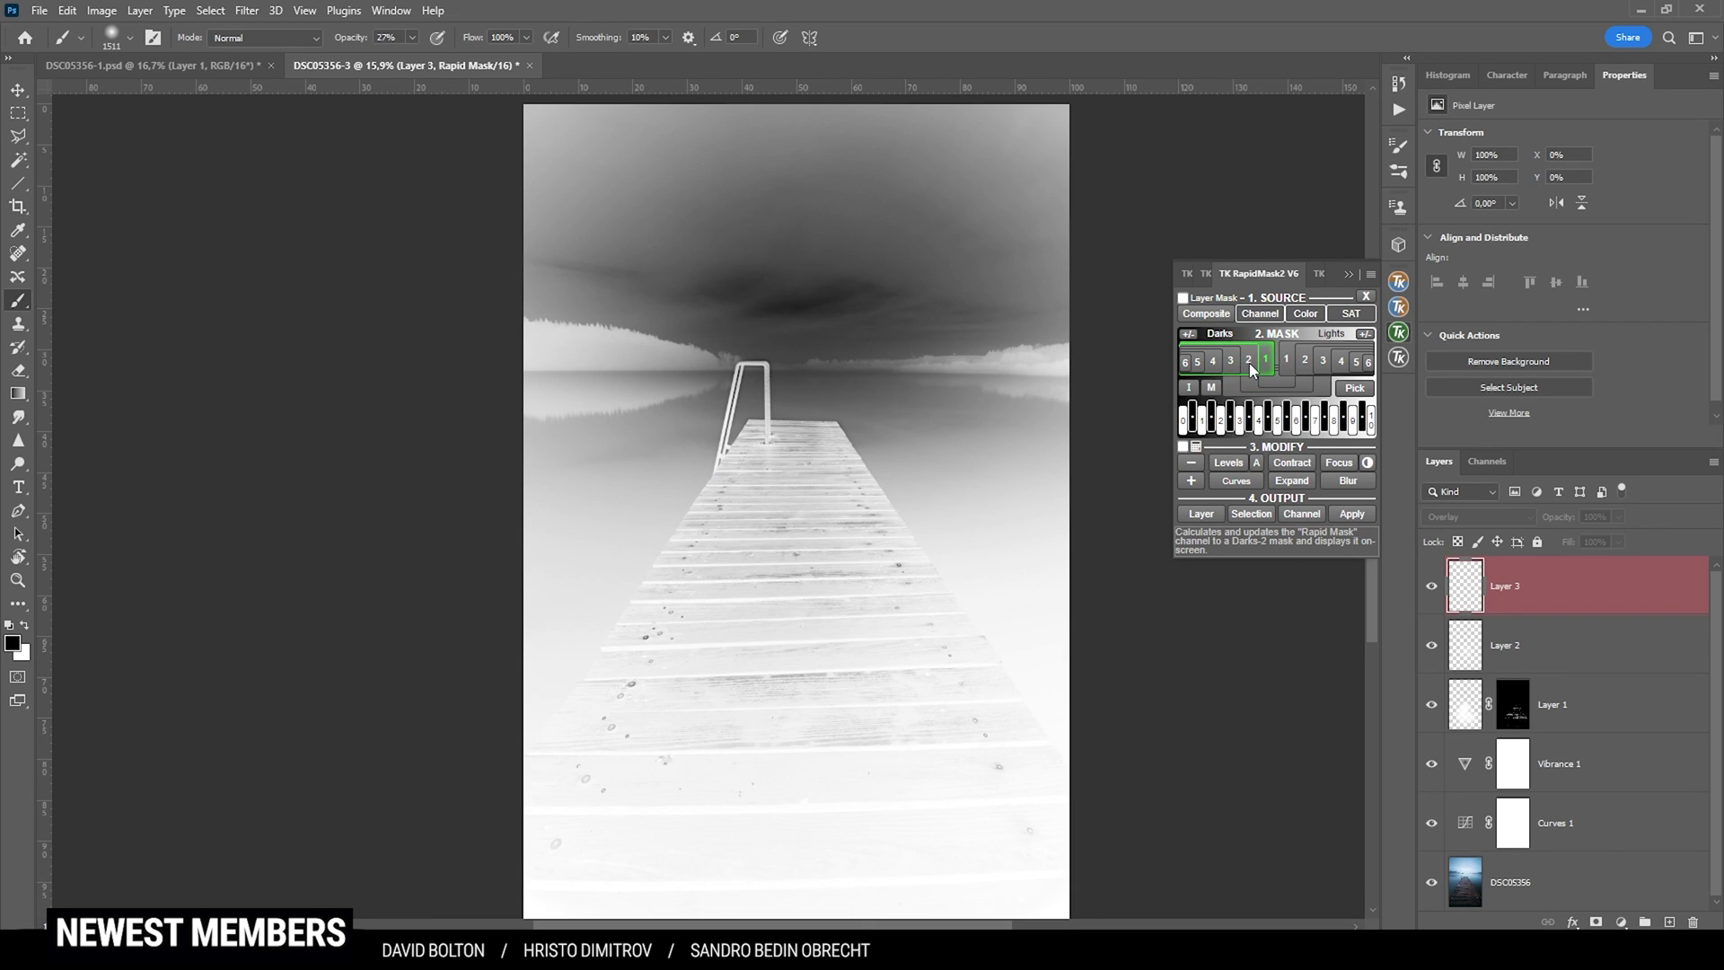
{"action": "left_click", "coordinate": [1248, 363]}
{"action": "left_click", "coordinate": [1231, 362]}
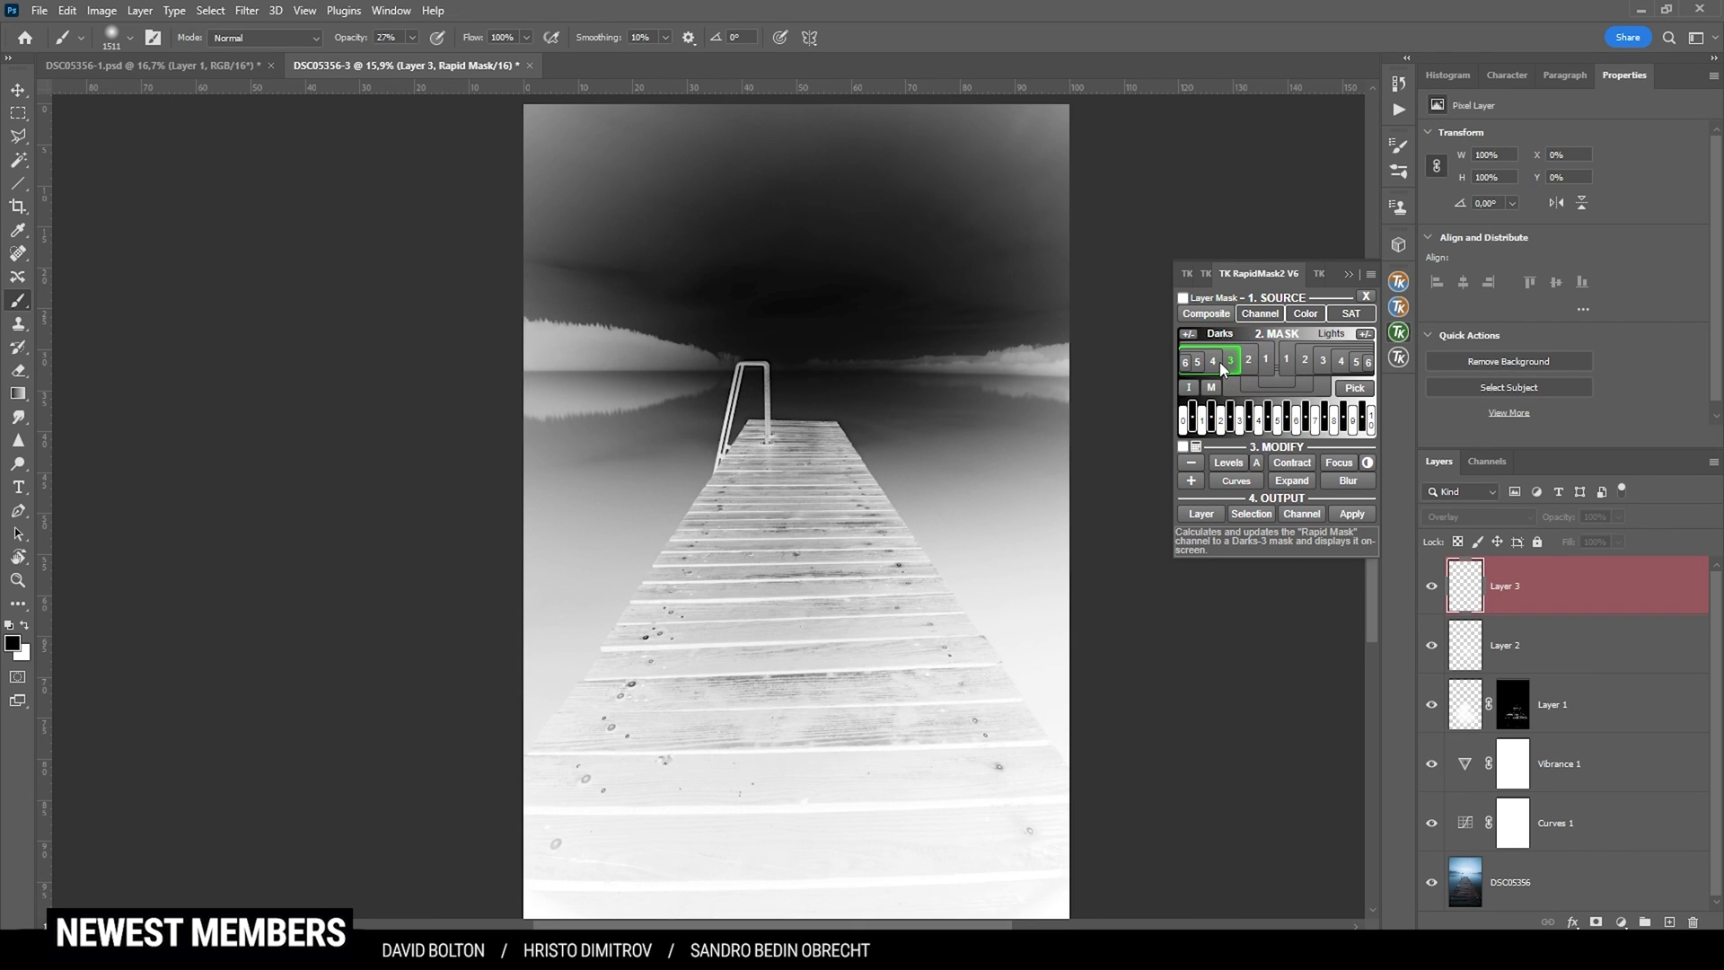
{"action": "left_click", "coordinate": [1213, 363]}
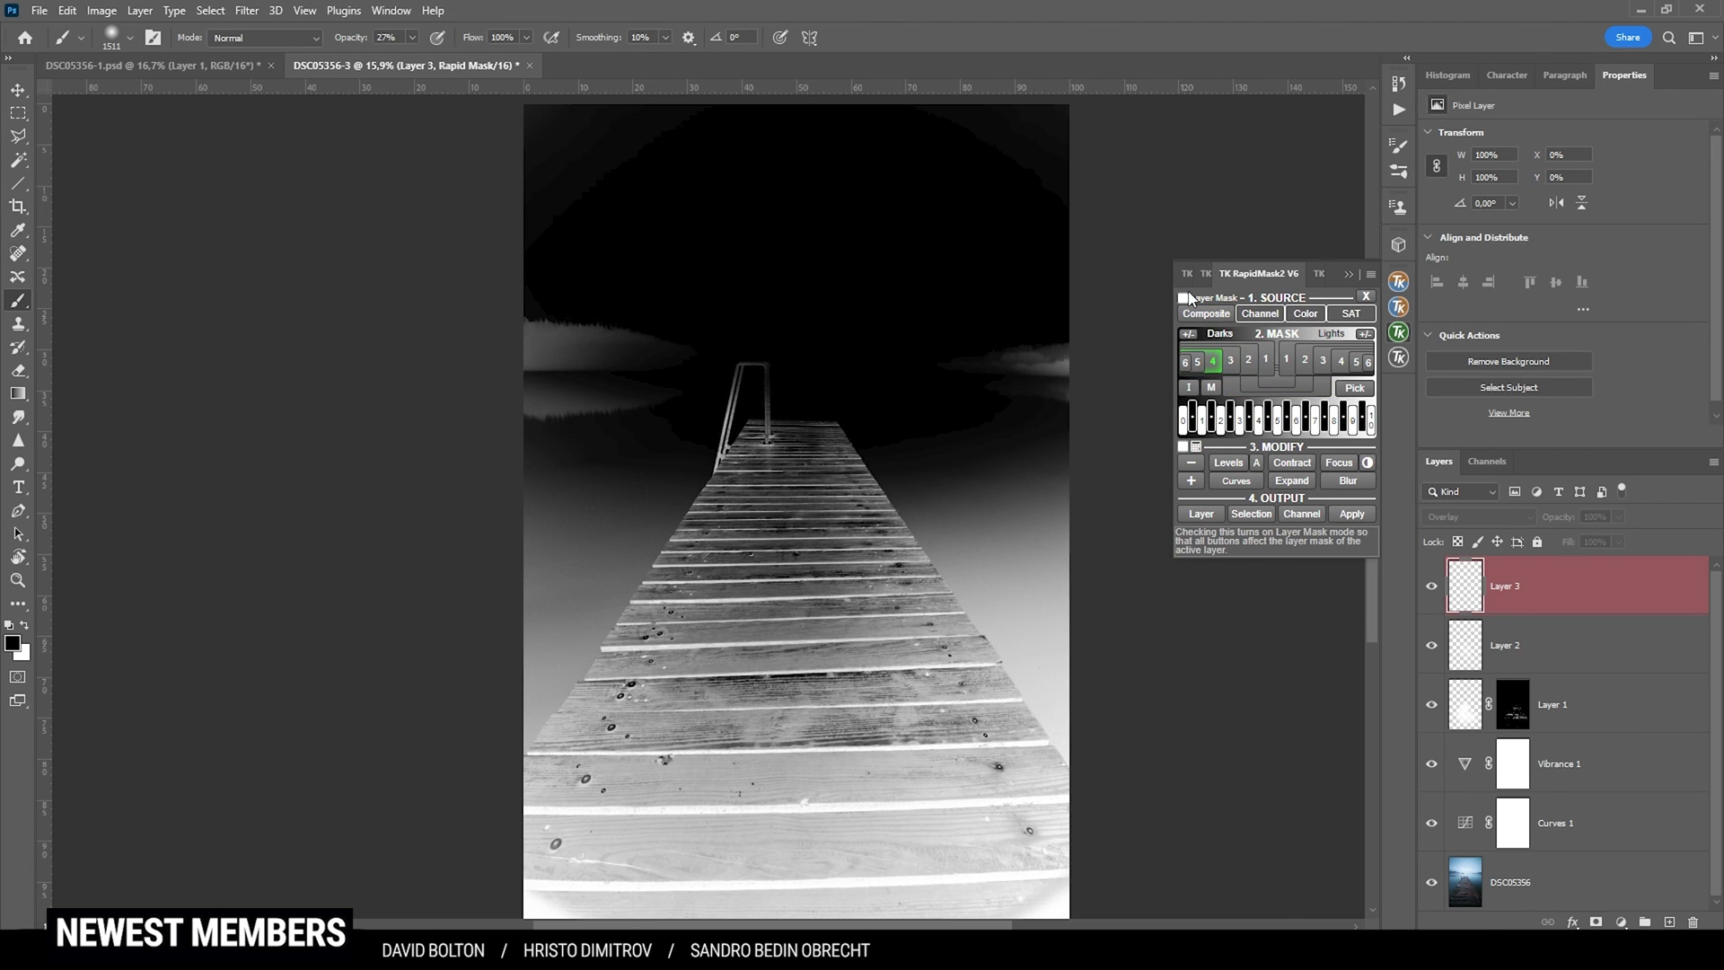
{"action": "left_click", "coordinate": [1182, 298]}
{"action": "left_click", "coordinate": [1212, 395]}
{"action": "left_click", "coordinate": [1465, 586]}
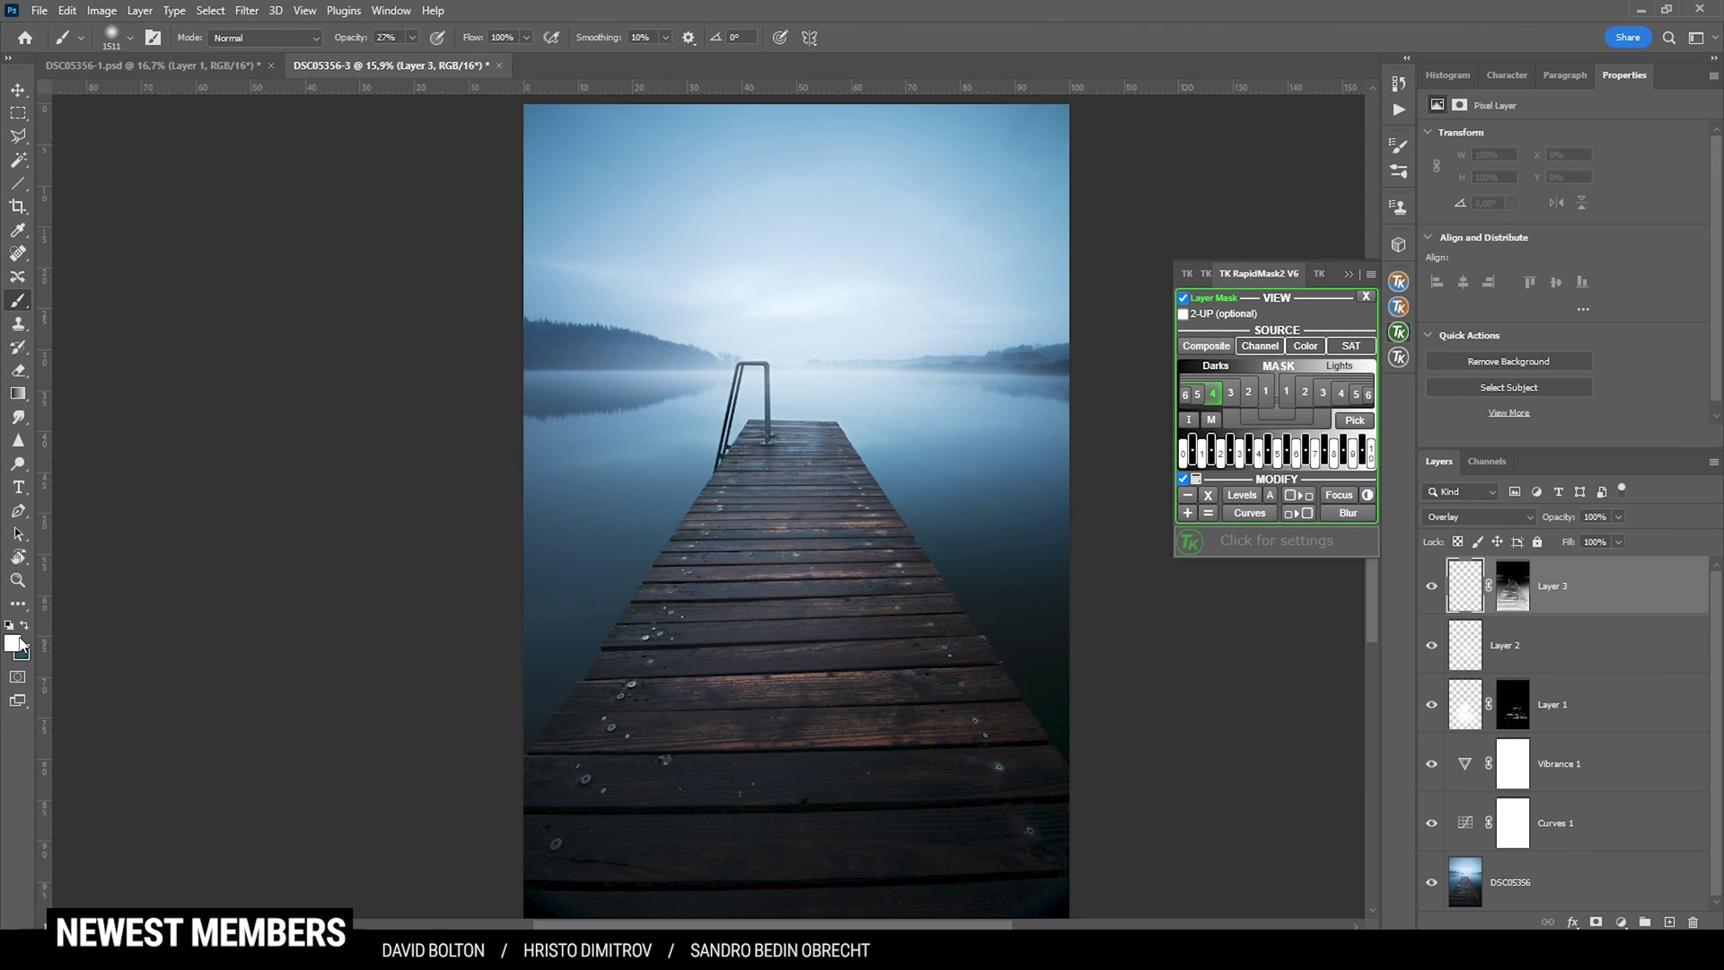
Paint black over the distant treeline and far right hills on Layer 3, comparing before and after.
{"action": "left_click", "coordinate": [14, 643]}
{"action": "left_click", "coordinate": [1632, 474]}
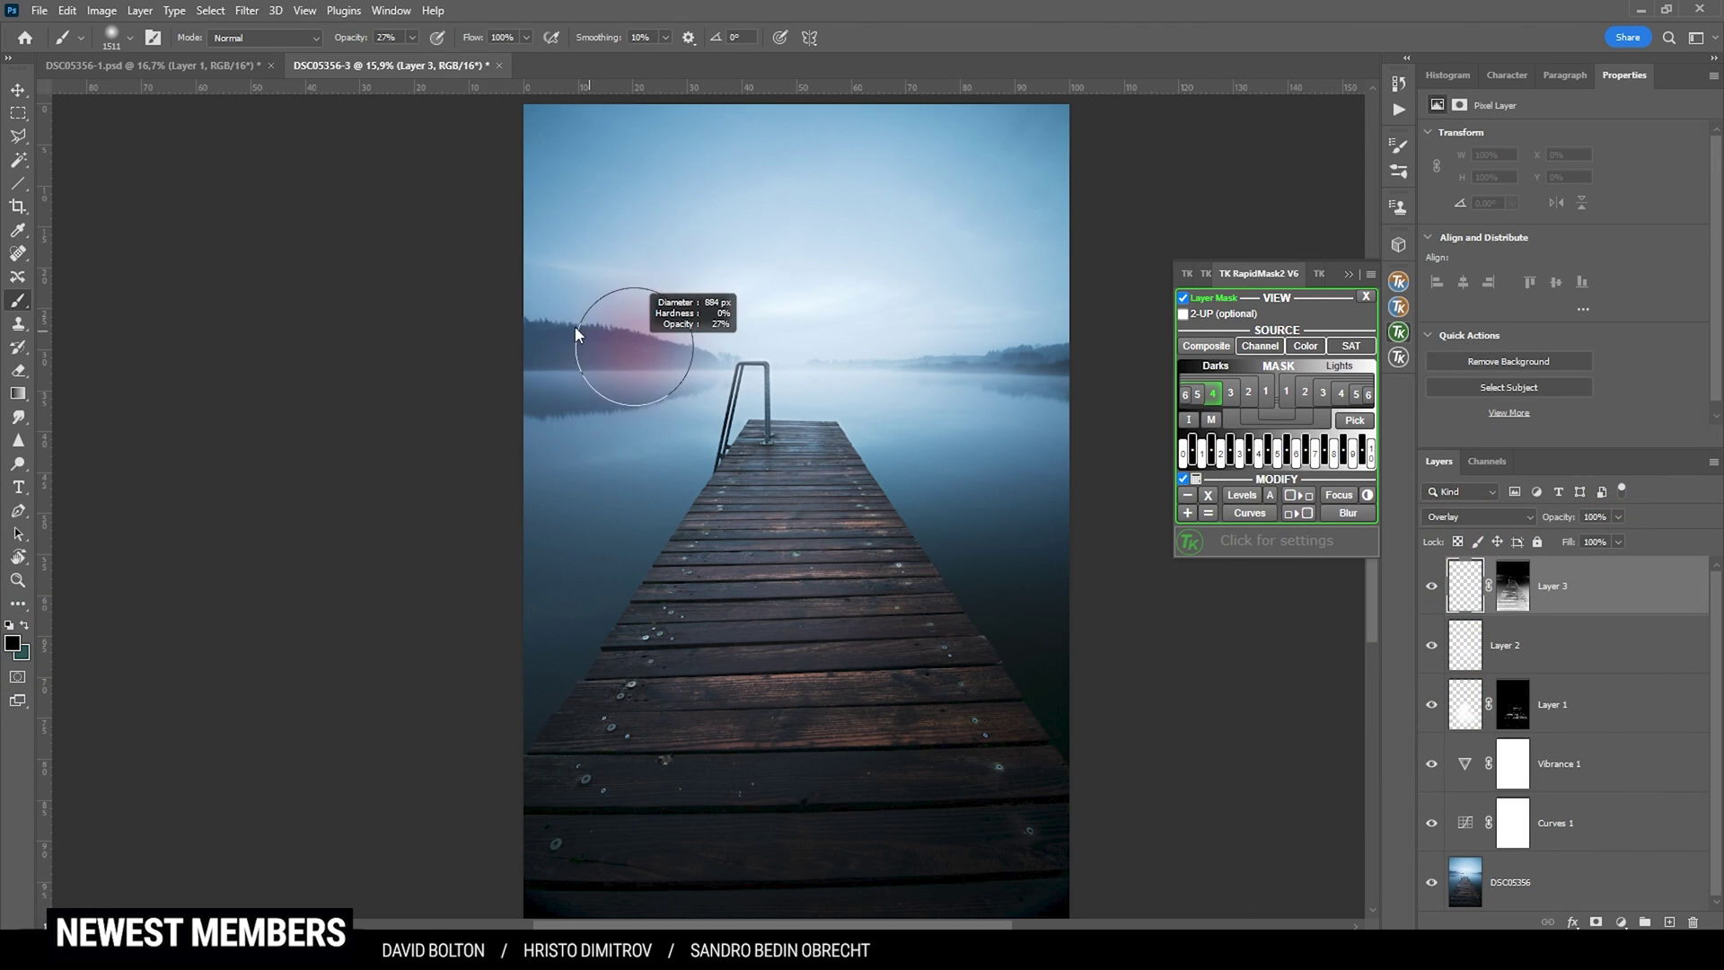
{"action": "mouse_move", "coordinate": [626, 327]}
{"action": "left_mouse_down"}
{"action": "mouse_move", "coordinate": [527, 327]}
{"action": "mouse_move", "coordinate": [539, 340]}
{"action": "left_mouse_up"}
{"action": "left_click", "coordinate": [896, 358]}
{"action": "left_click", "coordinate": [1431, 586]}
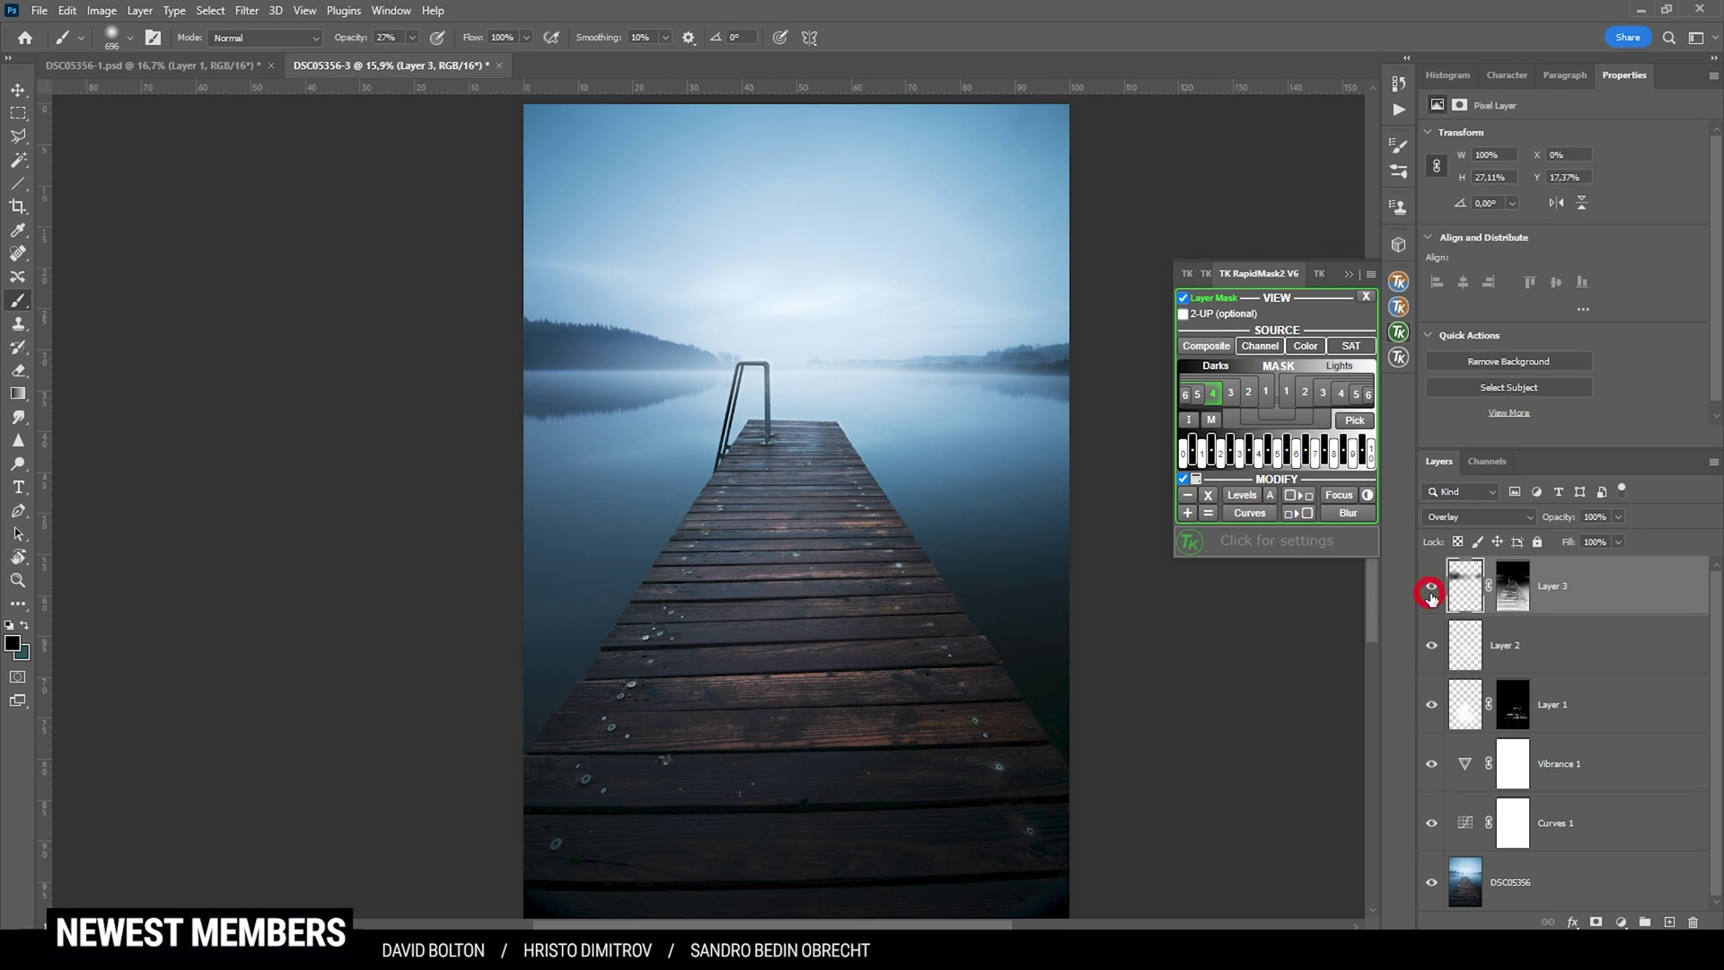
{"action": "left_click", "coordinate": [1431, 592]}
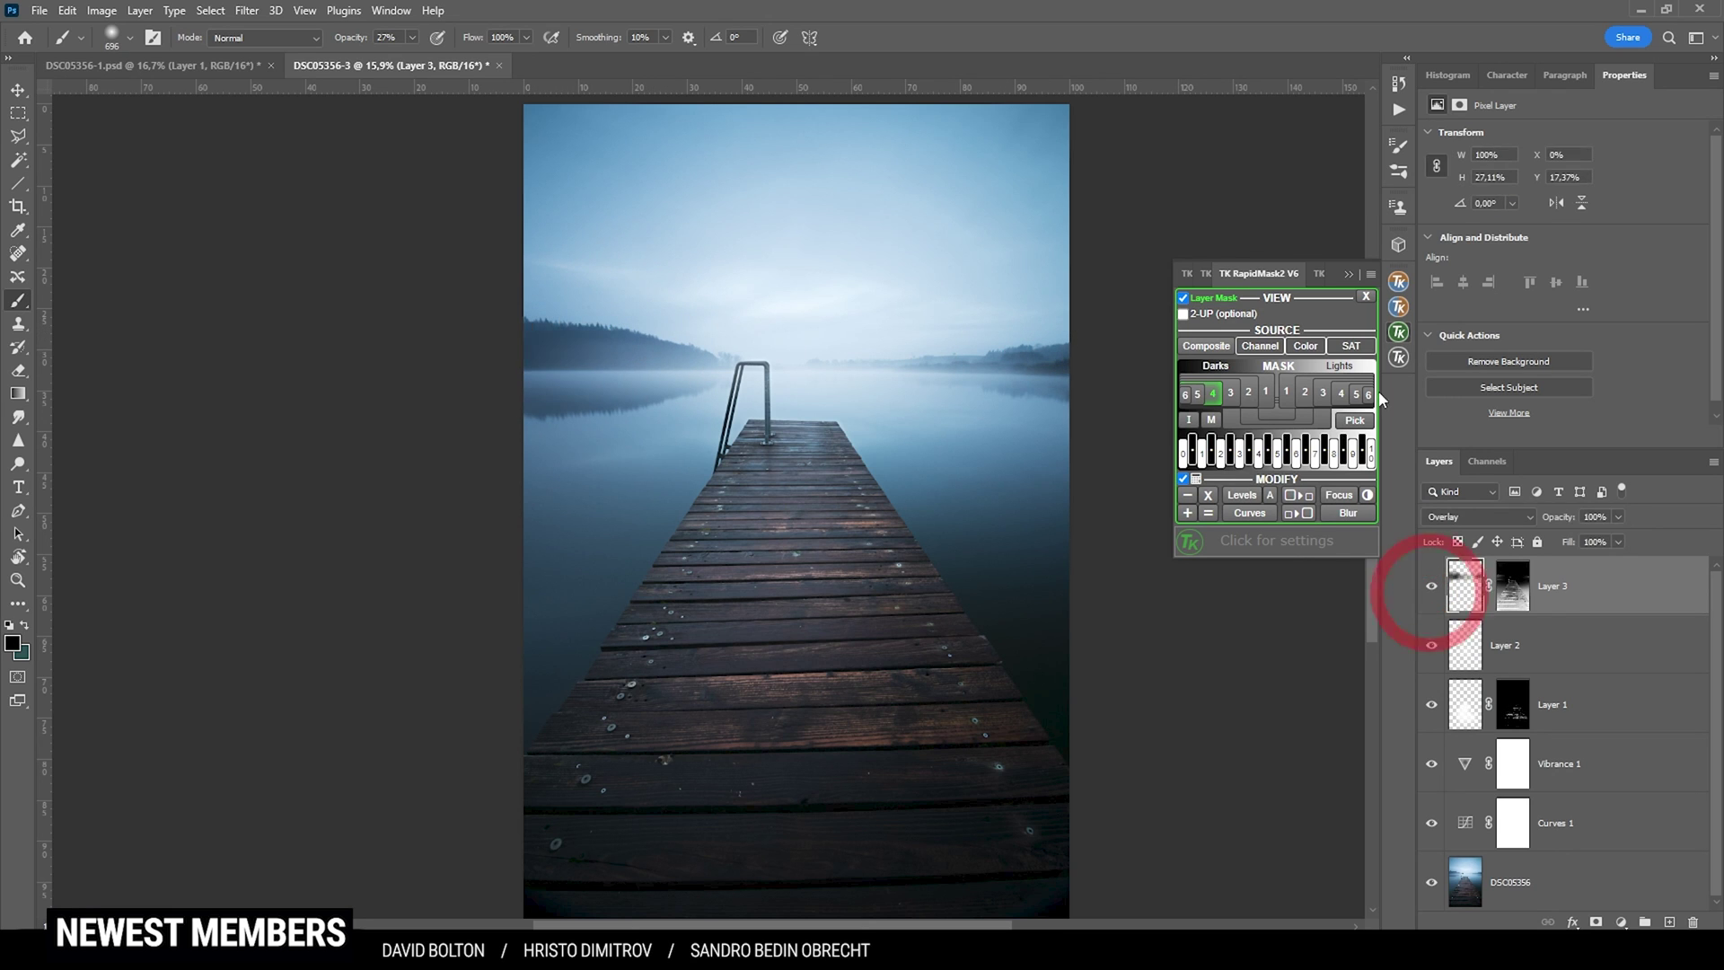
{"action": "left_click", "coordinate": [1349, 273]}
Zoom the canvas in and out to review the whole graded jetty photo.
{"action": "scroll", "coordinate": [1078, 353], "scroll_direction": "down", "scroll_amount": 2}
{"action": "scroll", "coordinate": [924, 374], "scroll_direction": "up", "scroll_amount": 1}
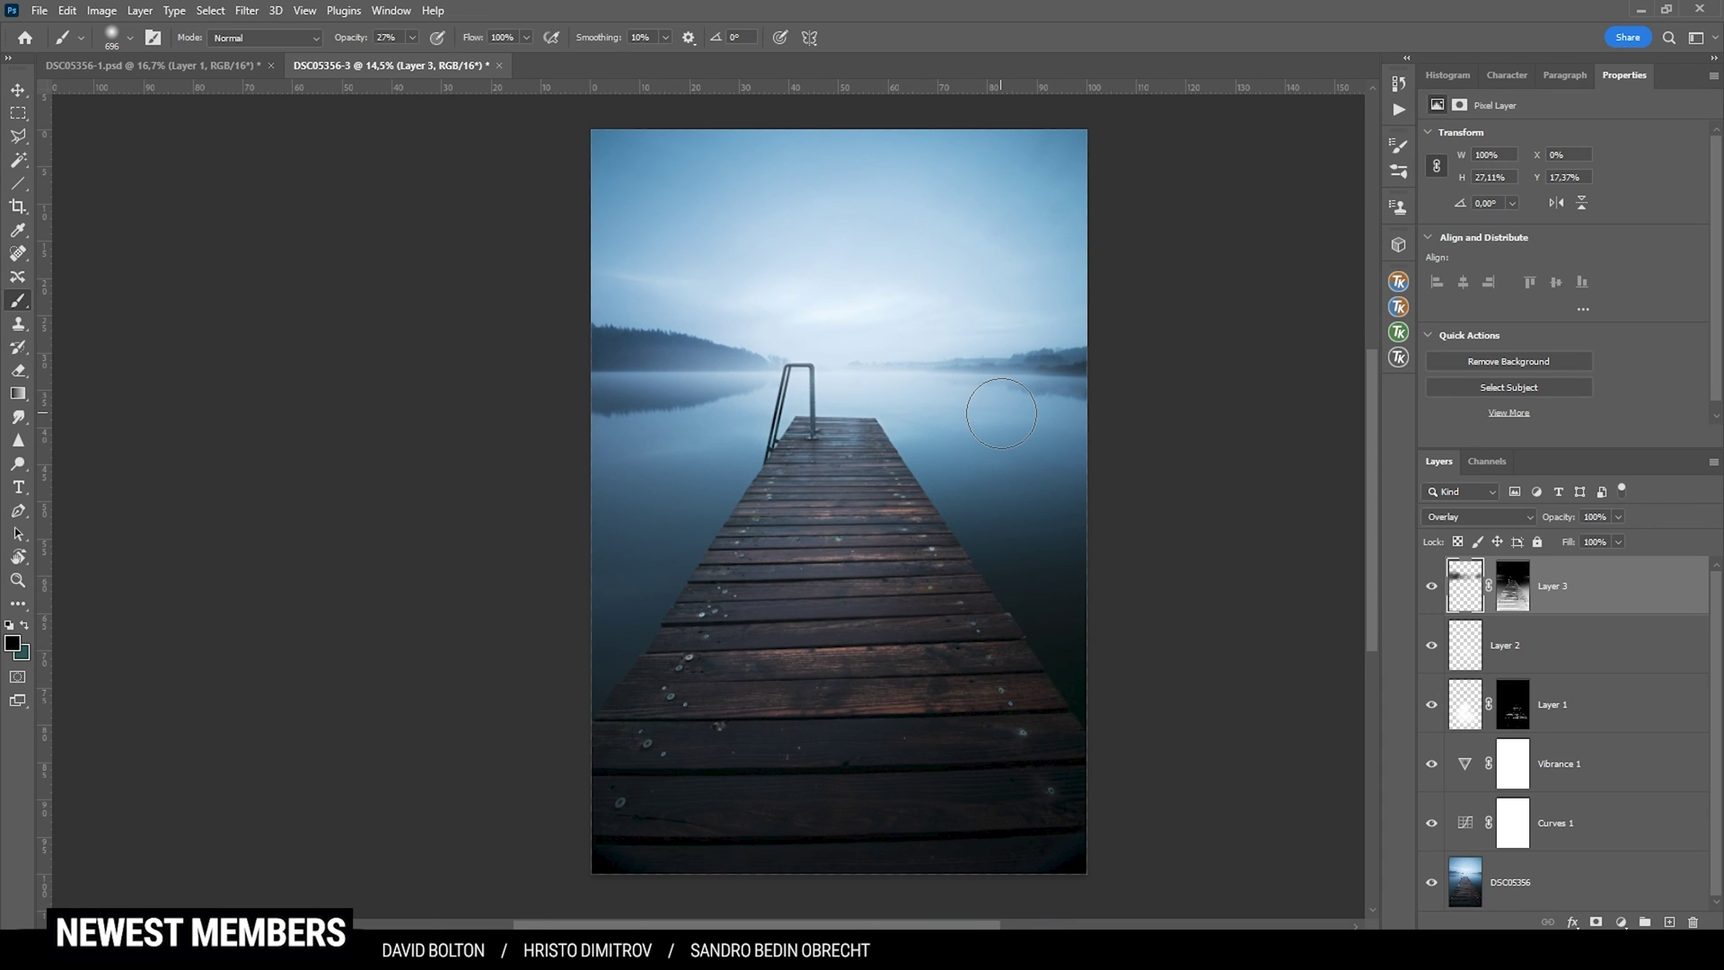
{"action": "scroll", "coordinate": [1001, 413], "scroll_direction": "up", "scroll_amount": 1}
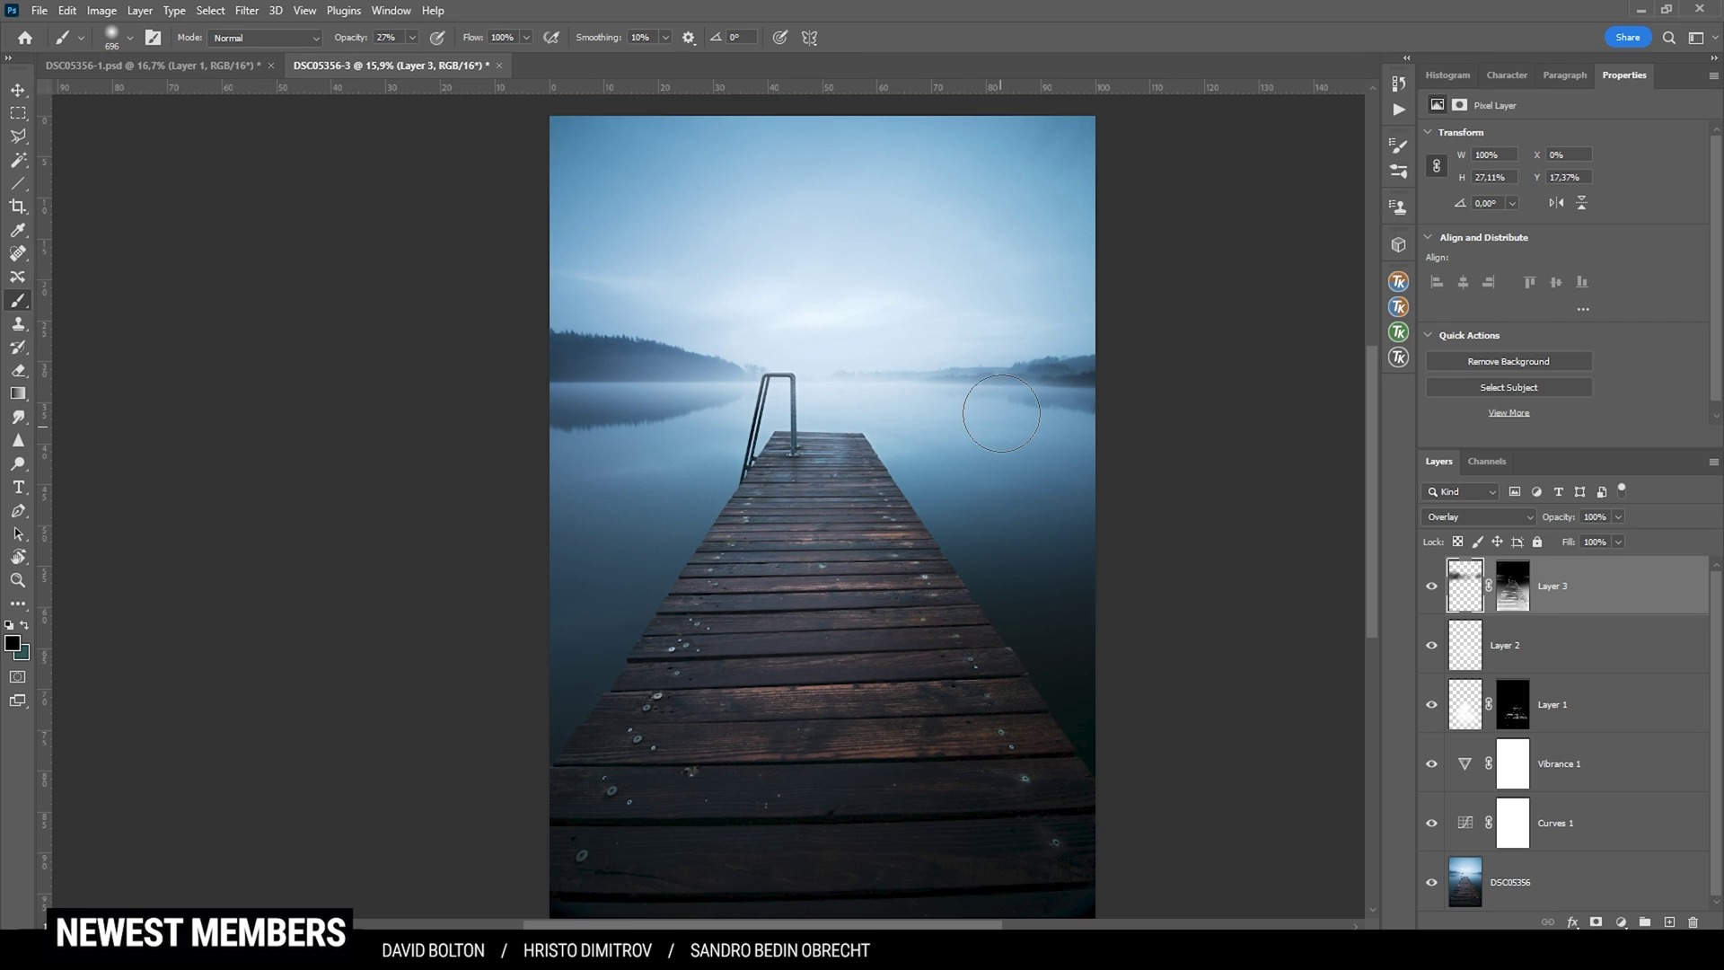
{"action": "scroll", "coordinate": [1001, 413], "scroll_direction": "down", "scroll_amount": 1}
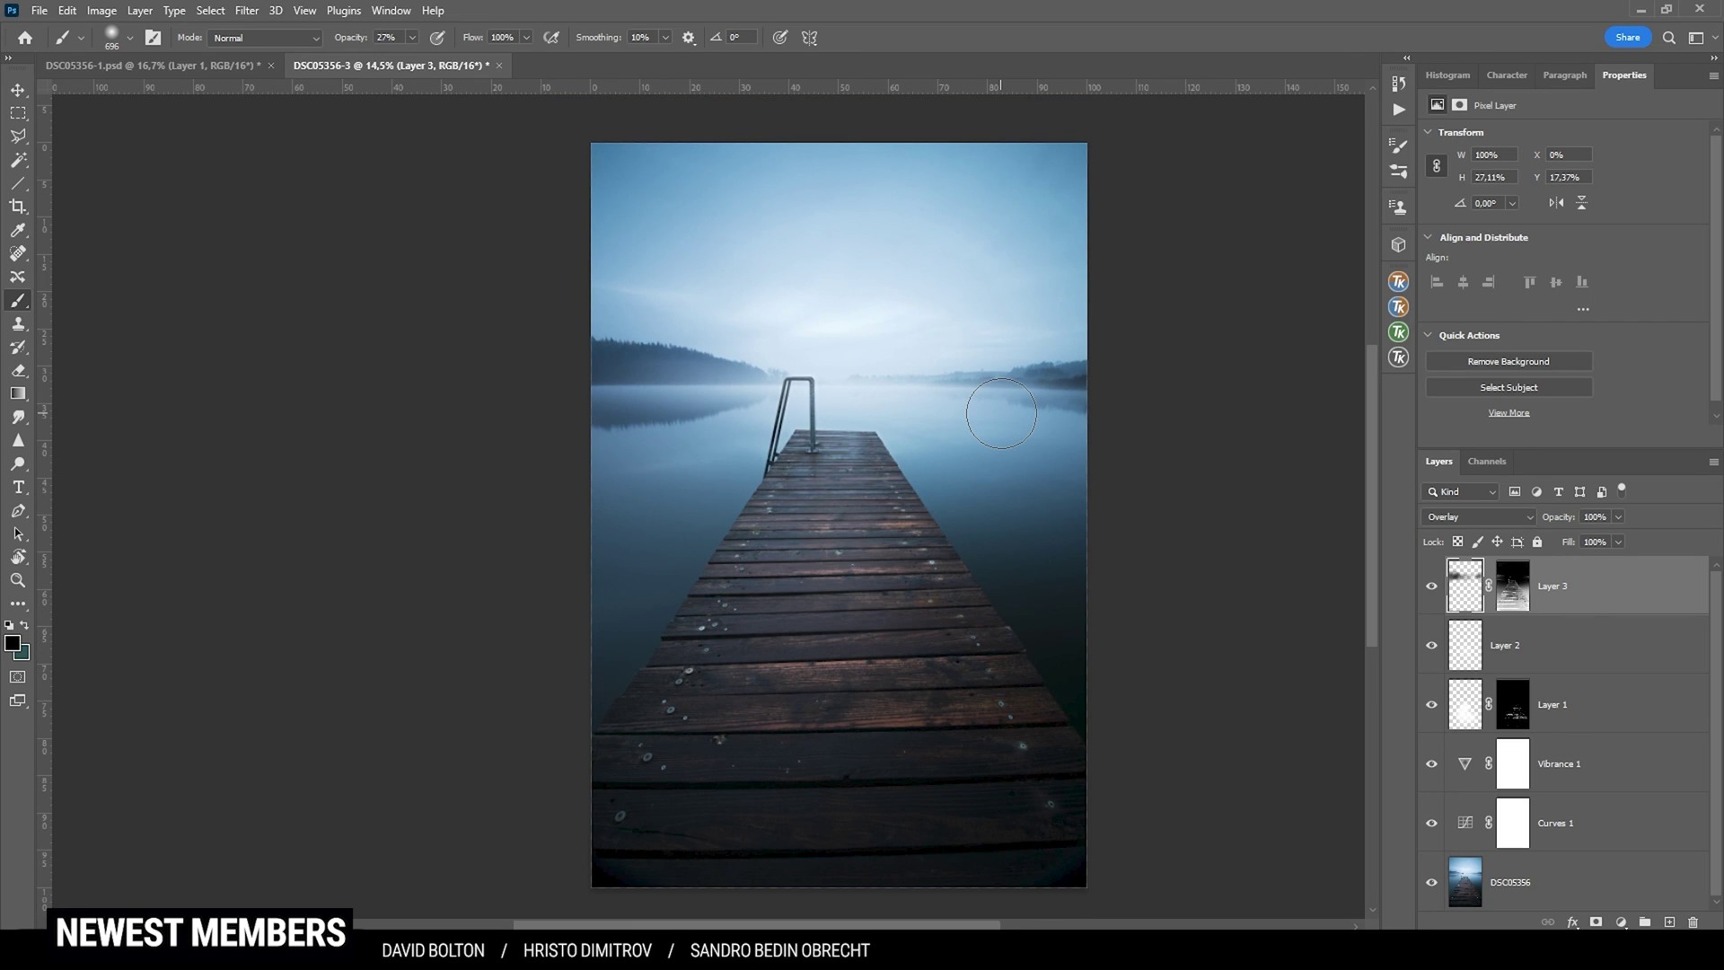